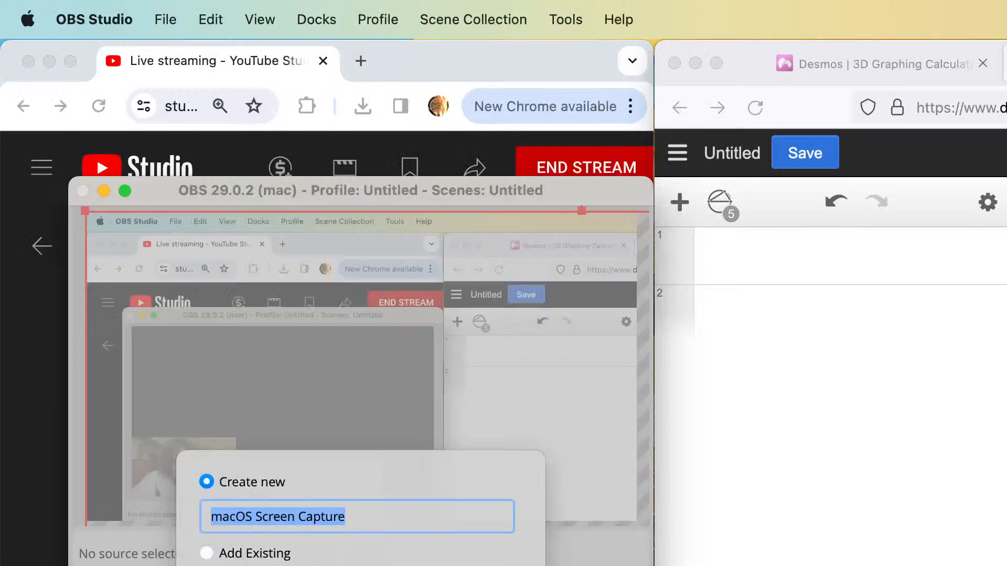
key("Return")
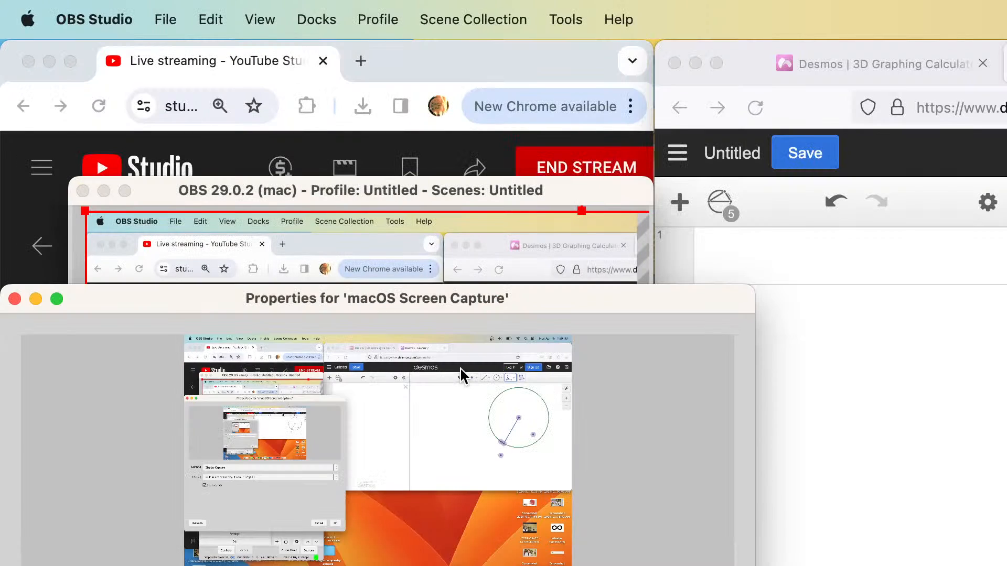
left_click(338, 524)
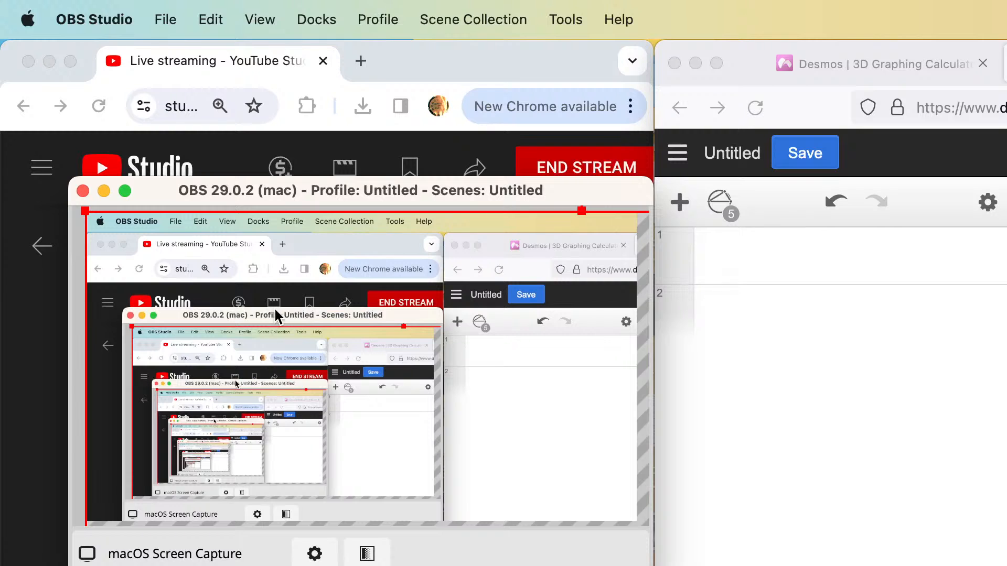
left_click_drag(275, 311, 28, 221)
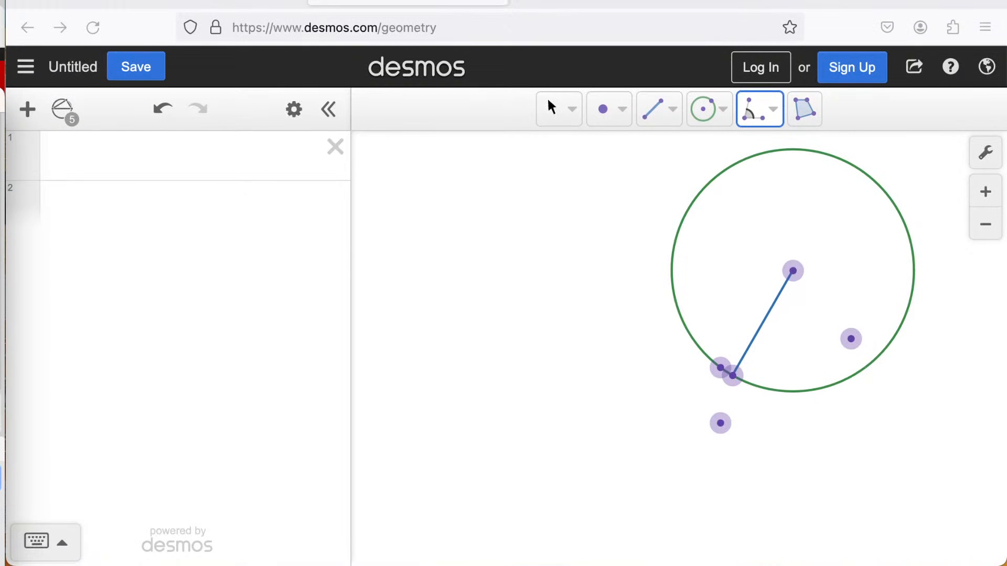
left_click(179, 2)
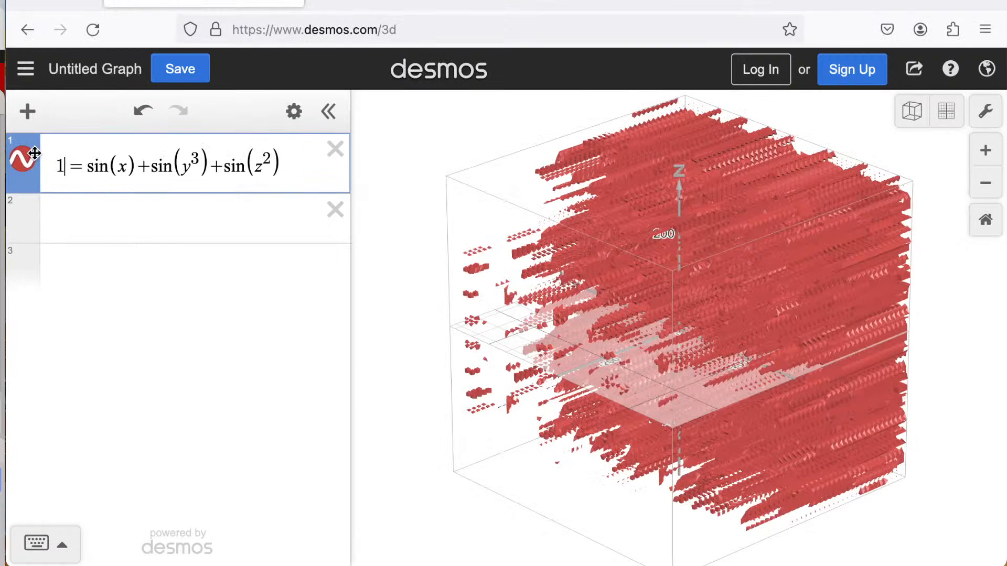
left_click(88, 215)
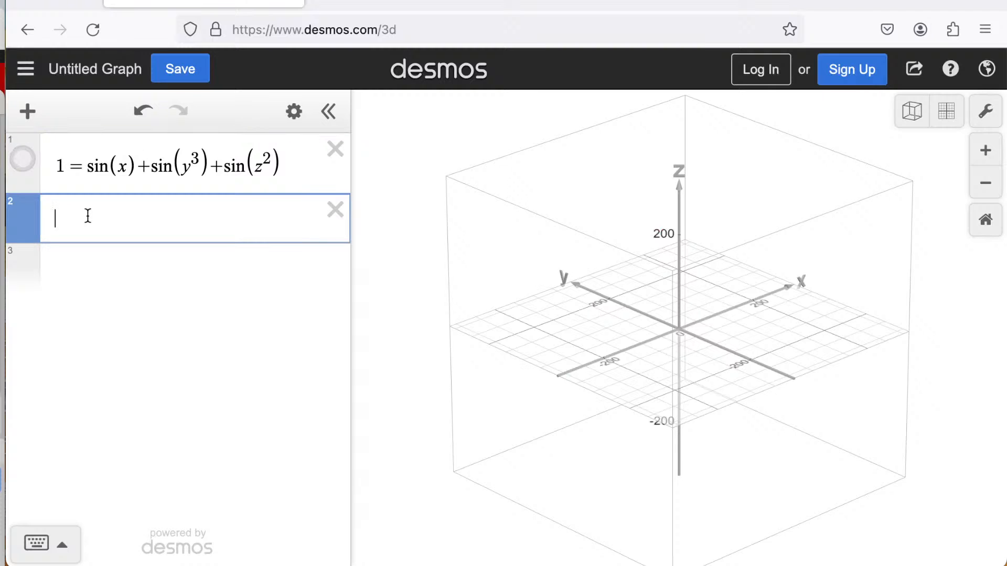
type("x")
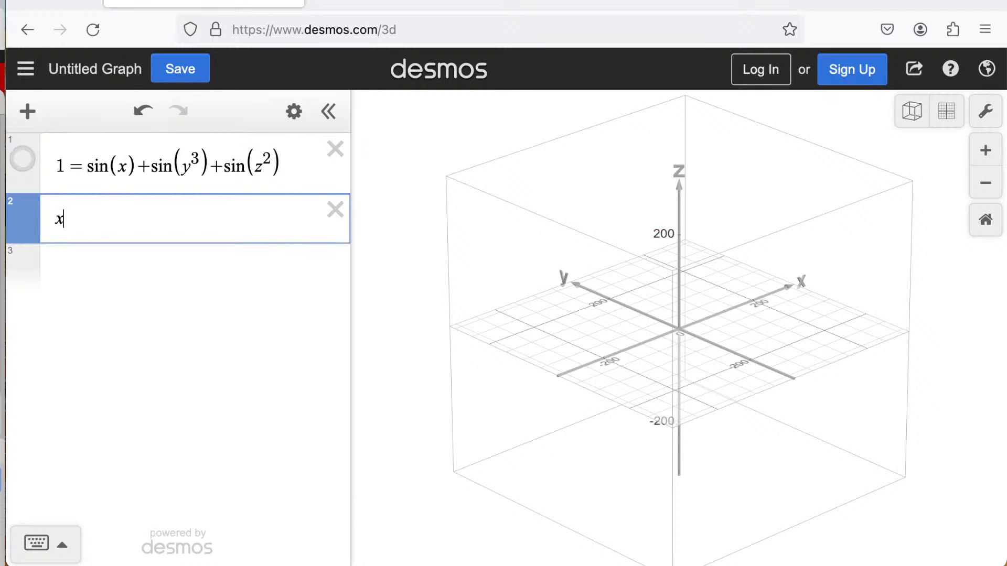
type("+y+z=a")
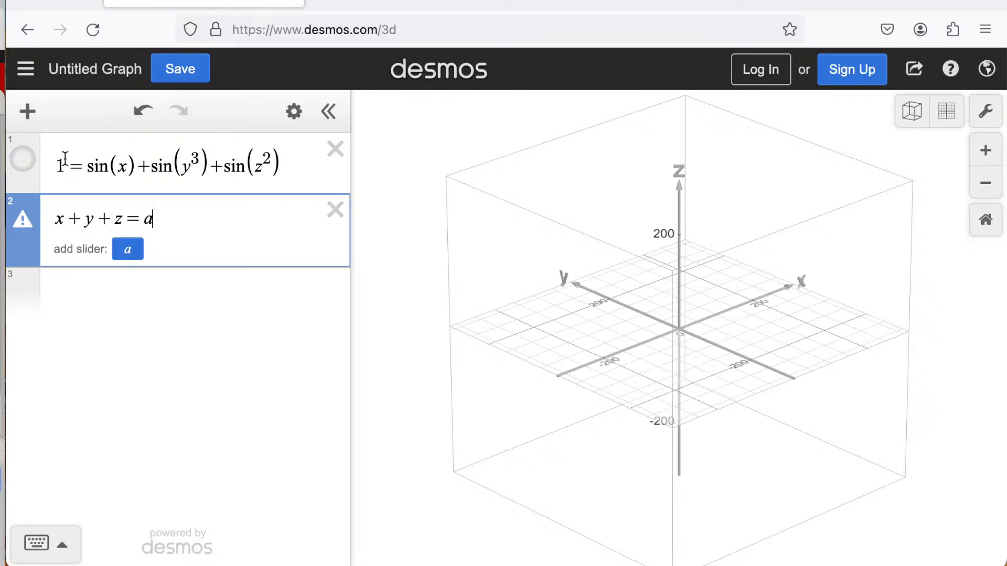
mouse_move(30, 224)
left_click(333, 209)
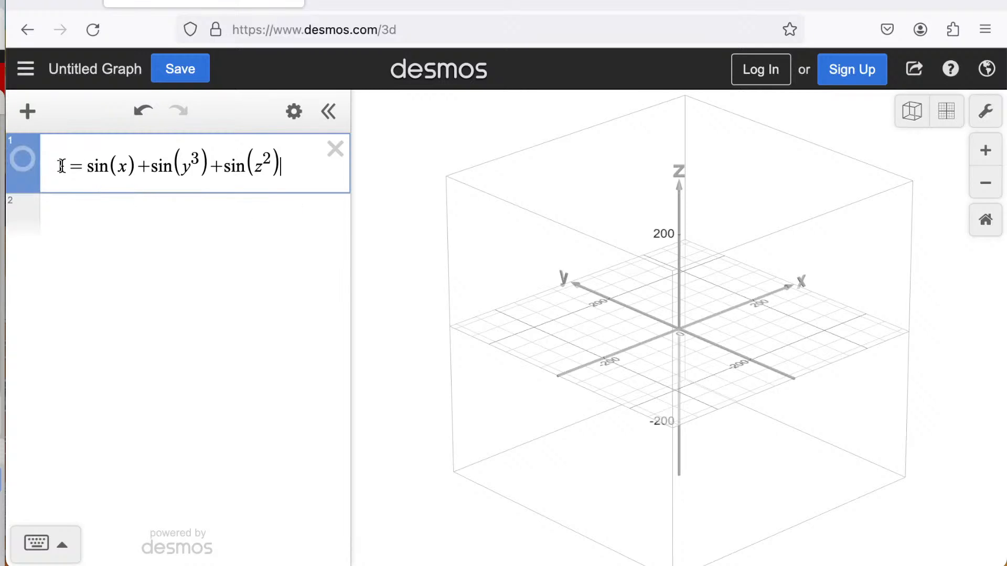
left_click_drag(65, 167, 55, 167)
type("a")
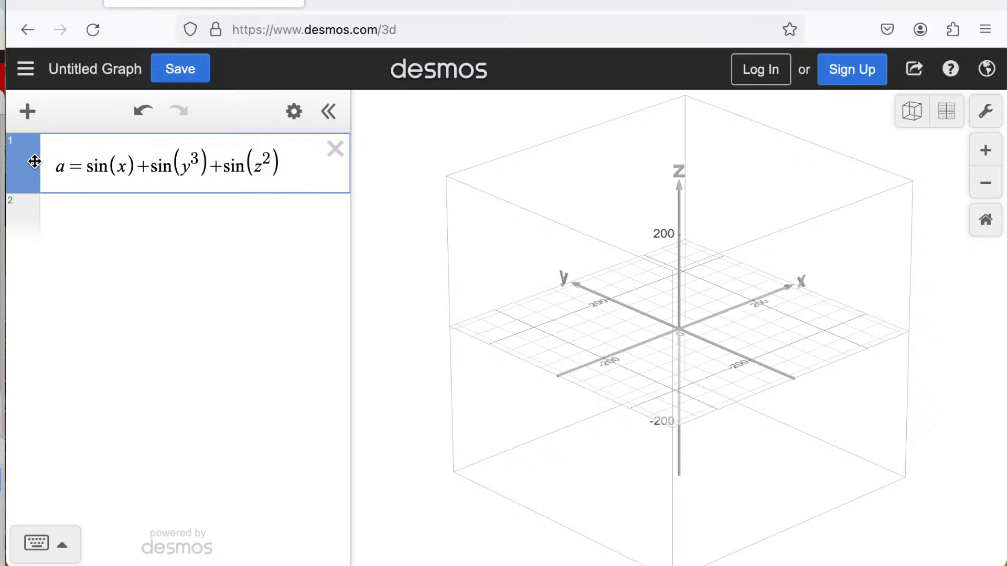
left_click(62, 167)
key("BackSpace")
type("1")
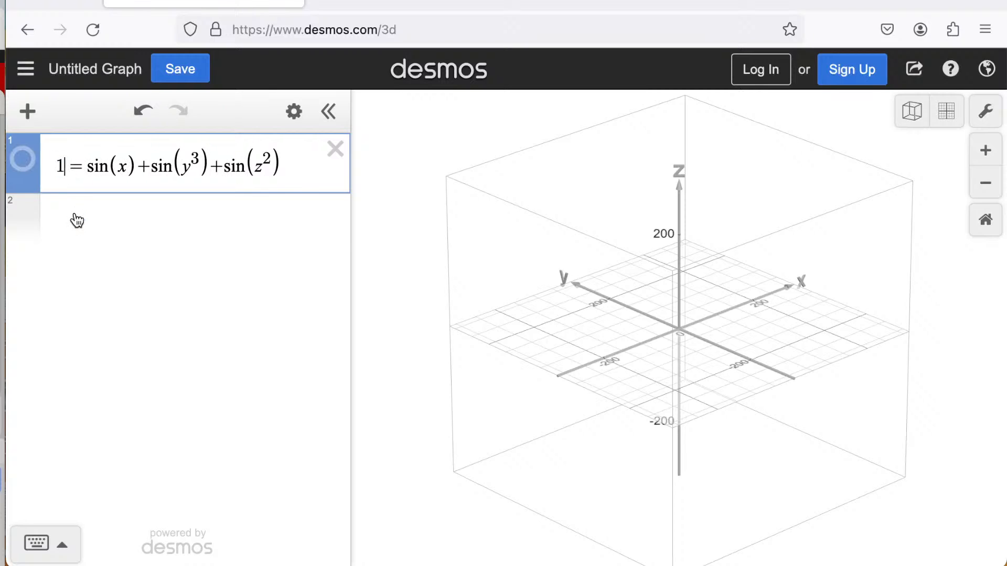
Enter the expression a = x + y + z and move it to the third row.
left_click(77, 215)
type("a=1")
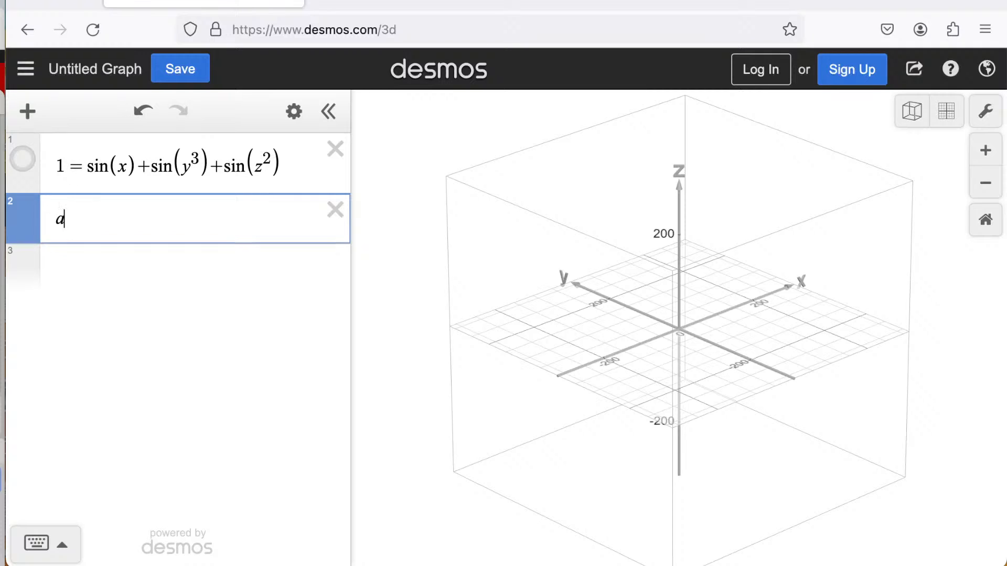
key("BackSpace")
type("x")
left_click(119, 251)
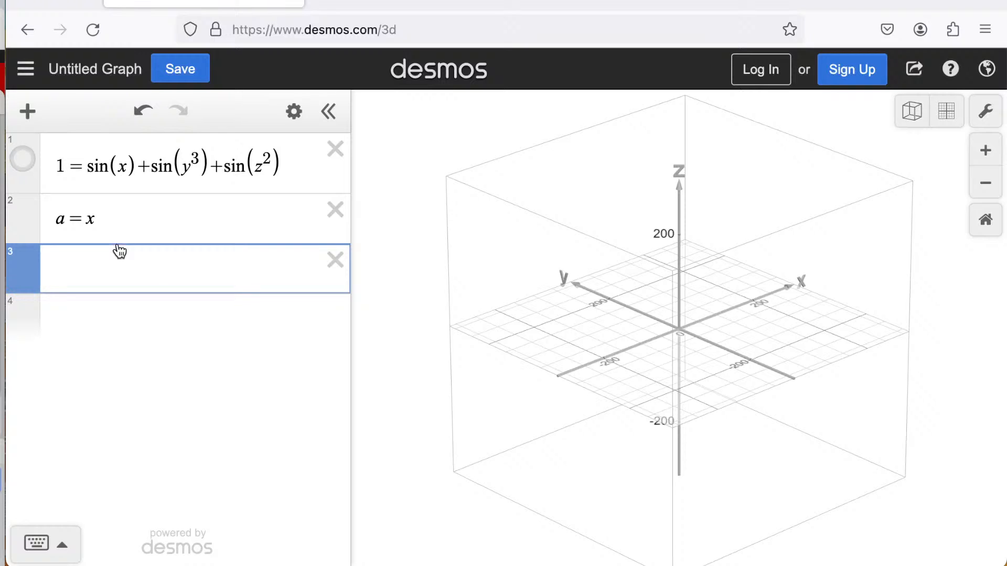
left_click(123, 223)
type("+y+z")
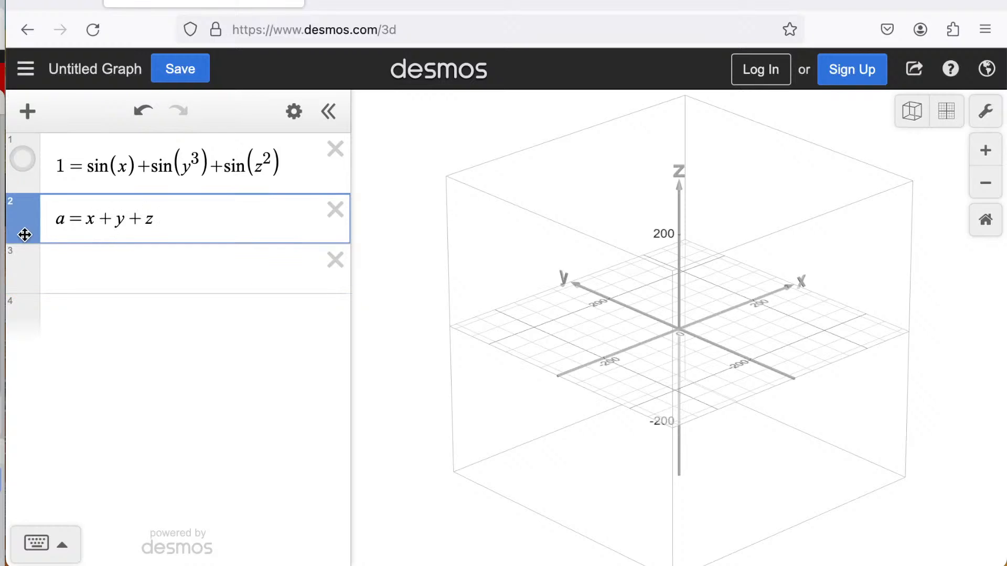
left_click(75, 217)
left_click_drag(110, 217, 20, 208)
left_click(189, 221)
key("ctrl+x")
left_click(114, 262)
key("ctrl+v")
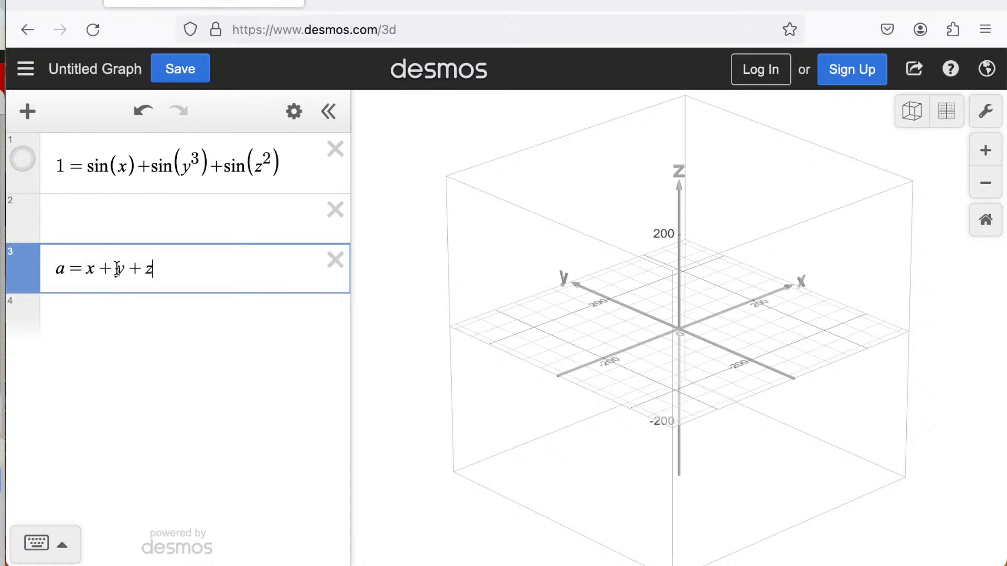
left_click(144, 310)
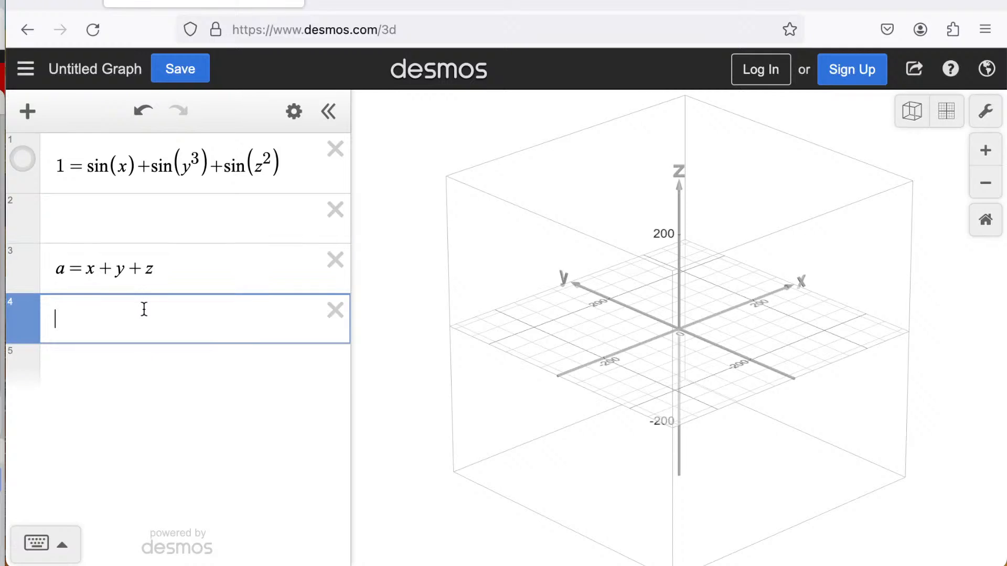
key("super+Tab")
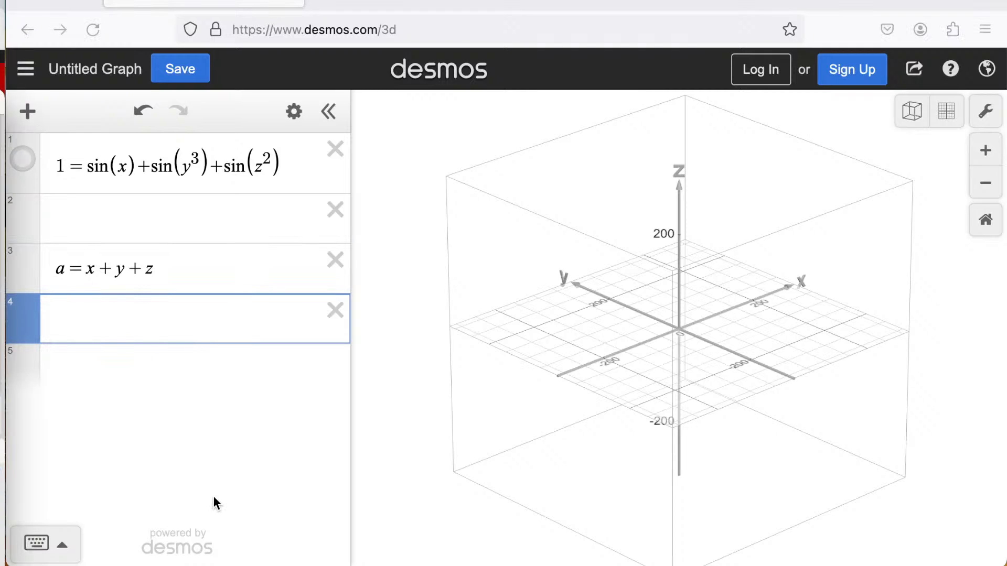
left_click(197, 410)
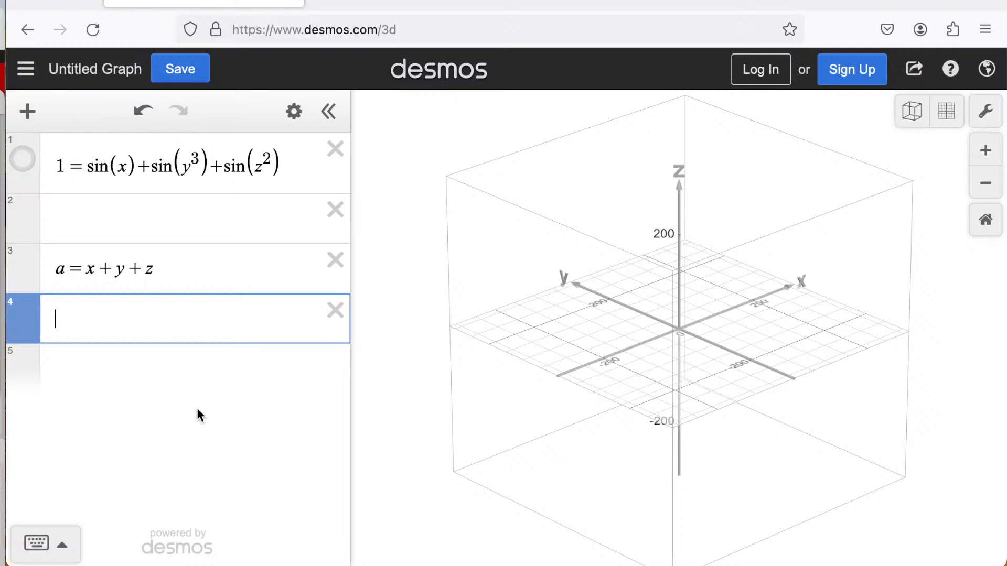
left_click(76, 565)
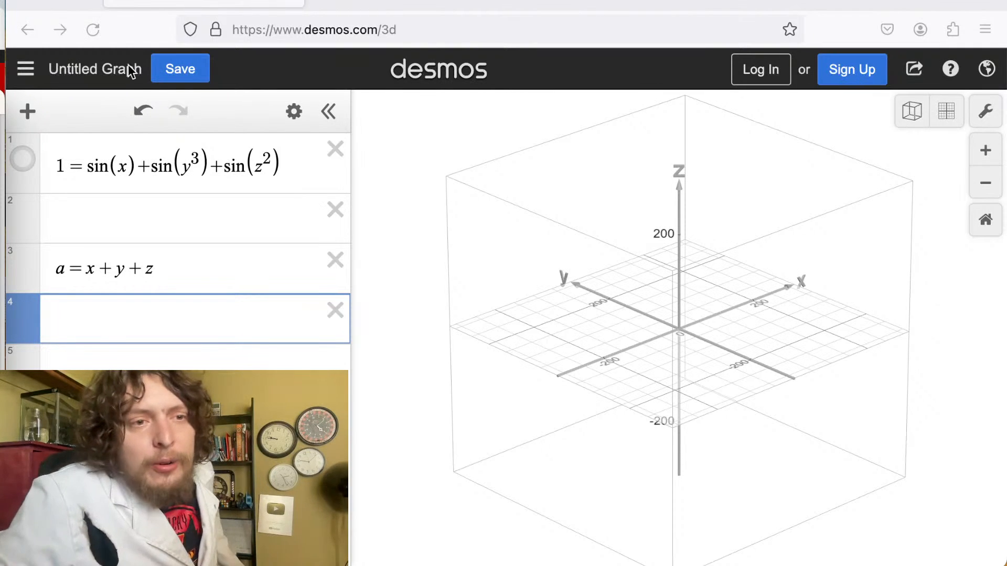
Retype the third row's expression as a = x + y + z.
left_click(167, 271)
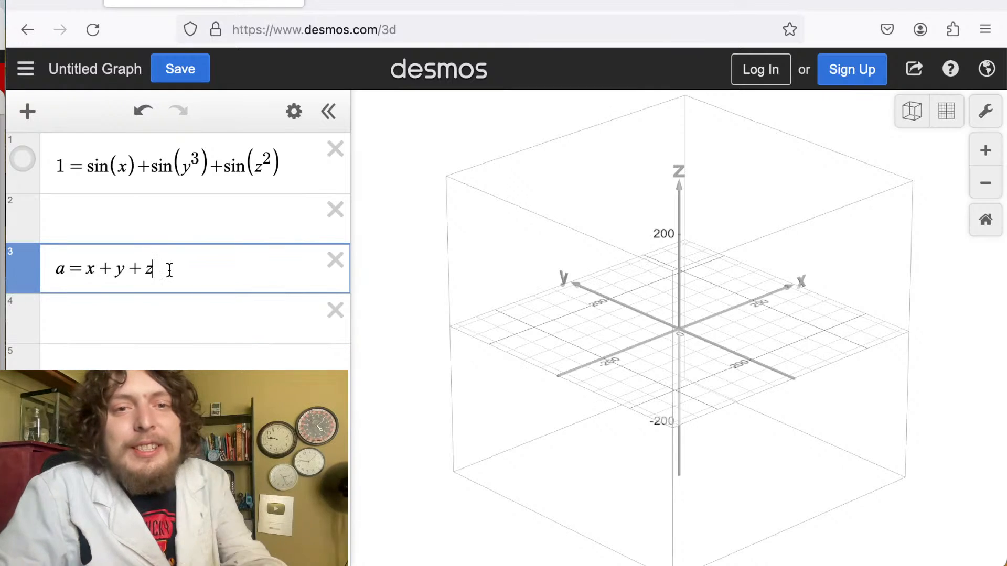
left_click_drag(168, 269, 49, 279)
type("a")
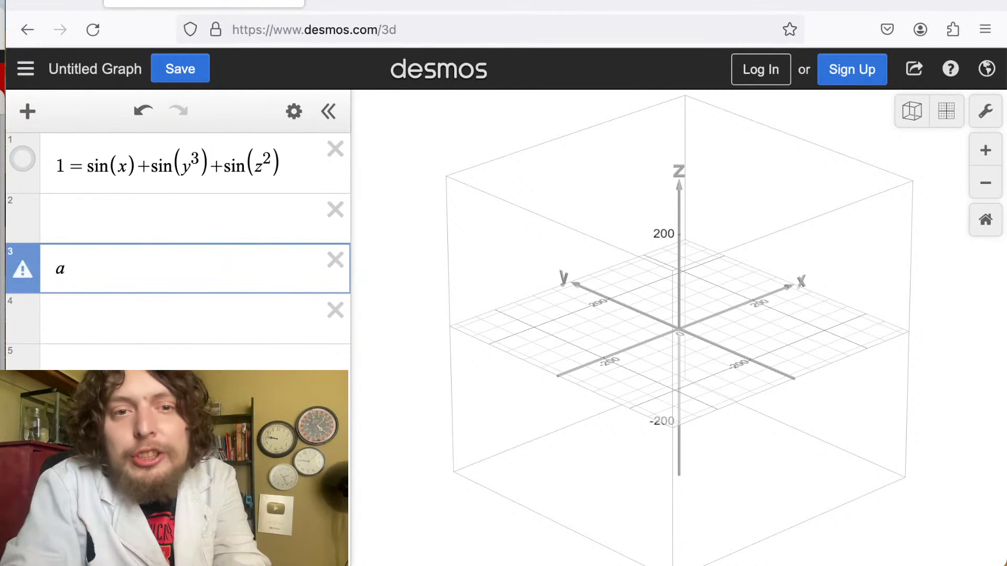
type("=")
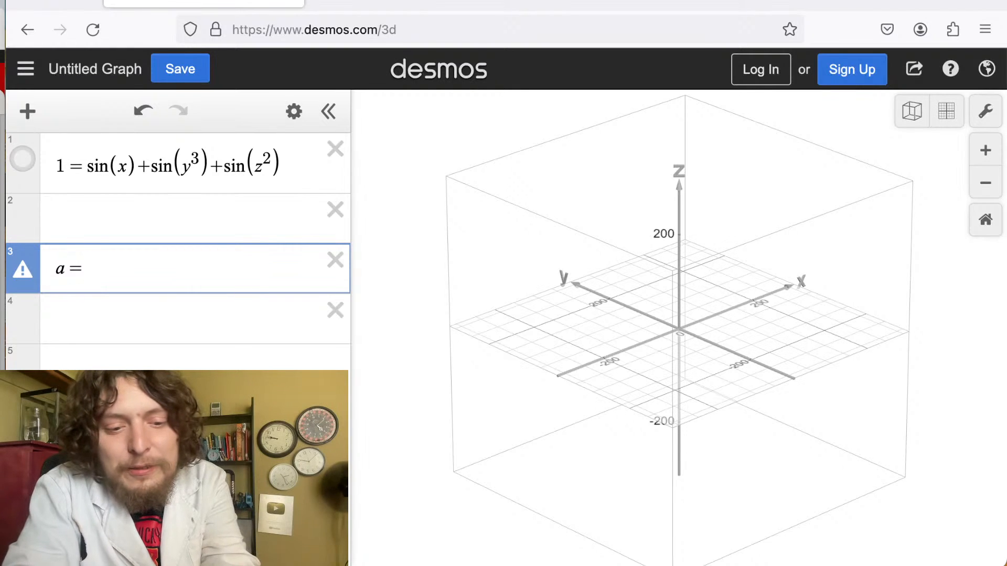
type("x+y+")
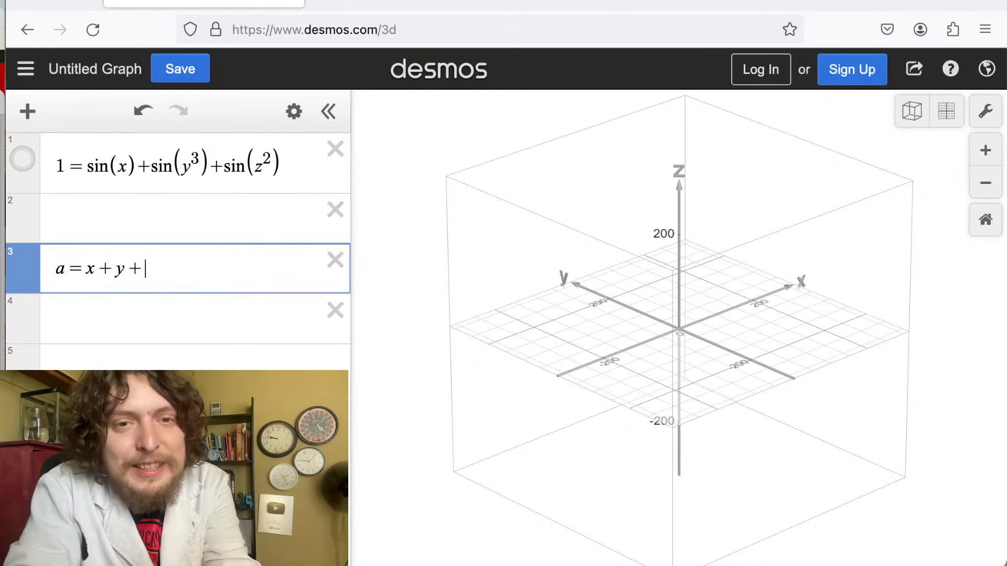
type("z")
Delete the a = x + y + z expression from the list.
left_click(96, 355)
left_click(128, 292)
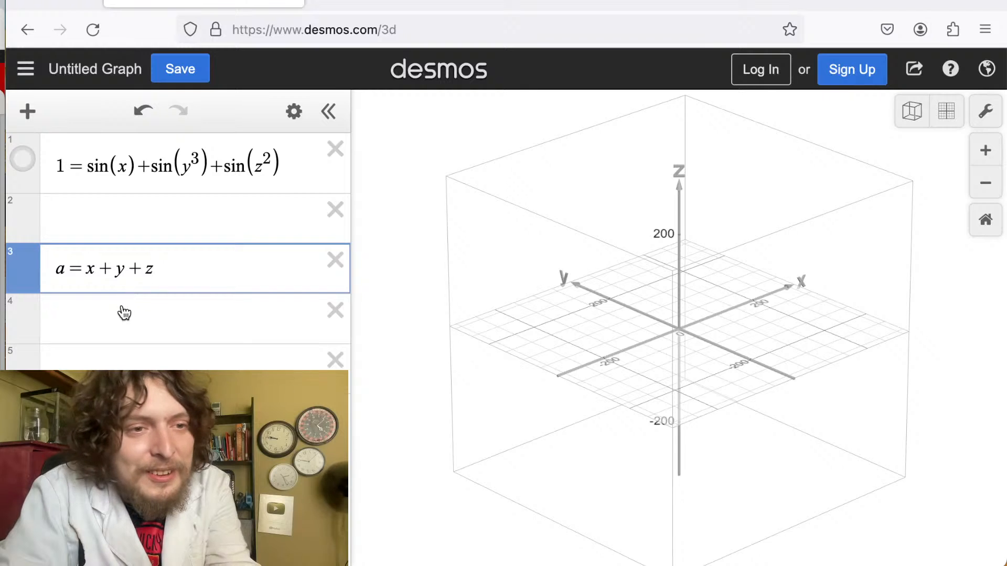
left_click(124, 313)
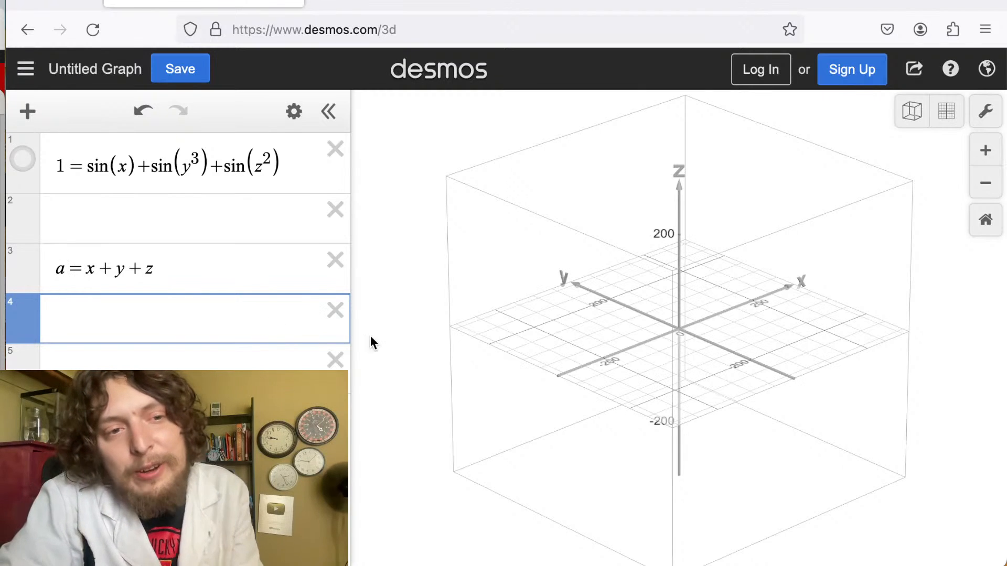
left_click(334, 267)
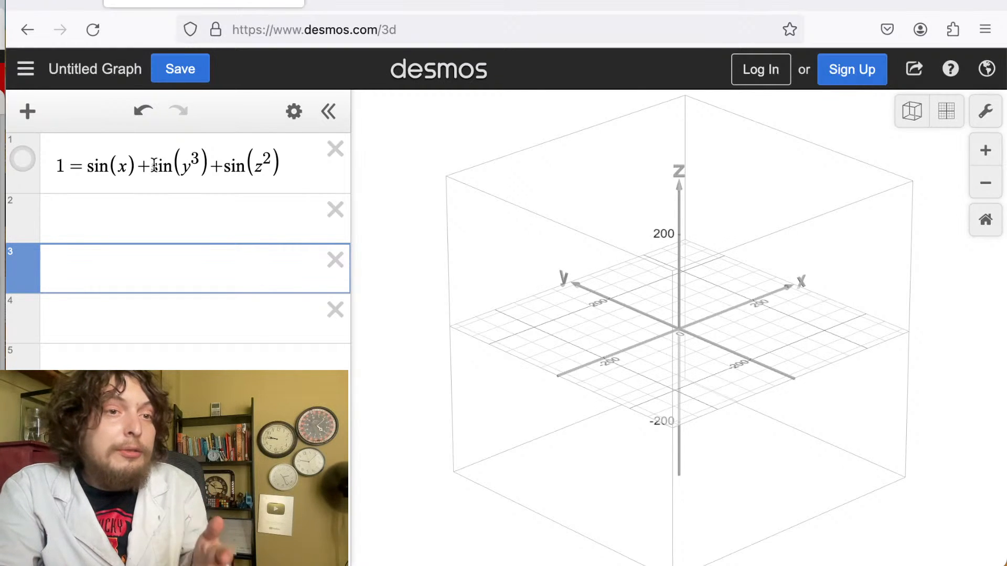
key("super+Tab")
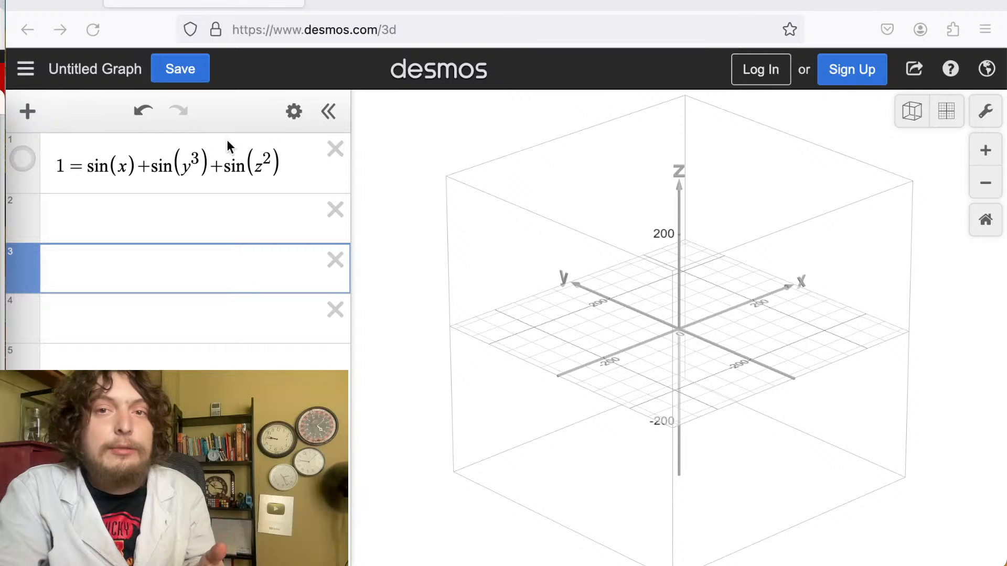
left_click(439, 156)
left_click(437, 70)
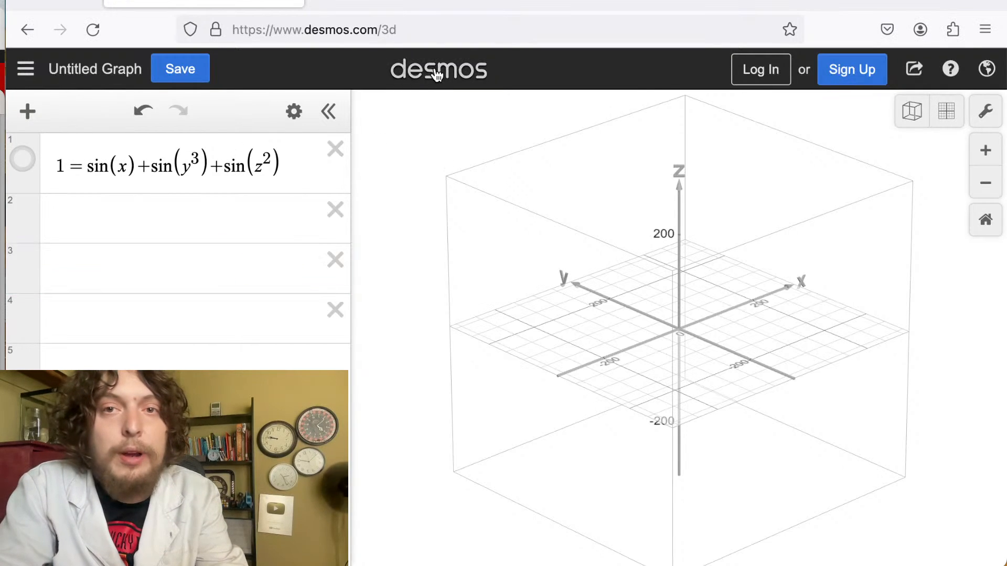
left_click(420, 4)
left_click(183, 437)
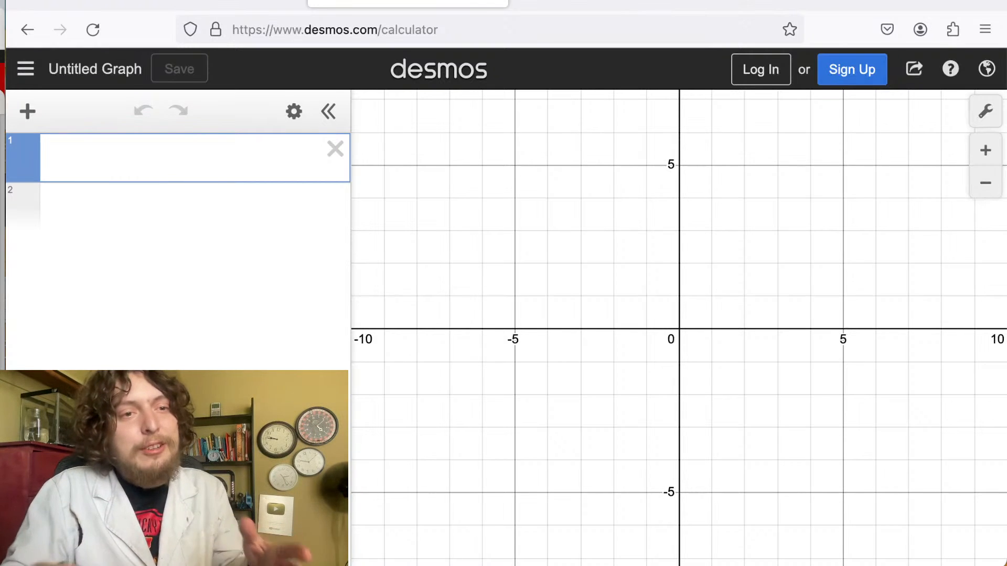
left_click(168, 2)
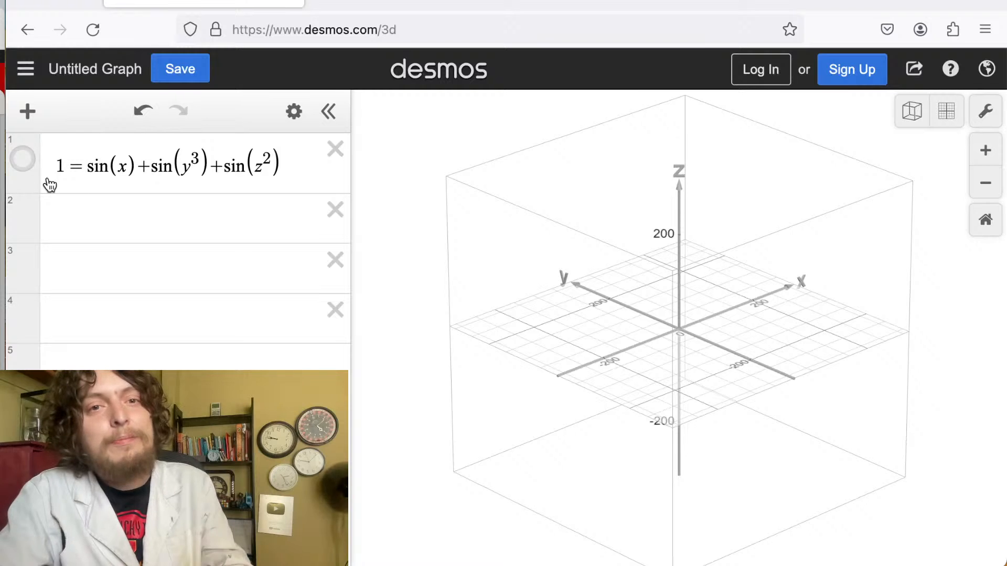
Show the surface 1 = sin(x) + sin(y³) + sin(z²) and examine it while orbiting and zooming out.
left_click(22, 160)
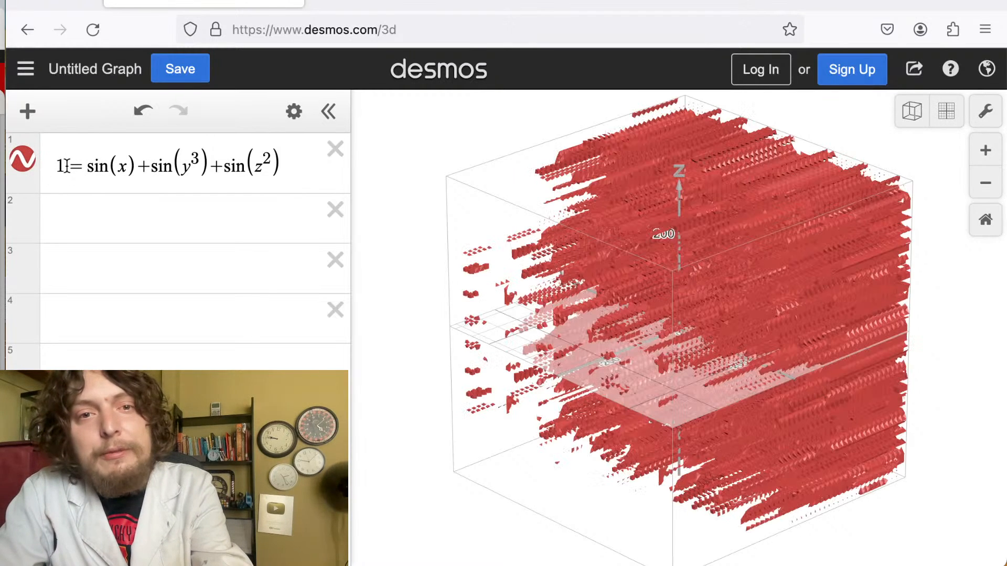
left_click_drag(585, 301, 470, 270)
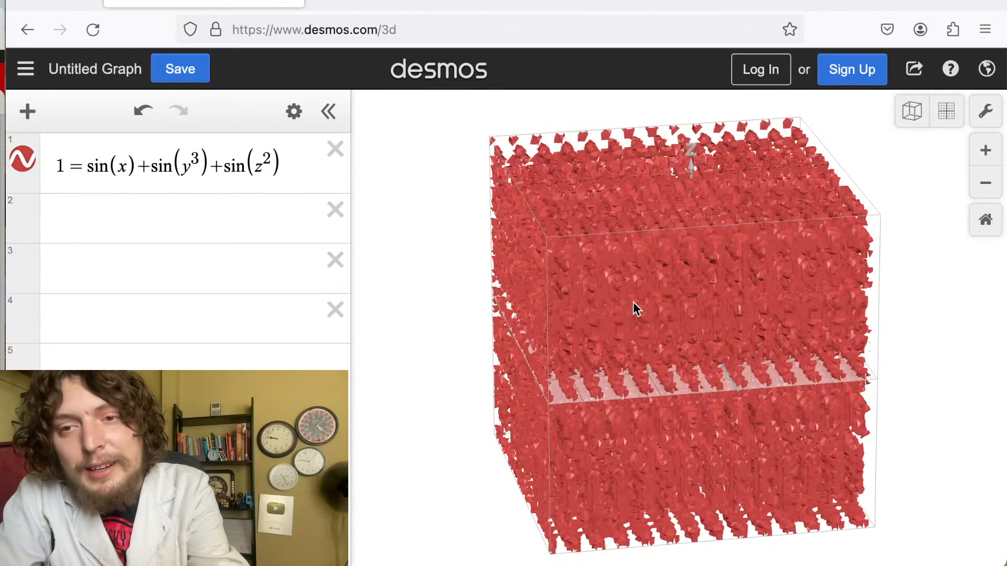
scroll(622, 354, "down", 10)
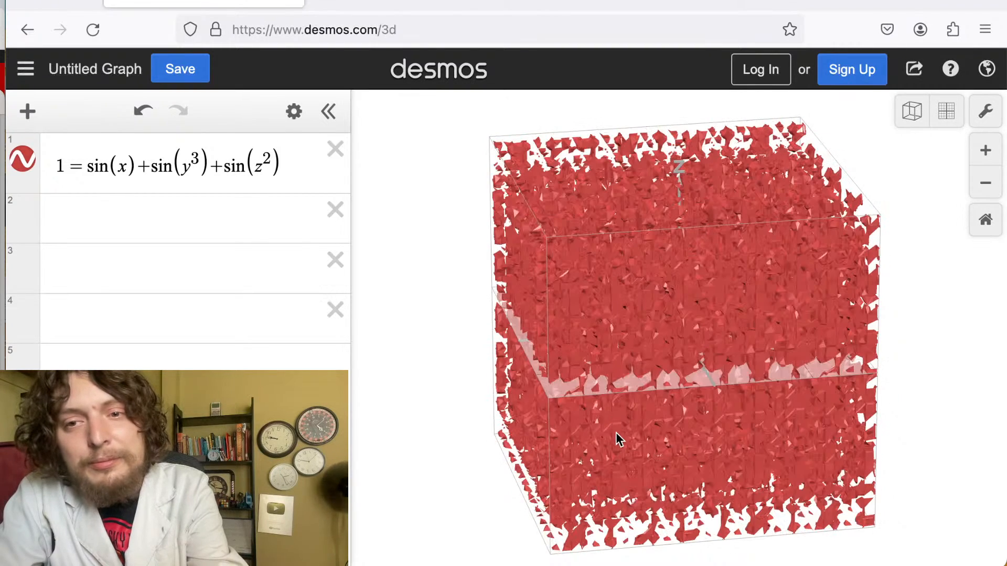
scroll(617, 436, "down", 5)
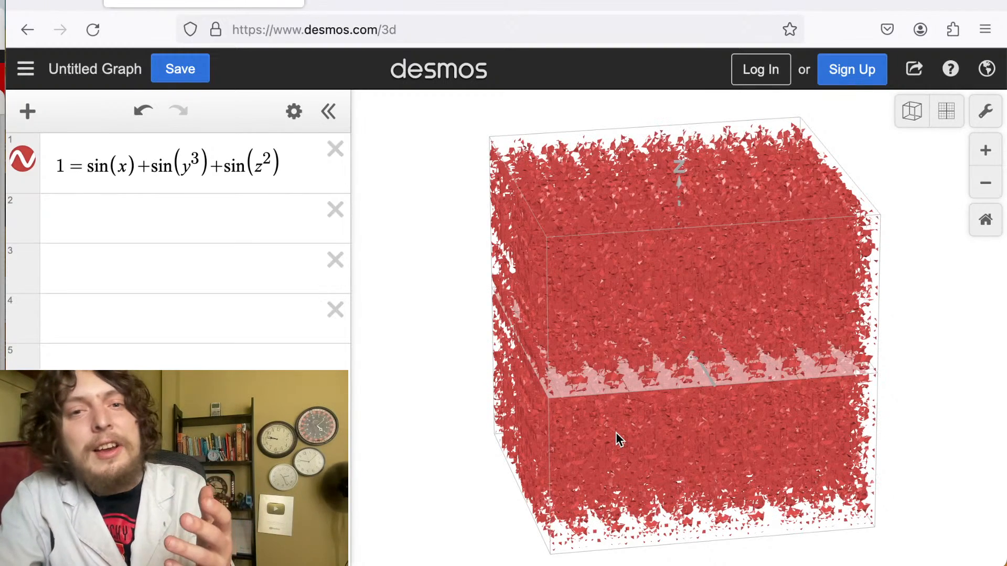
left_click(616, 432)
scroll(726, 426, "down", 5)
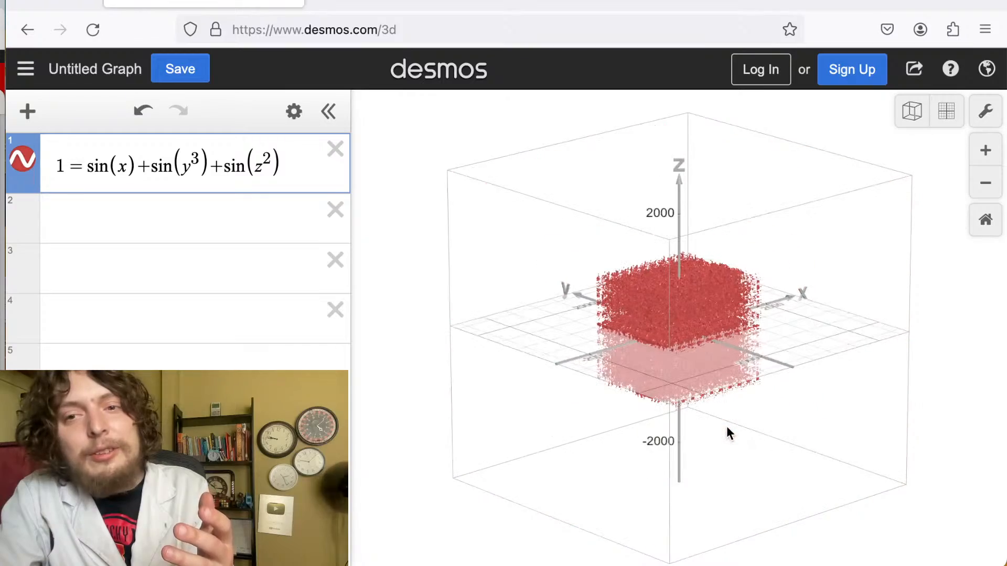
scroll(726, 426, "down", 3)
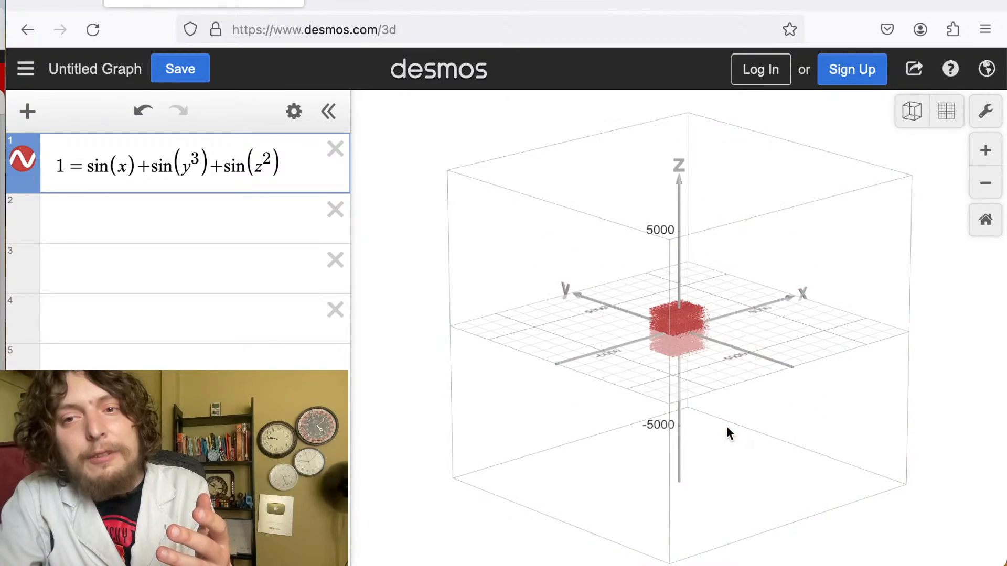
Examine the 1 = sin(x) + sin(y³) + sin(z²) surface by zooming in and out and orbiting around it.
scroll(726, 426, "down", 3)
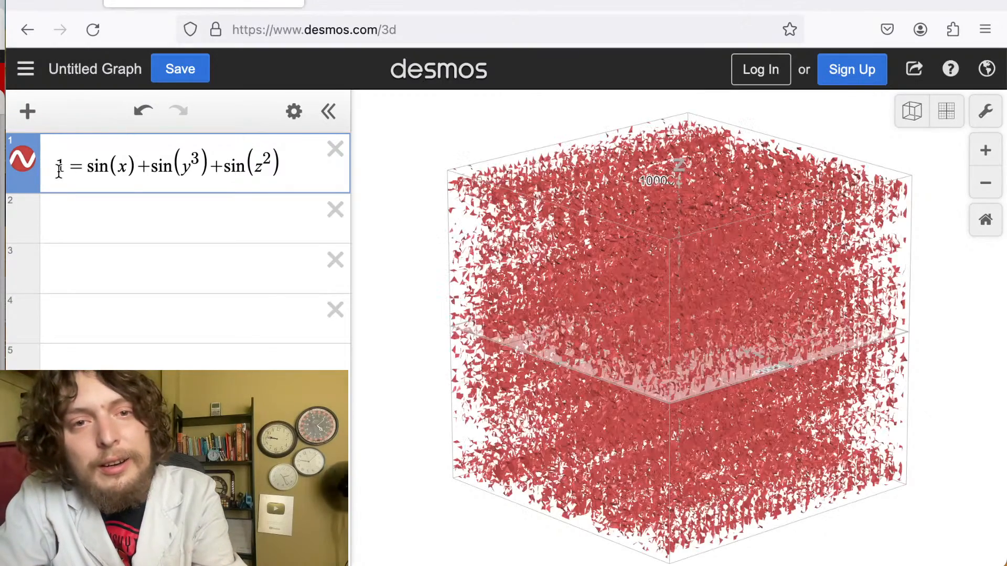
left_click_drag(62, 167, 37, 168)
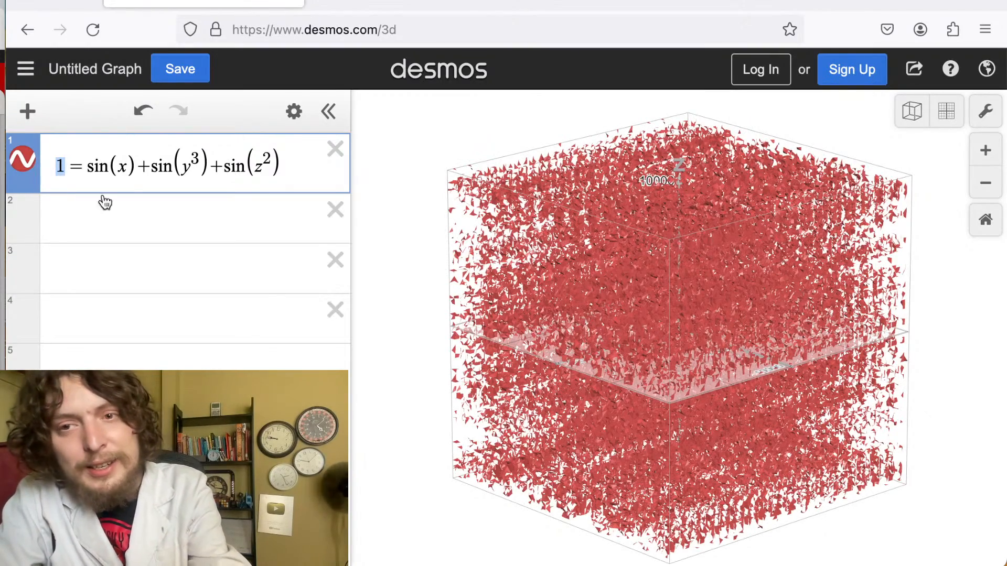
left_click_drag(621, 360, 629, 298)
scroll(627, 296, "down", 3)
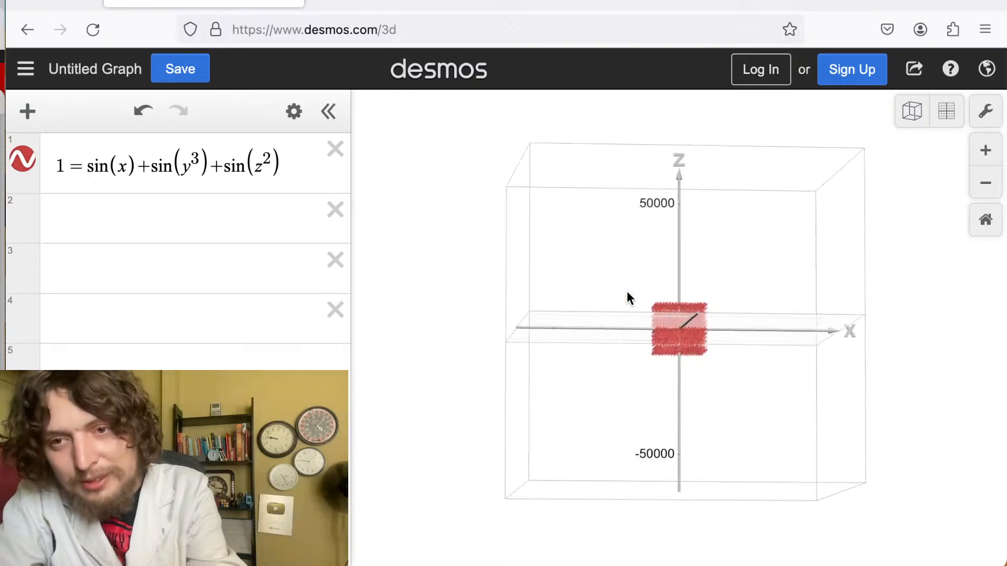
left_click_drag(628, 292, 659, 379)
scroll(658, 379, "up", 2)
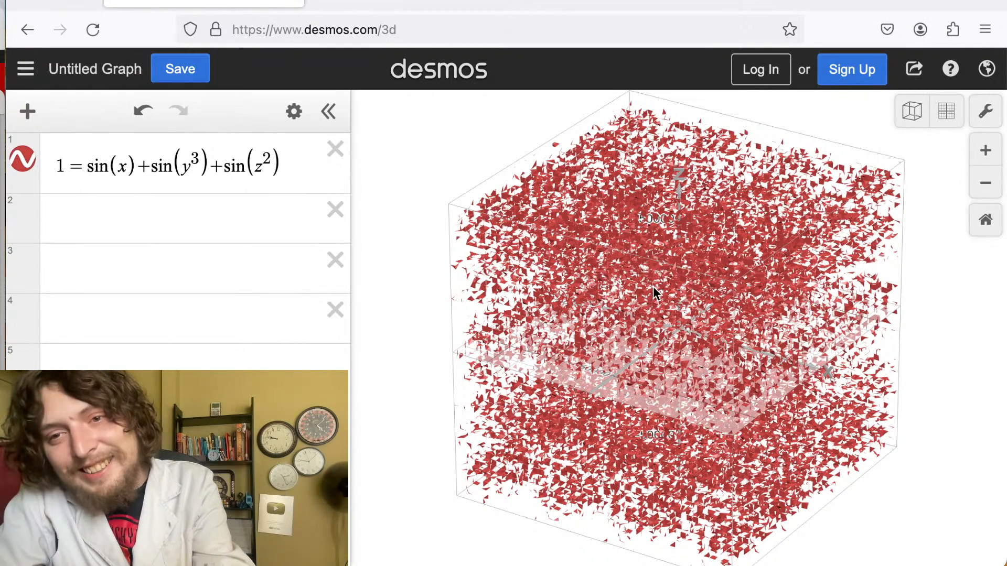
left_click_drag(658, 314, 499, 241)
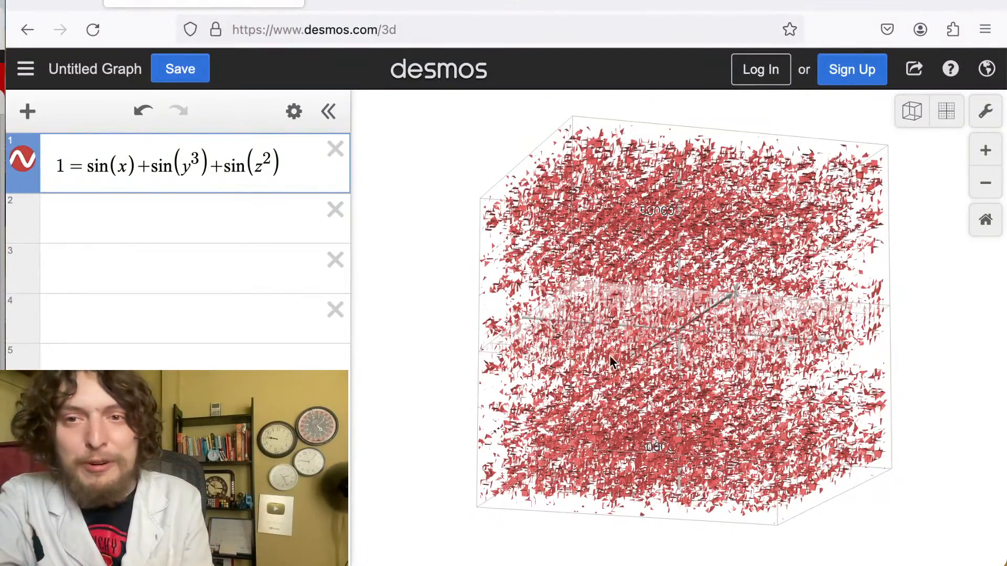
left_click_drag(609, 360, 765, 564)
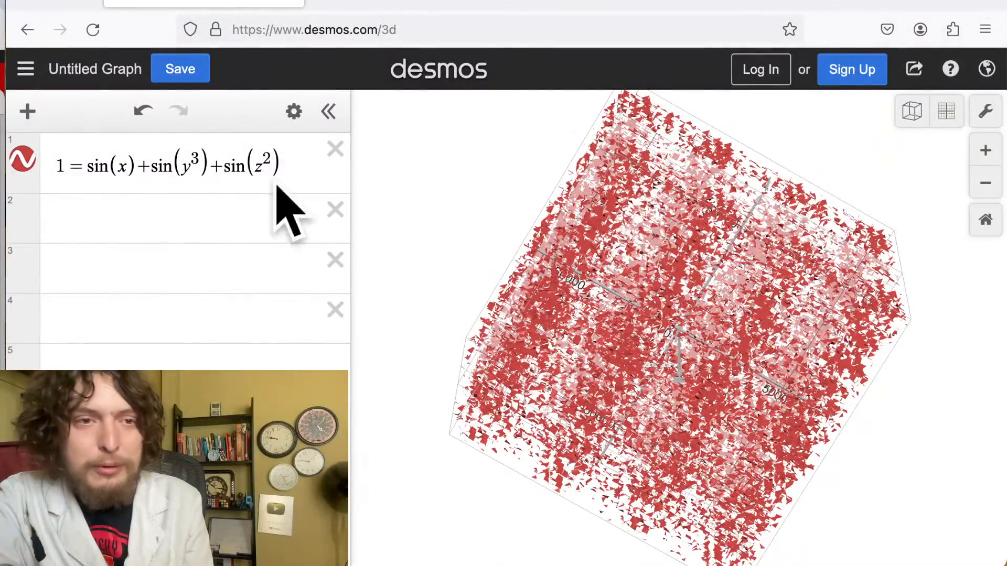
left_click_drag(648, 307, 918, 564)
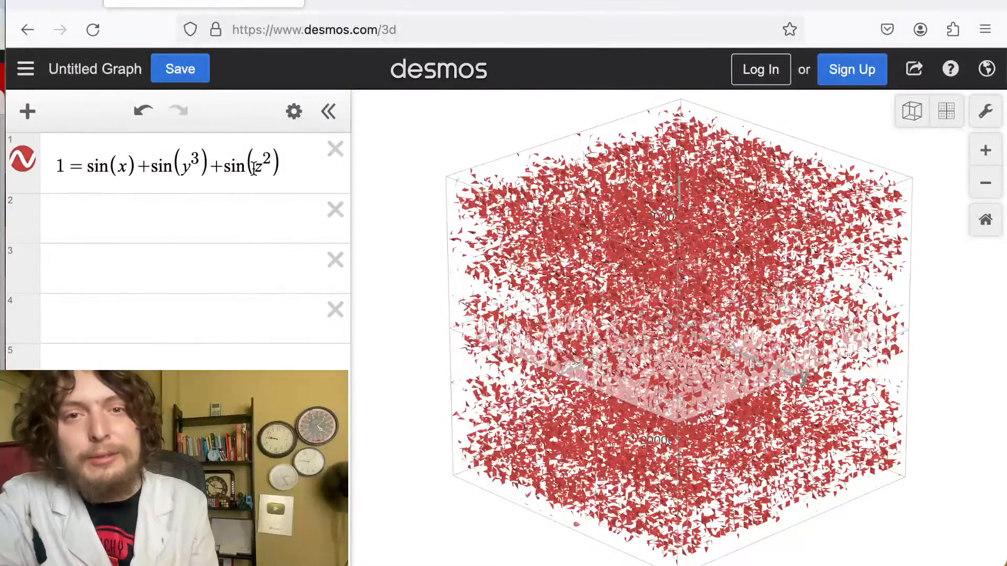
Replace the first expression with x + y + z = 1.
left_click_drag(282, 167, 84, 192)
key("super+a")
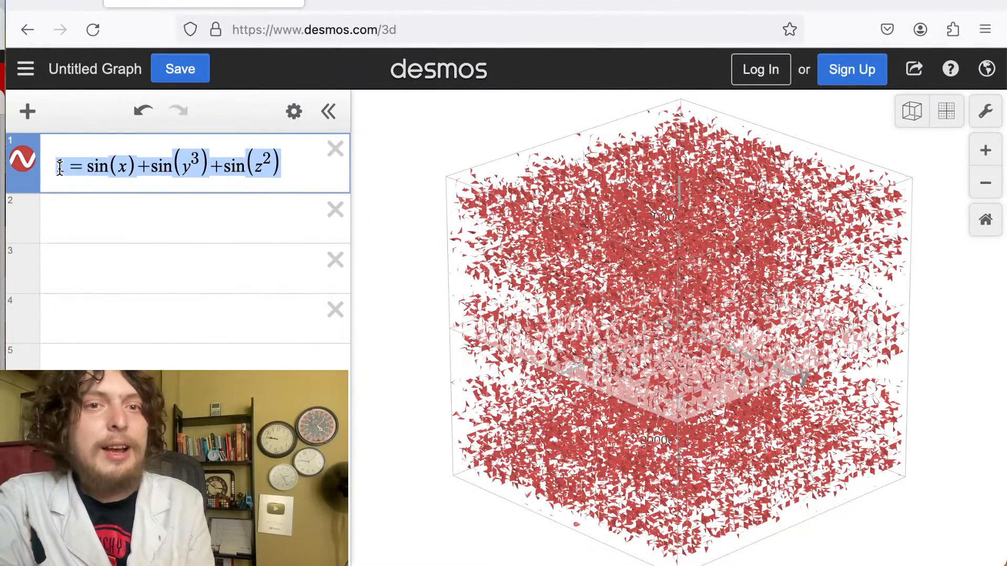
type("x+y")
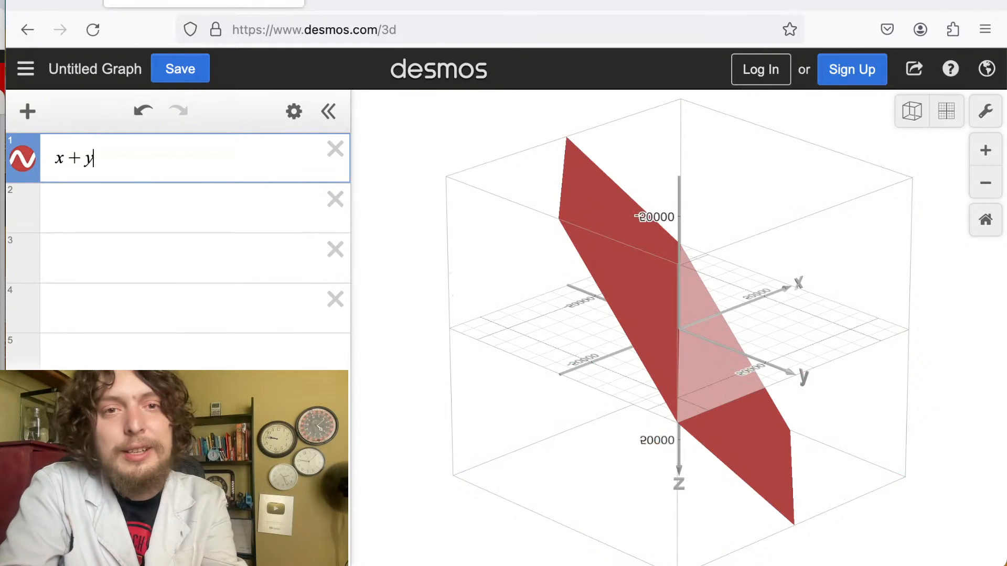
key("BackSpace")
type("x")
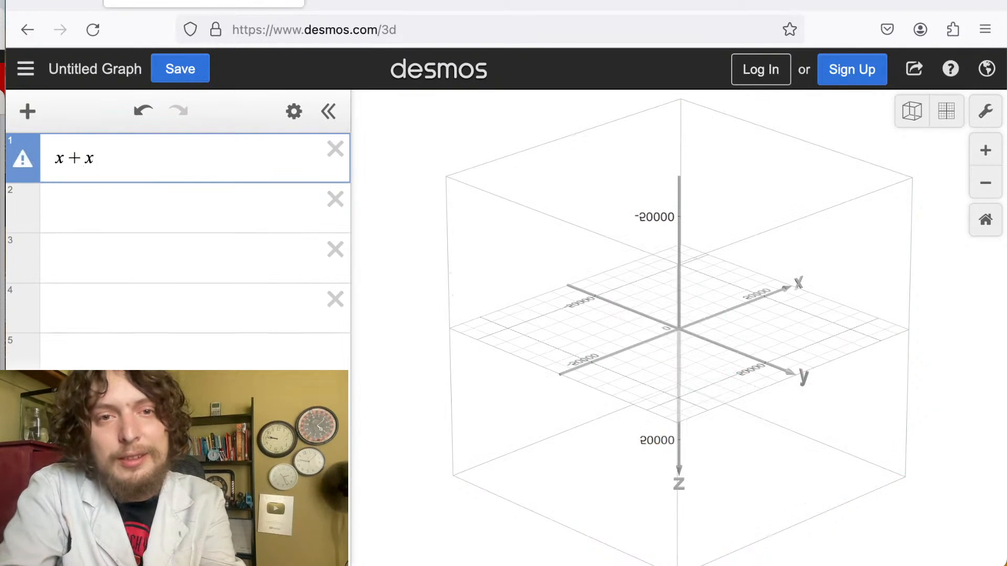
key("BackSpace")
type("y+z=1")
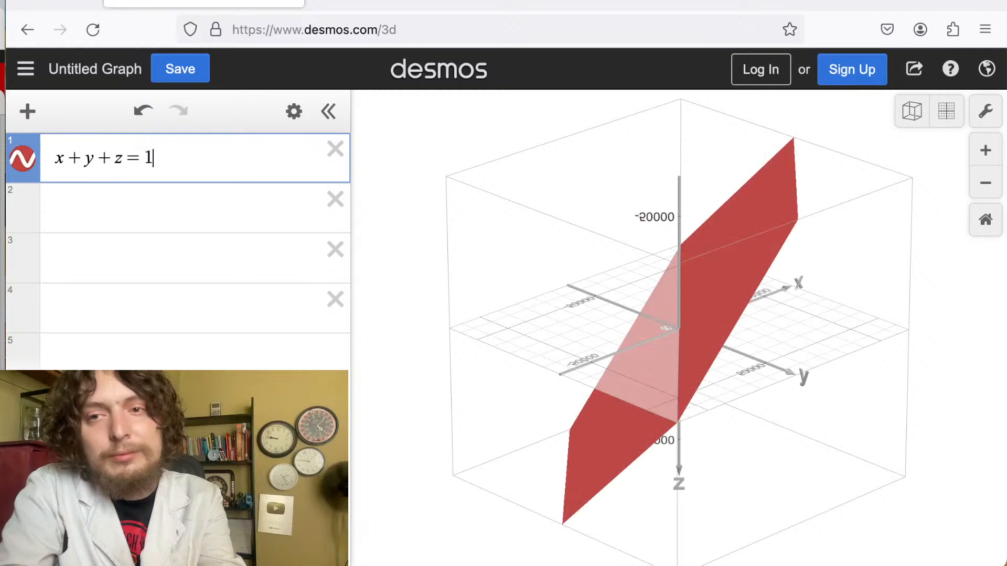
Examine the x + y + z = 1 plane by orbiting and toggling between the 3D and flat top-down views.
left_click_drag(591, 367, 855, 222)
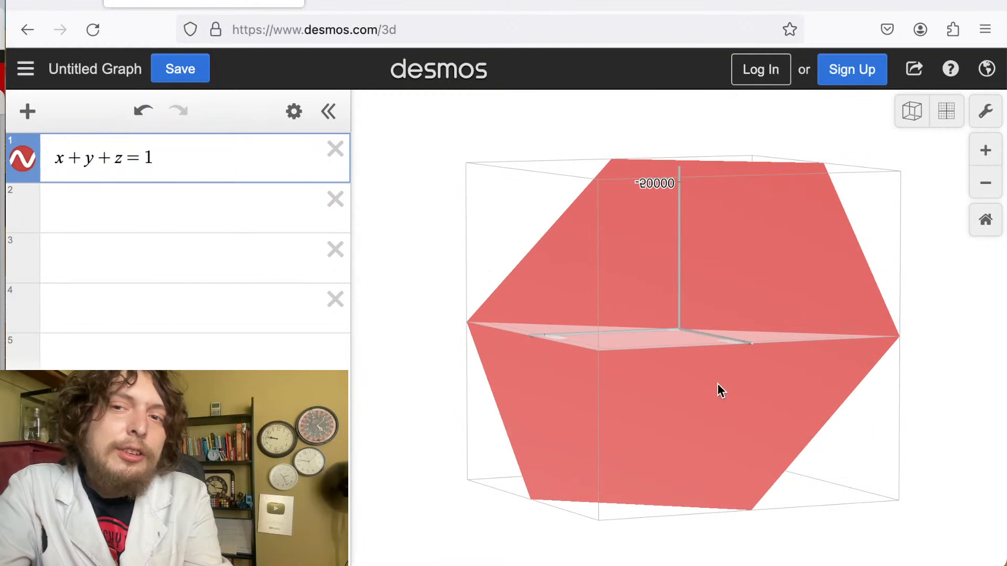
scroll(747, 376, "up", 10)
scroll(747, 376, "down", 10)
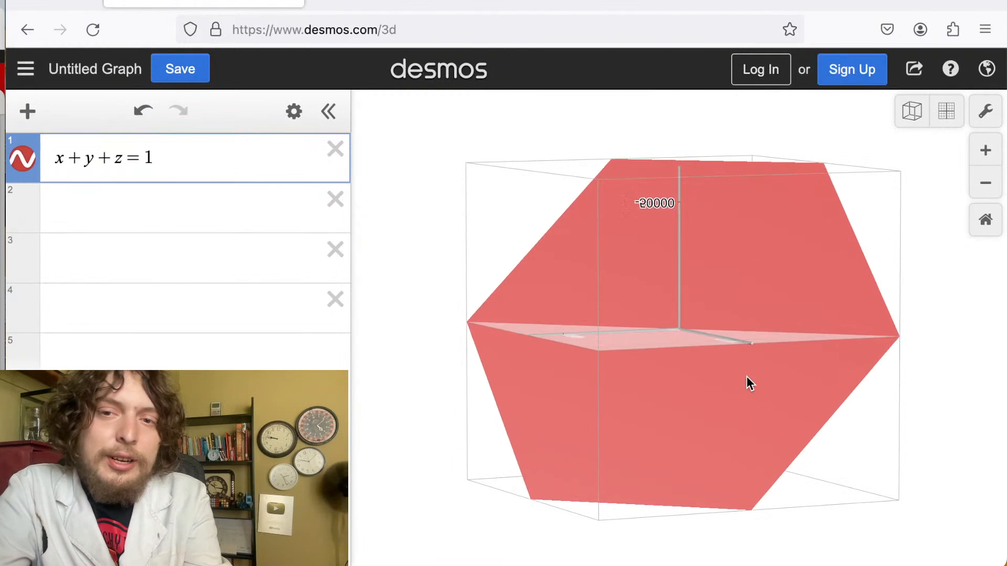
left_click_drag(747, 376, 644, 237)
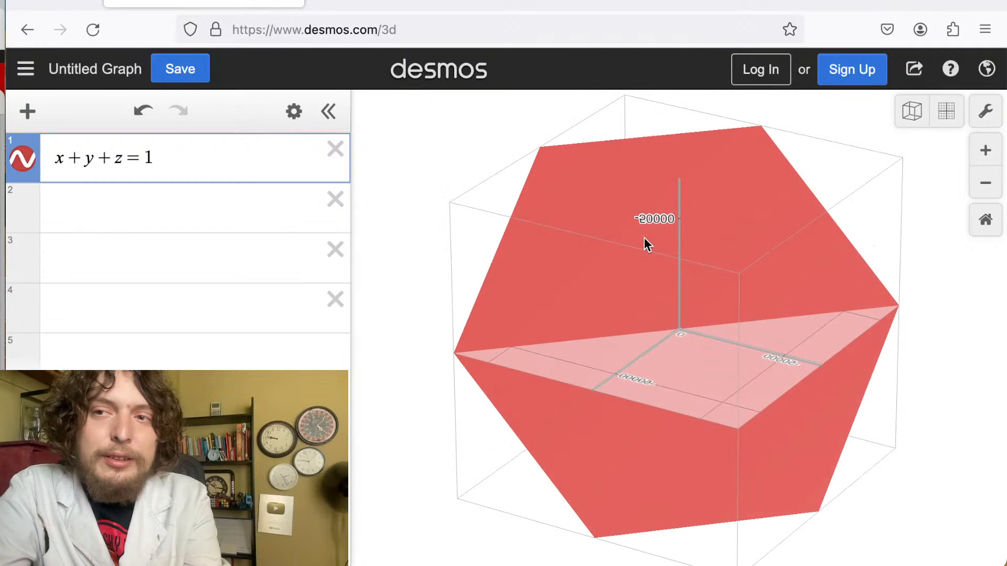
left_click(910, 119)
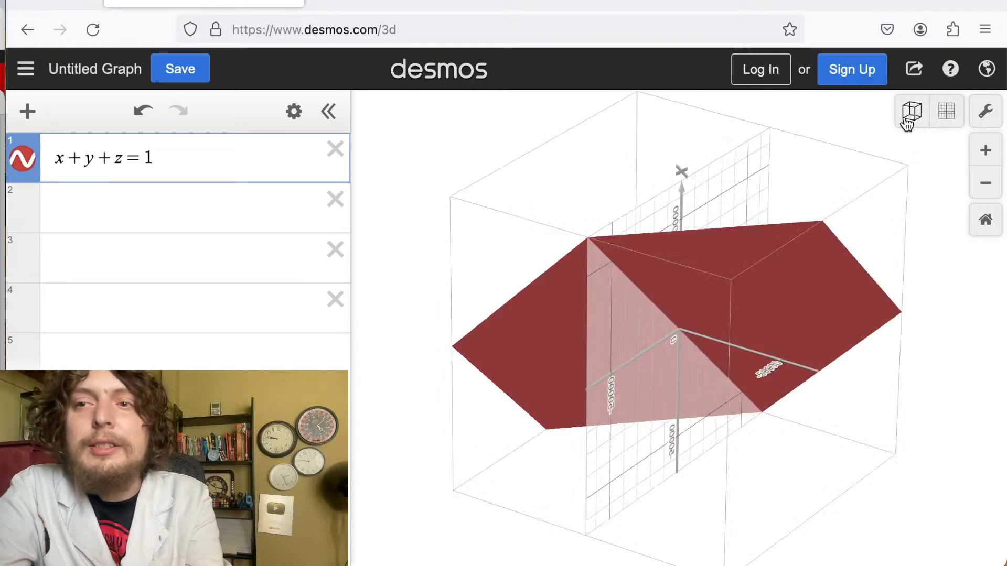
left_click(953, 116)
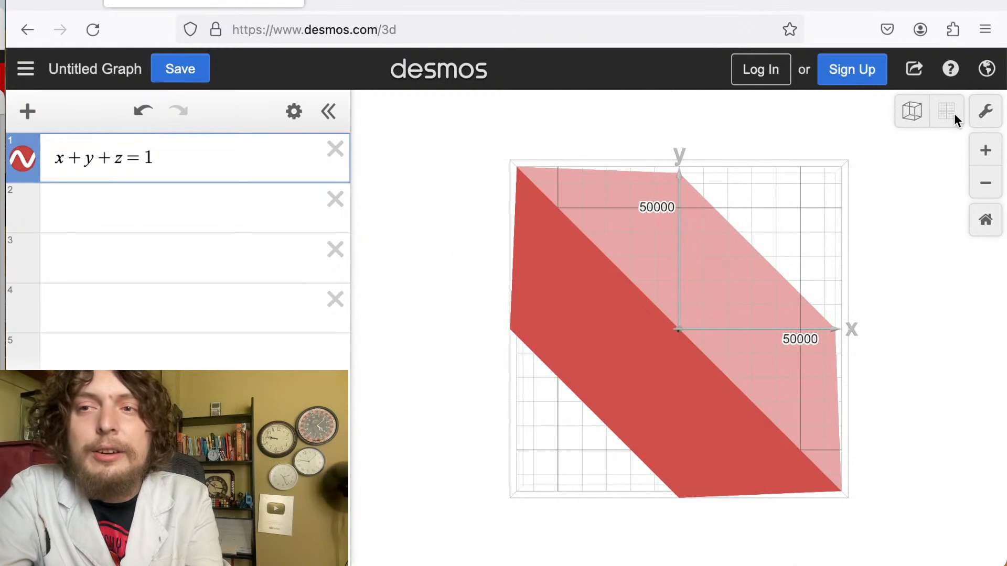
scroll(822, 263, "up", 5)
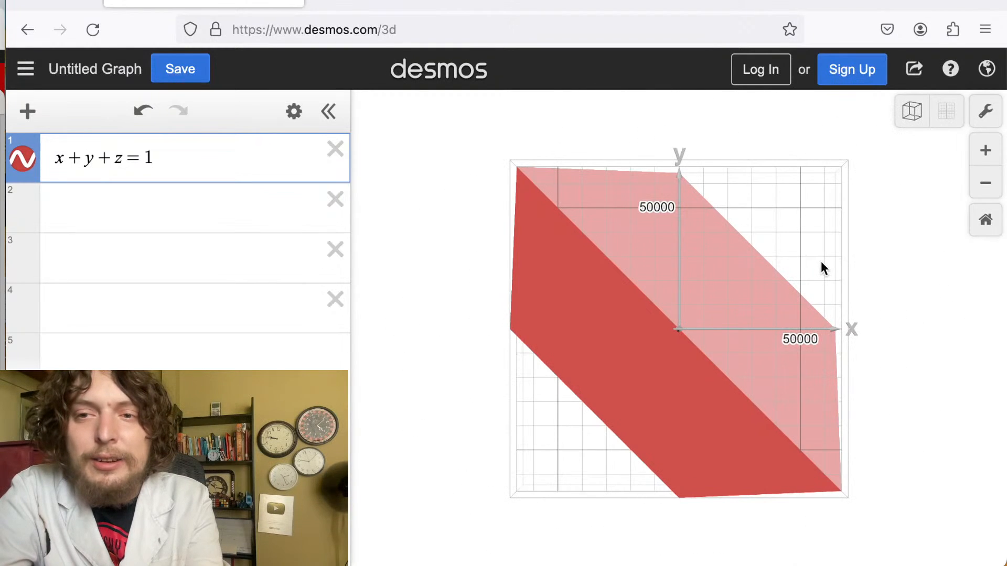
scroll(822, 264, "down", 5)
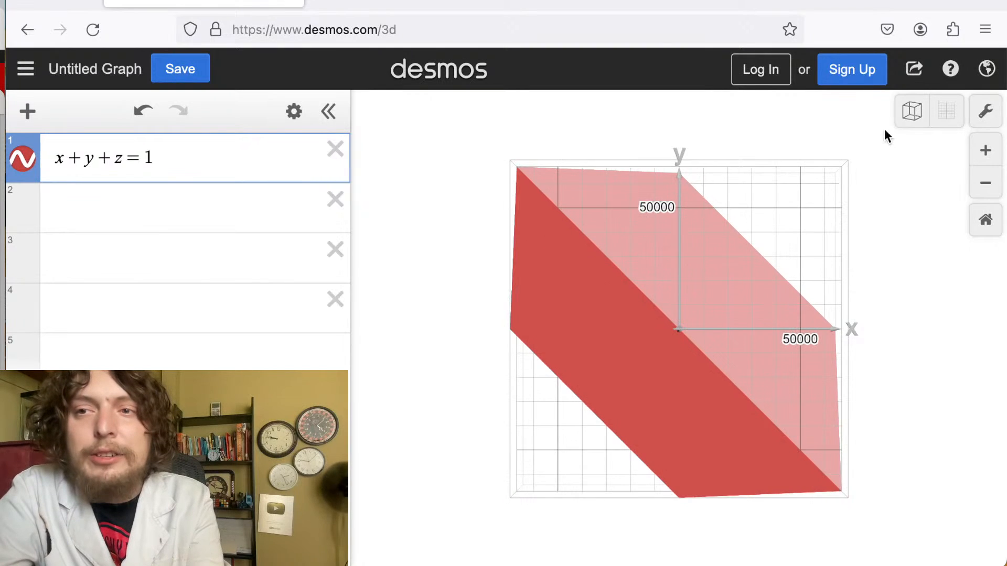
left_click(910, 113)
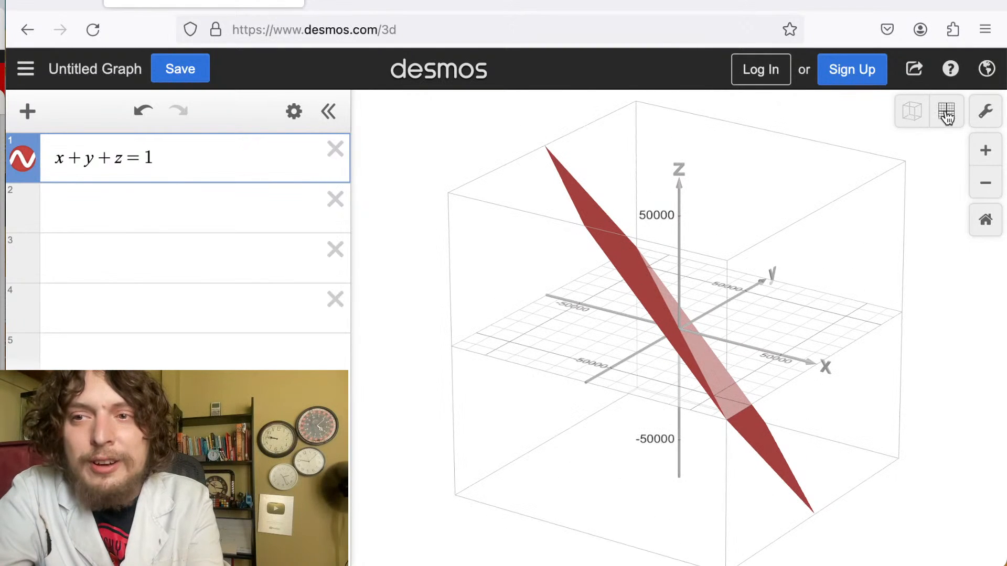
left_click(946, 115)
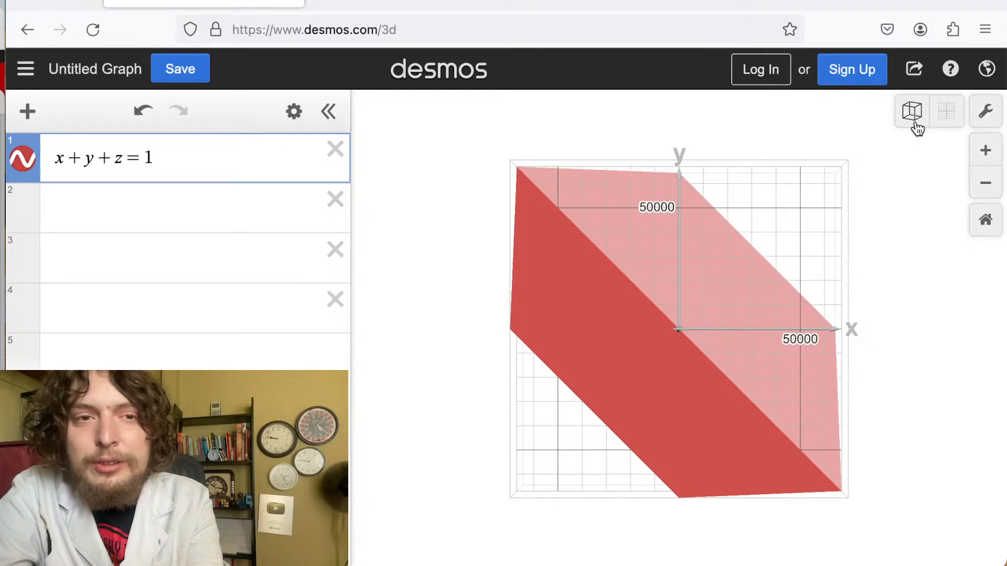
left_click(916, 126)
left_click_drag(764, 263, 655, 358)
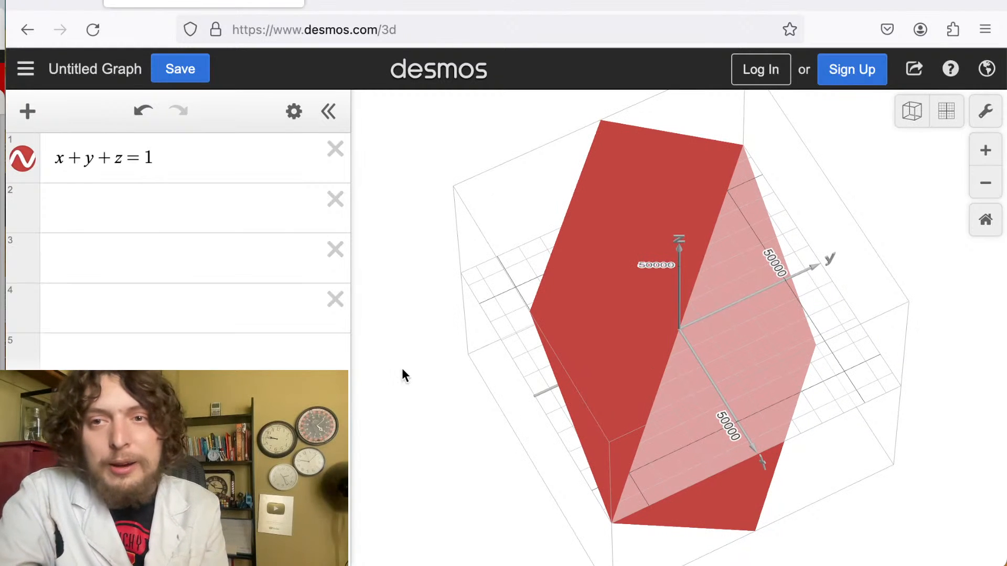
left_click_drag(737, 385, 678, 348)
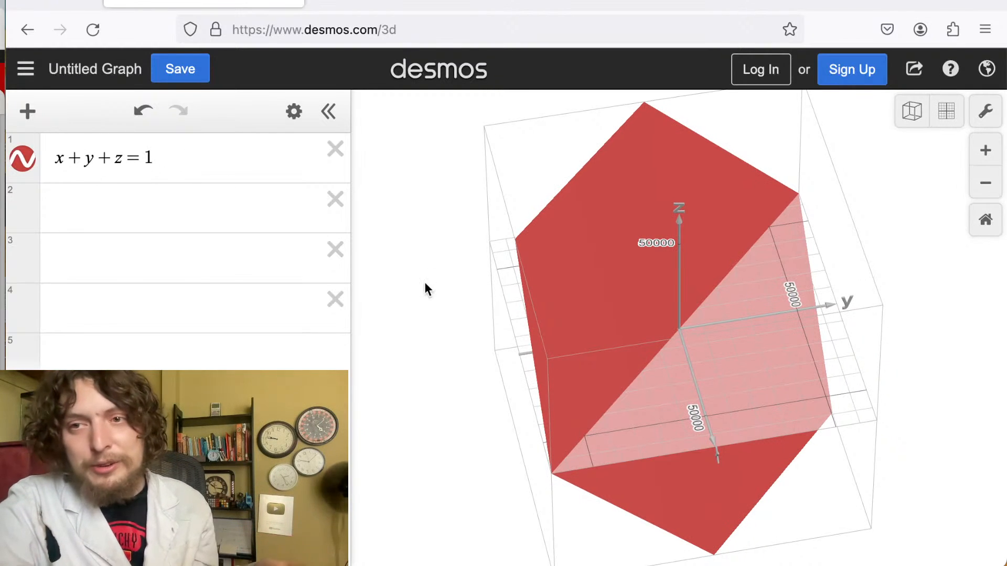
left_click_drag(617, 358, 558, 278)
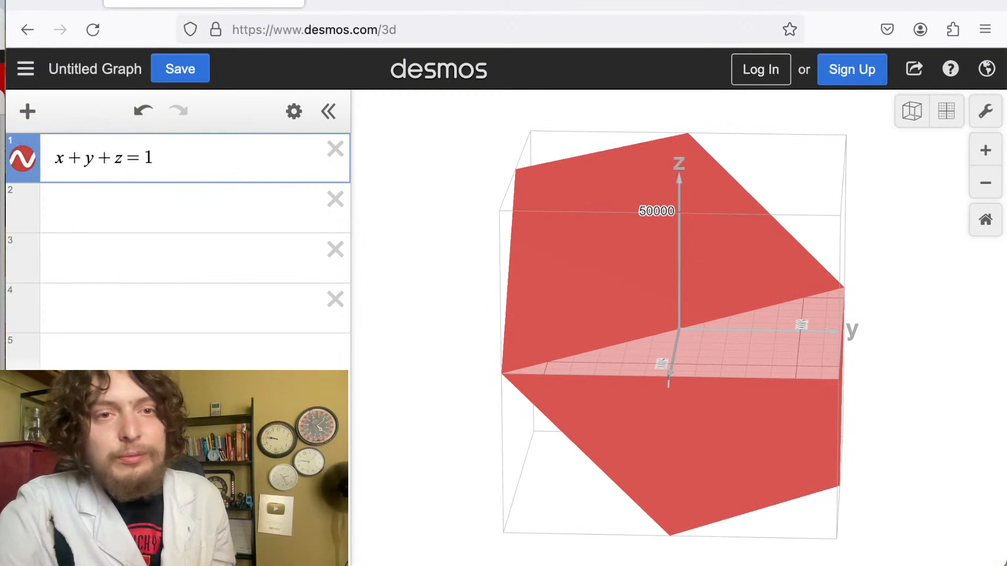
key("super+Tab")
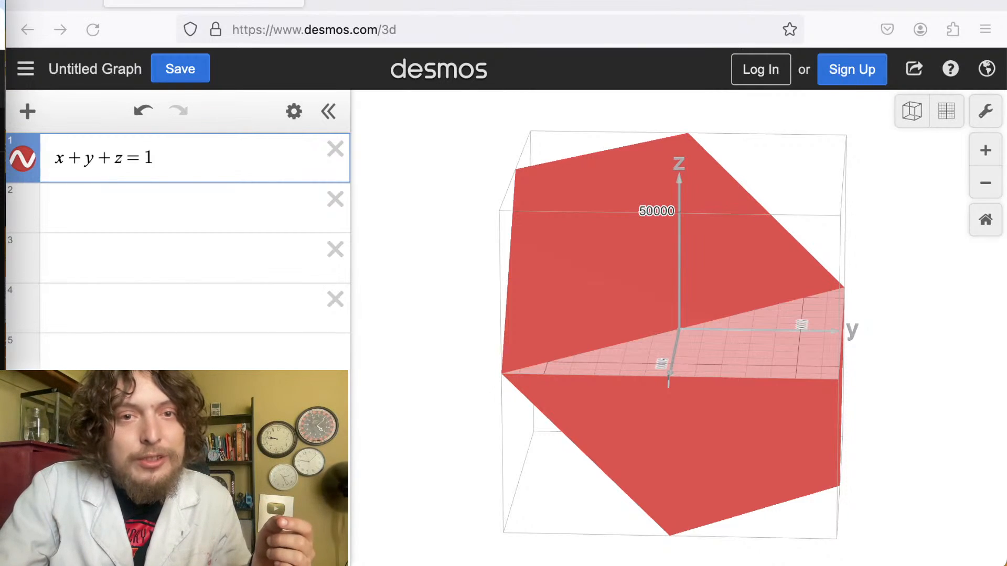
Change the plane's right-hand side from 1 to a and add a slider for a.
left_click(148, 208)
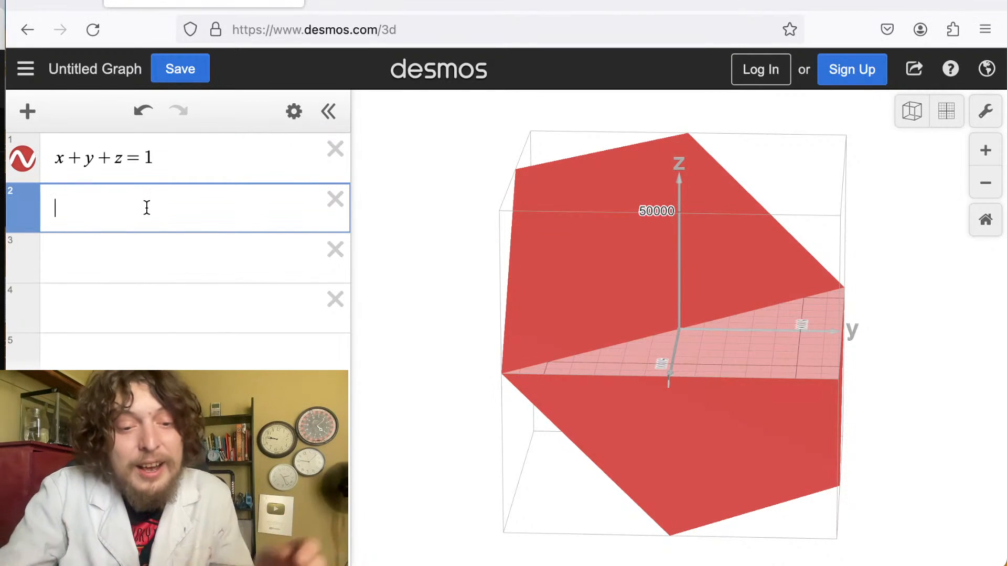
double_click(144, 159)
type("a")
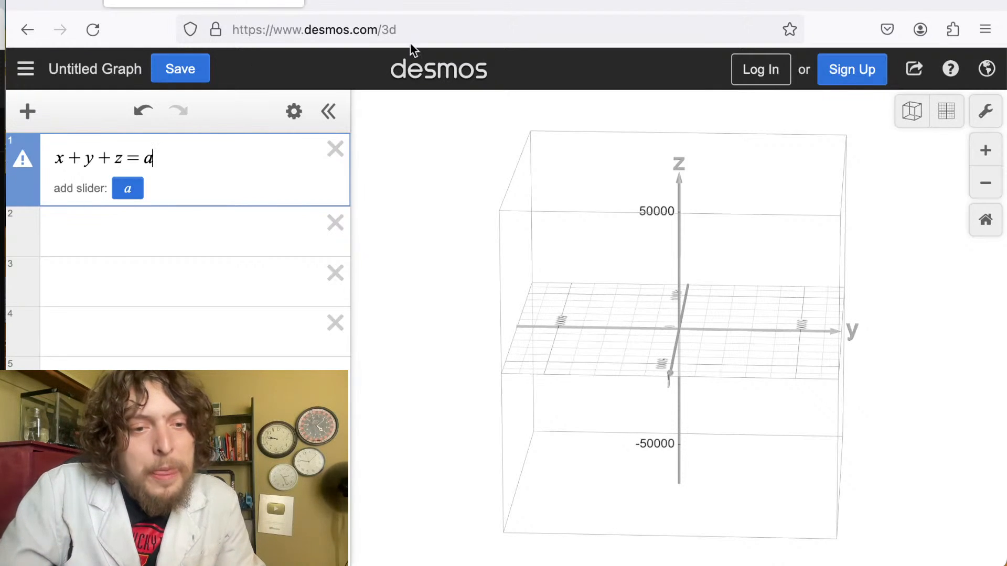
left_click(176, 322)
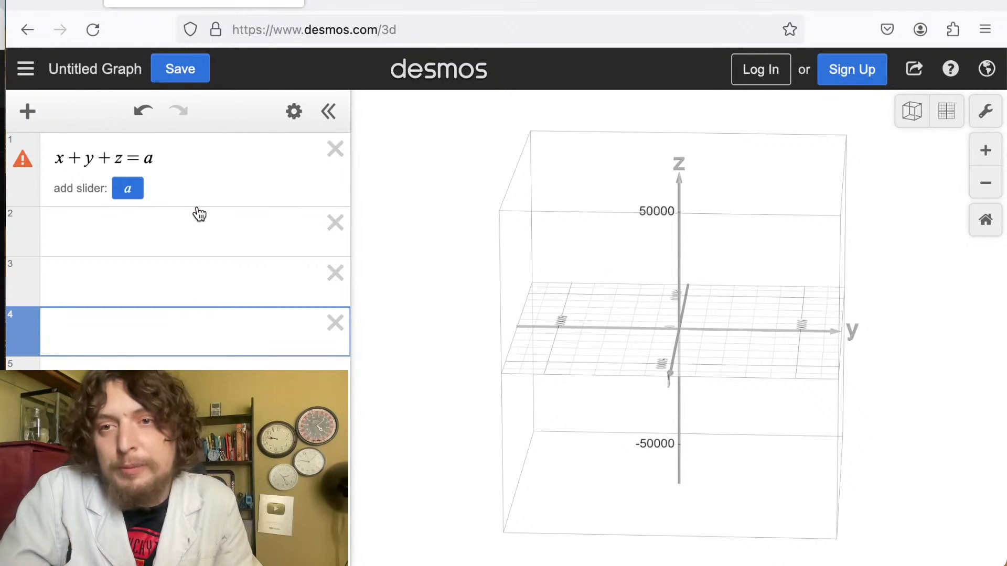
left_click_drag(414, 454, 873, 417)
left_click(137, 192)
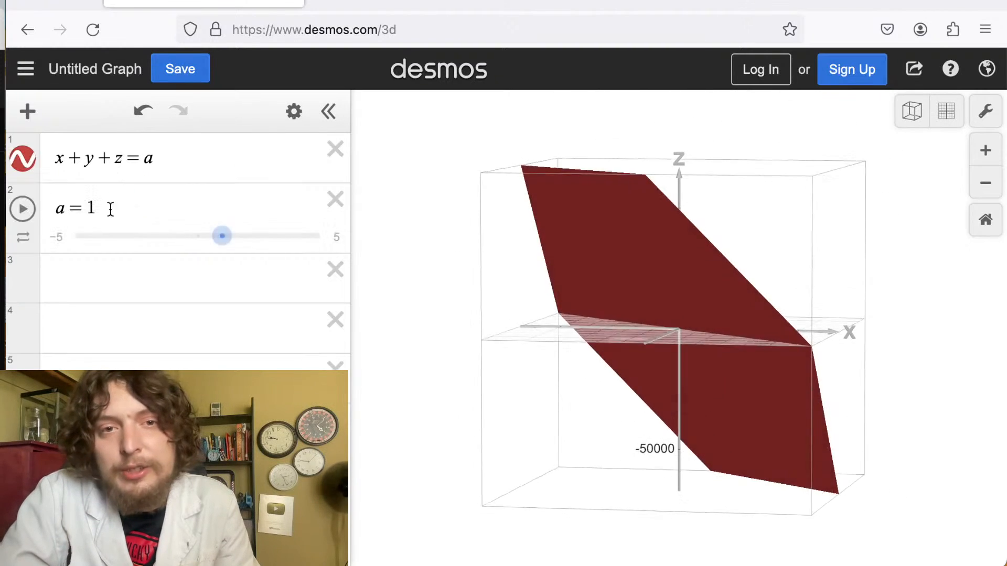
Move the a slider to set a to -5 while orbiting the plane.
left_click_drag(222, 237, 251, 236)
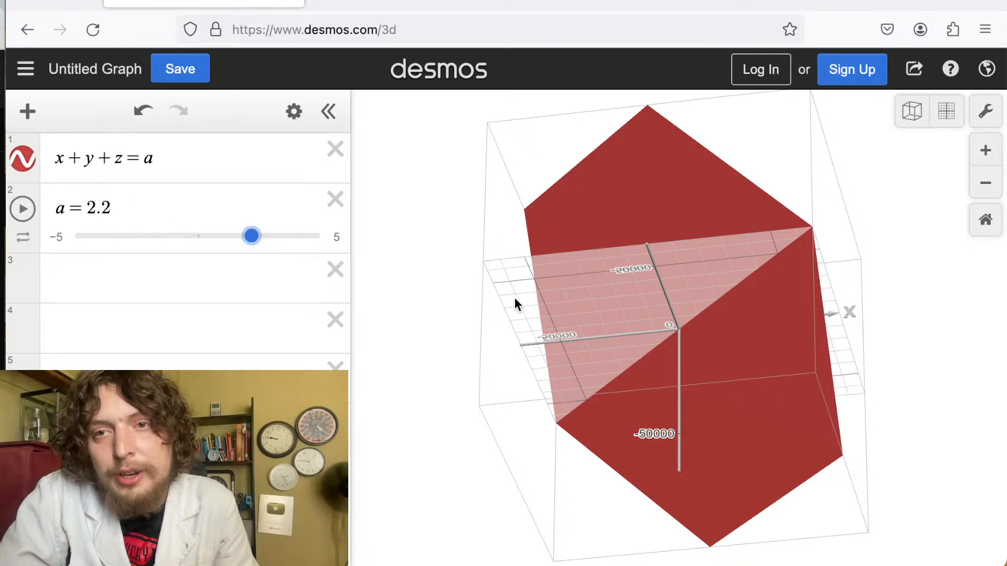
left_click_drag(514, 297, 320, 407)
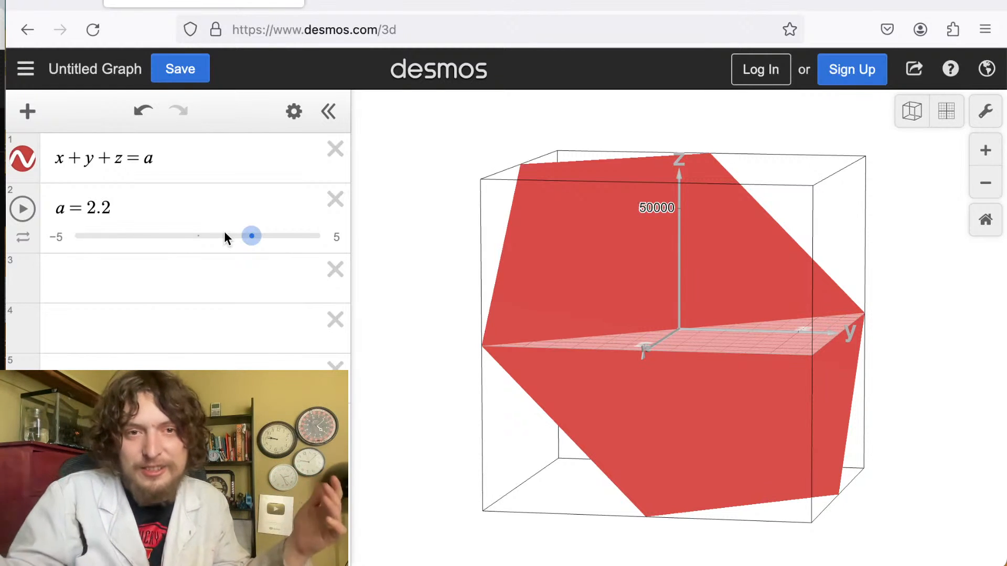
left_click_drag(256, 240, 63, 258)
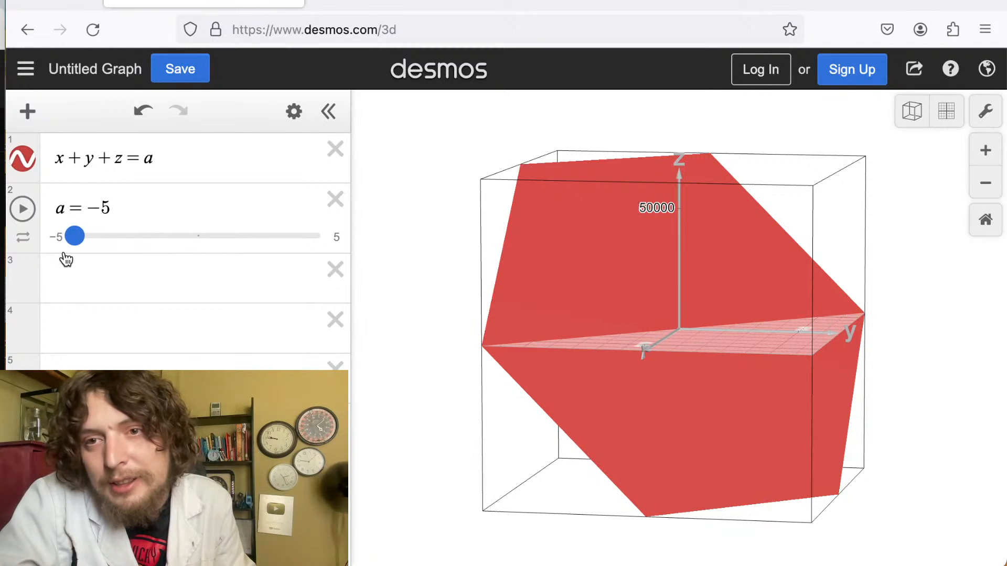
left_click_drag(687, 320, 898, 228)
Examine the plane at a = -5 in the flat view while zooming in and out and orbiting.
left_click(979, 155)
left_click(978, 155)
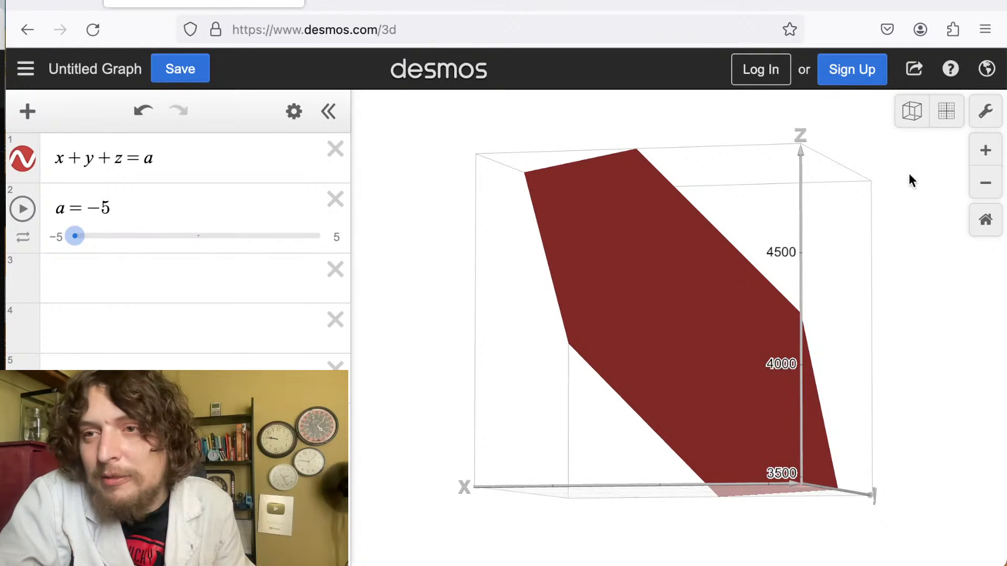
left_click(942, 117)
left_click(984, 149)
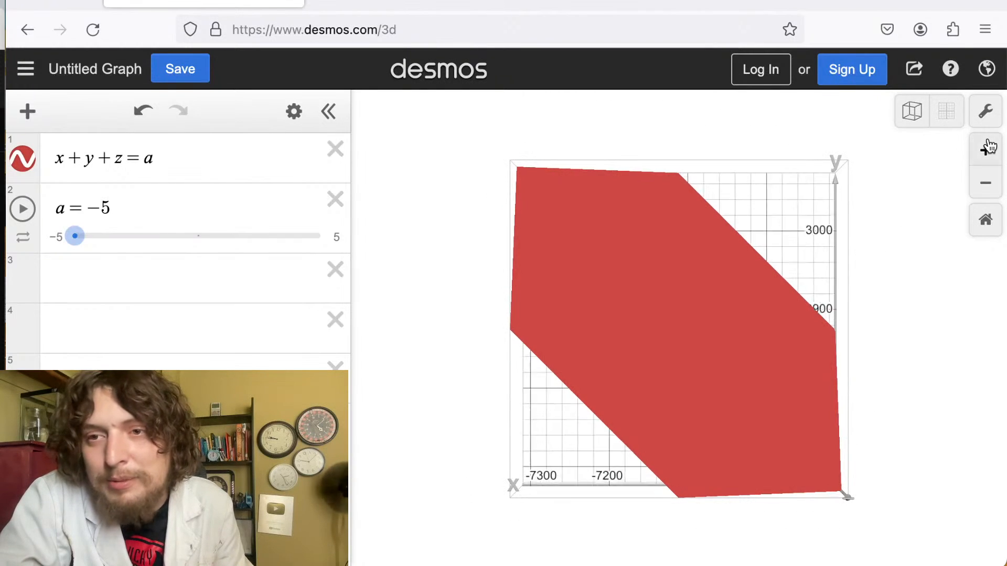
left_click(985, 182)
left_click(985, 183)
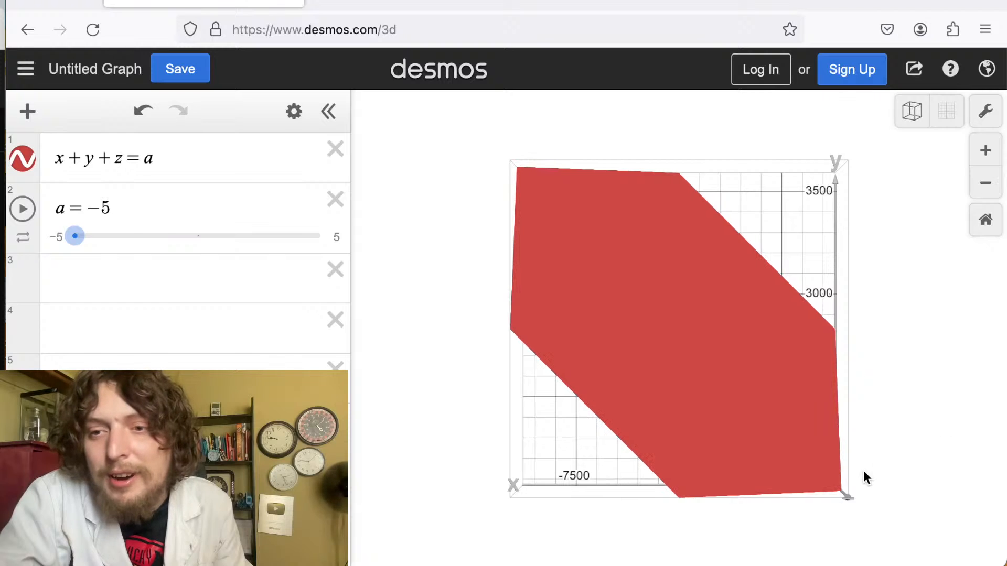
left_click_drag(846, 502, 908, 539)
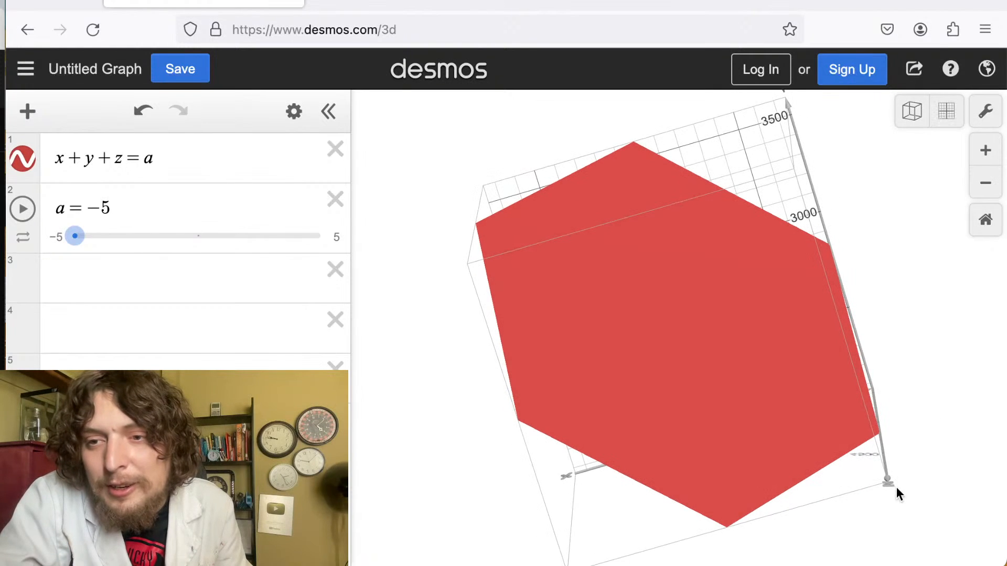
Orbit the x + y + z = a plane, switch to the flat top-down view and zoom out to examine it.
left_click_drag(897, 493, 931, 565)
left_click_drag(808, 272, 657, 190)
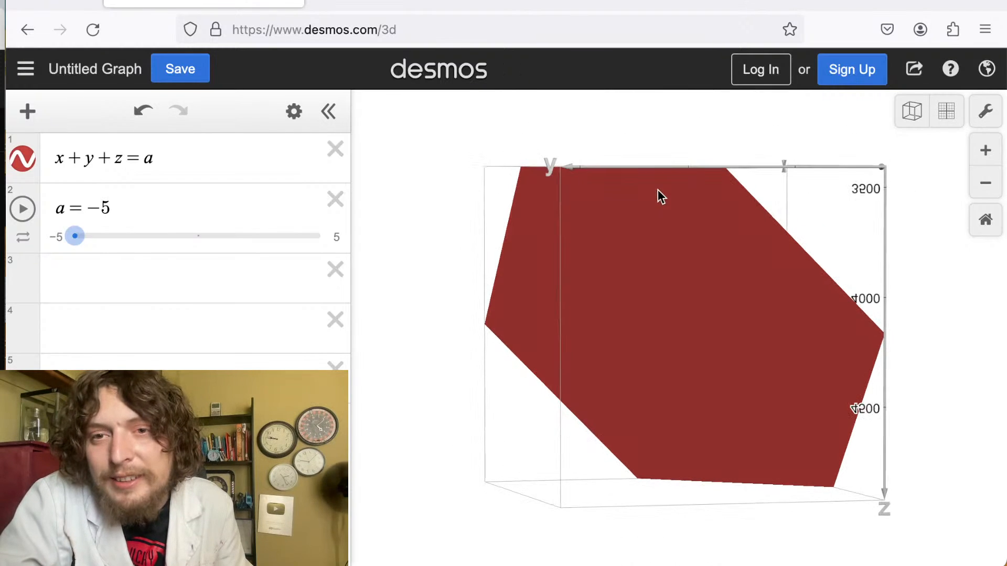
left_click_drag(544, 147, 499, 134)
left_click(554, 171)
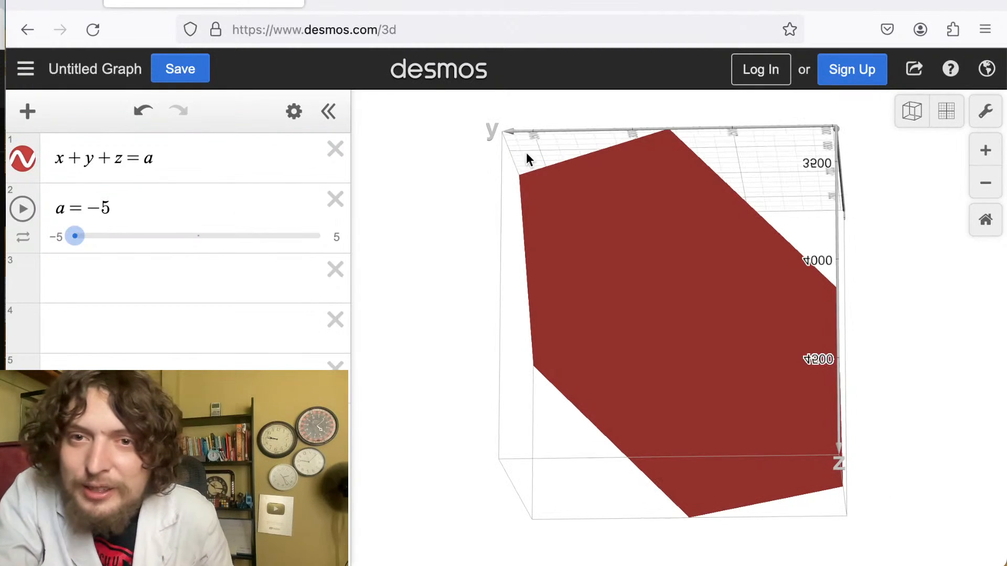
left_click_drag(508, 142, 963, 121)
left_click(959, 117)
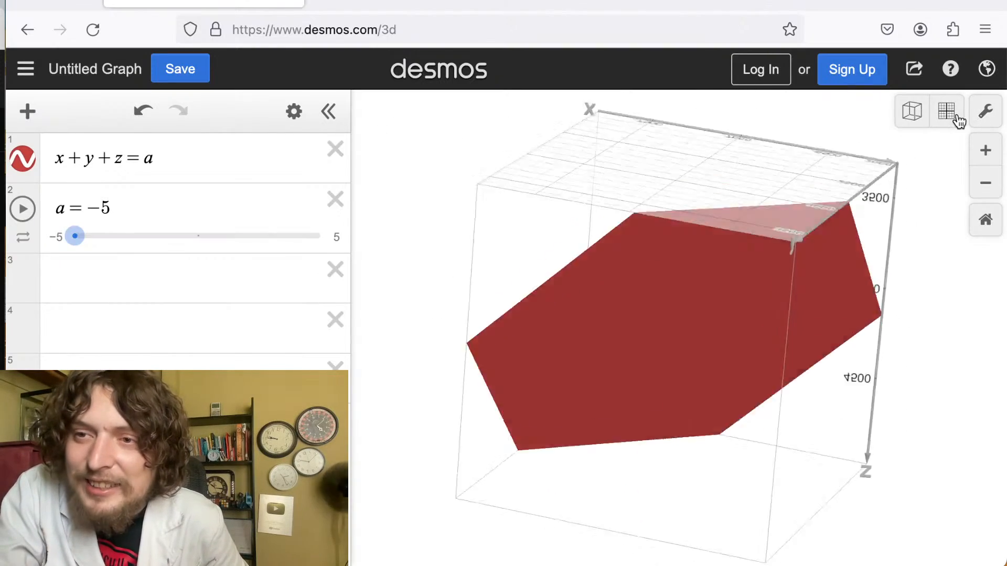
left_click(985, 181)
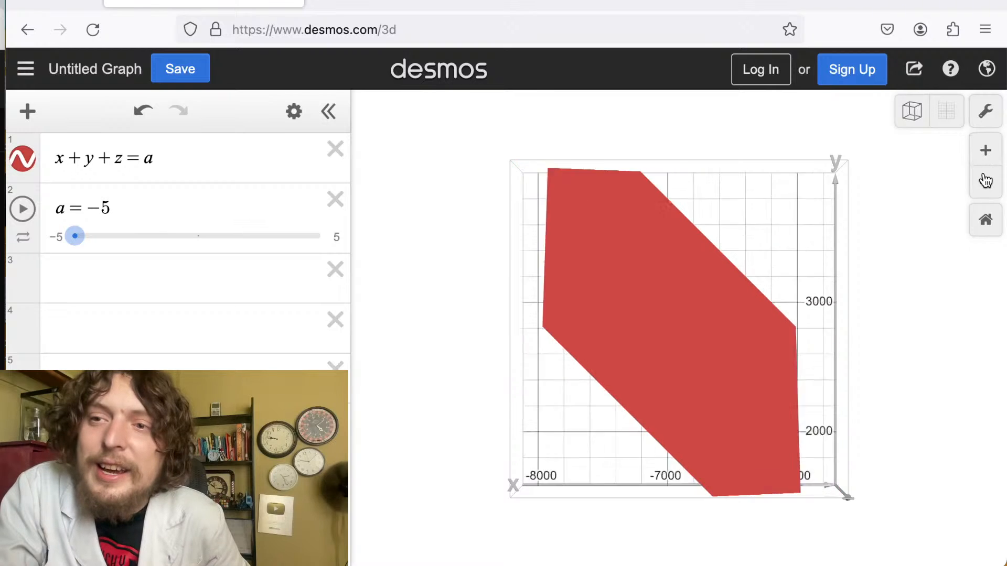
left_click(986, 182)
left_click(985, 181)
left_click(986, 181)
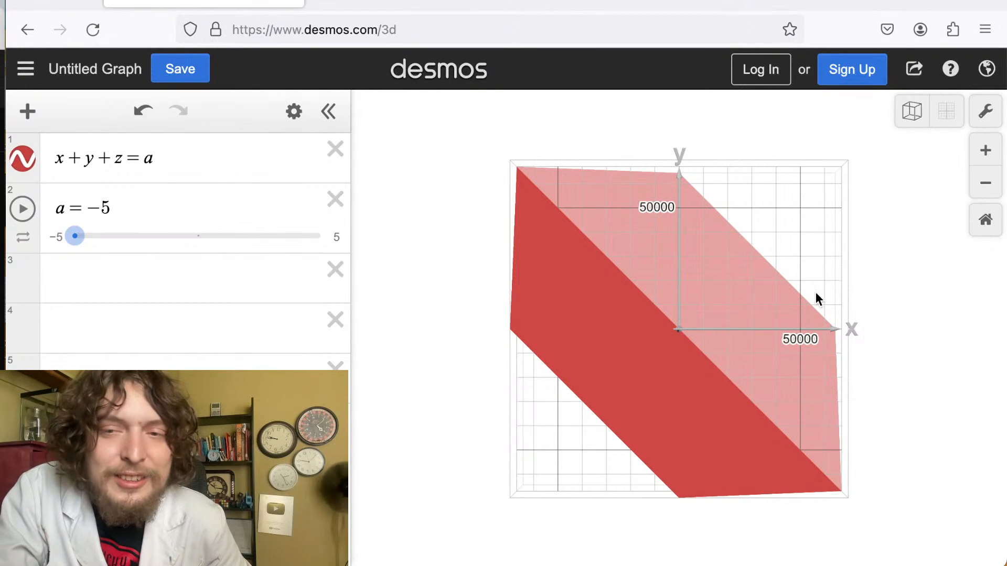
Open the display settings and move the projection slider fully to the orthographic end.
left_click(984, 120)
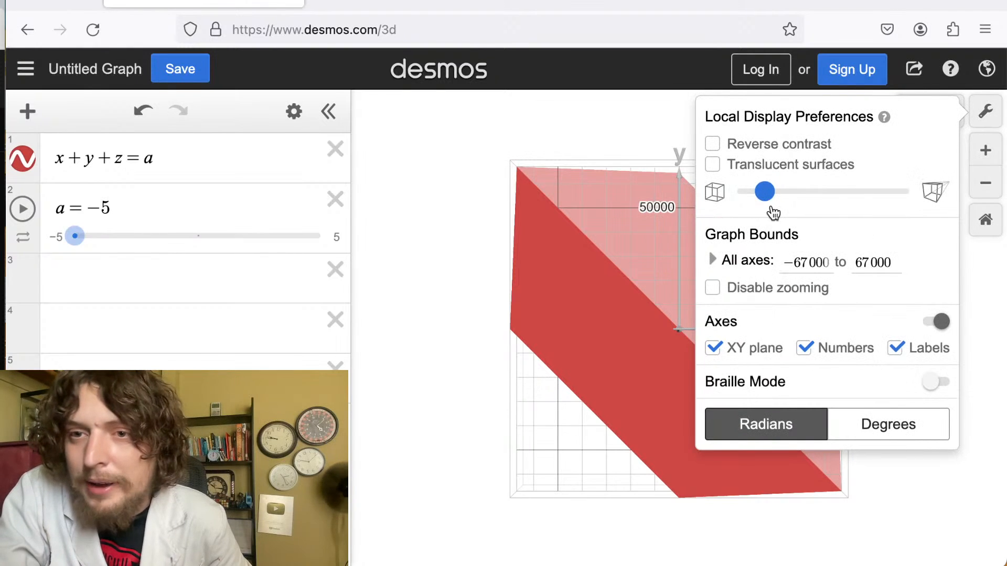
mouse_move(766, 194)
left_mouse_down()
mouse_move(791, 193)
mouse_move(775, 195)
left_mouse_up()
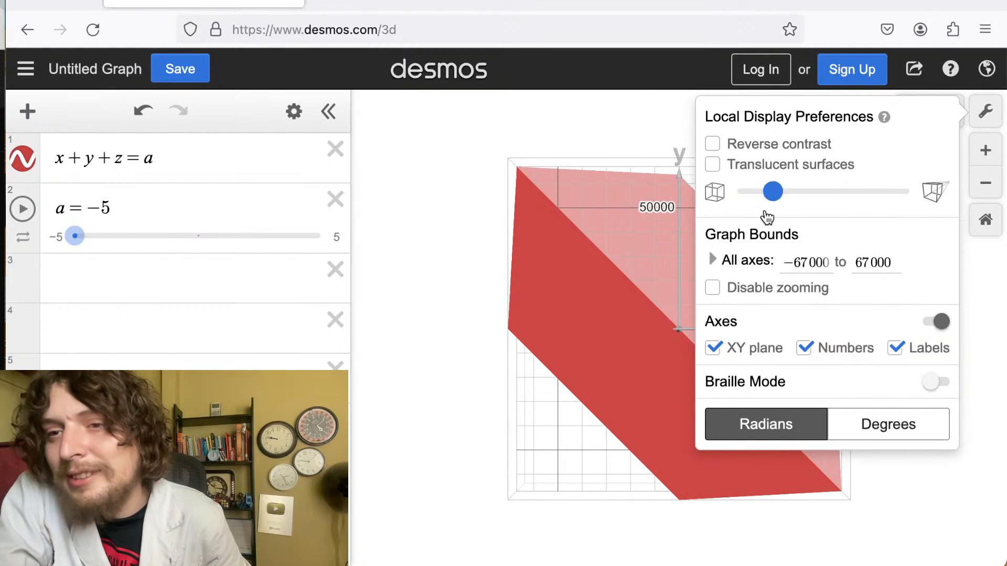
left_click_drag(773, 196, 738, 193)
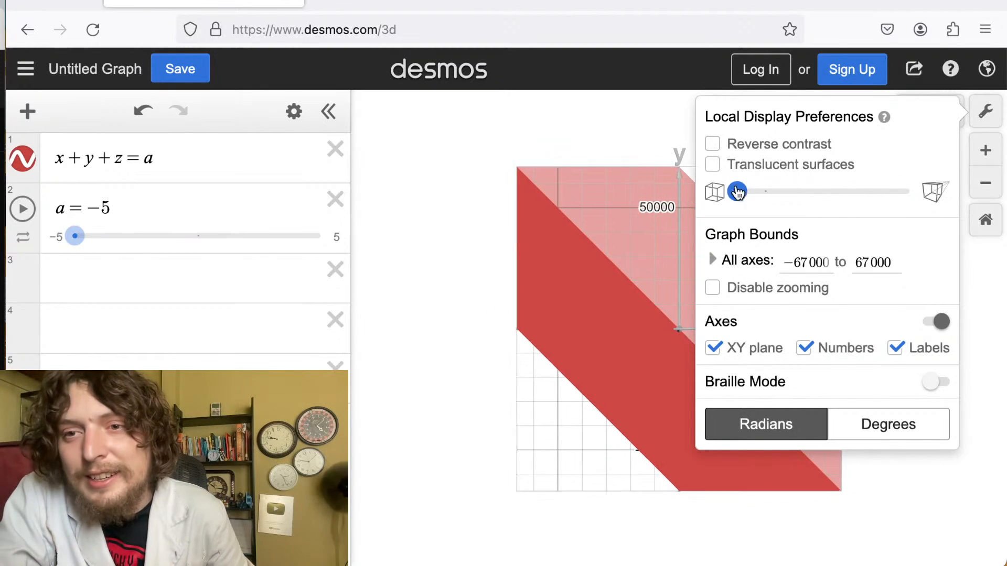
Preview the XY plane, numbers, labels, translucent surfaces and reverse contrast options by toggling each on and off.
left_click(715, 349)
left_click(714, 349)
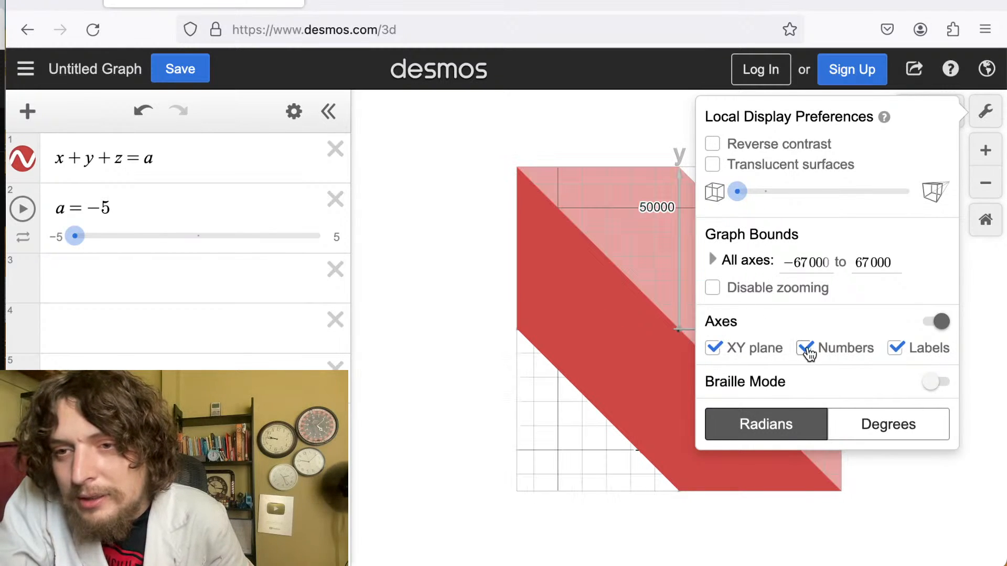
left_click(805, 348)
left_click(805, 348)
left_click(896, 349)
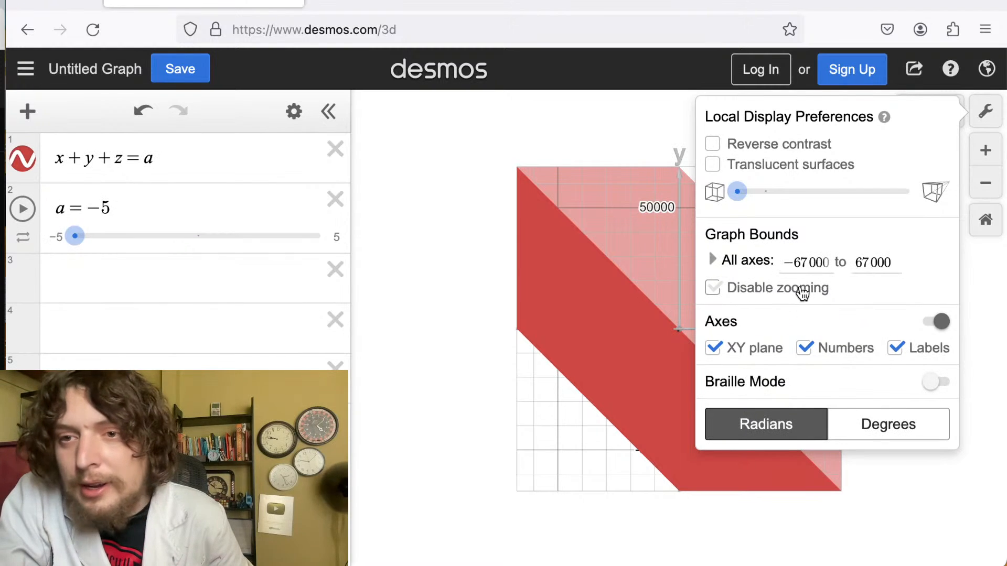
left_click(787, 168)
left_click(795, 145)
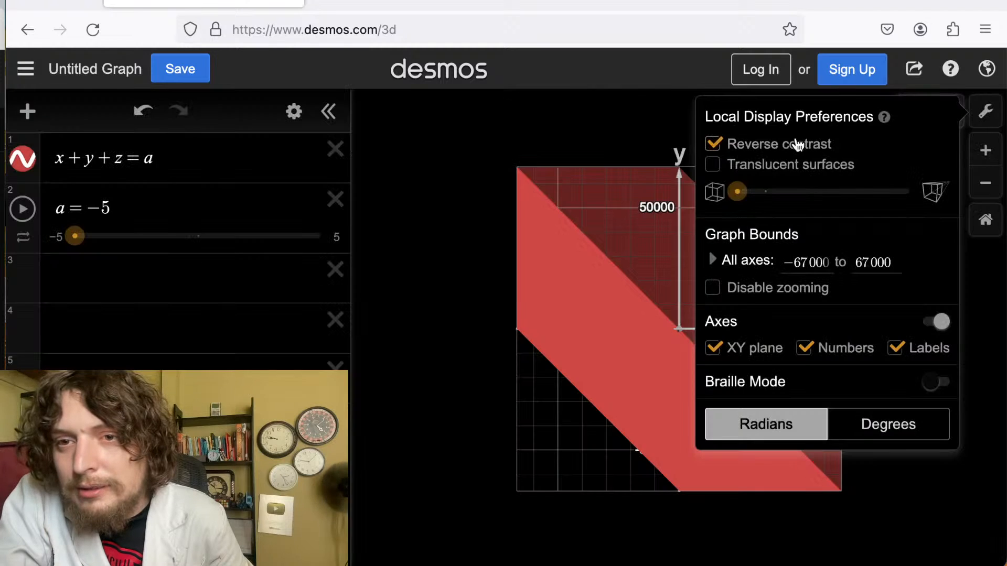
left_click(794, 145)
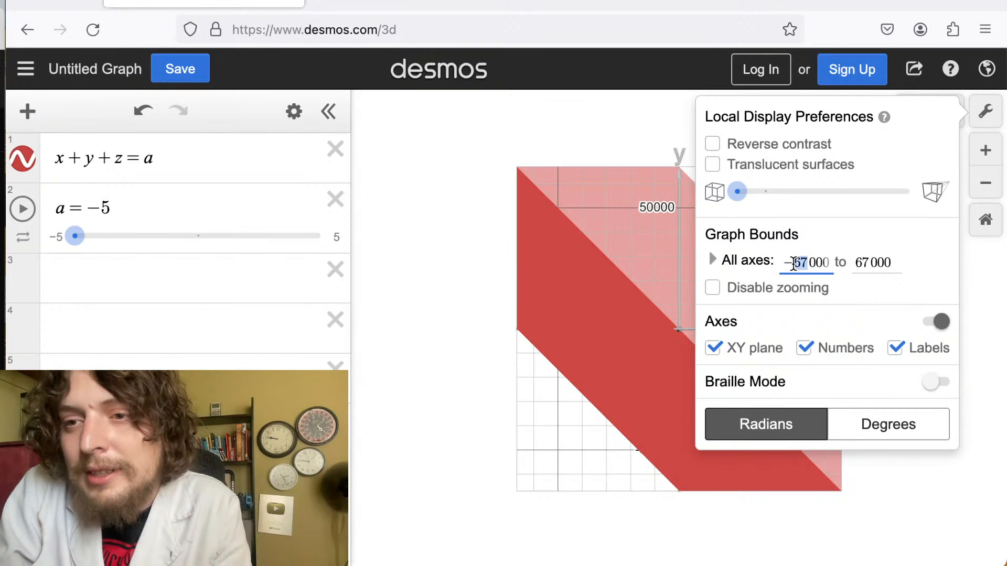
Set the graph bounds for all axes to -1000 to 1000 and close the settings.
type("1")
left_click(857, 263)
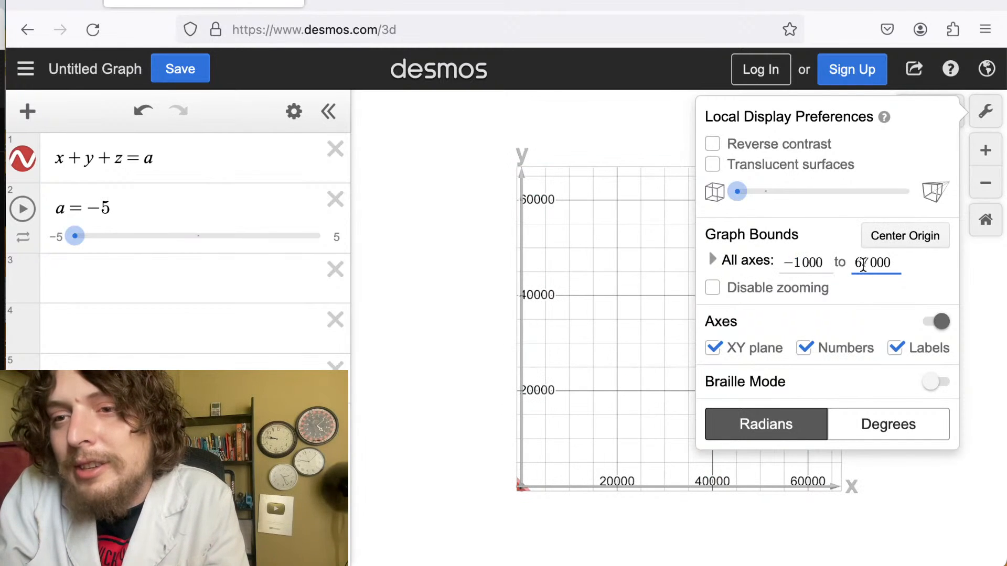
key("Delete")
key("Delete")
type("1")
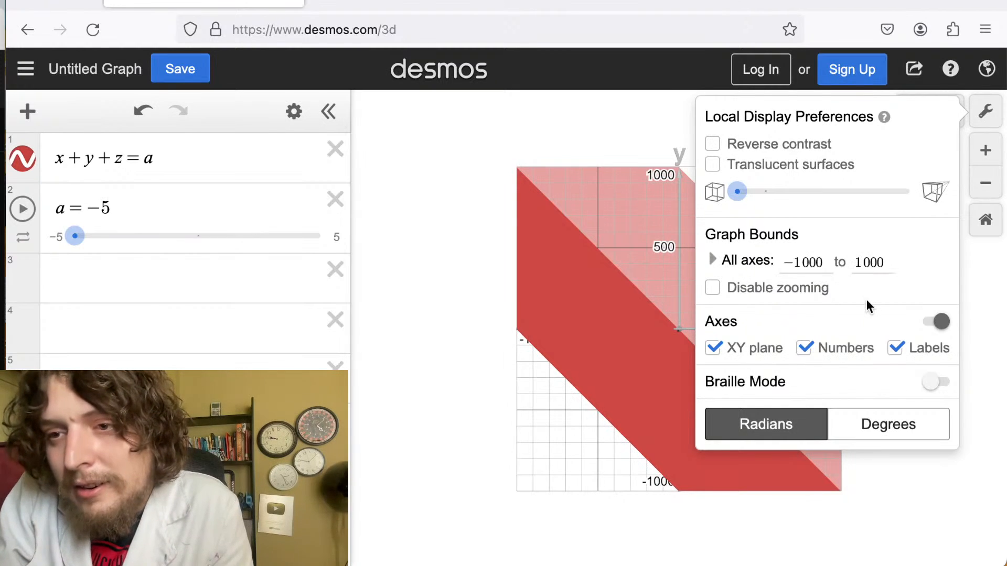
left_click(970, 299)
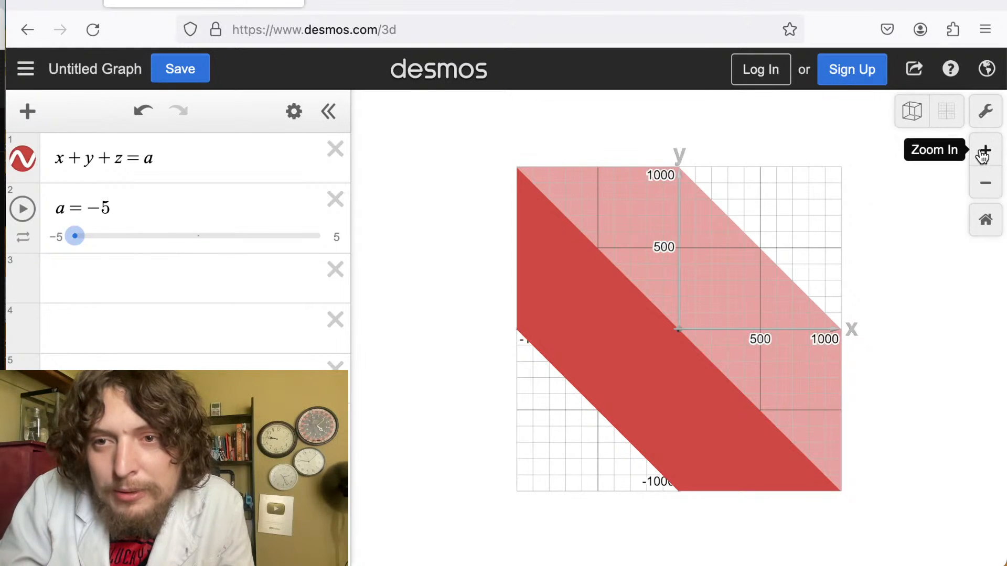
Reopen the settings, then orbit the plane to examine it within the new bounds.
left_click(985, 111)
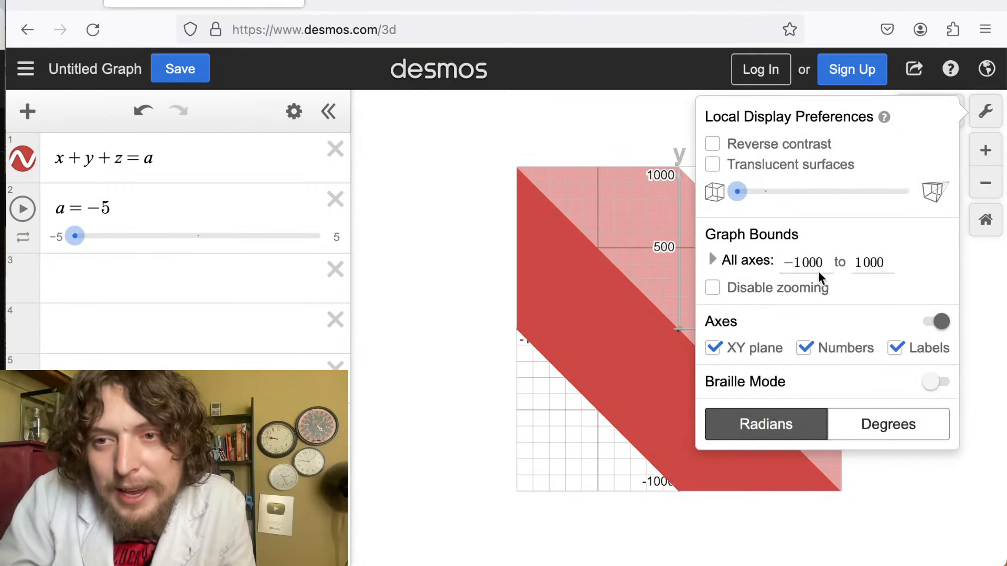
left_click(524, 174)
key("Up")
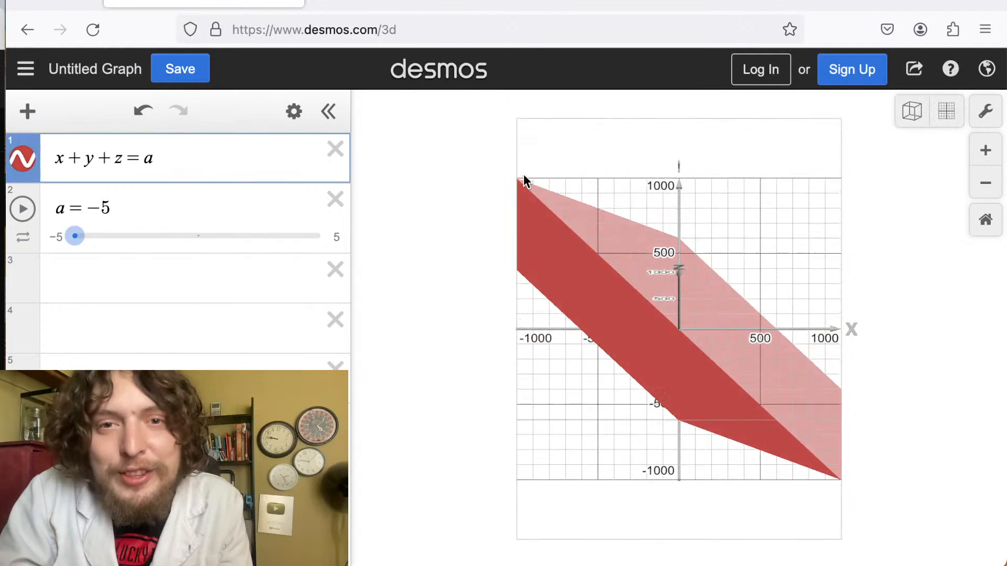
left_click(482, 288)
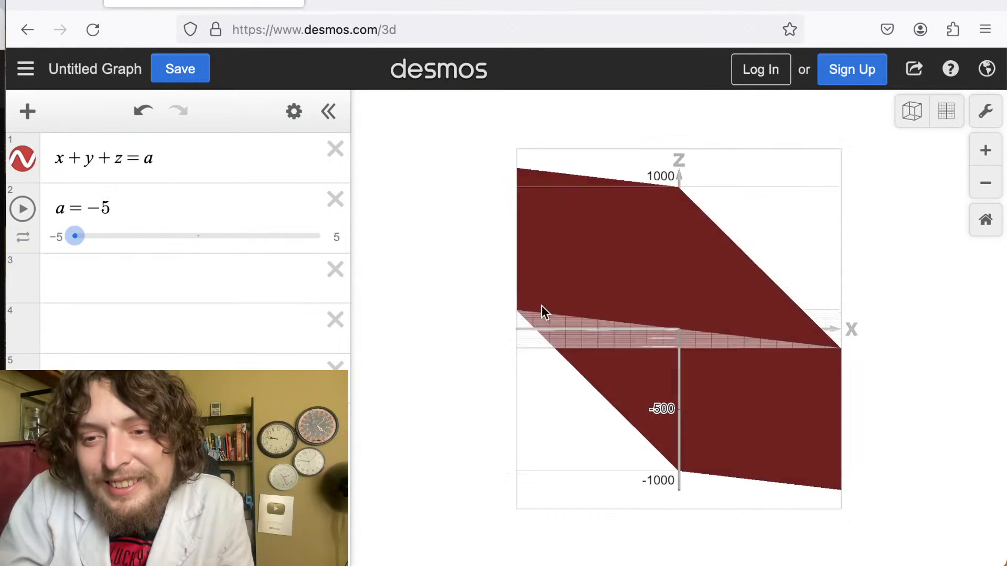
left_click_drag(541, 305, 555, 231)
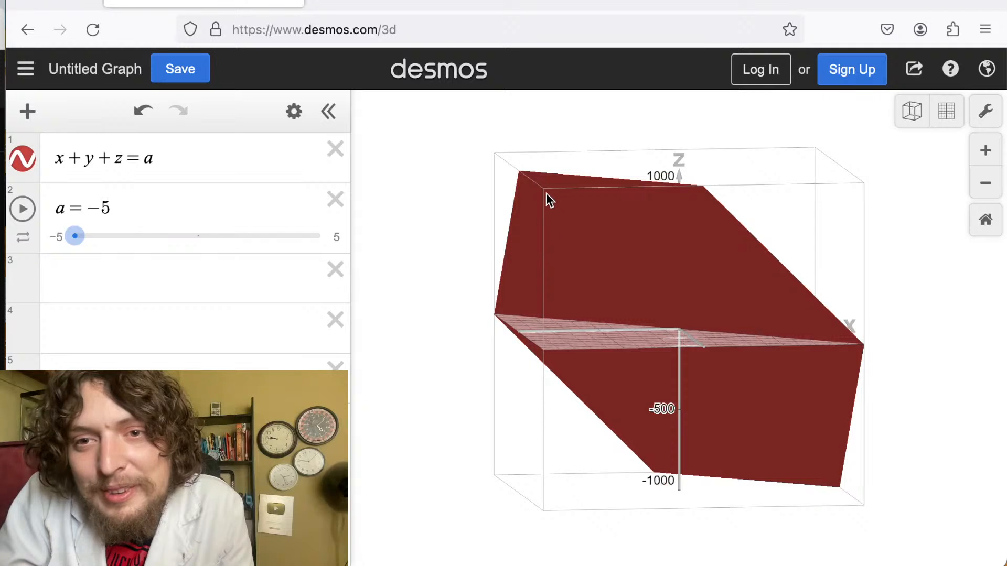
left_click_drag(546, 194, 413, 275)
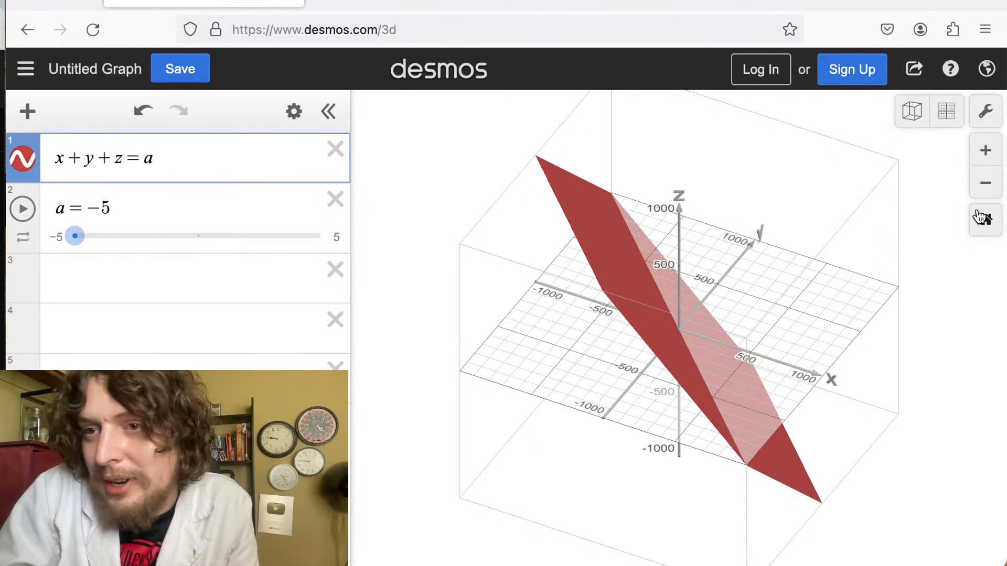
left_click_drag(868, 328, 921, 360)
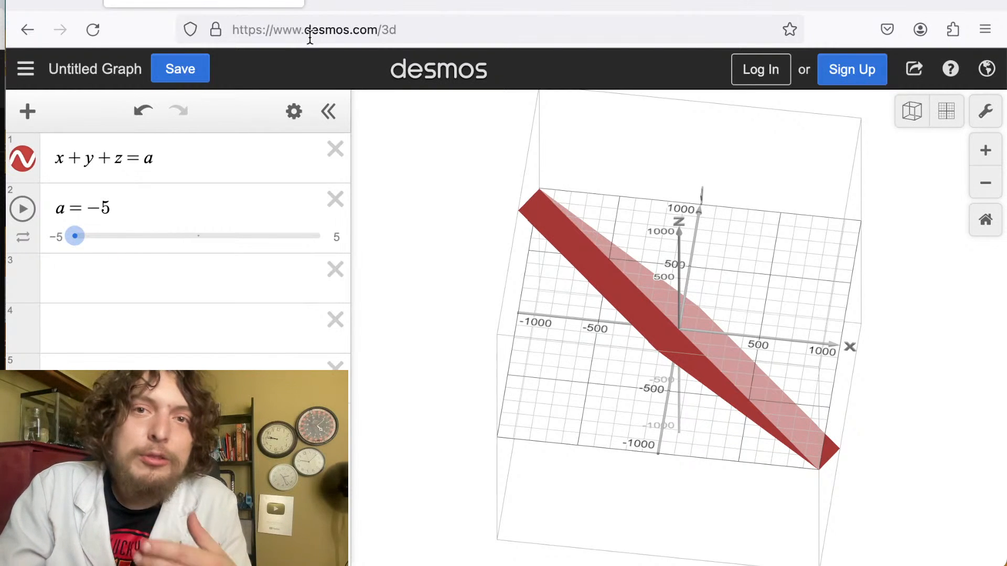
Switch to the 2D calculator tab, enter x^2+y^2=r and add a slider for r.
left_click(357, 3)
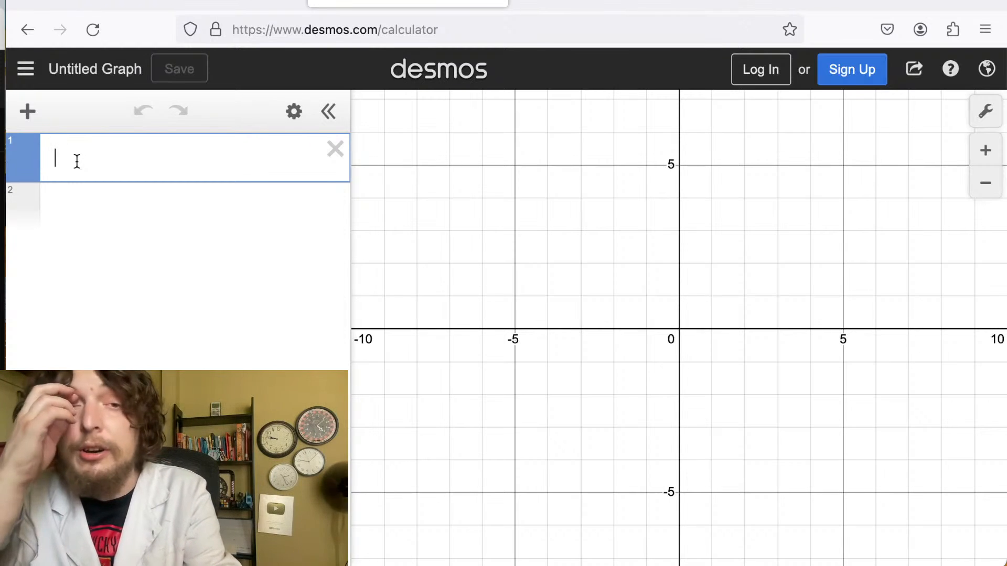
type("r=")
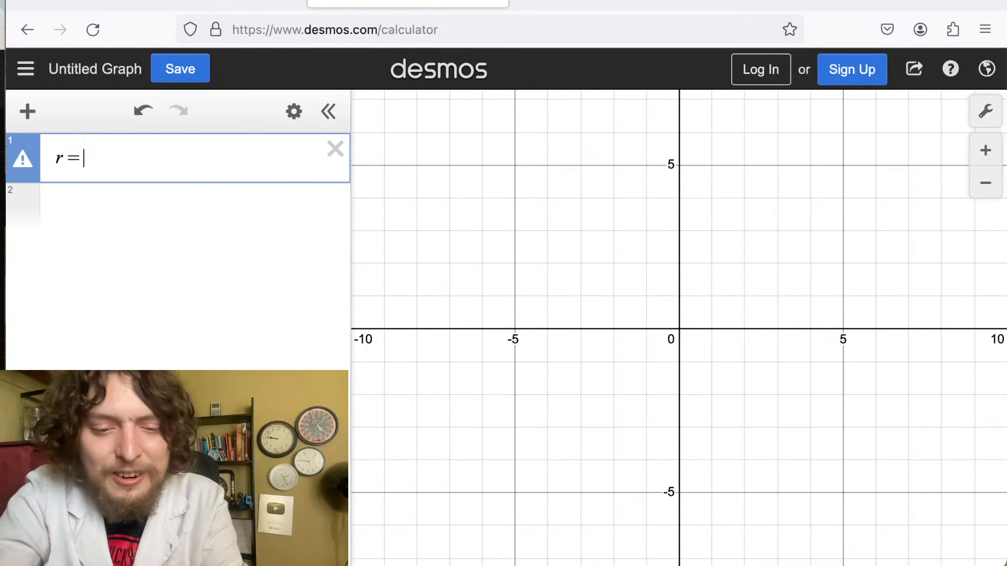
type("x^2+")
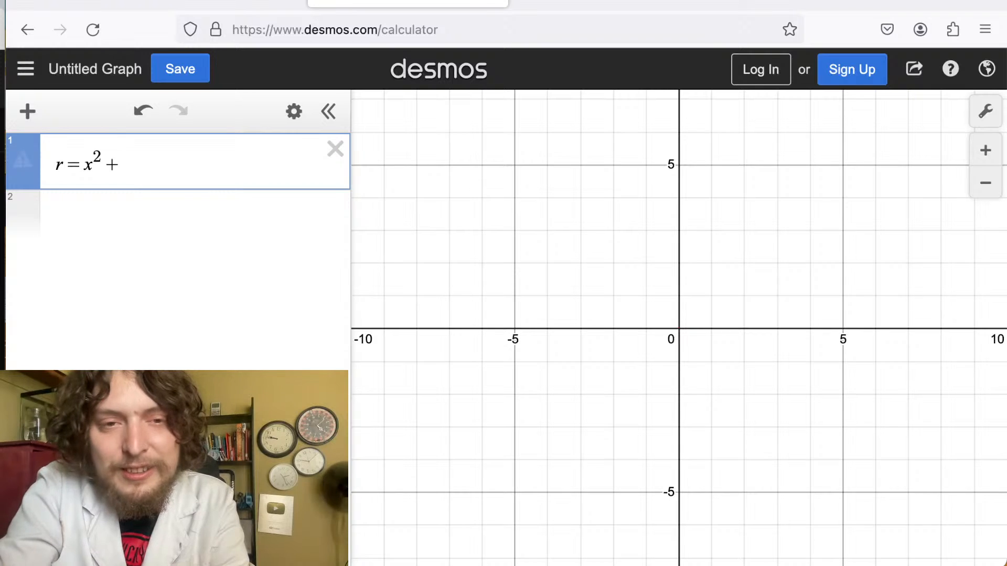
type("y^2")
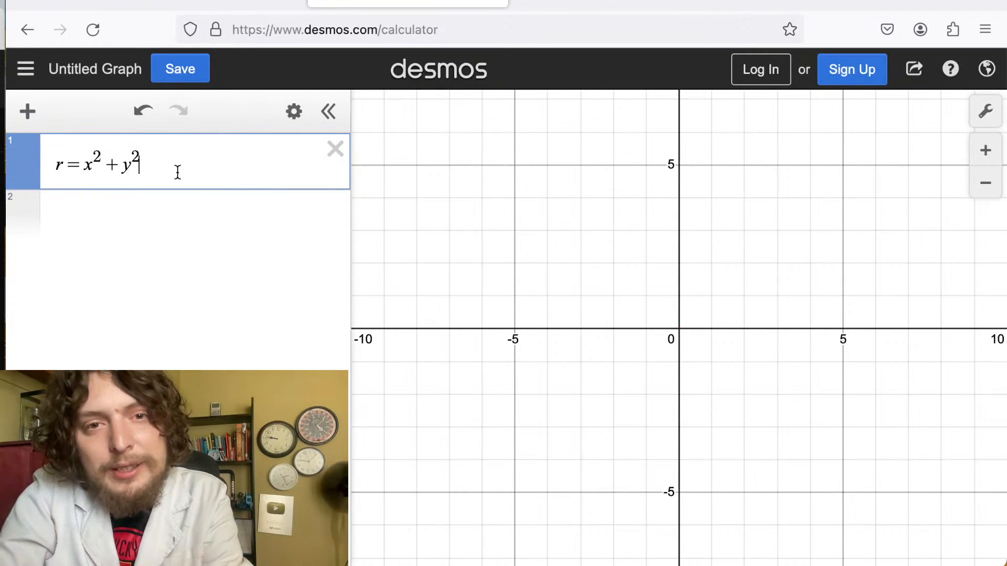
type("=r")
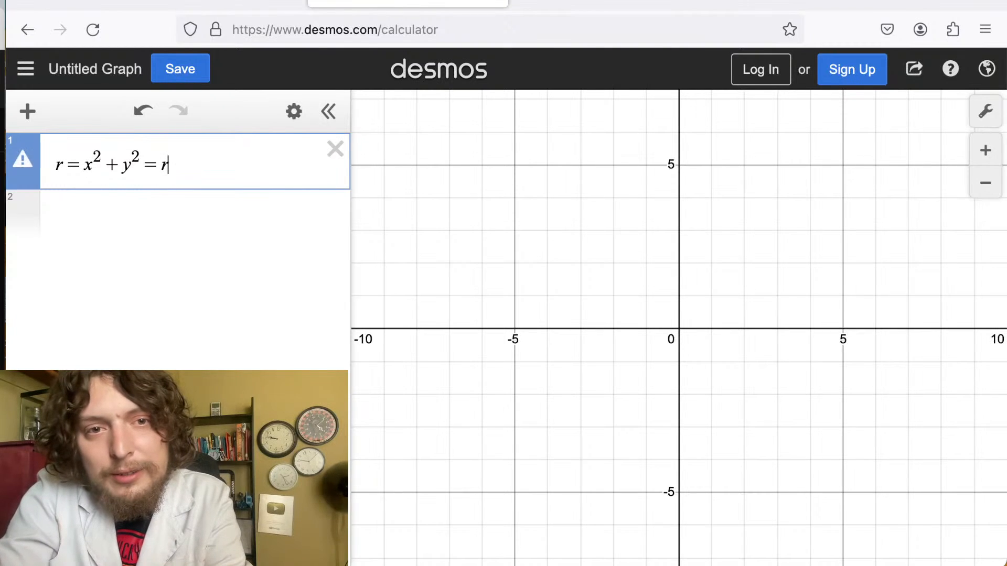
left_click_drag(87, 165, 22, 163)
key("BackSpace")
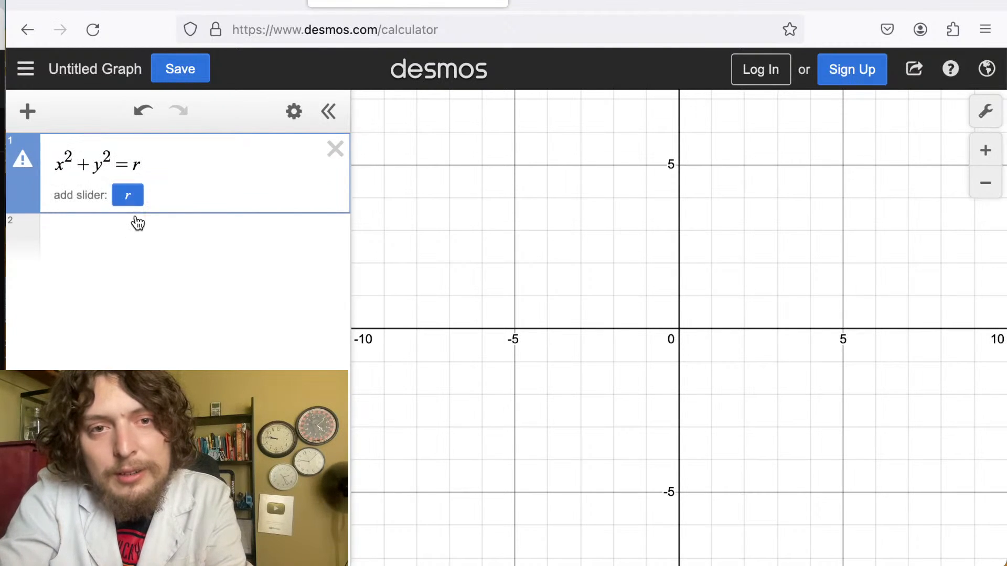
left_click(132, 198)
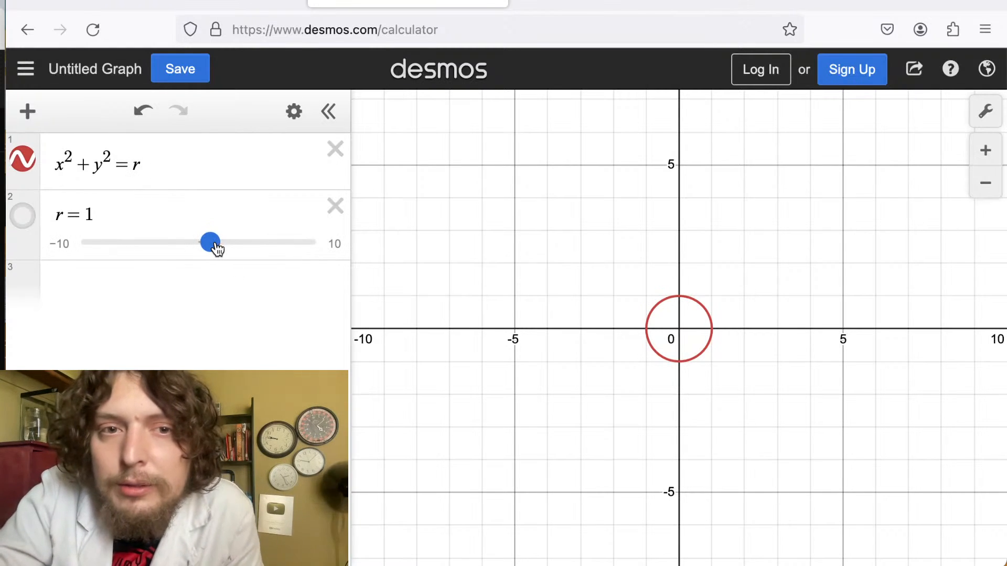
Enable the graph of the r slider line and move the slider to r = 4.
left_click(25, 225)
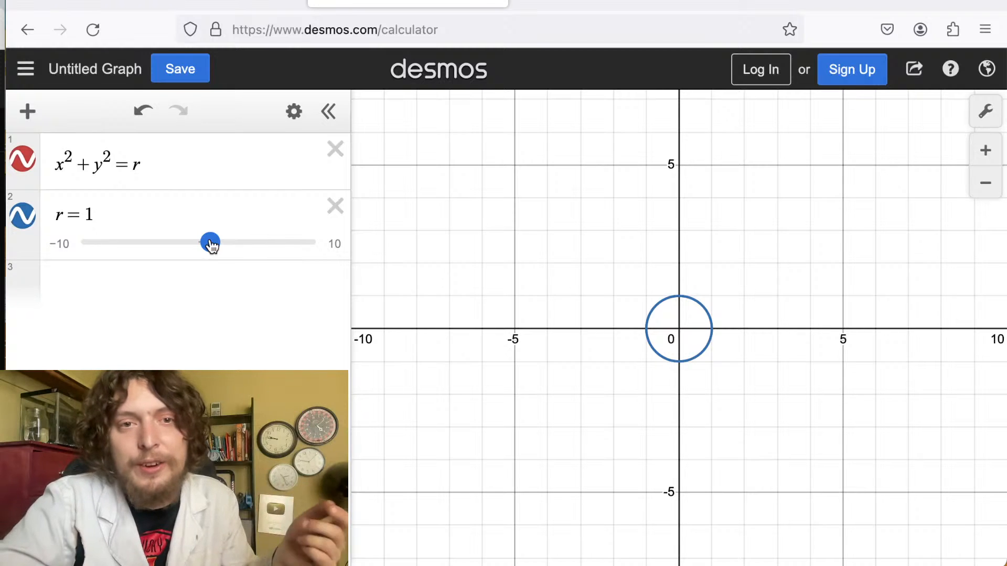
left_click_drag(211, 244, 243, 242)
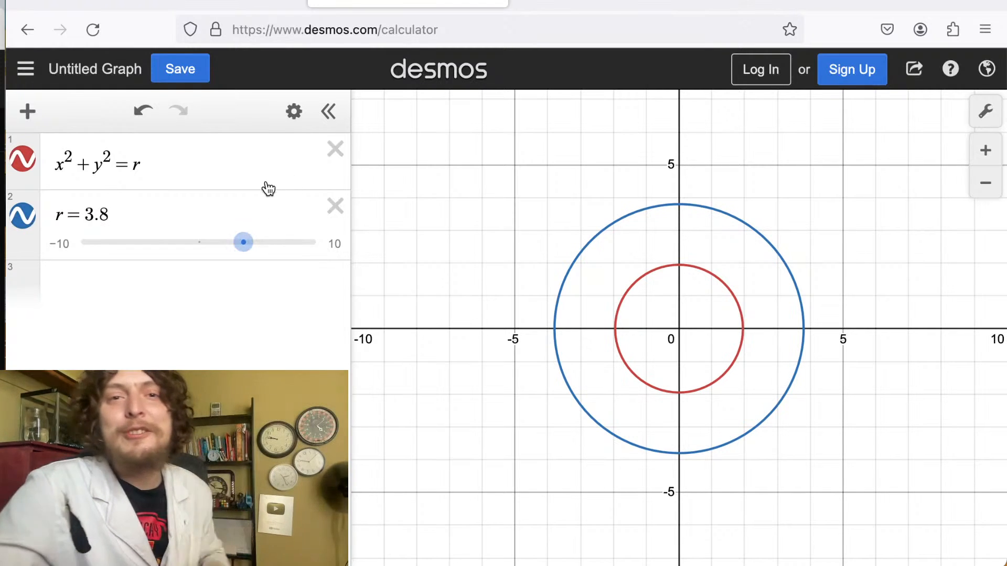
mouse_move(256, 248)
left_mouse_down()
mouse_move(267, 254)
mouse_move(236, 255)
mouse_move(255, 251)
left_mouse_up()
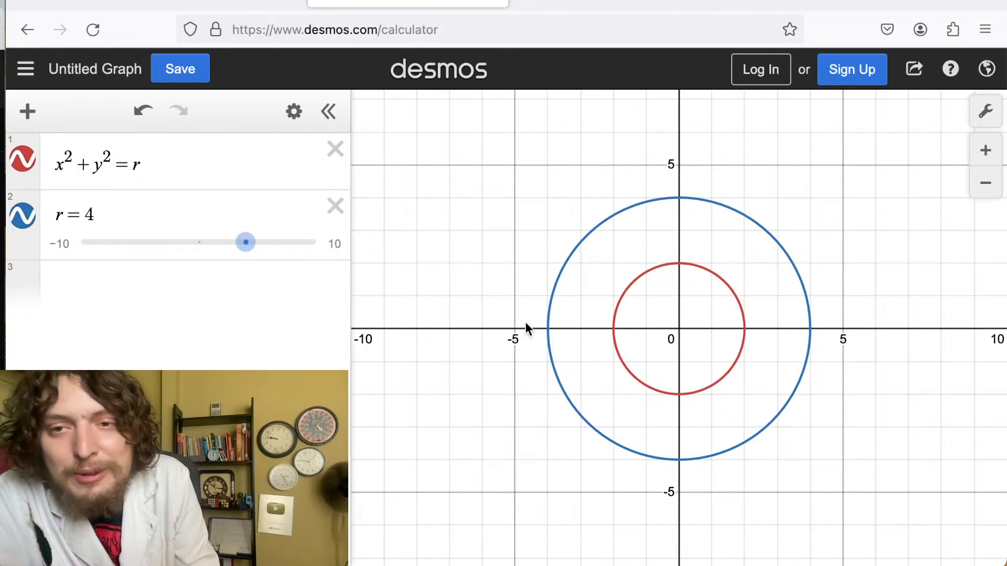
Inspect the two circles and the r slider's limits, then move the r slider to 3.7.
left_click(615, 328)
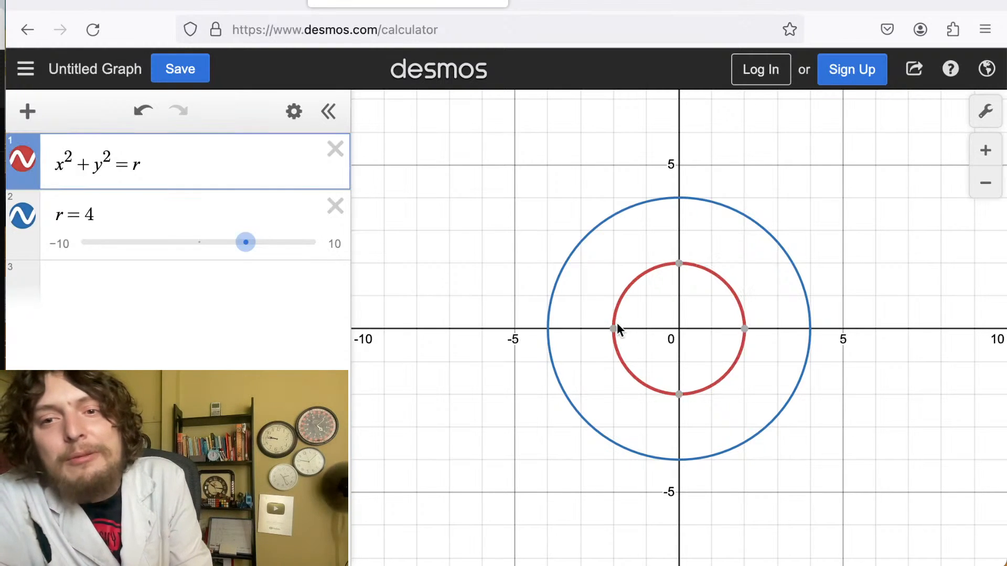
left_click(548, 332)
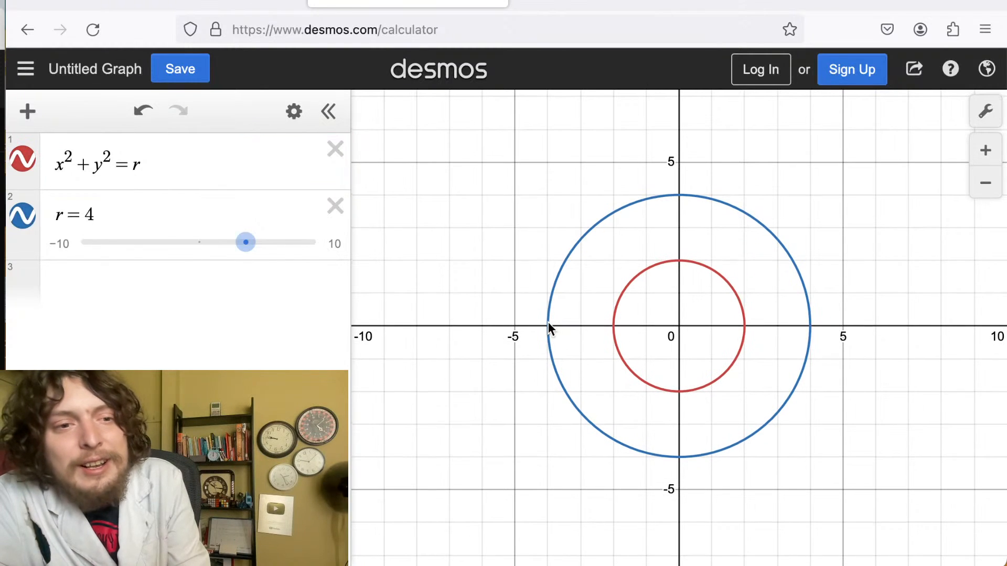
left_click_drag(548, 322, 548, 323)
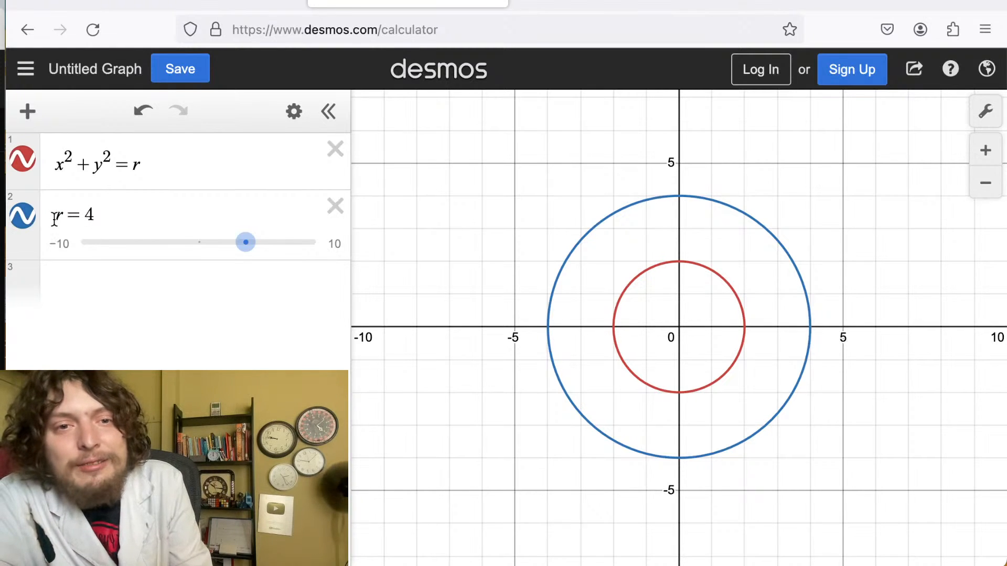
left_click_drag(54, 215, 107, 218)
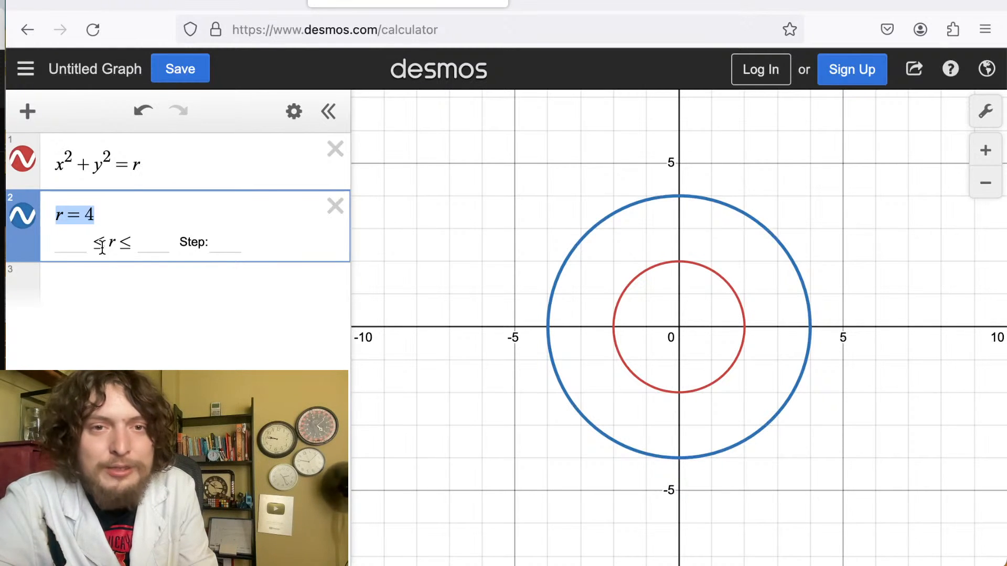
left_click(168, 289)
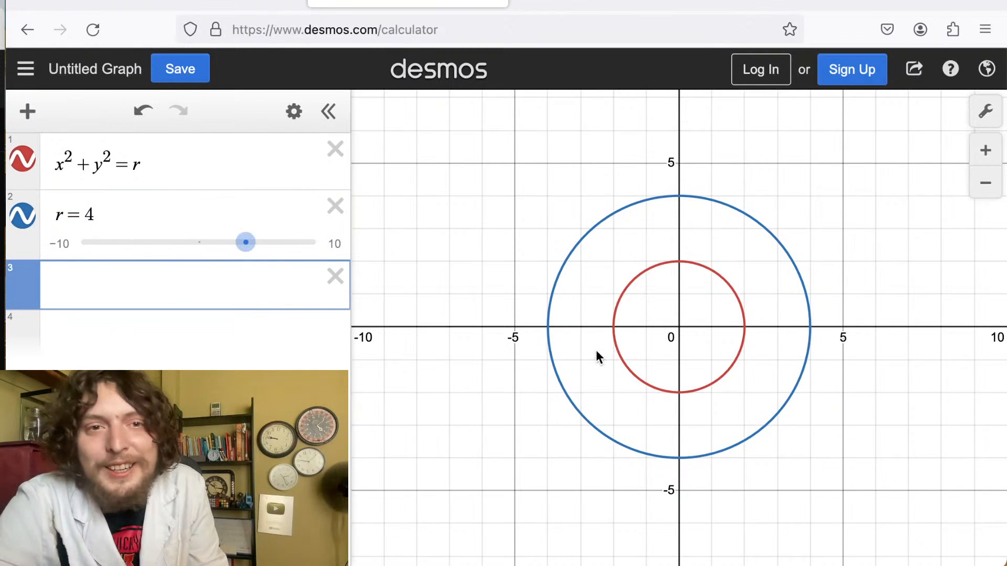
left_click(245, 242)
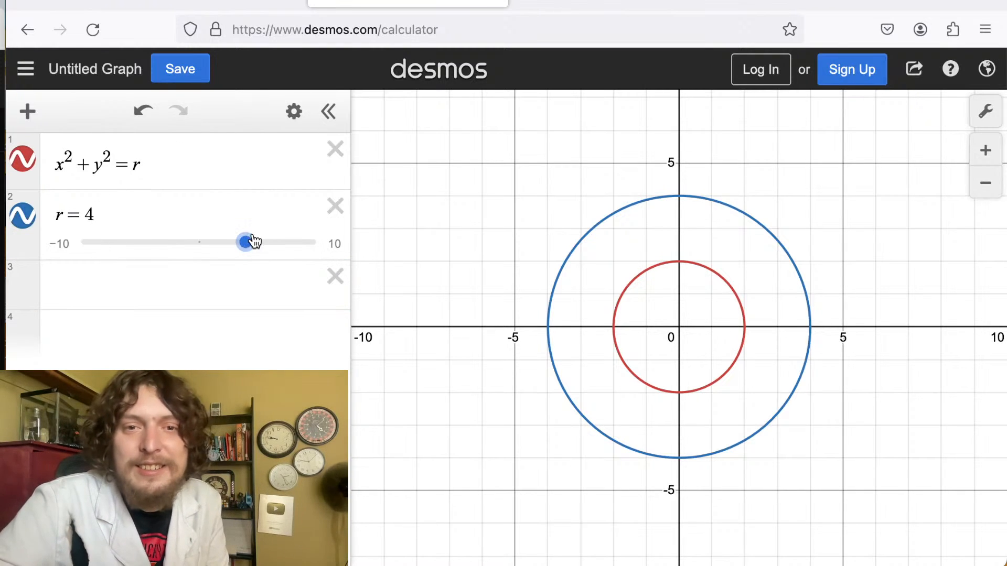
mouse_move(254, 241)
left_mouse_down()
mouse_move(227, 244)
mouse_move(245, 247)
left_mouse_up()
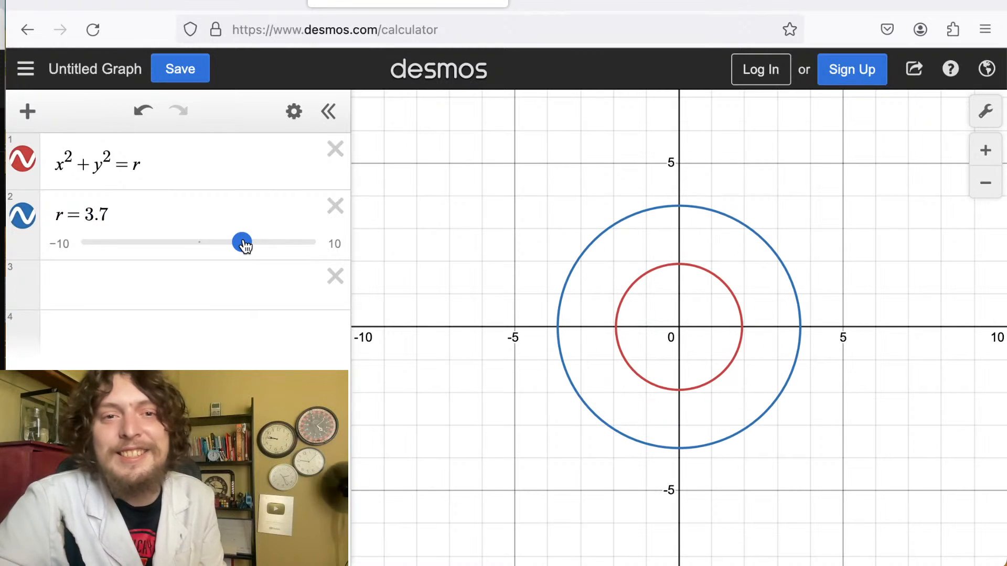
Change the first equation to sin(x^2+y^2) = sin(r).
left_click(99, 164)
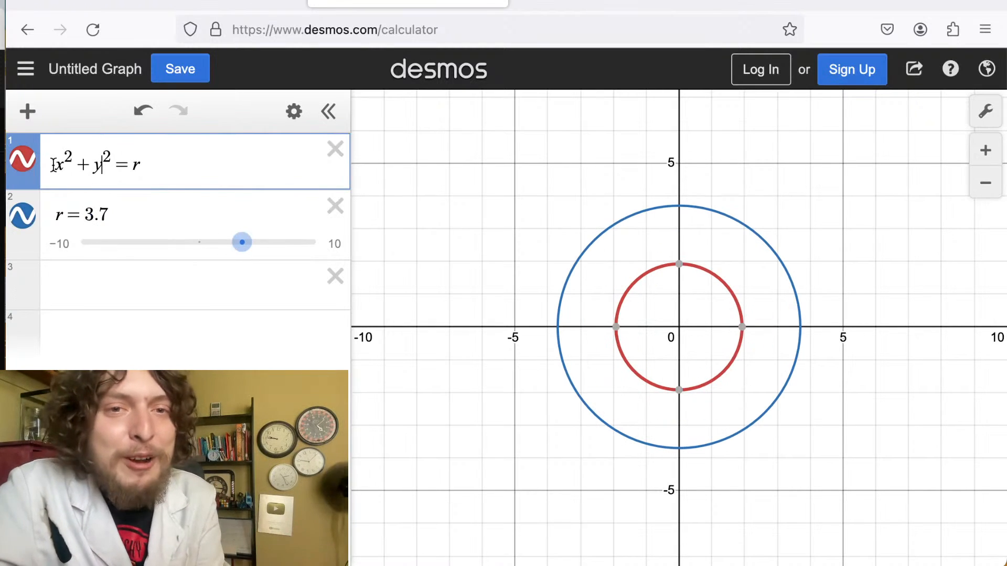
left_click(55, 166)
type("sin")
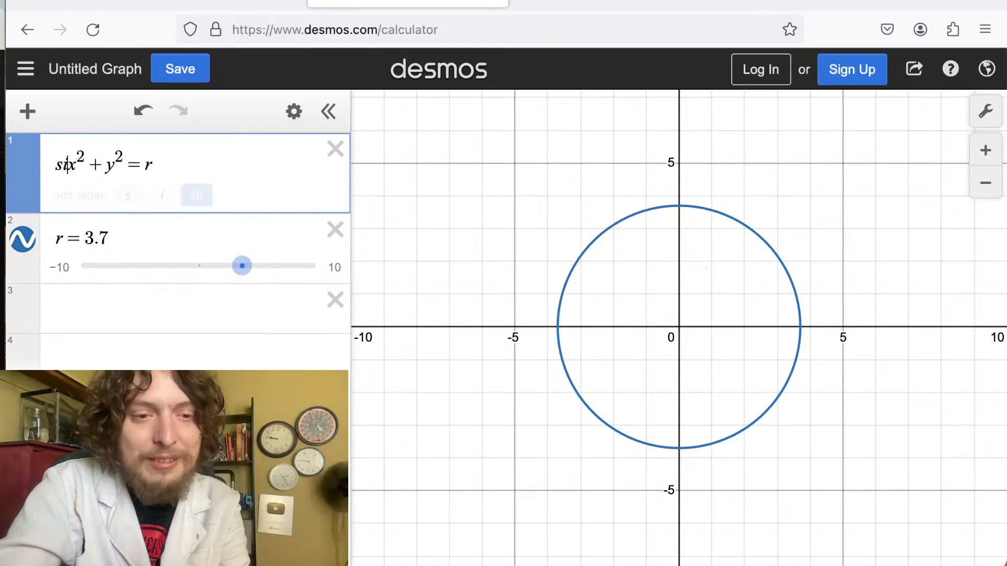
type("(")
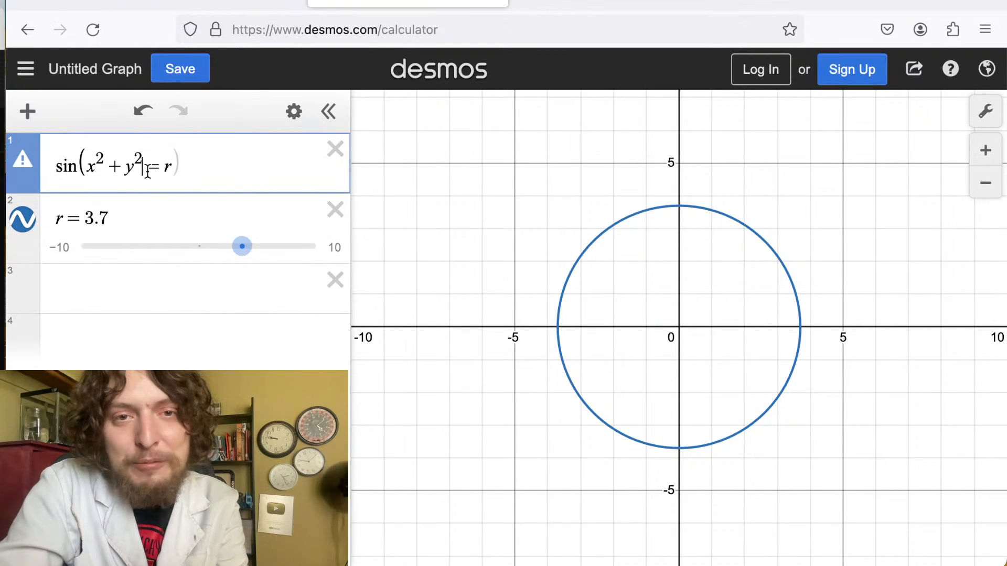
type(")")
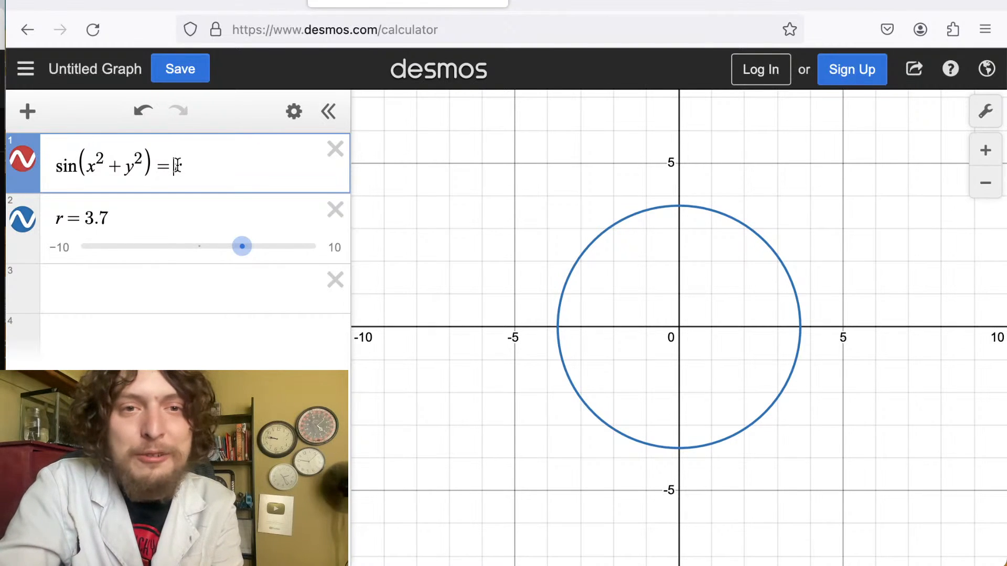
type("sin(r")
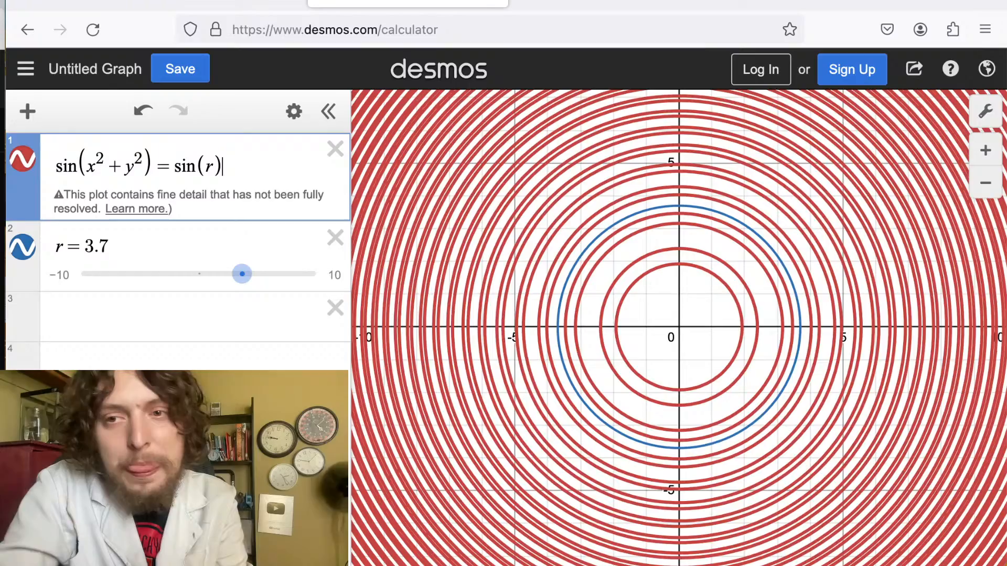
left_click(569, 345)
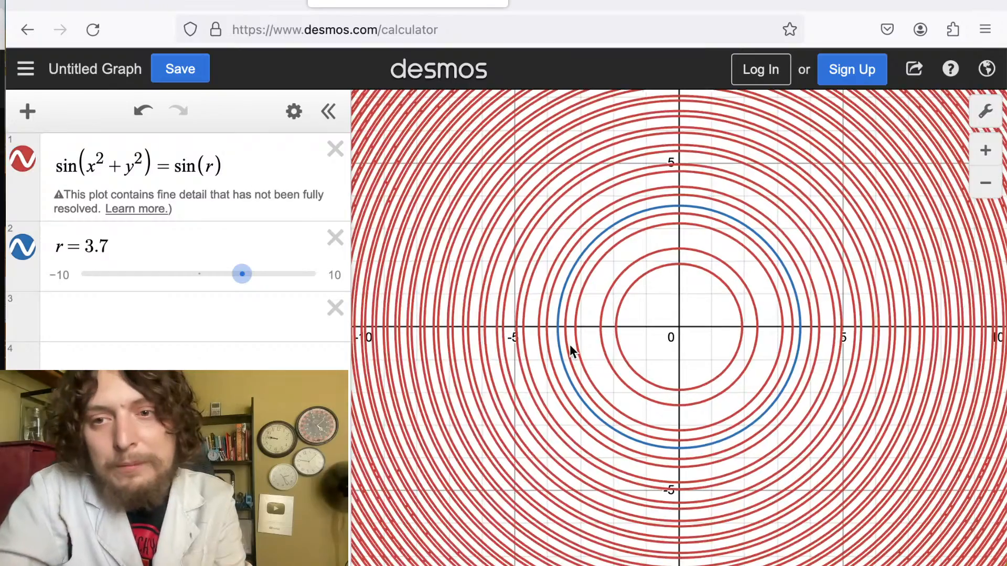
Zoom out to view the ring pattern and move the r slider to 5.8.
scroll(569, 345, "up", 3)
scroll(569, 345, "down", 5)
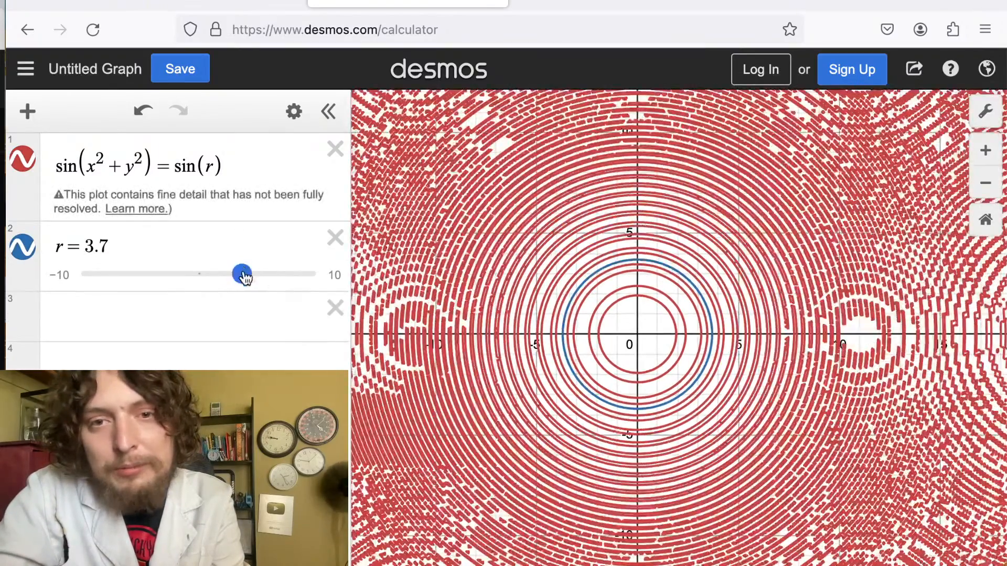
left_click_drag(675, 377, 647, 364)
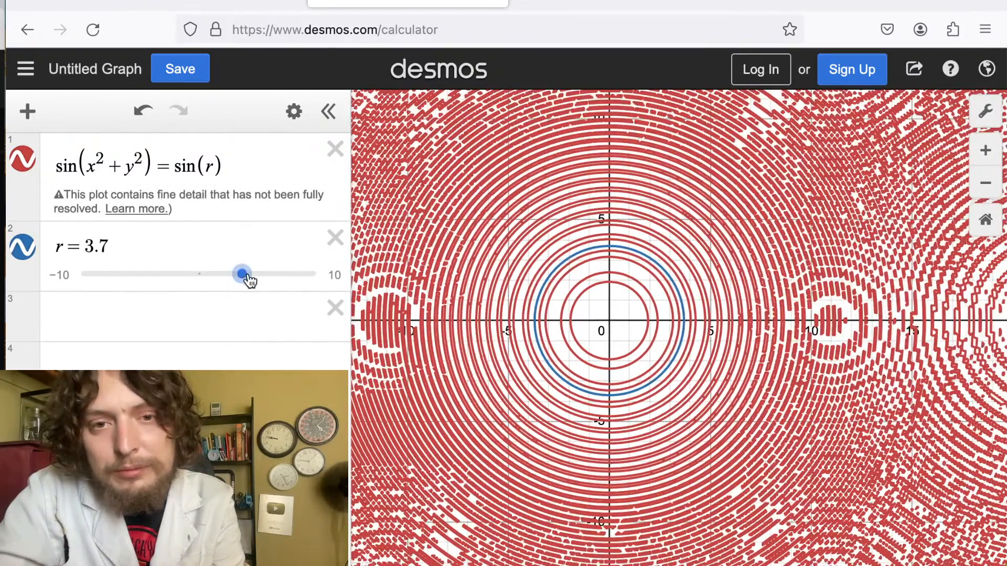
left_click_drag(242, 275, 272, 288)
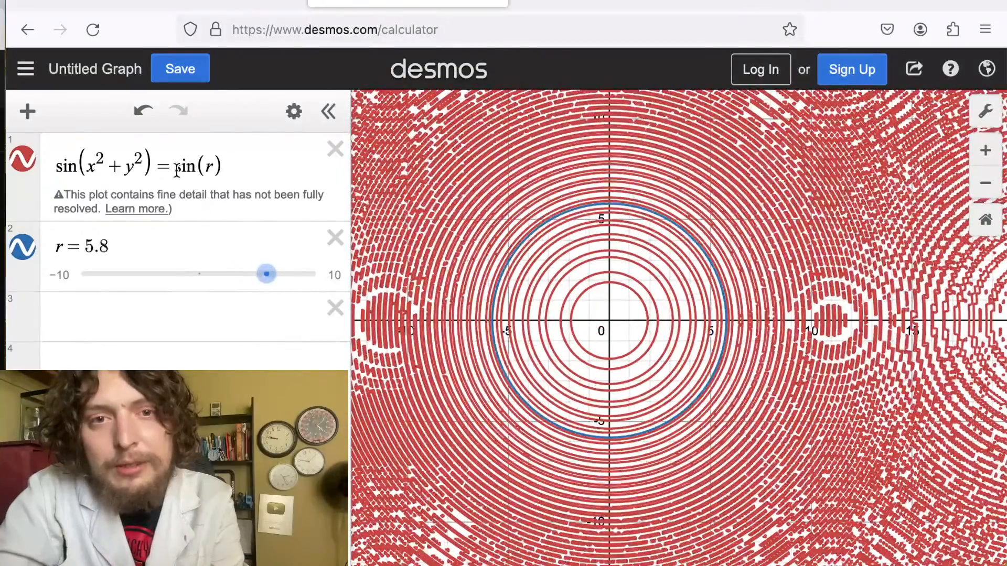
Replace the right side of the equation with 4 and move the r slider to 5.9.
left_click_drag(175, 169, 265, 171)
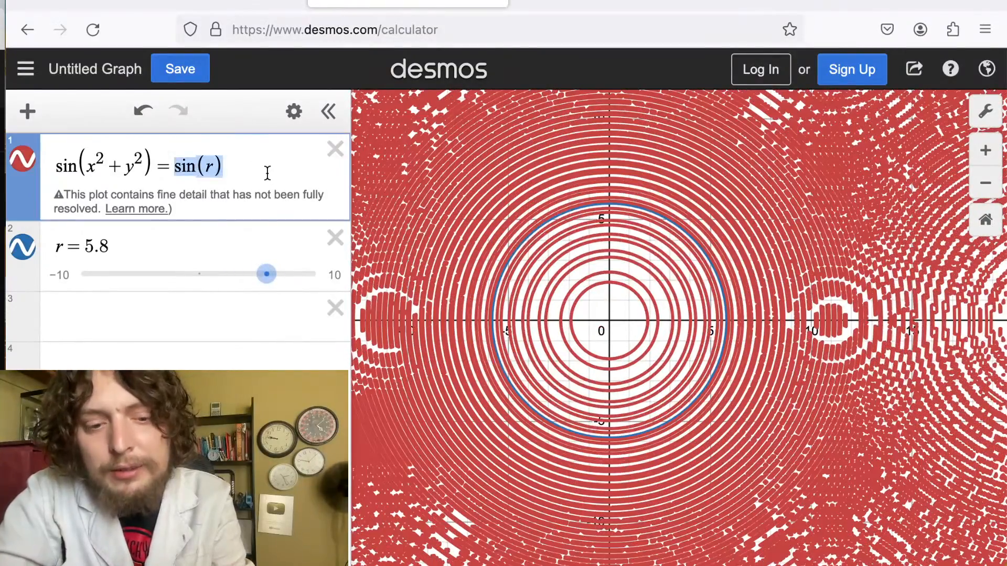
type("4")
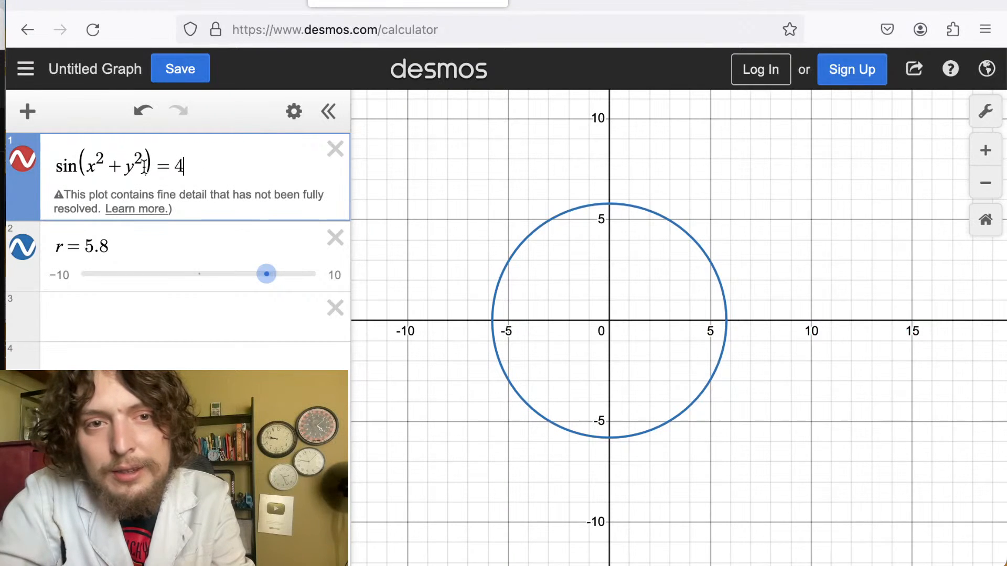
left_click_drag(174, 167, 208, 171)
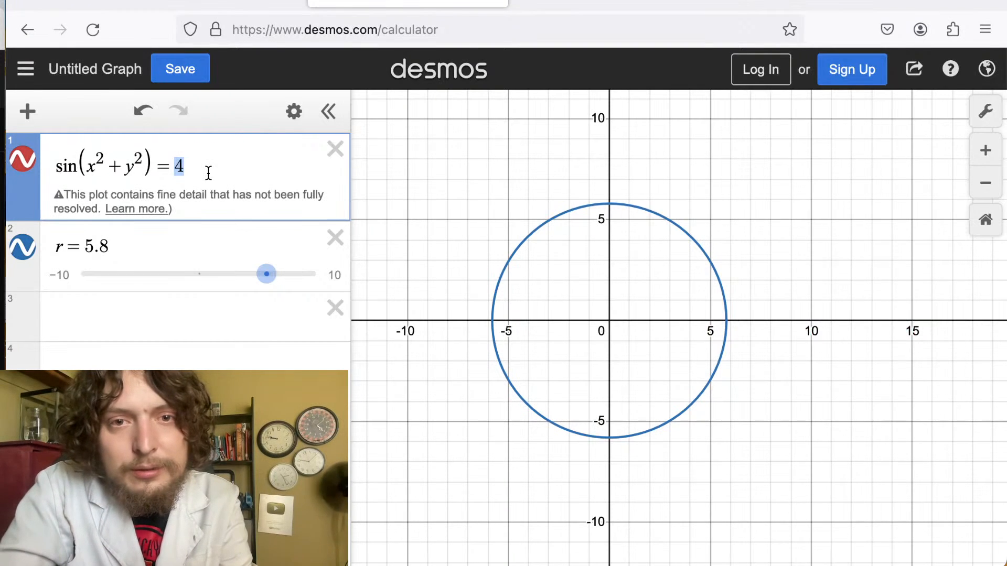
mouse_move(266, 283)
left_mouse_down()
mouse_move(223, 285)
mouse_move(265, 286)
left_mouse_up()
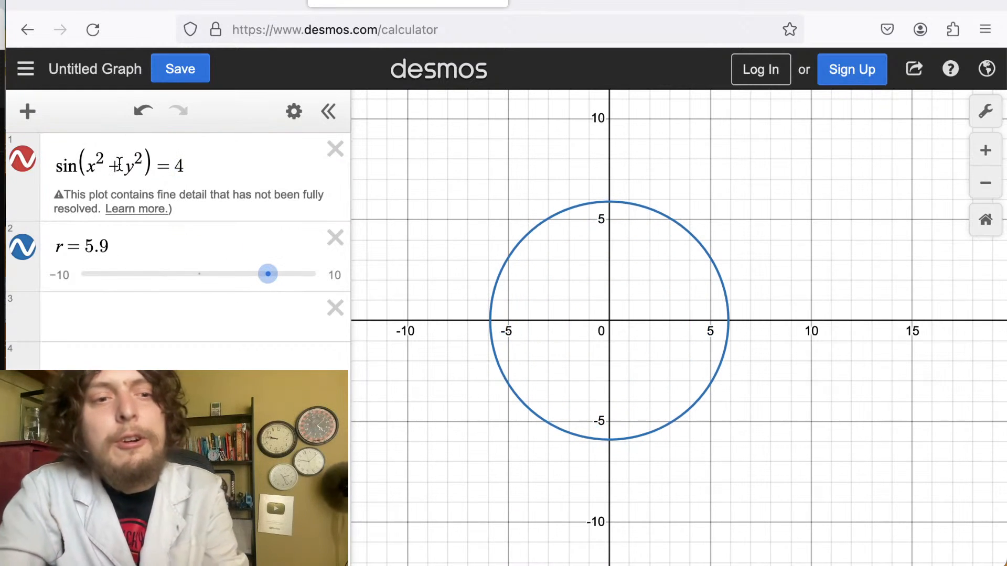
Try to regroup the terms inside the sine with extra parentheses.
left_click_drag(119, 167, 115, 166)
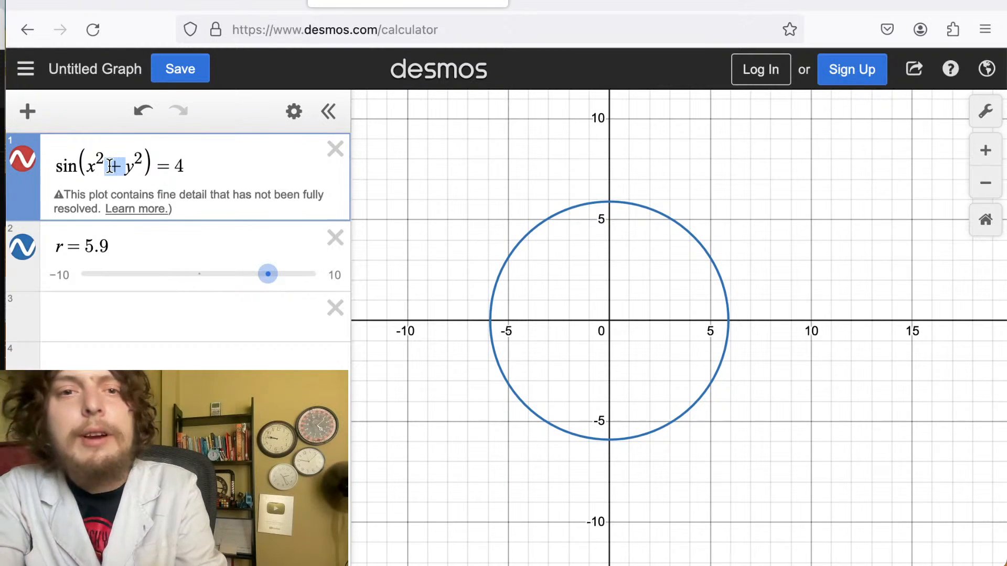
type("(")
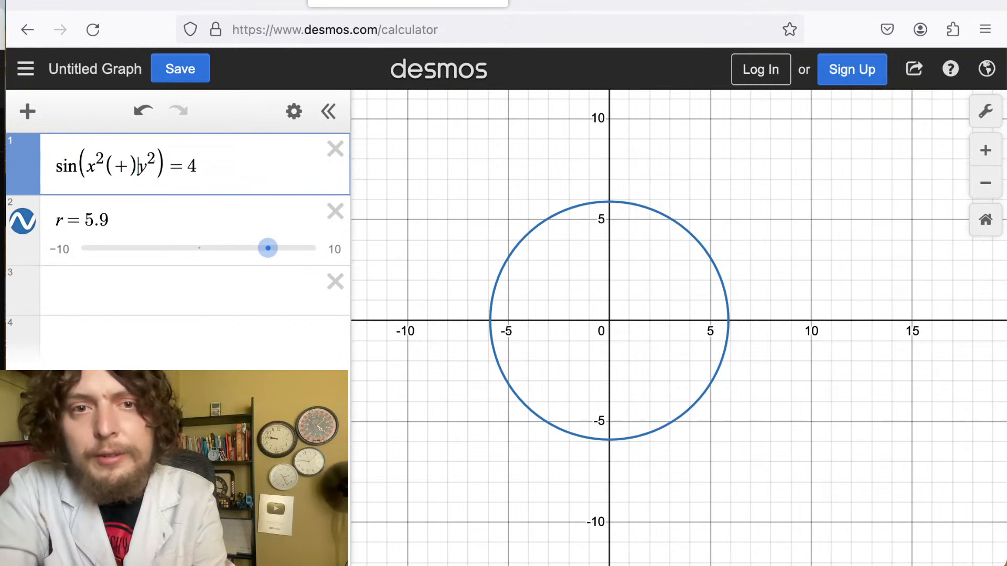
key("BackSpace")
key("BackSpace")
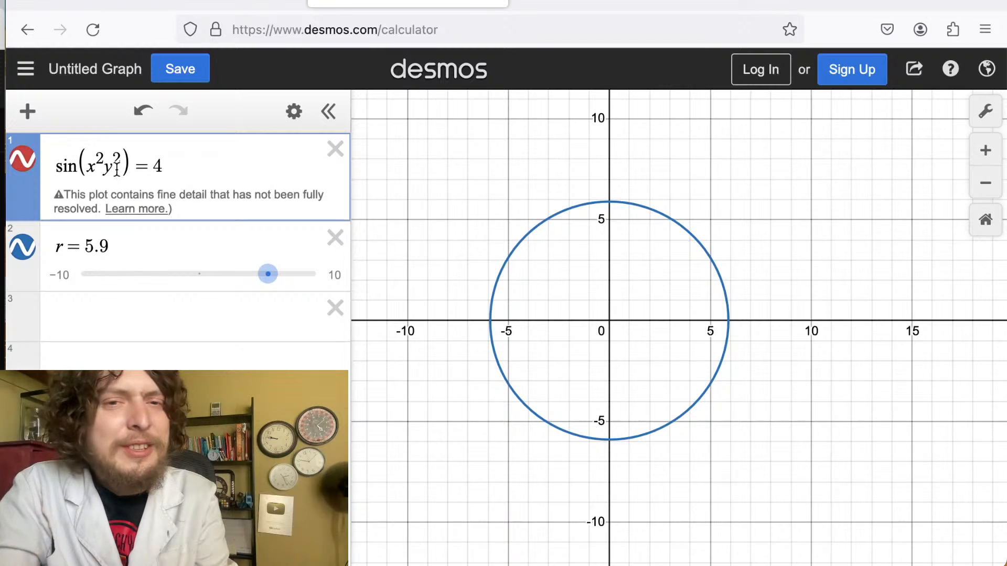
left_click_drag(132, 161, 94, 158)
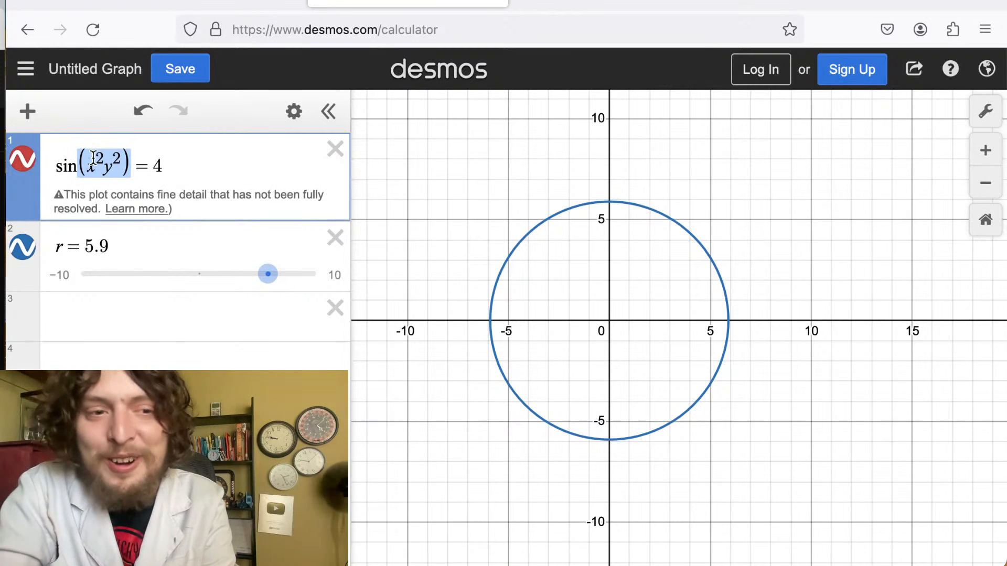
type("(")
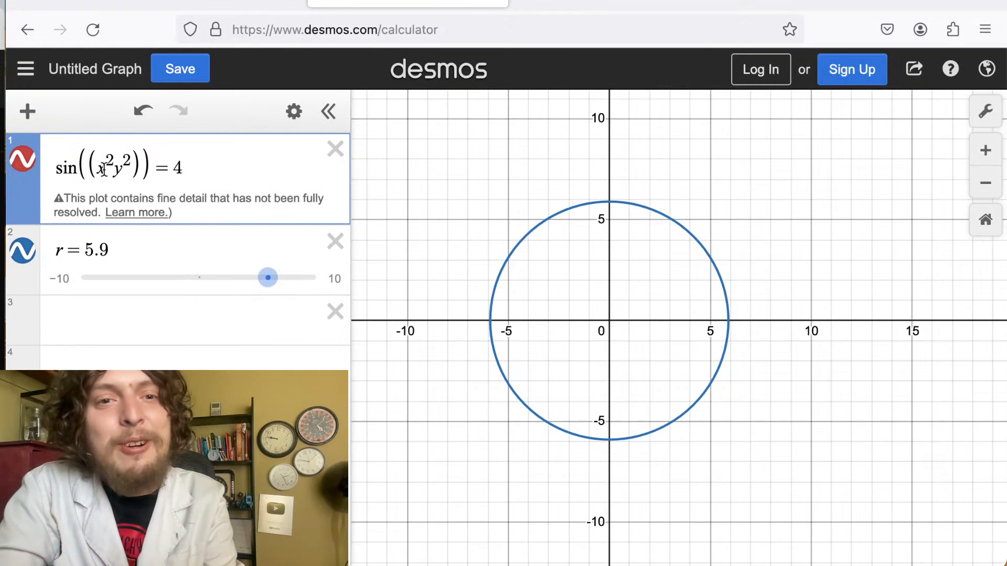
Clear the first expression and enter sin(x^2) instead.
left_click_drag(191, 164, 62, 157)
key("BackSpace")
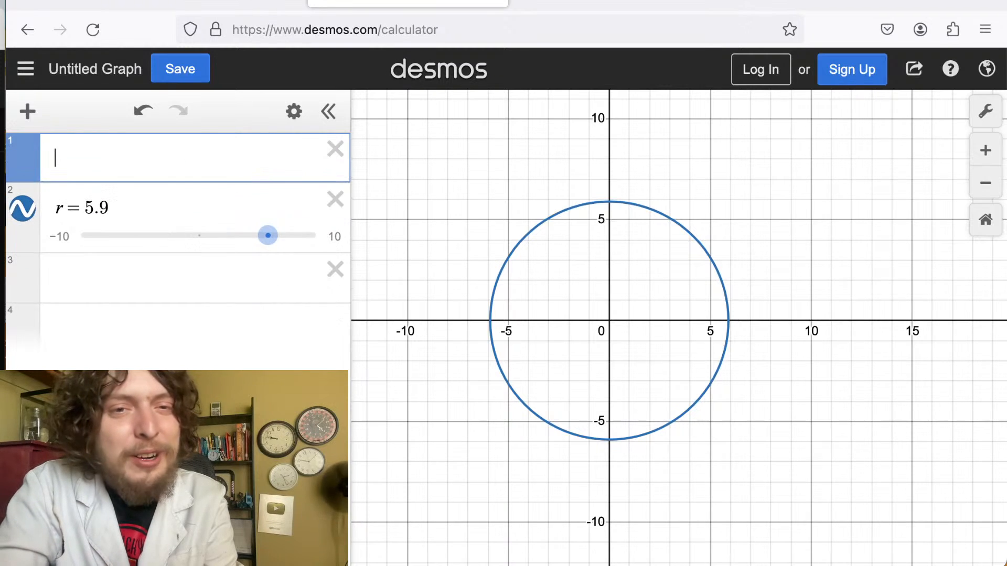
type("sin(x")
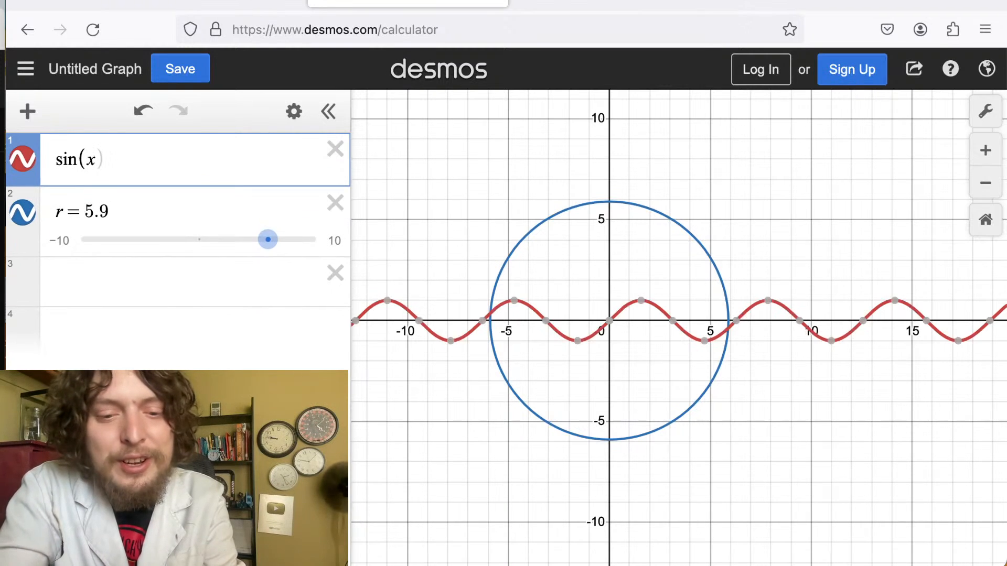
type("^2")
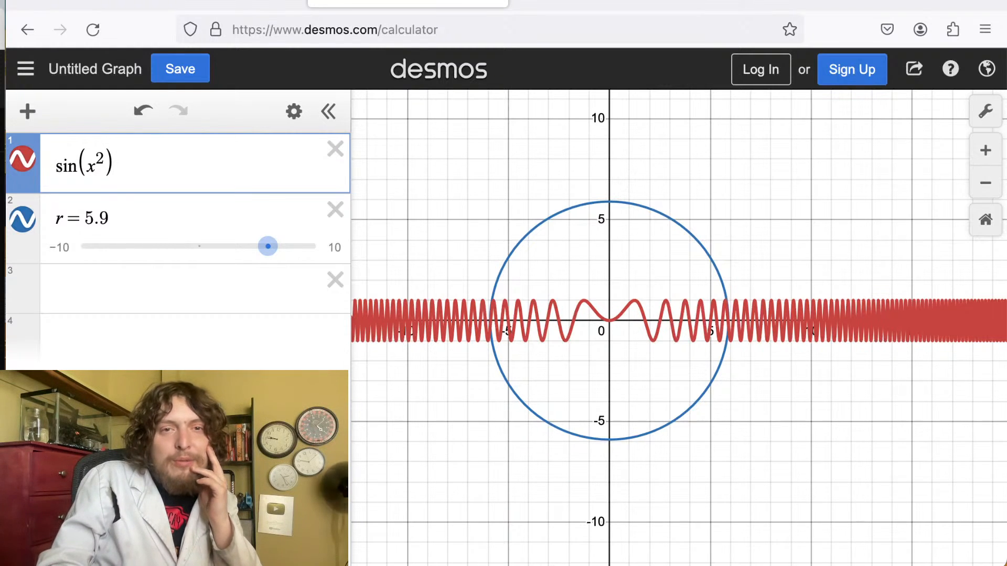
Delete the r slider expression.
left_click(106, 225)
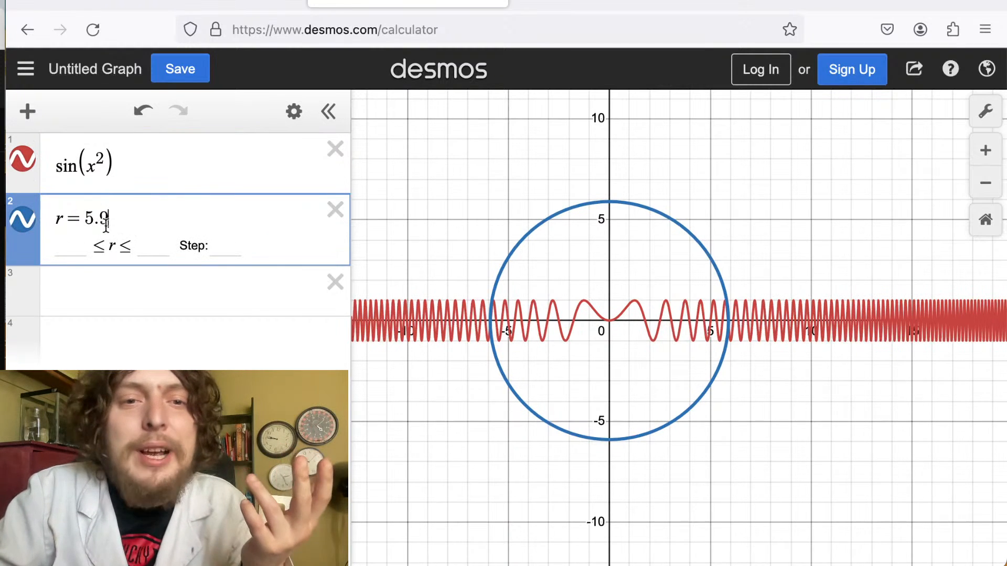
left_click(602, 418)
left_click(114, 231)
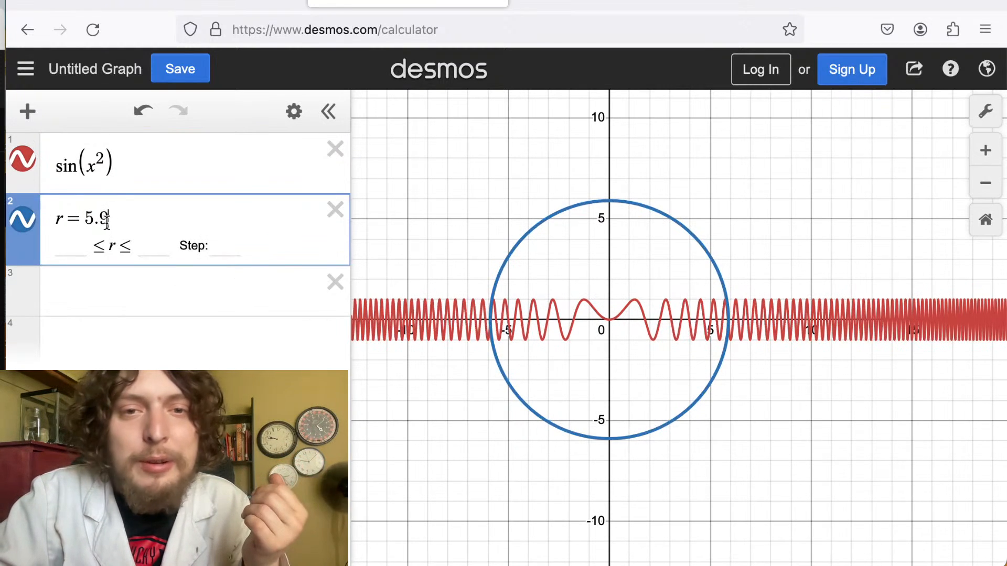
left_click(337, 224)
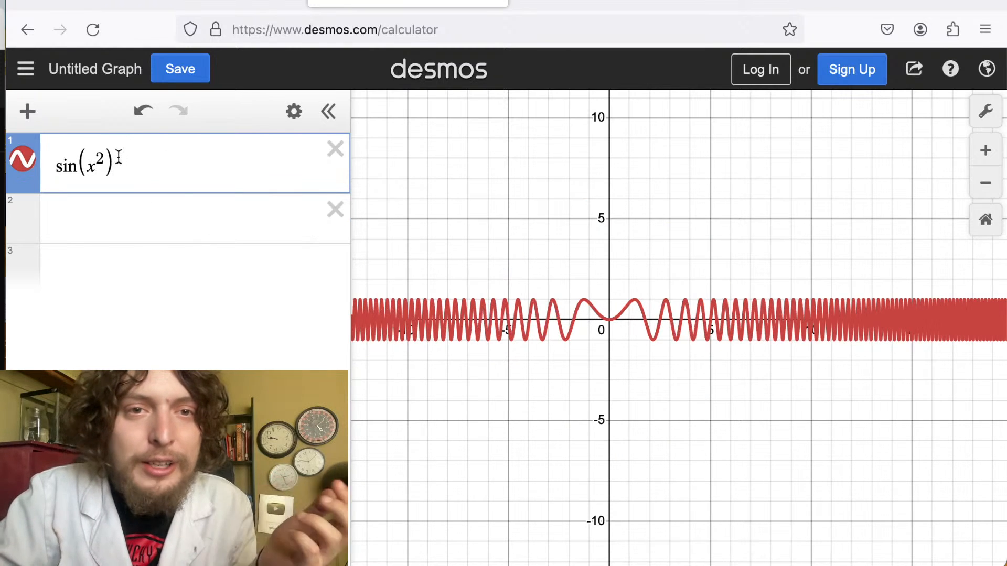
Extend the first expression to the implicit equation sin(x^2)+sin(y^2)=0.
left_click_drag(119, 158, 52, 165)
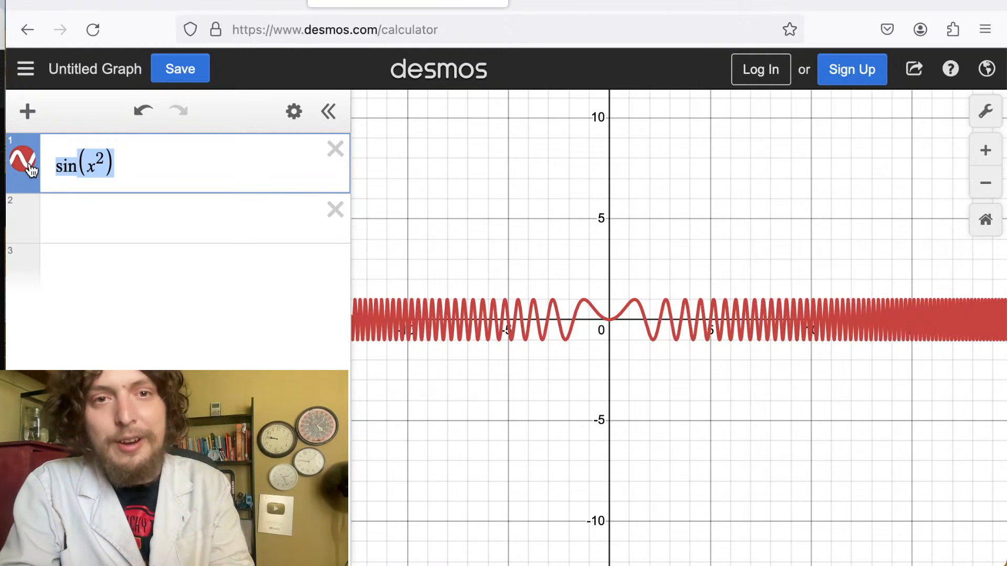
left_click(144, 172)
type("+")
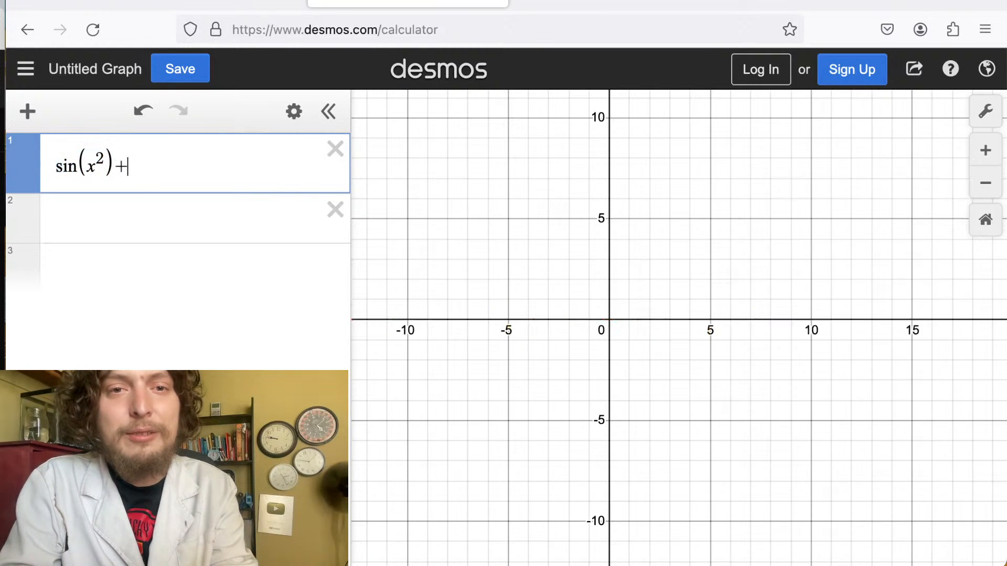
type("y")
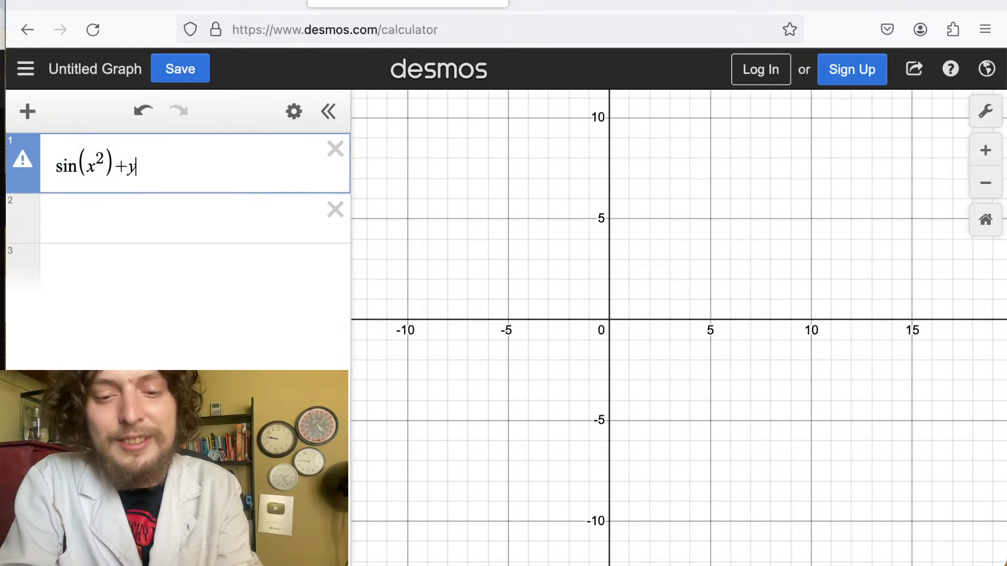
key("BackSpace")
type("sin(y")
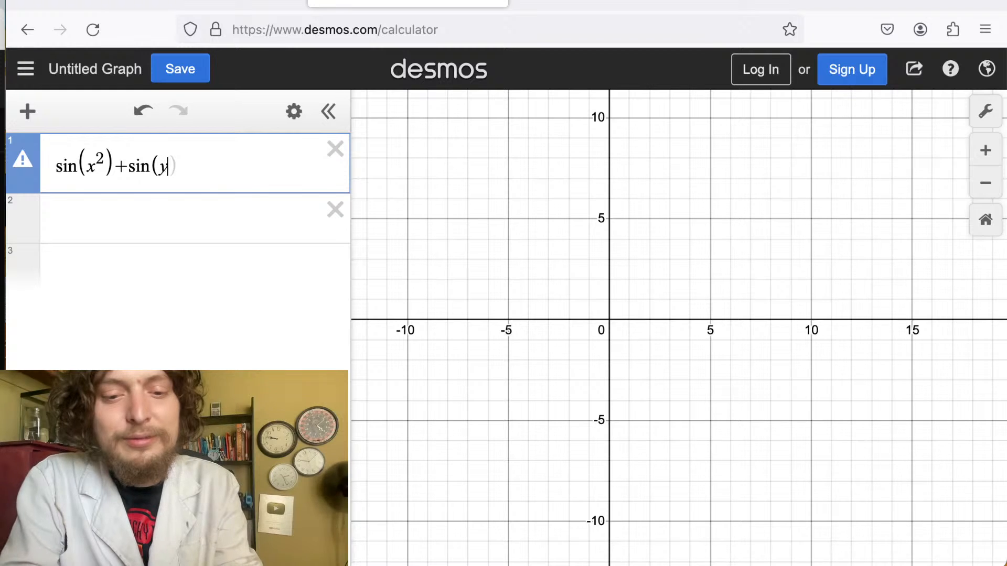
type("^2")
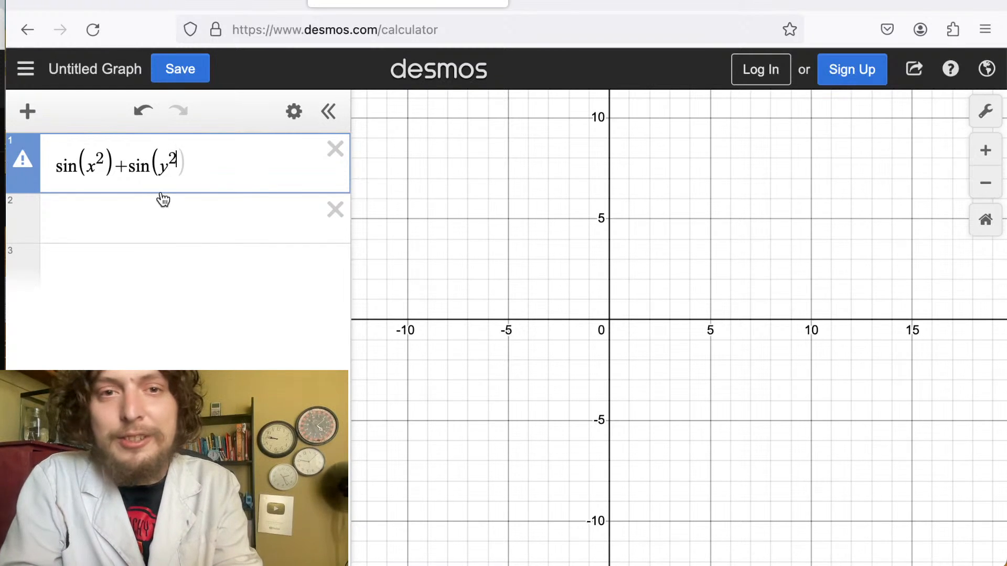
left_click(191, 167)
type("=")
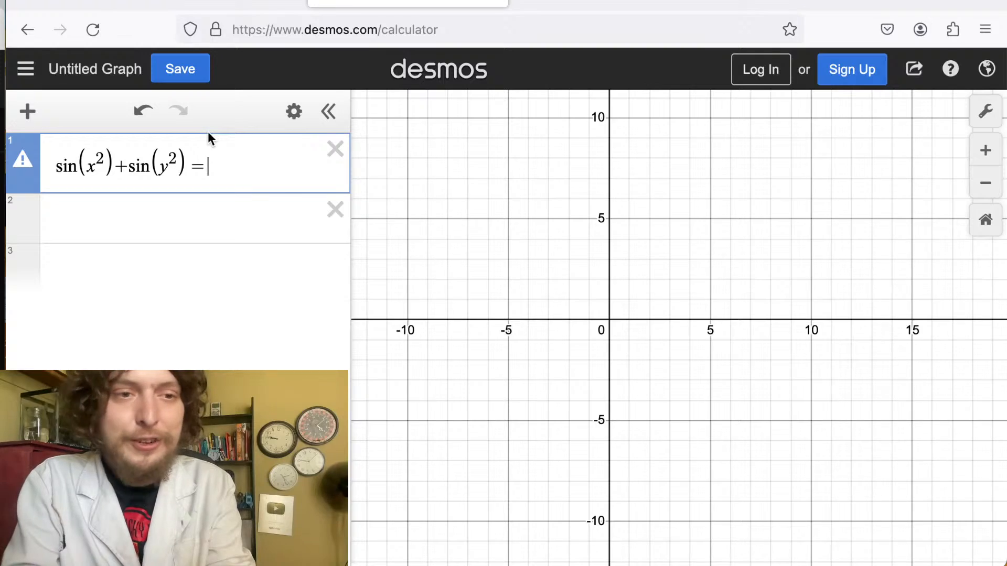
type("0")
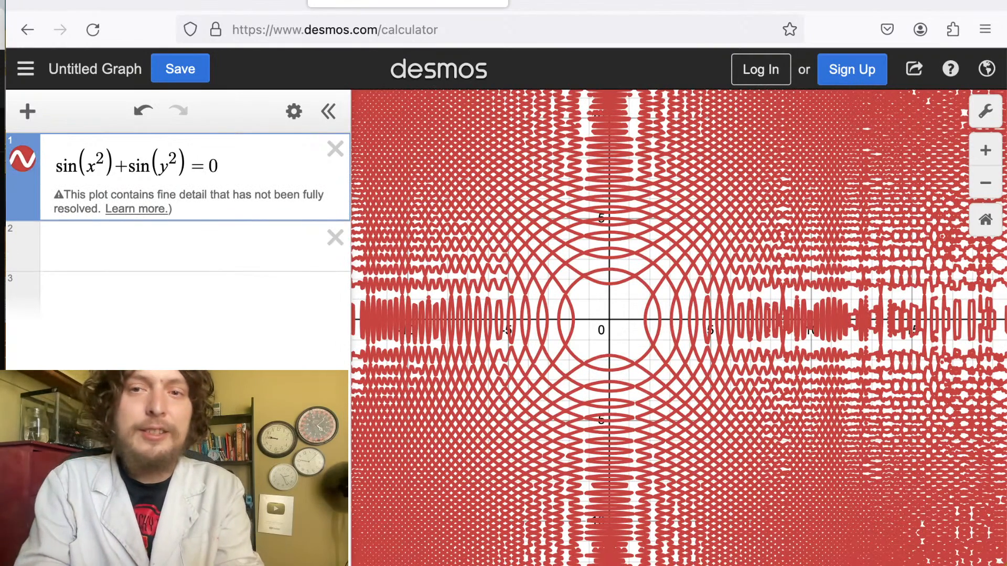
Replace the 0 with a, add a slider for a, and set it to about 0.2.
key("BackSpace")
type("a")
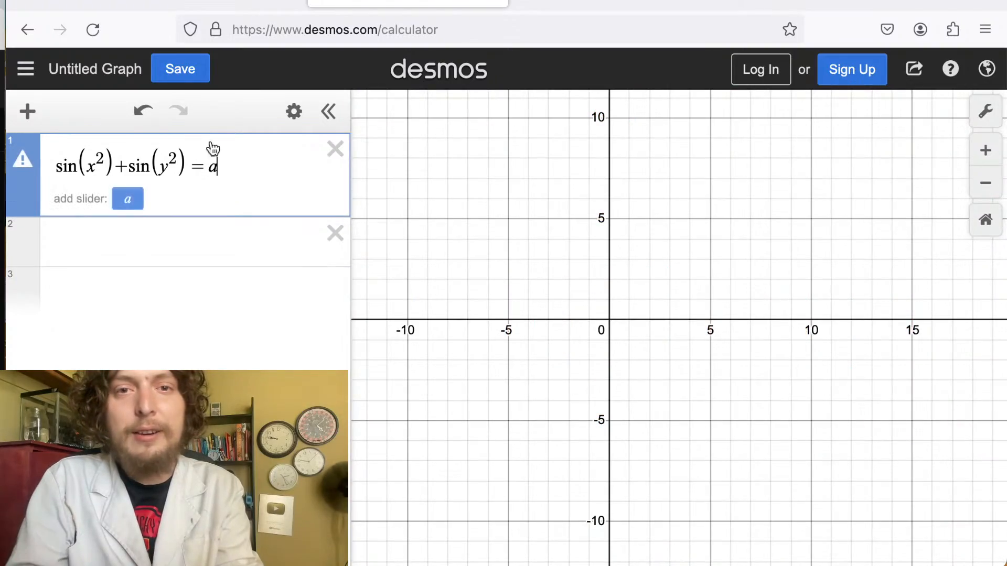
left_click(127, 198)
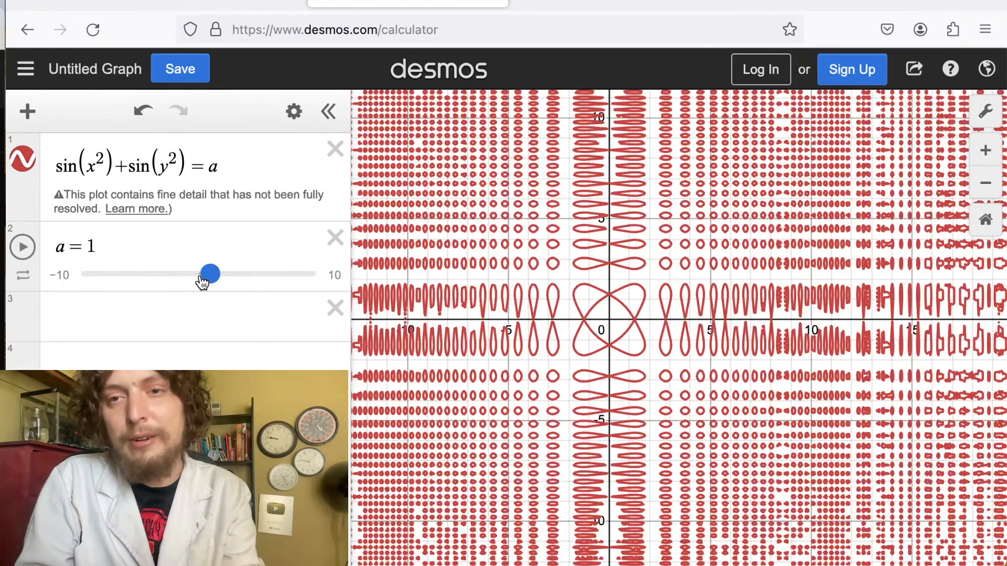
mouse_move(209, 277)
left_mouse_down()
mouse_move(219, 282)
mouse_move(192, 279)
left_mouse_up()
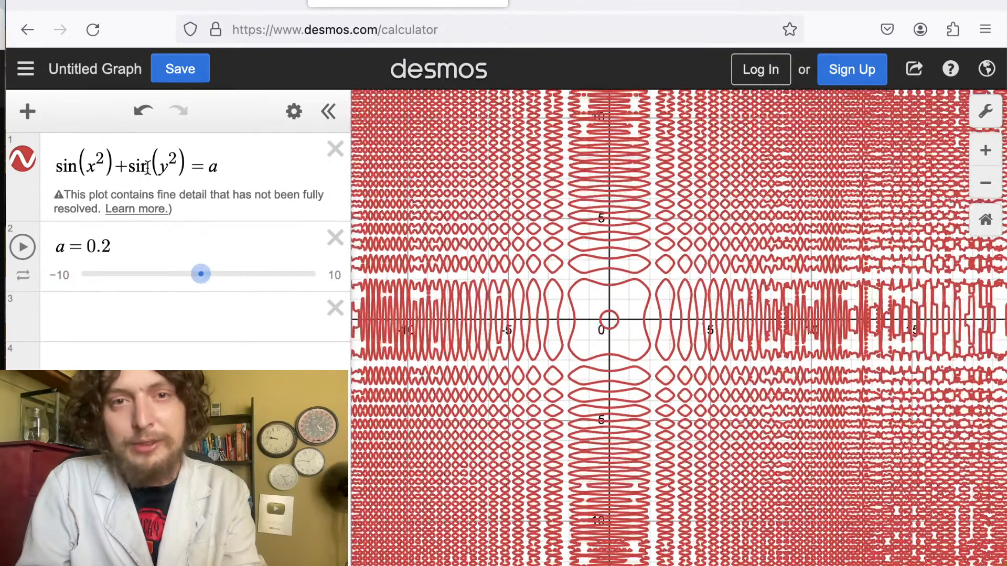
Turn the equation into the inequality sin(x^2)+sin(y^2) ≥ a.
left_click_drag(195, 167, 201, 167)
type(">")
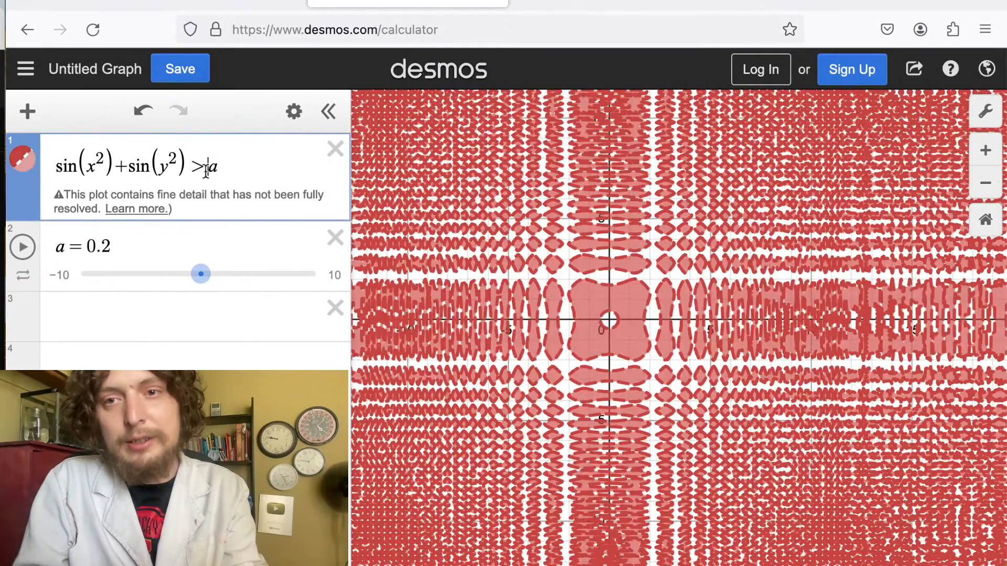
left_click_drag(191, 167, 201, 167)
type(">=")
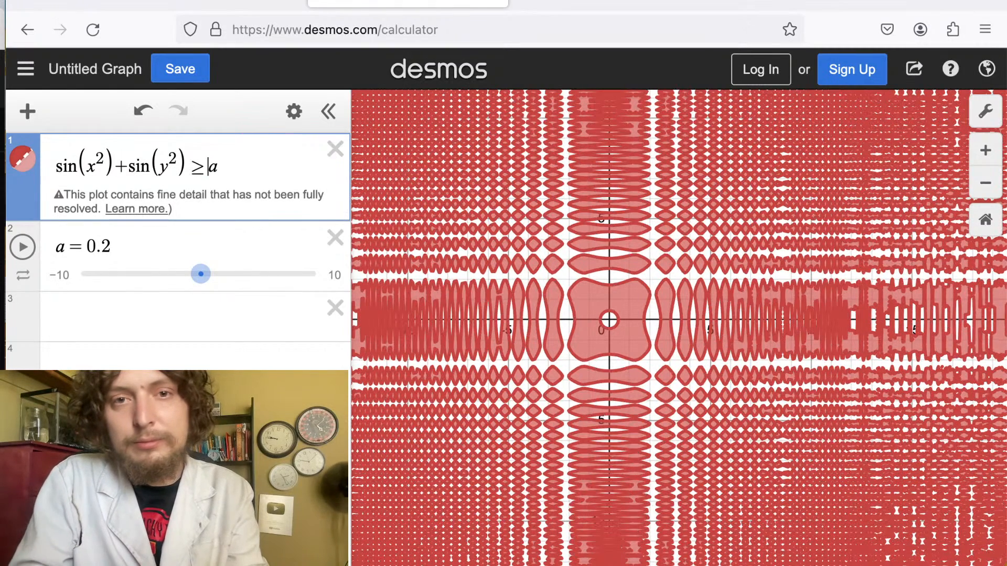
Play and then pause the animation of the a slider.
left_click_drag(200, 273, 30, 262)
left_click(27, 256)
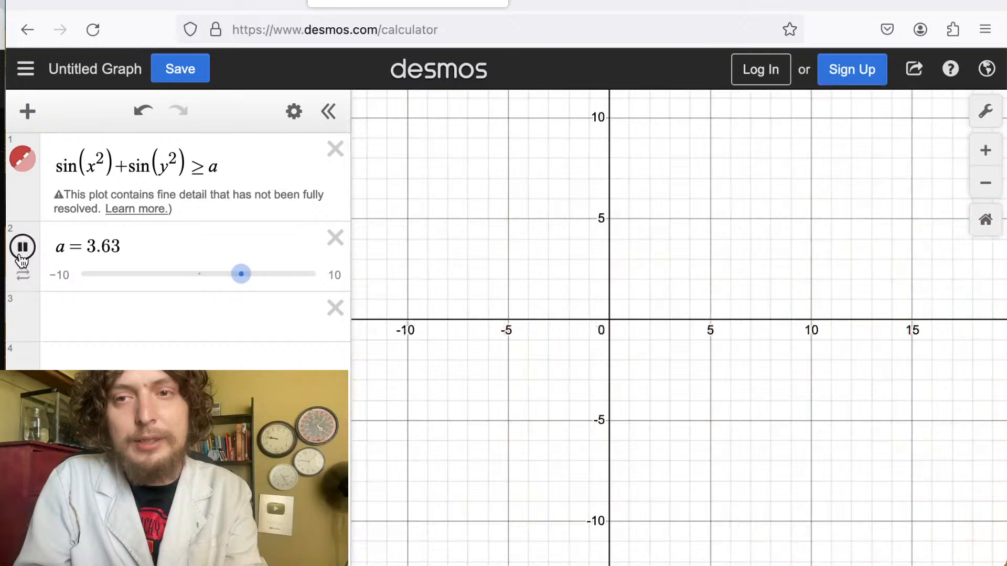
left_click(29, 261)
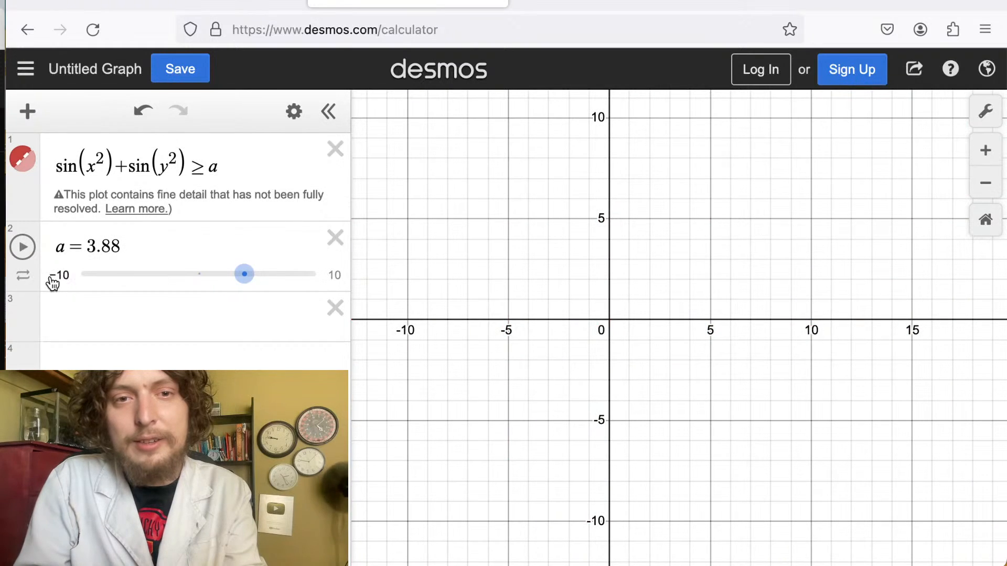
Set the a slider's range from -4 to 4 with a step of .01.
left_click(57, 277)
type("-4")
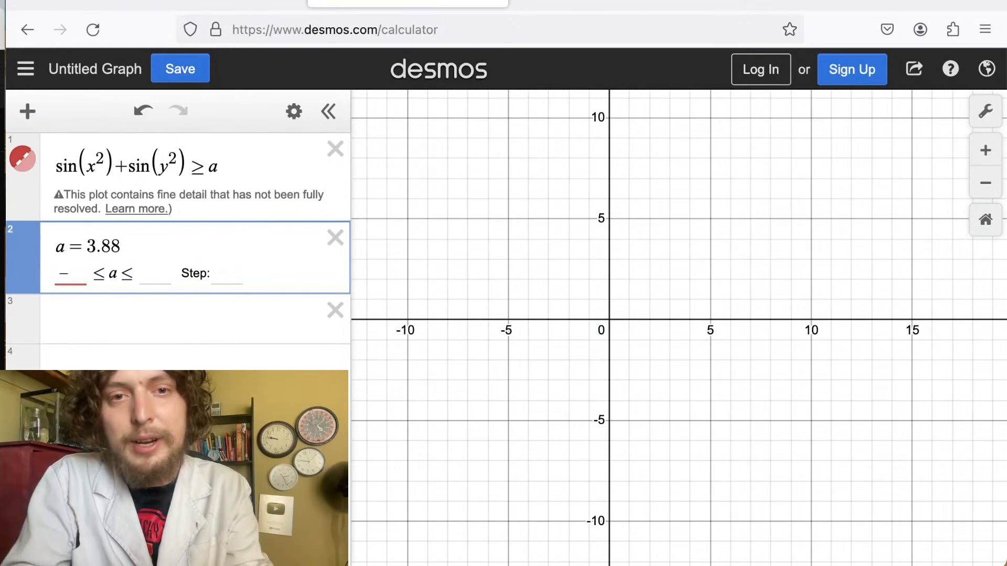
left_click(149, 275)
type("4")
left_click(224, 280)
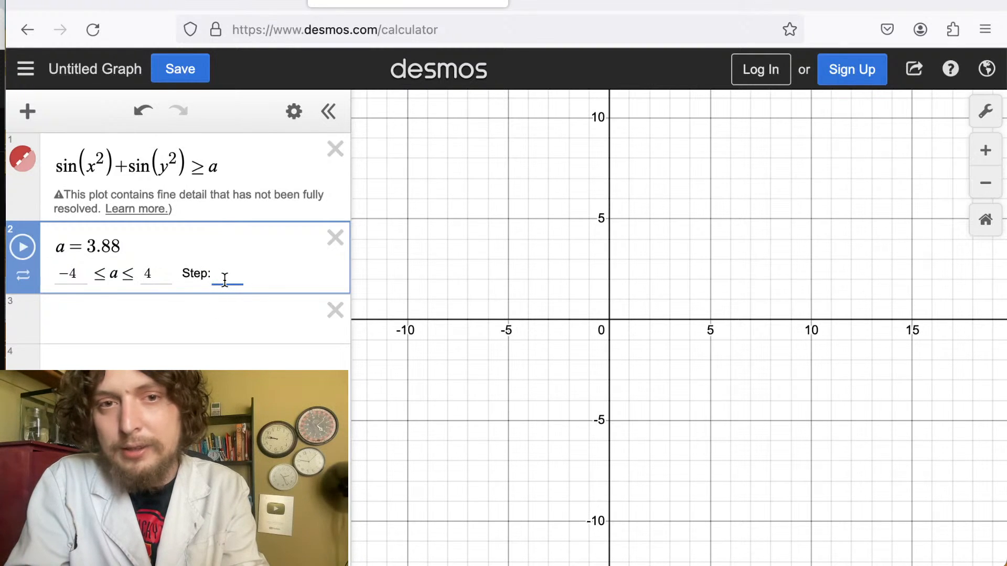
type(".01")
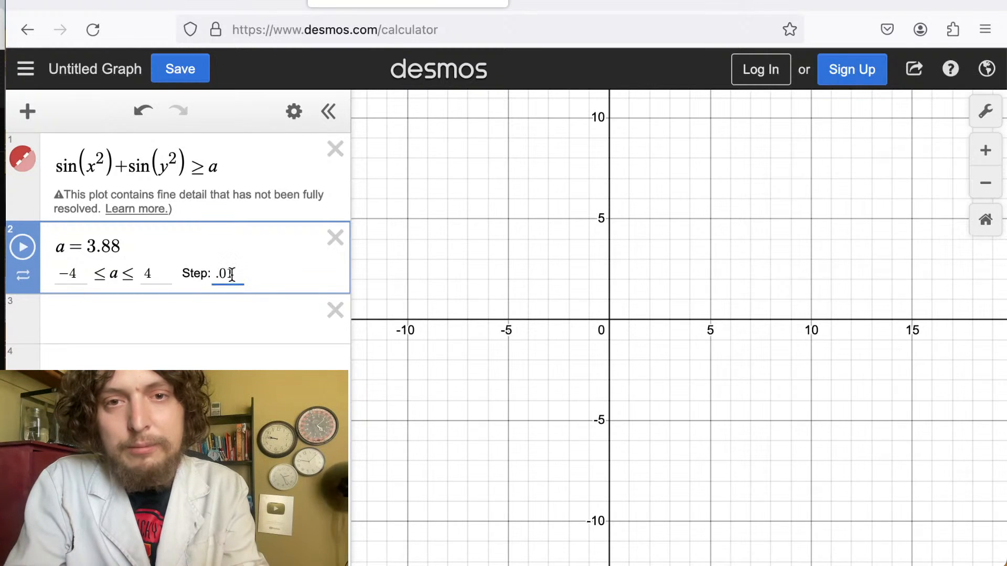
Play the a slider animation and lower its speed to 0.05x.
left_click(23, 258)
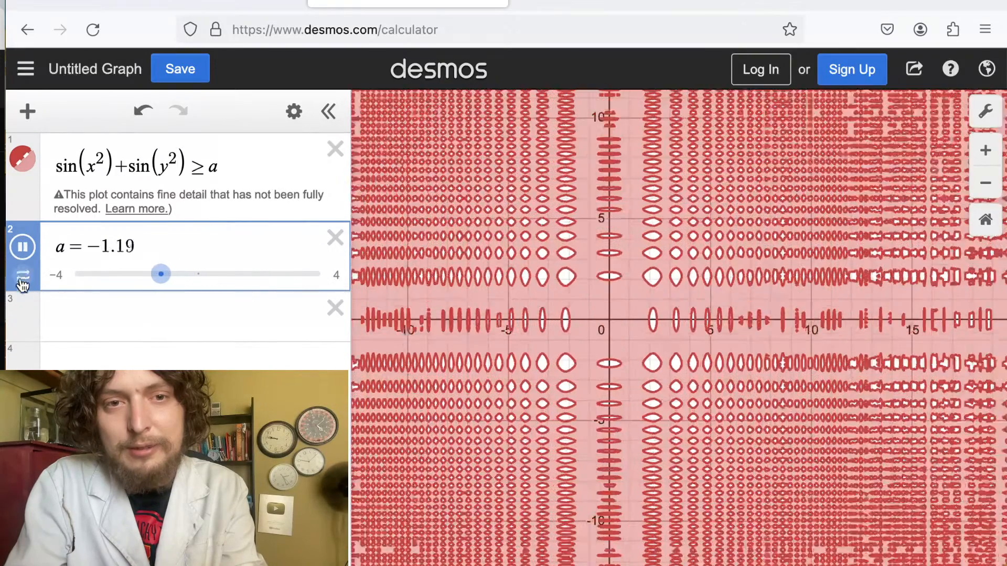
left_click(22, 277)
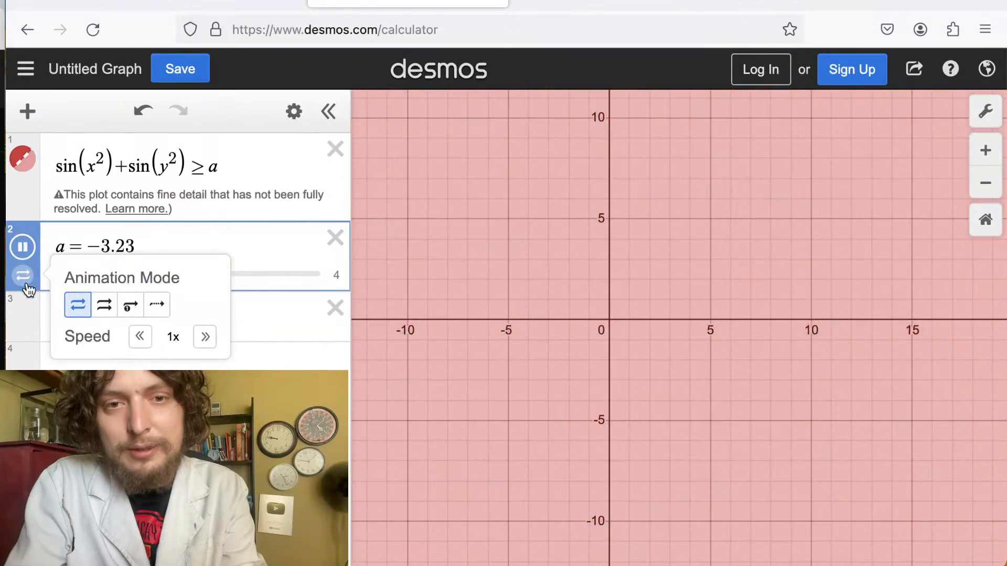
left_click(137, 337)
left_click(138, 337)
left_click(139, 336)
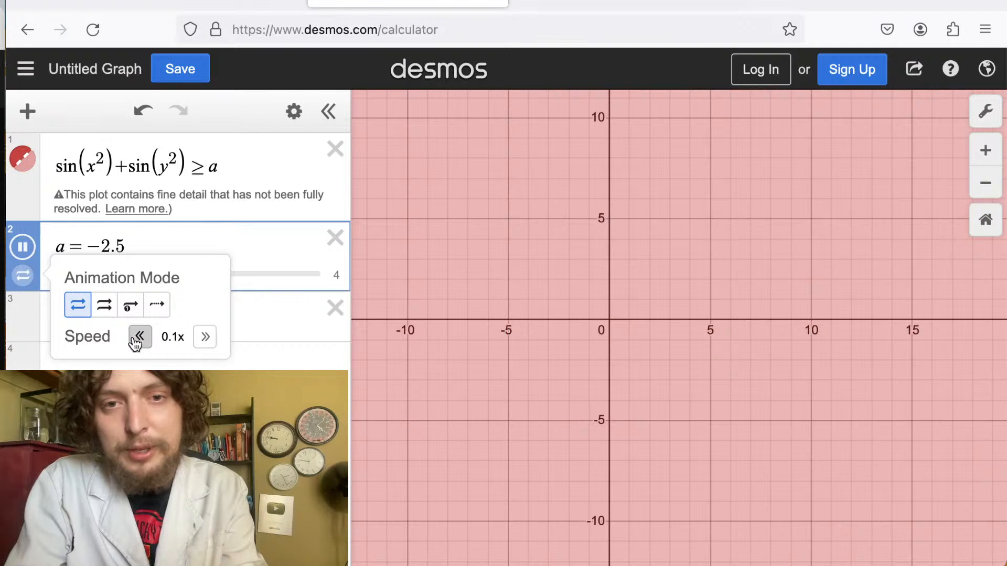
left_click(138, 337)
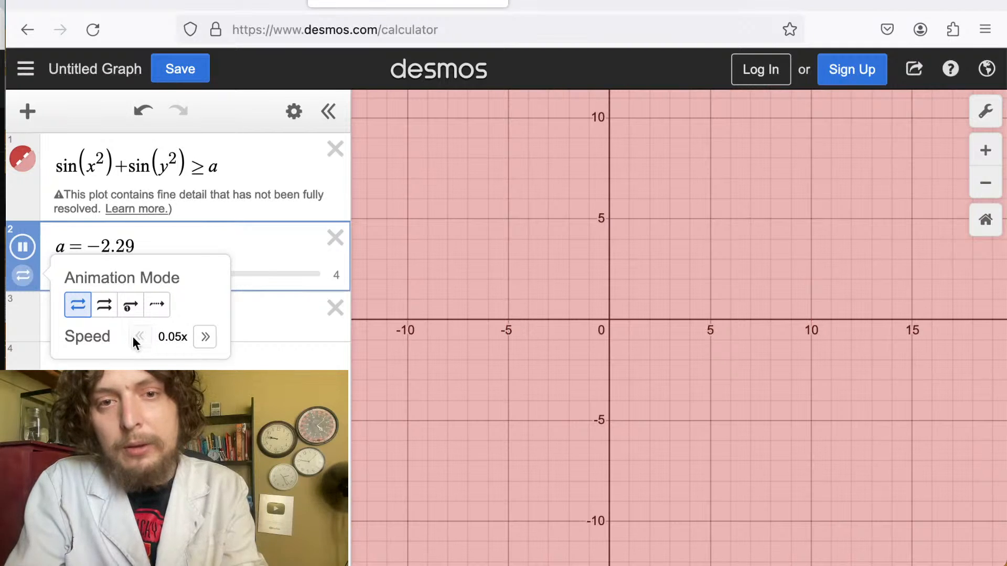
left_click(136, 410)
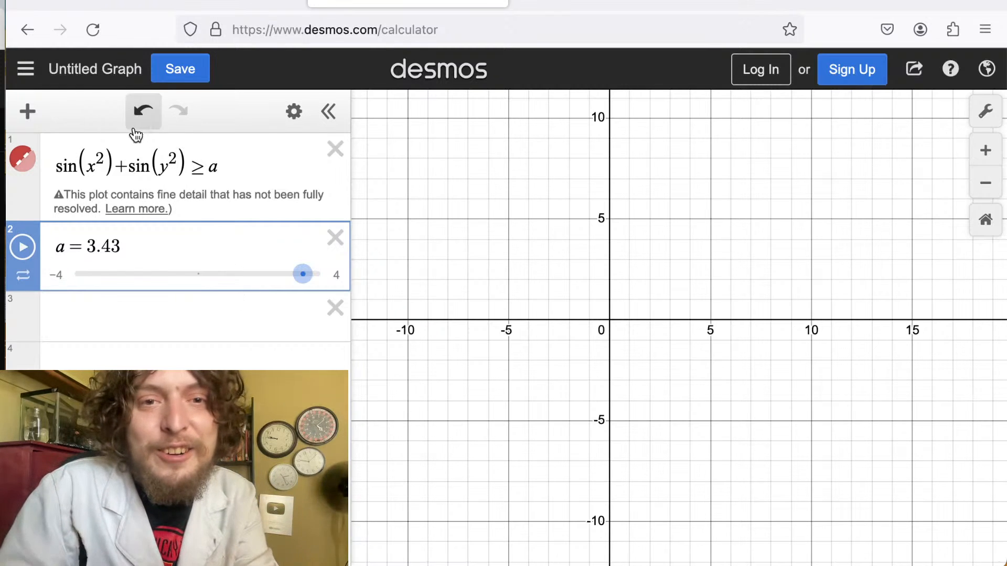
Copy the first inequality into a new third expression.
left_click_drag(223, 168, 45, 168)
key("ctrl+c")
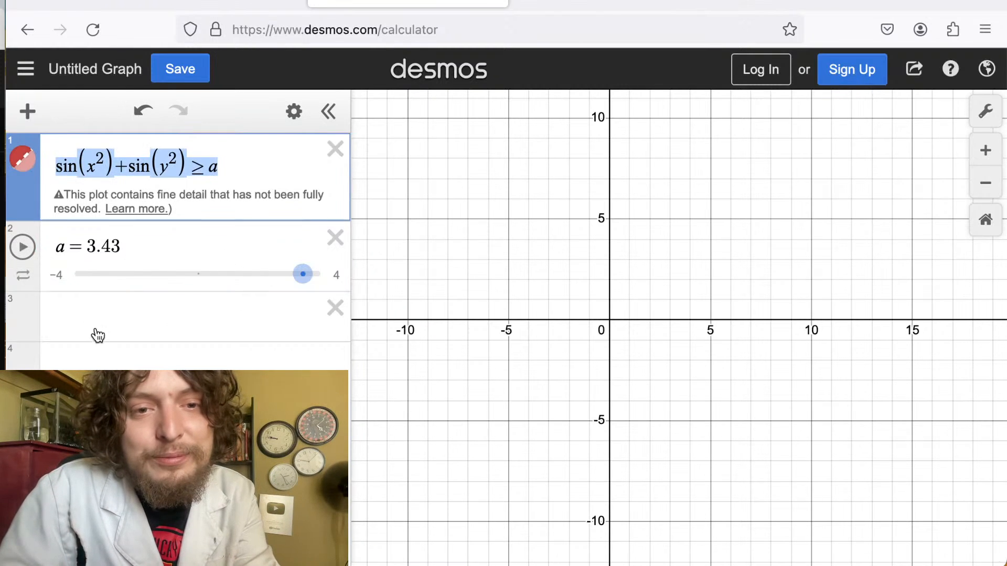
left_click(97, 333)
key("ctrl+v")
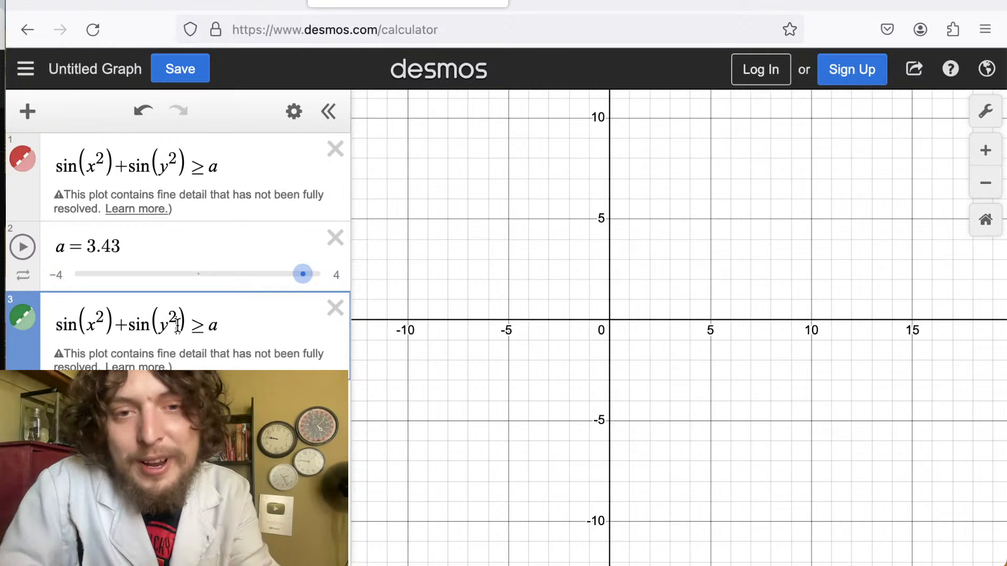
Remove both squares from the copied inequality so it reads sin(x)+sin(y) ≥ a.
left_click(178, 326)
key("BackSpace")
key("BackSpace")
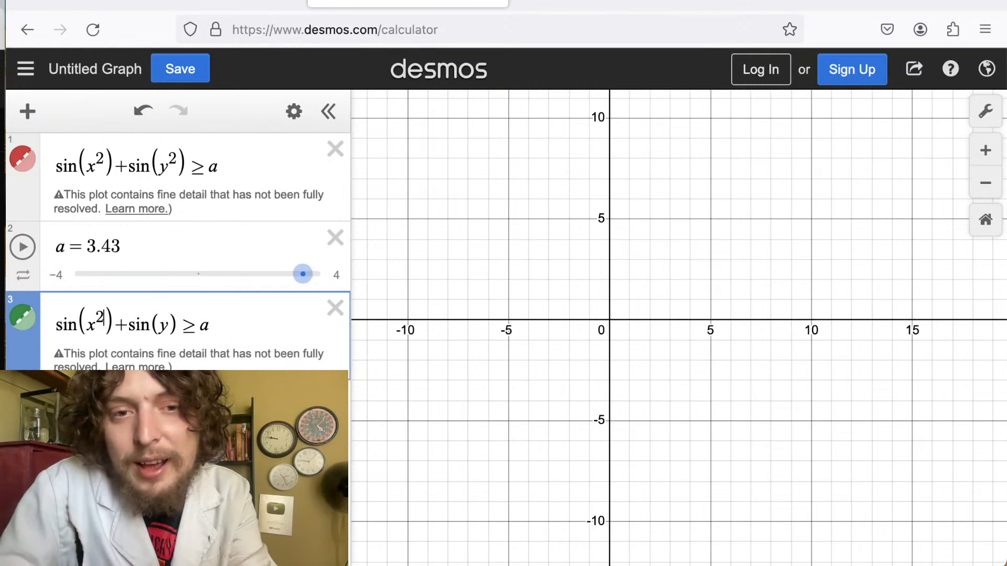
key("BackSpace")
key("BackSpace")
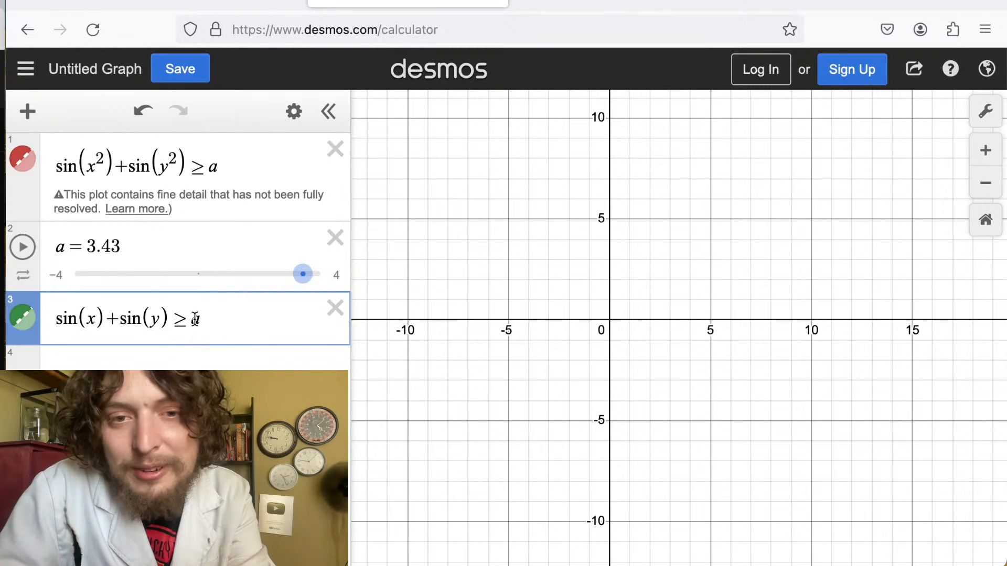
left_click_drag(193, 320, 218, 328)
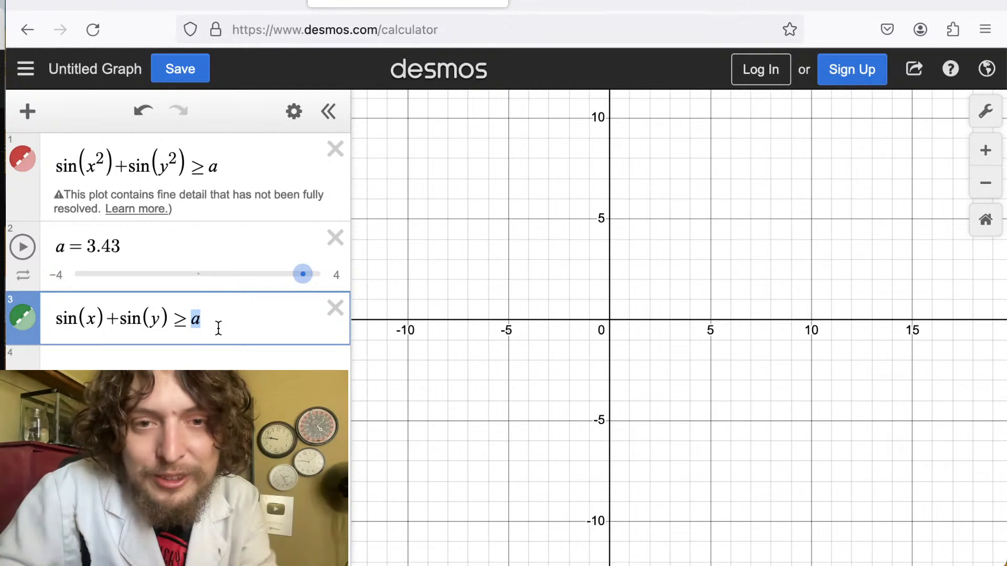
left_click(176, 322)
left_click_drag(193, 323, 204, 323)
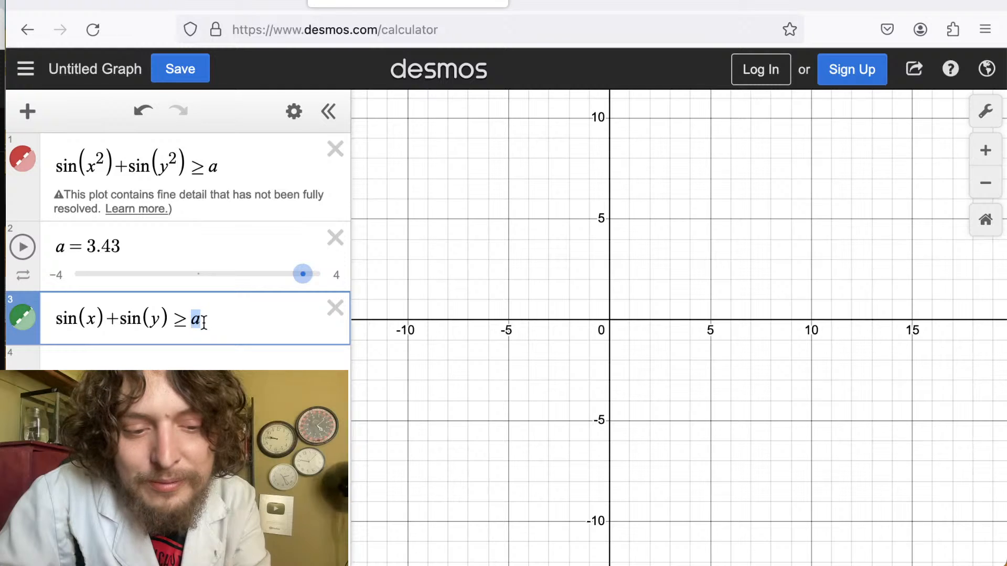
key("Right")
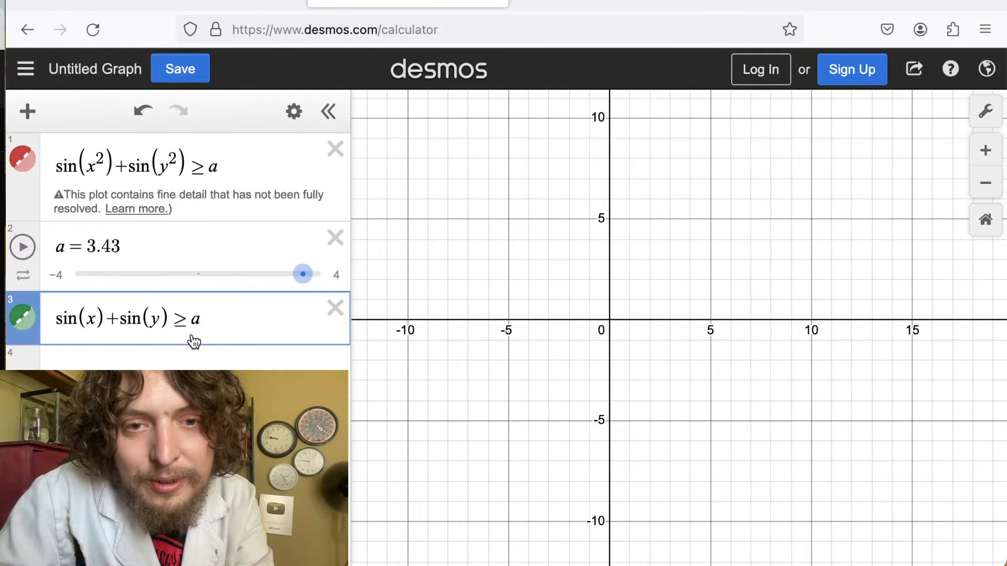
left_click_drag(202, 331, 225, 341)
left_click(117, 324)
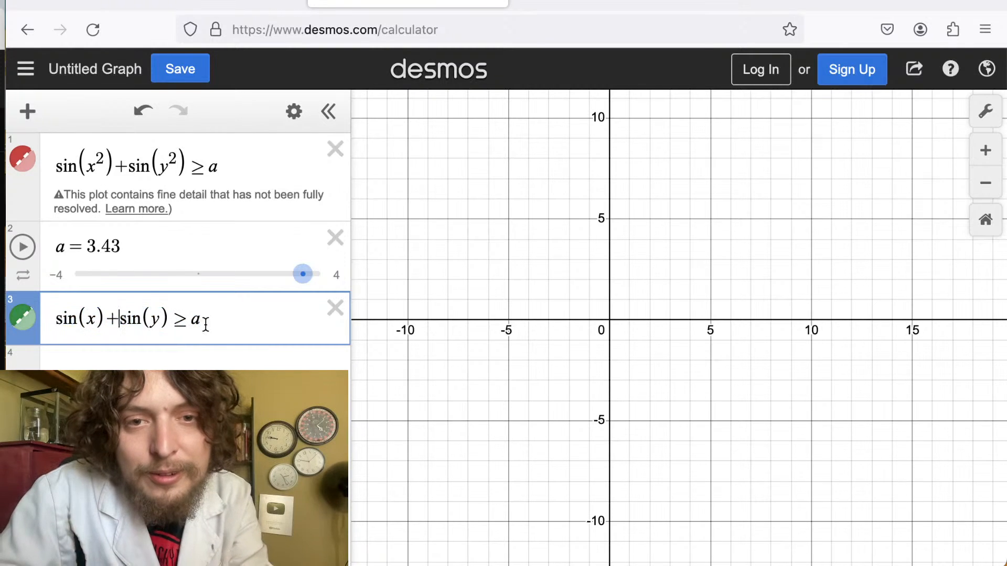
Duplicate the third inequality into a fourth expression and change its right side to a^2.
key("ctrl+a")
key("ctrl+c")
left_click(63, 360)
key("ctrl+v")
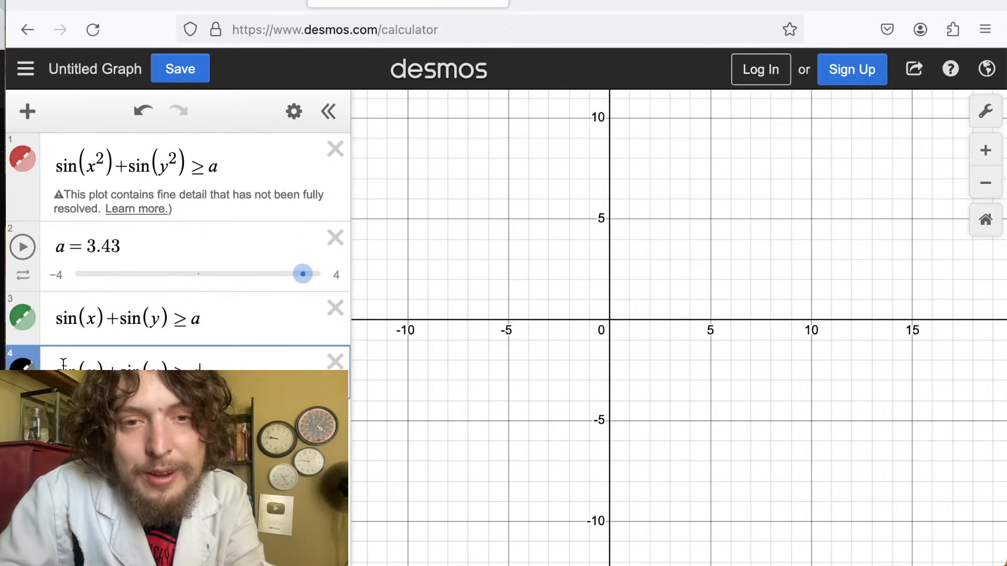
type("^2")
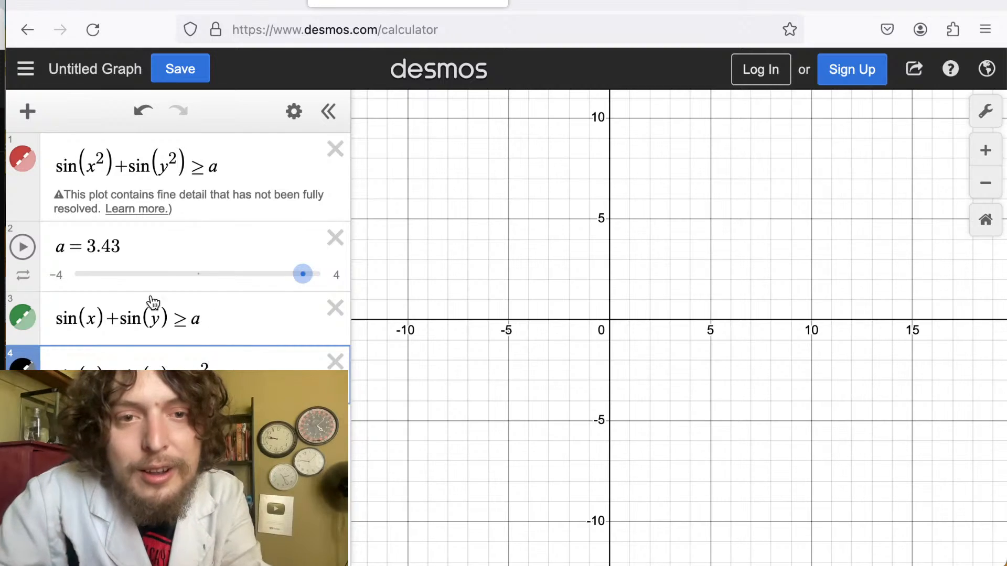
Hide the first inequality's graph and set the a slider to about -0.36.
left_click(32, 164)
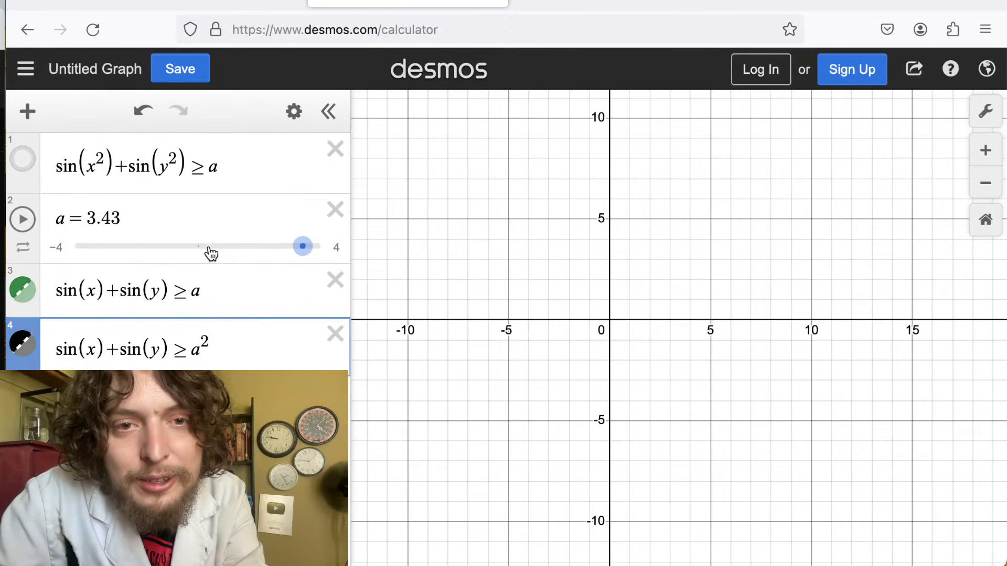
left_click_drag(211, 249, 187, 252)
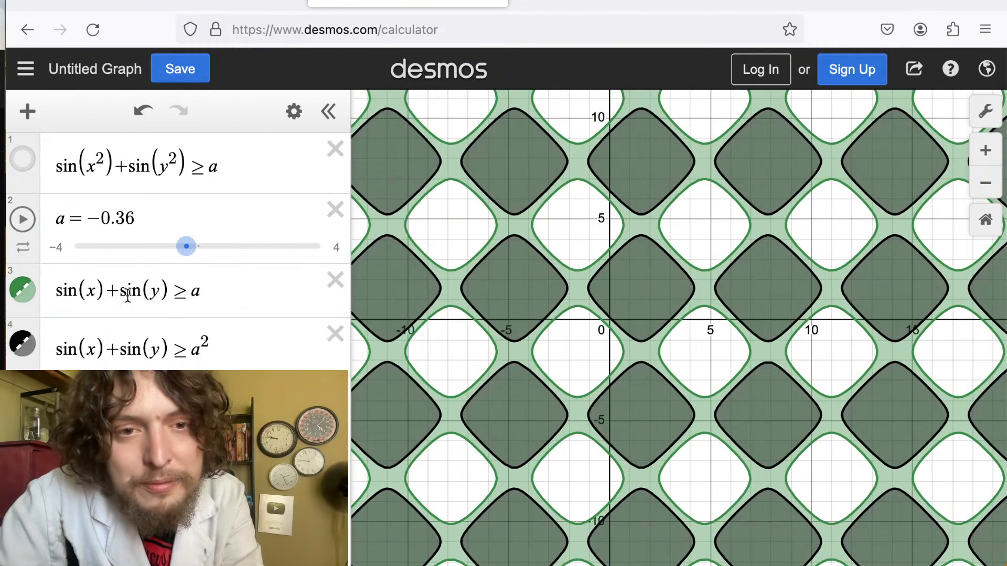
Replace both sines in the third inequality so it reads x^2 + y^2 ≥ a.
left_click_drag(87, 292, 55, 302)
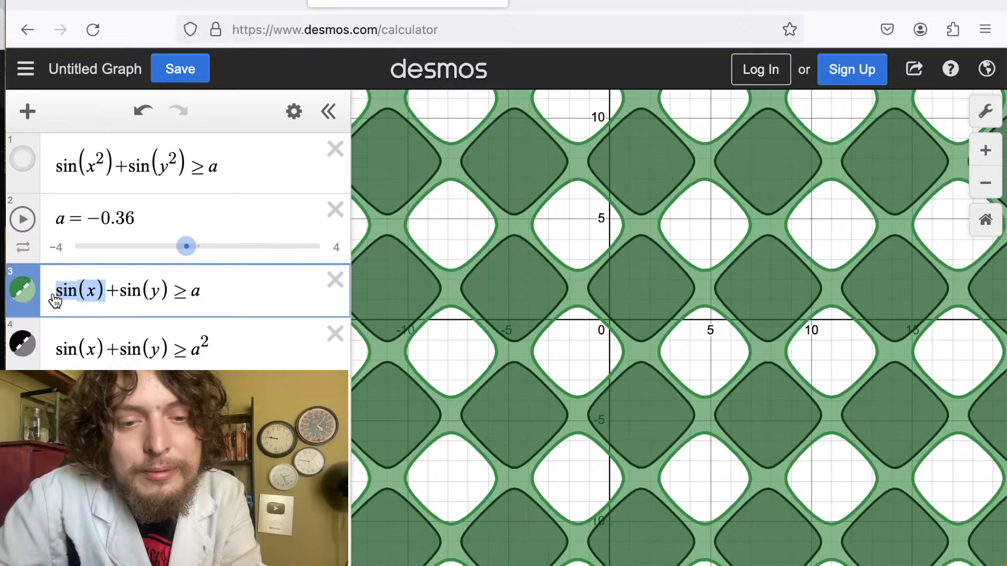
type("x^2")
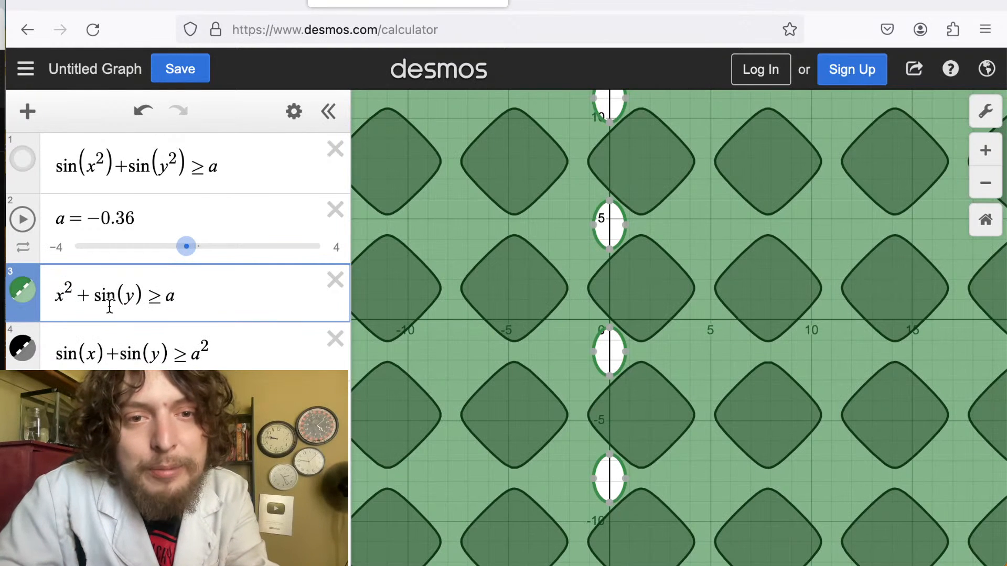
left_click_drag(94, 297, 141, 299)
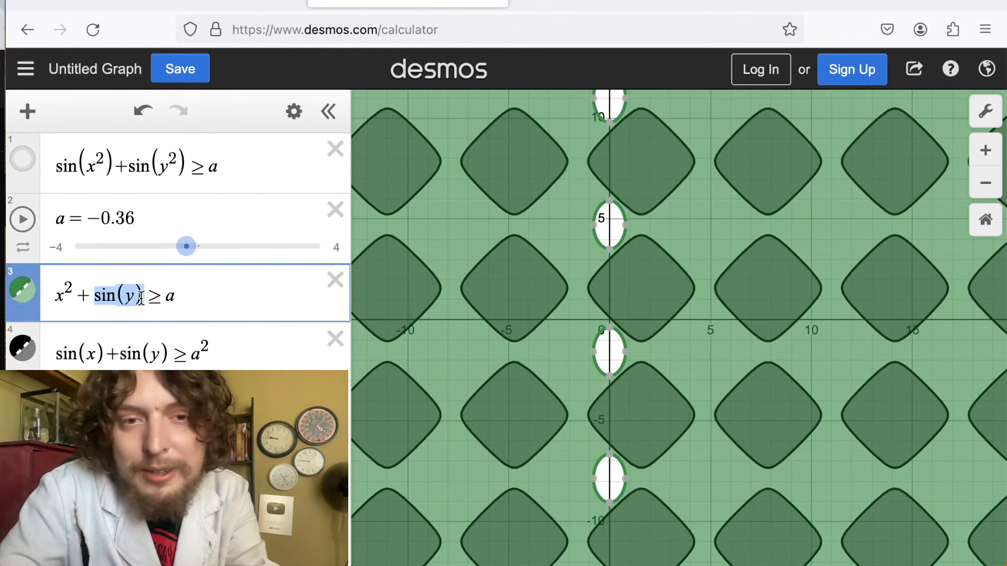
type("y^2")
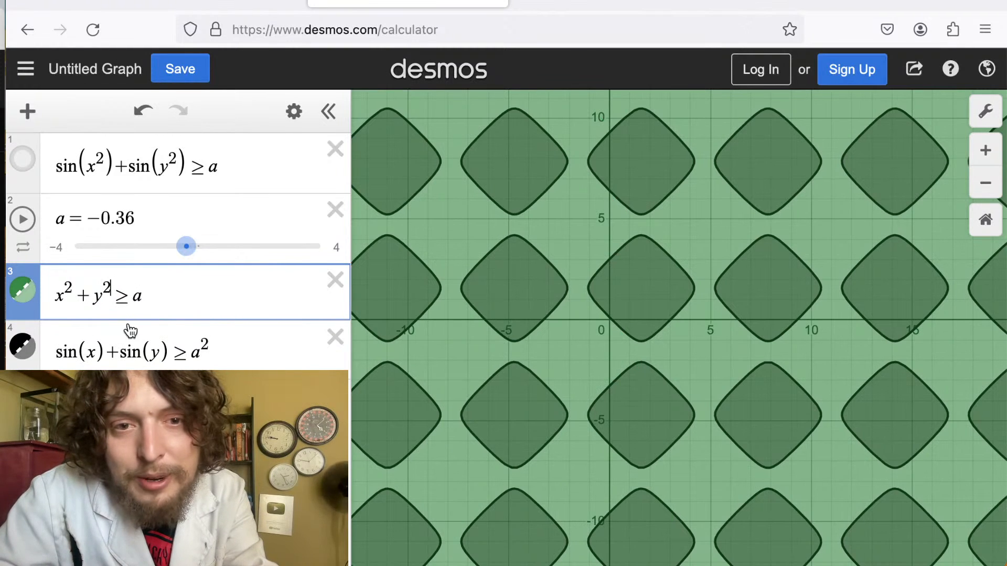
Copy the third inequality's left side over the fourth's, making it x^2 + y^2 ≥ a^2.
left_click_drag(174, 362, 115, 361)
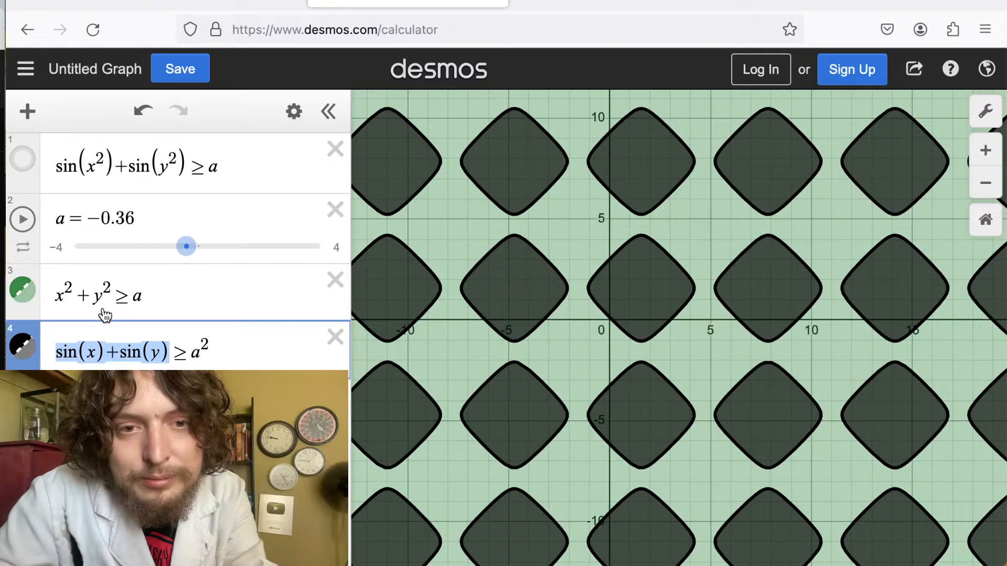
left_click_drag(111, 297, 55, 297)
key("ctrl+c")
left_click_drag(174, 361, 55, 360)
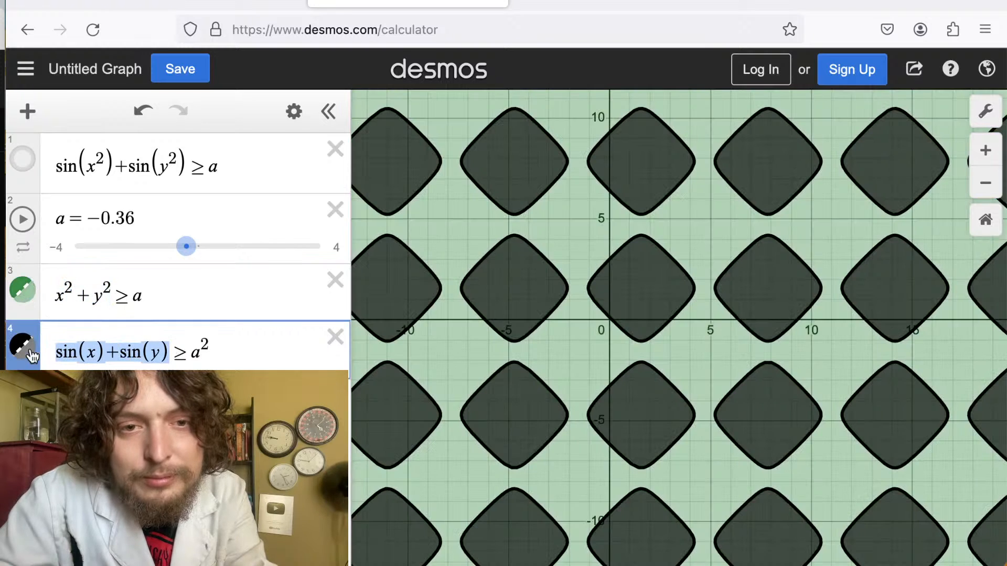
key("ctrl+v")
Zoom in on the origin and hide the fourth inequality's graph.
left_click(493, 385)
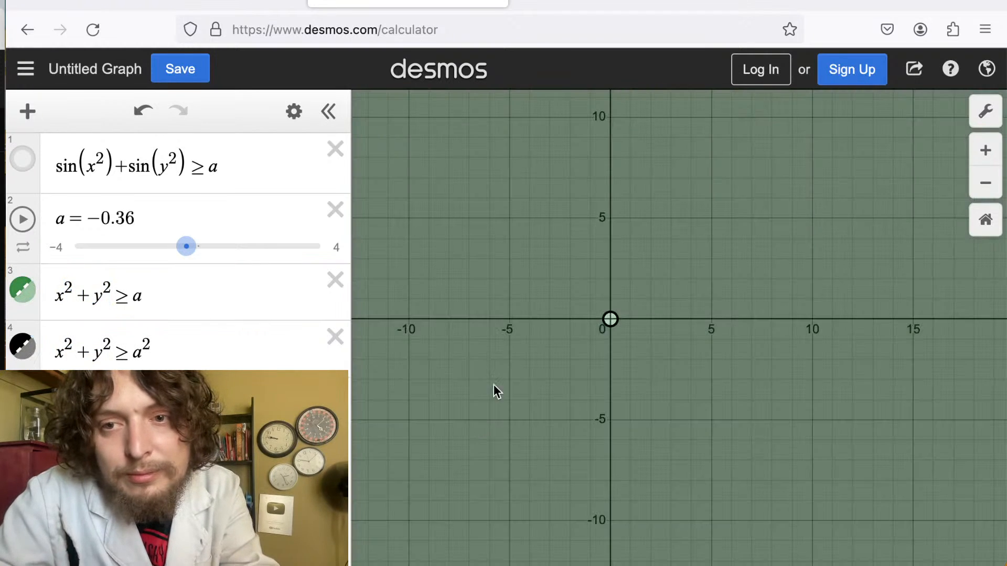
scroll(589, 296, "up", 10)
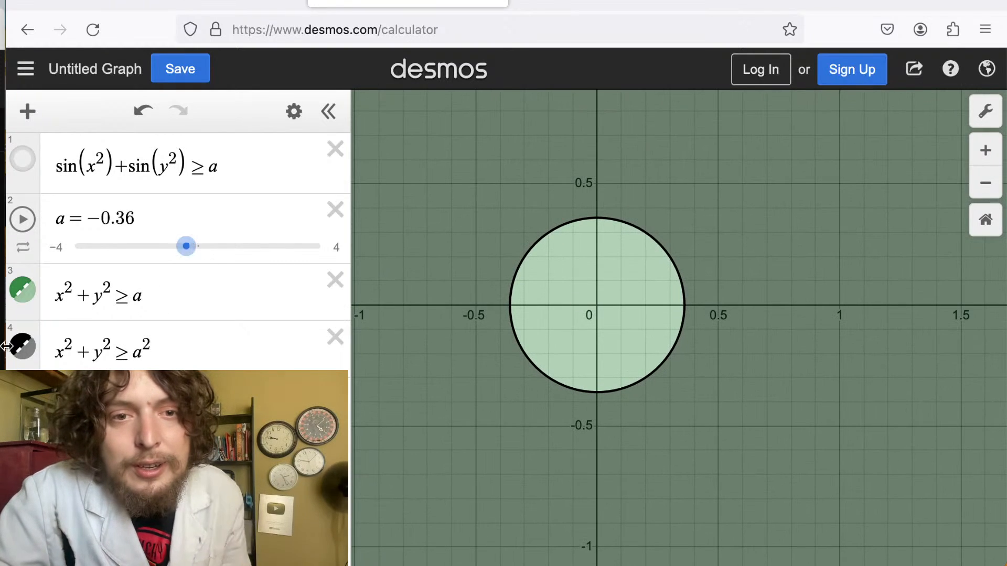
left_click(22, 347)
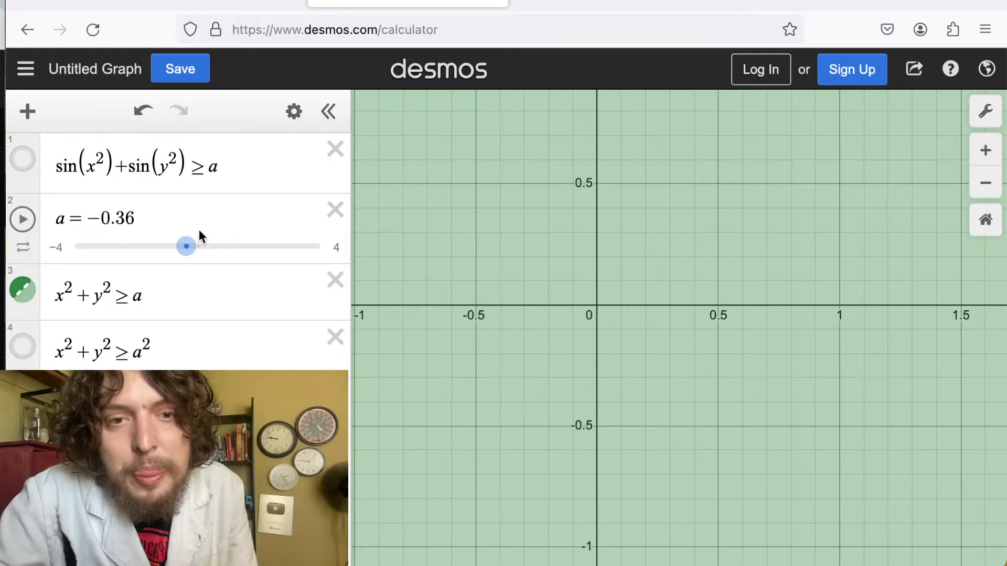
Turn the third inequality into the equation x^2 + y^2 = a and set the a slider to 1.
left_click_drag(187, 248, 216, 250)
left_click(123, 297)
key("shift+Left")
type("=")
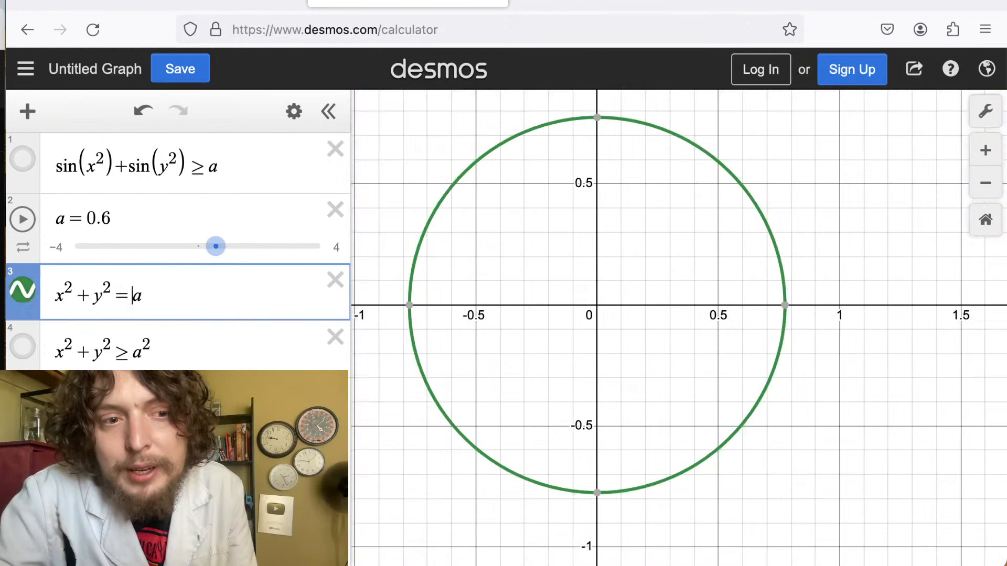
left_click_drag(216, 246, 228, 247)
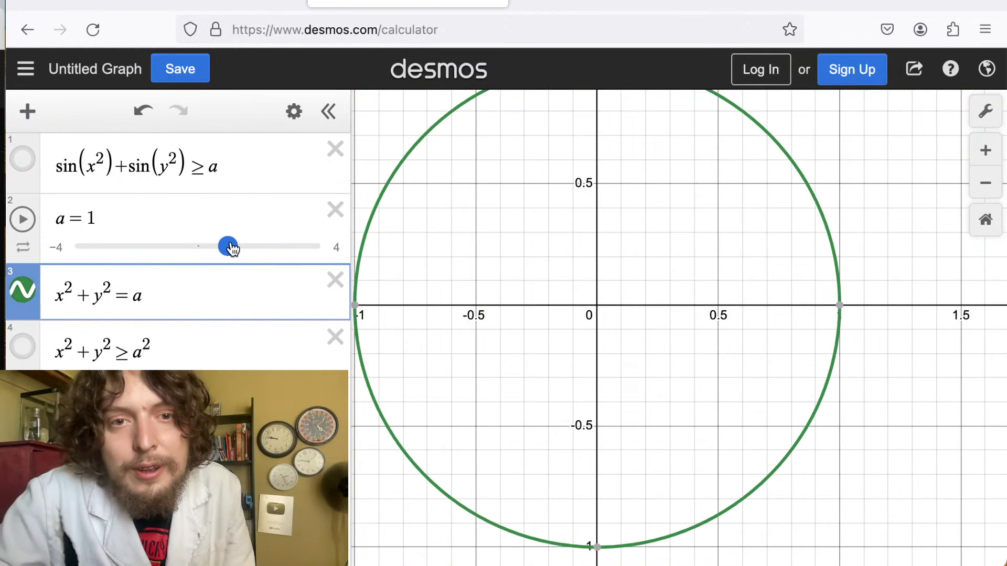
Set the a slider's range from 1 to 100 with a step of 1.
left_click(32, 248)
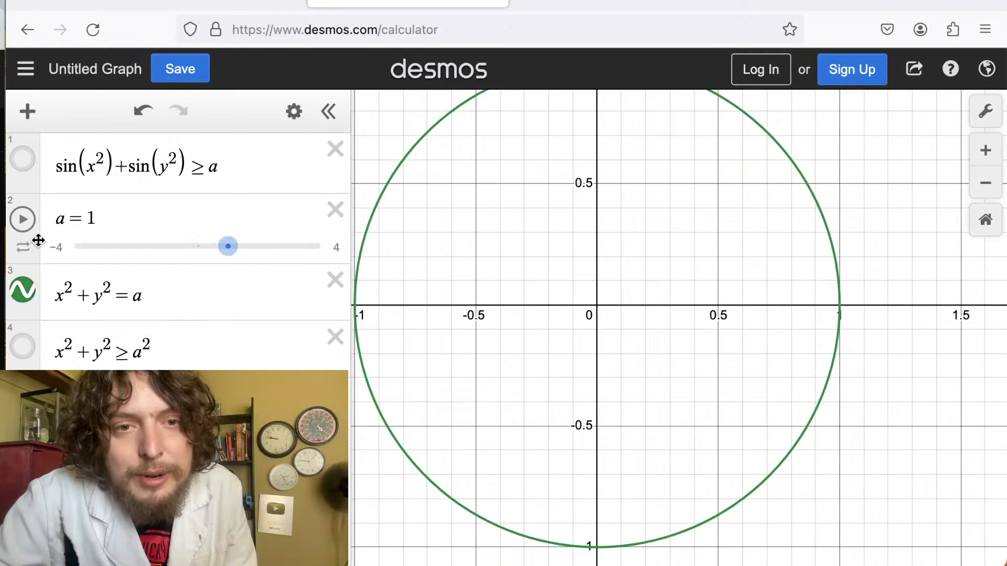
left_click(57, 247)
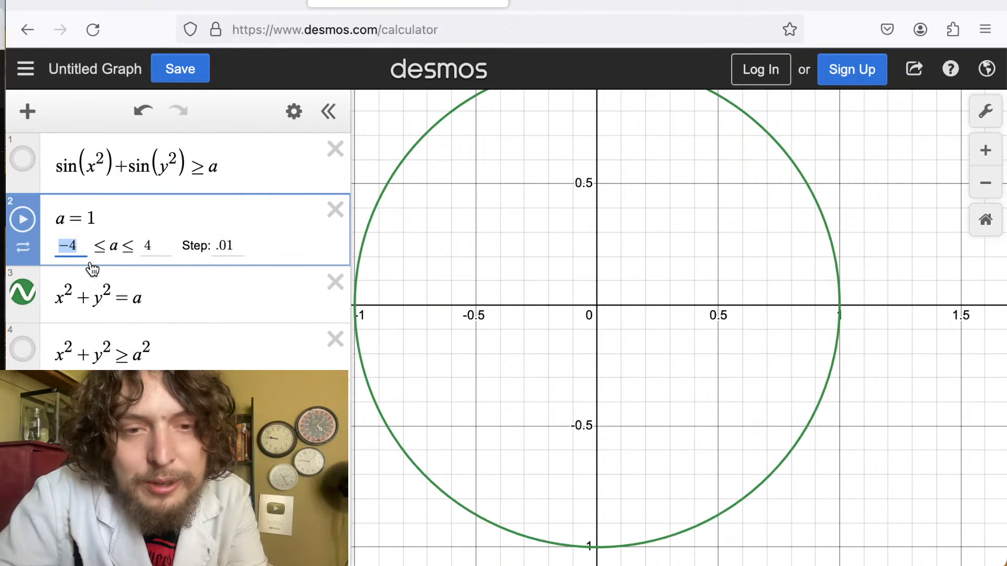
type("1")
key("Tab")
type("100")
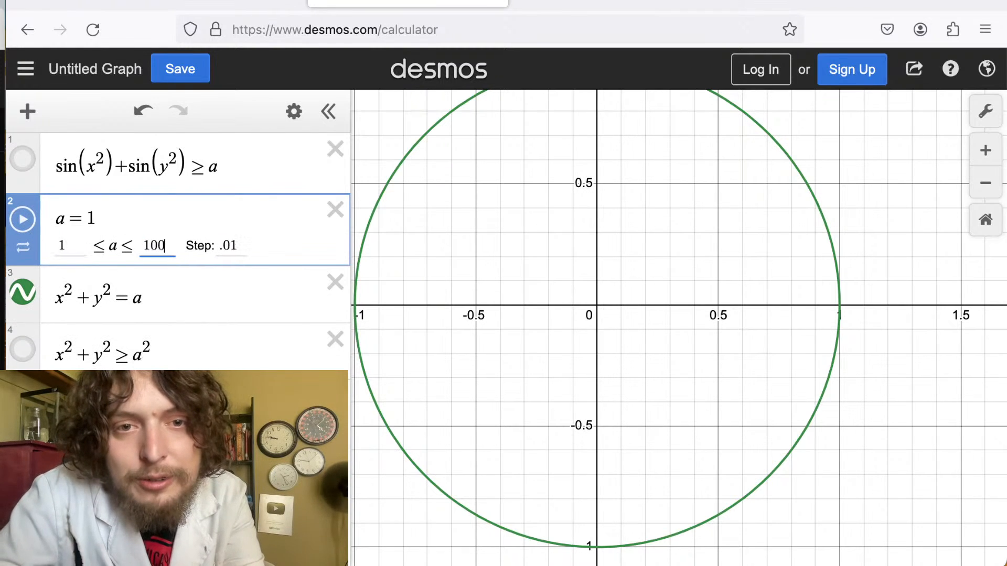
key("Tab")
type("1")
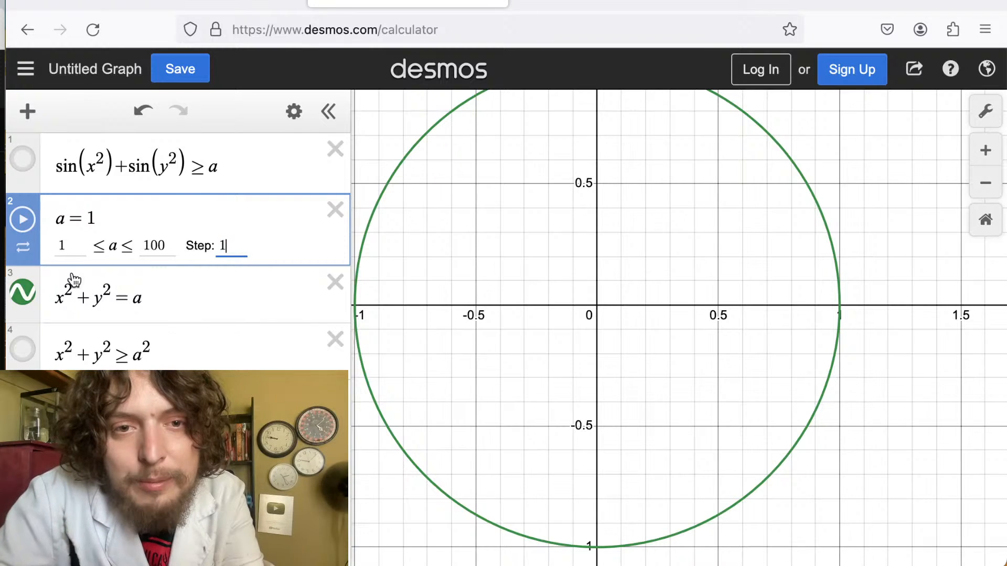
Change the fourth expression to the equation x^2 + y^2 = a^2 and show its graph.
left_click(73, 357)
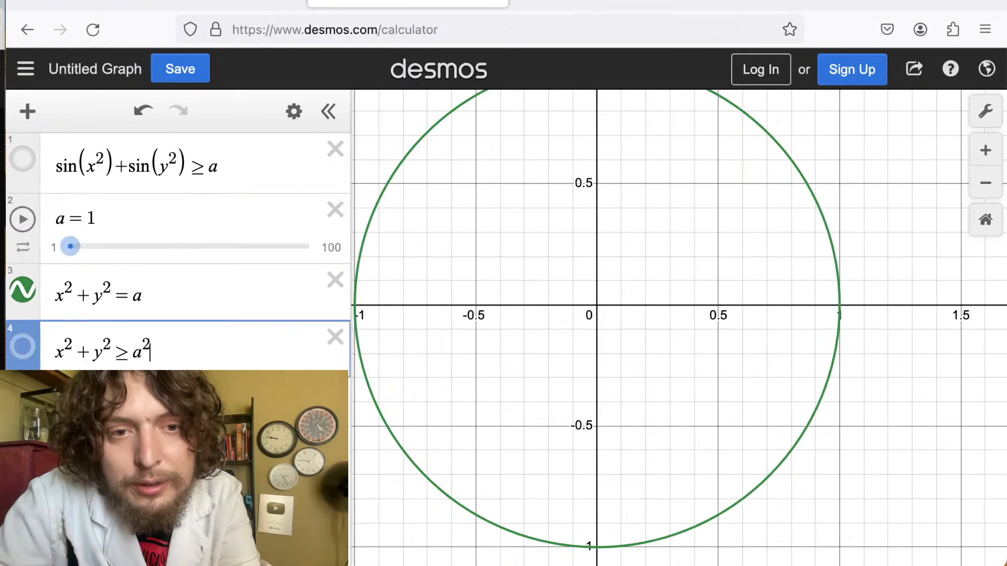
left_click(21, 356)
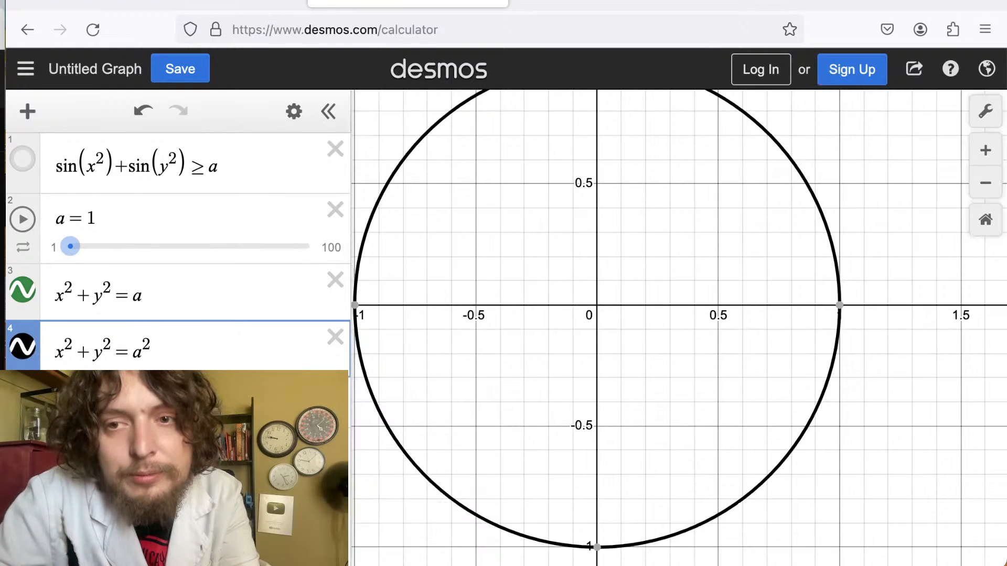
scroll(626, 304, "down", 5)
scroll(626, 306, "down", 5)
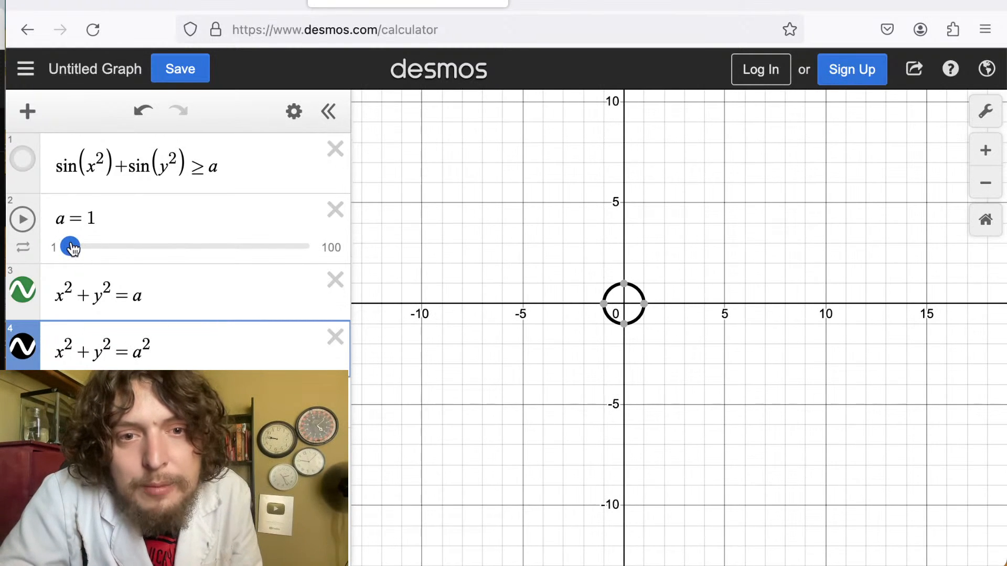
Set the a slider to 4.
left_click(493, 321)
scroll(653, 339, "up", 6)
scroll(653, 339, "down", 1)
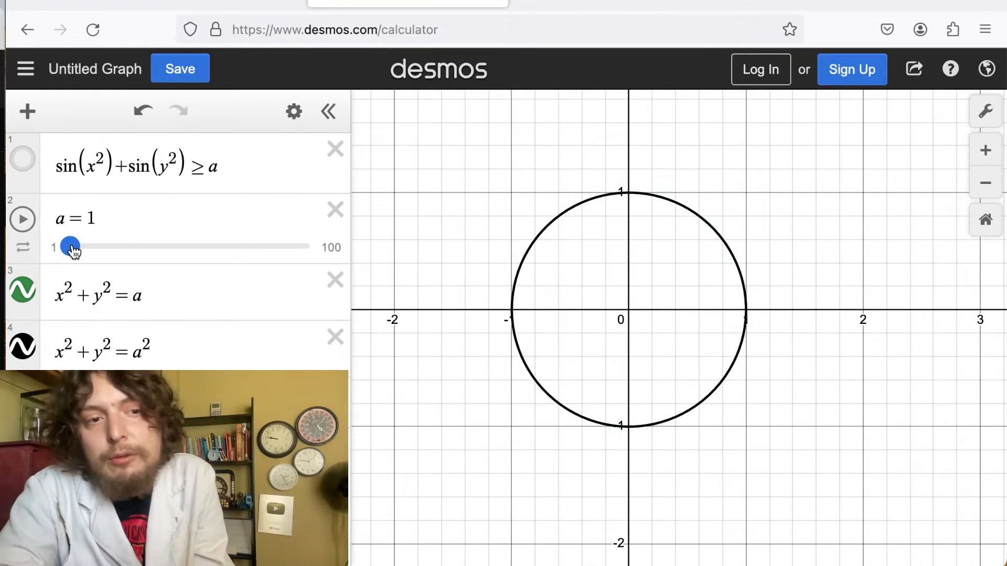
left_click_drag(74, 252, 80, 250)
scroll(509, 288, "down", 5)
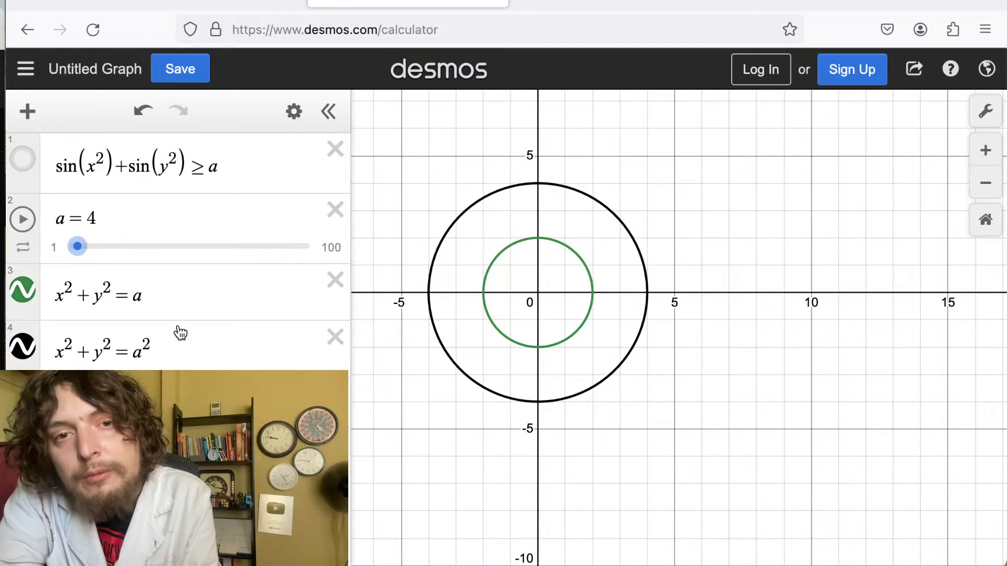
Compare the right sides of the two circle equations and the a slider value.
double_click(139, 299)
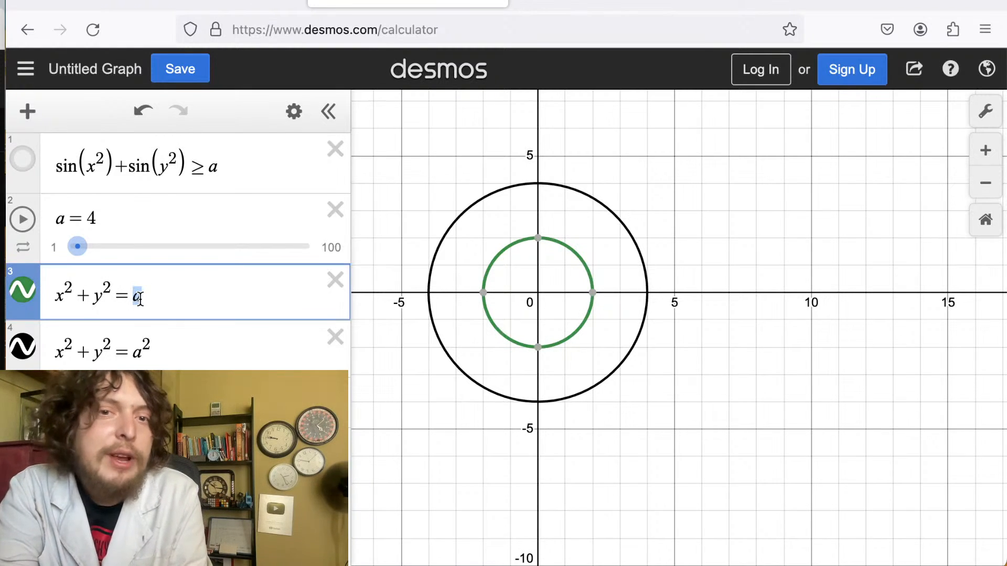
double_click(140, 349)
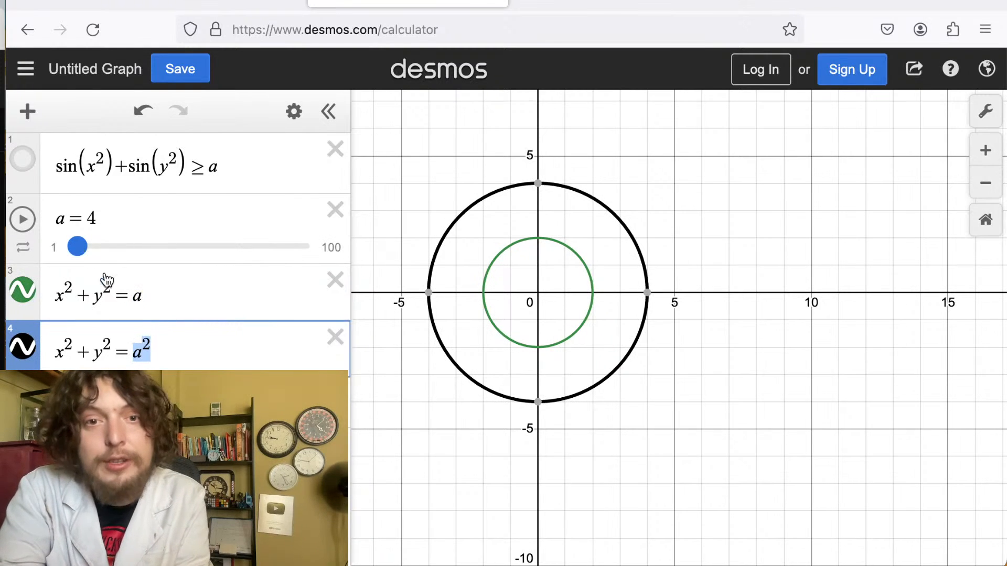
double_click(139, 296)
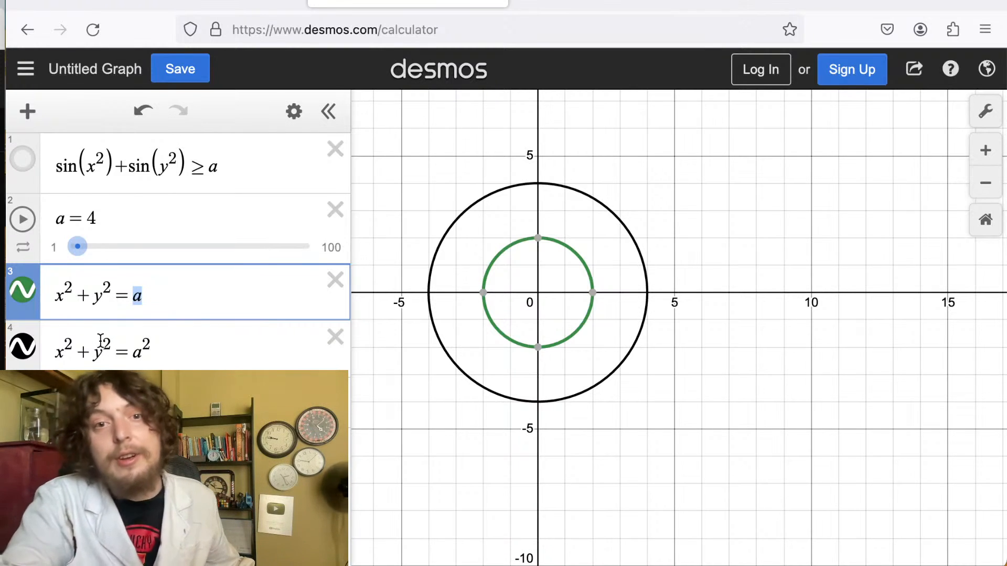
left_click_drag(137, 356, 147, 354)
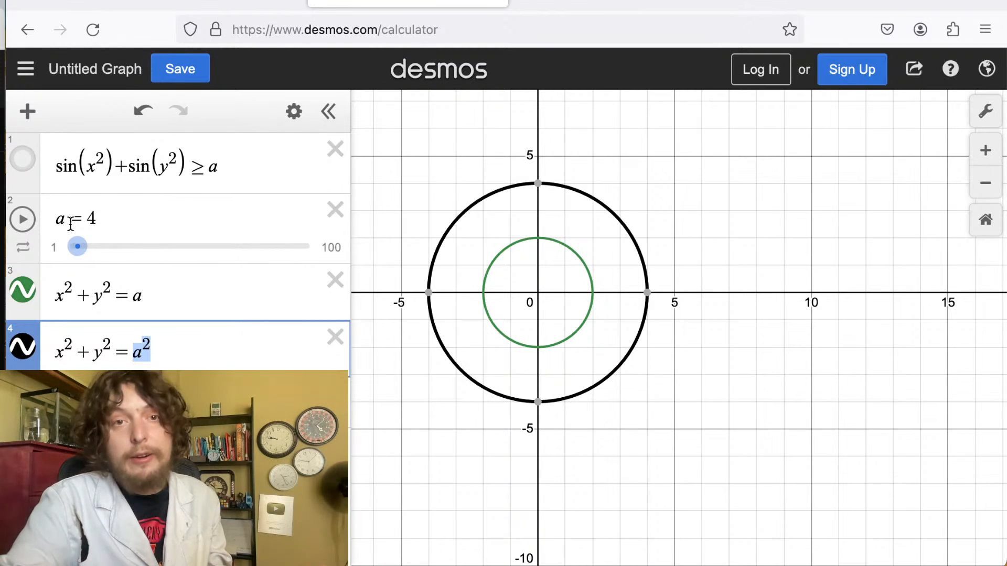
double_click(87, 219)
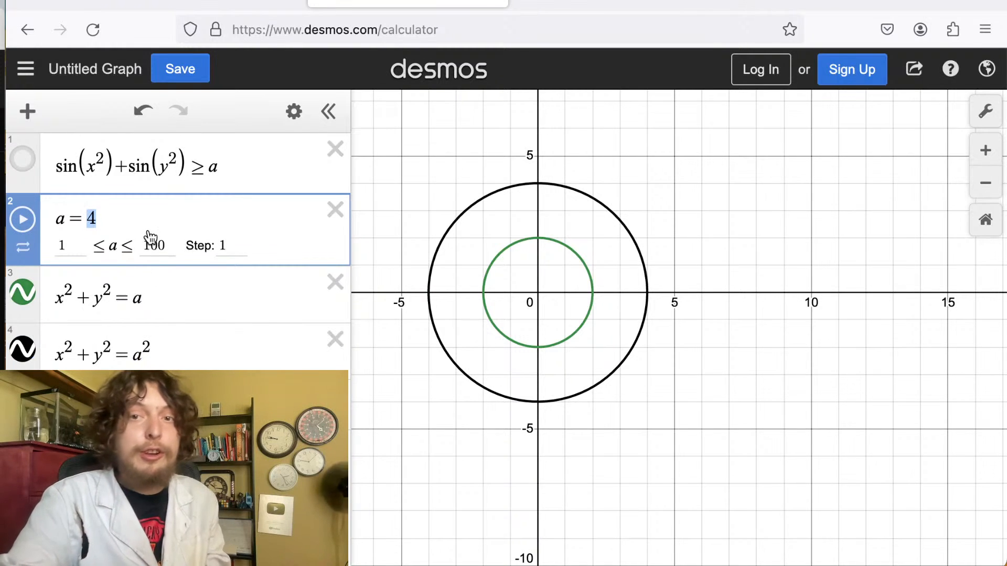
Delete both circle equations from the expression list.
left_click(22, 348)
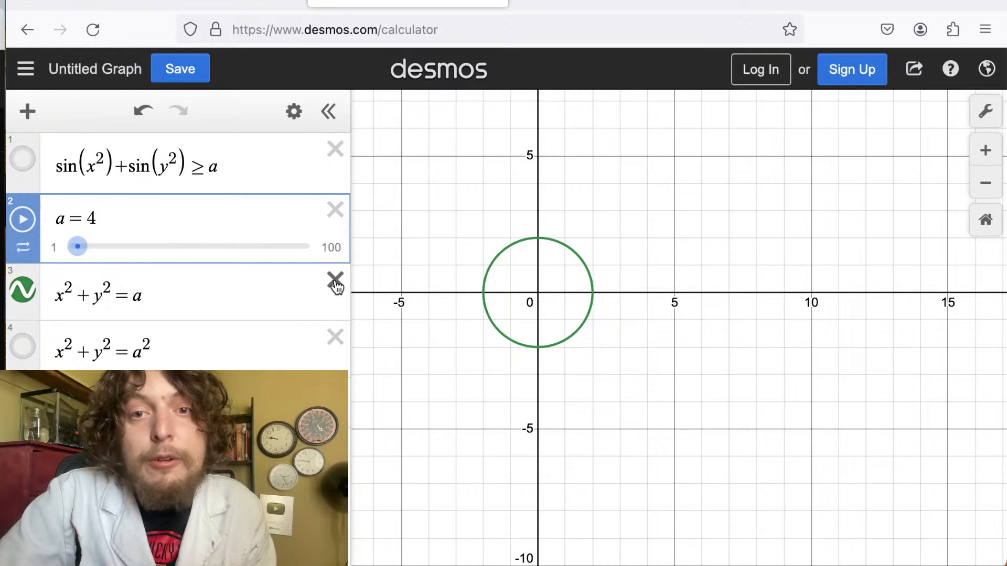
left_click(335, 280)
left_click(336, 287)
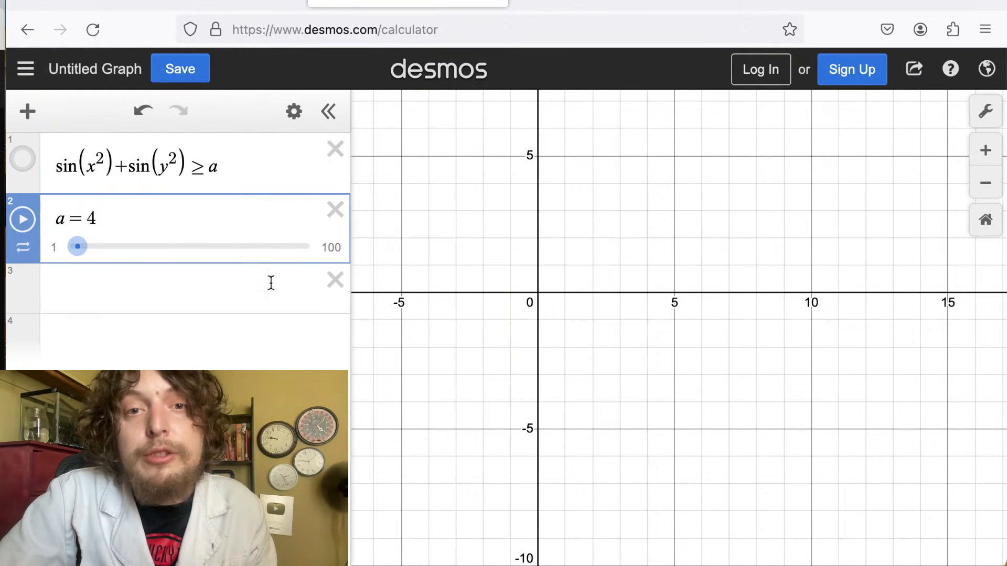
left_click(202, 284)
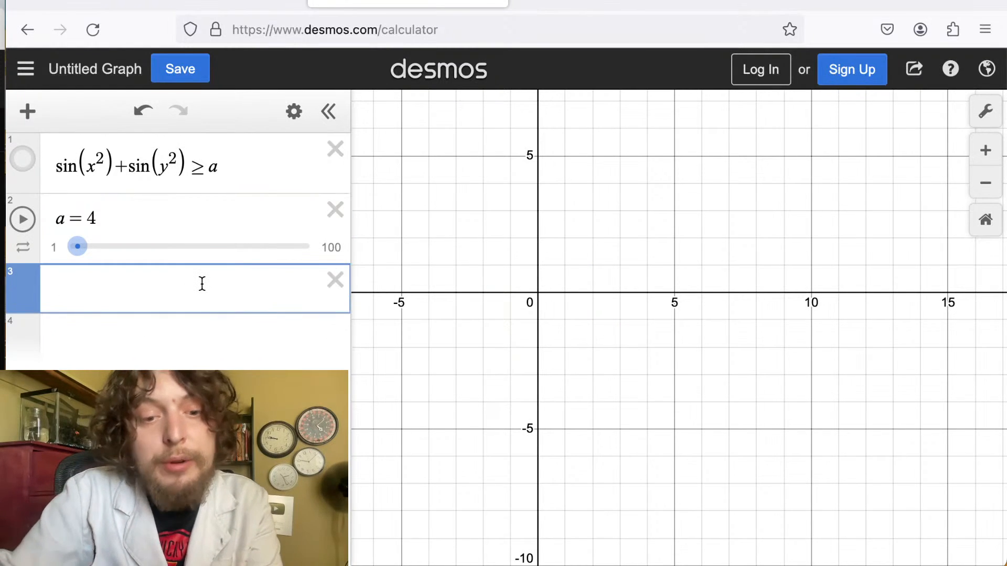
type("x^2")
left_click(162, 303)
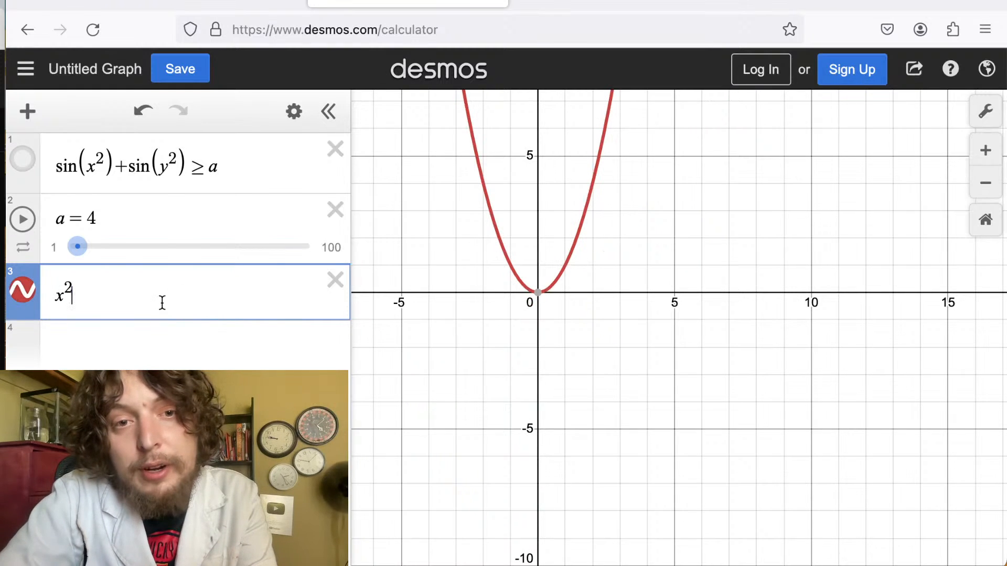
type("+")
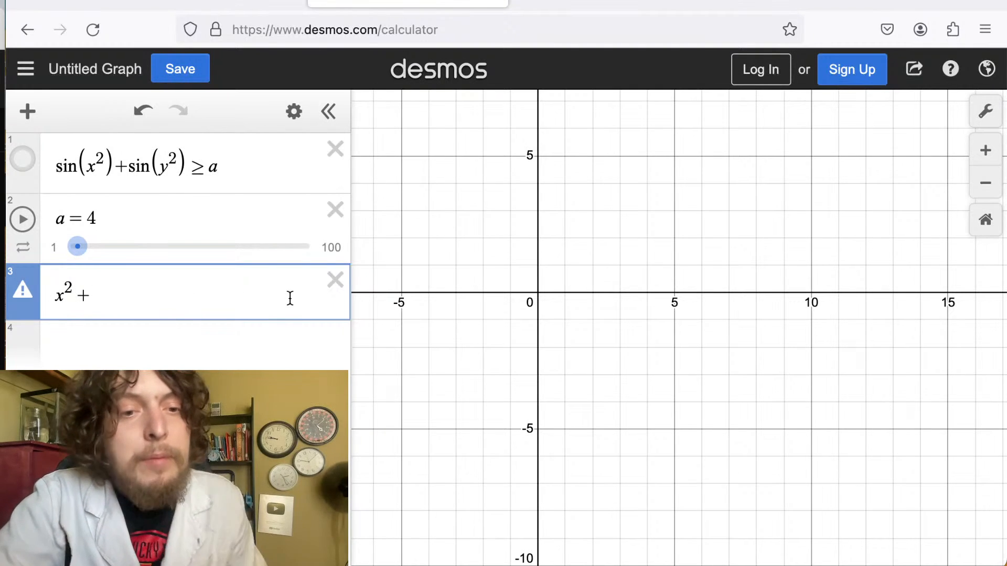
left_click(337, 281)
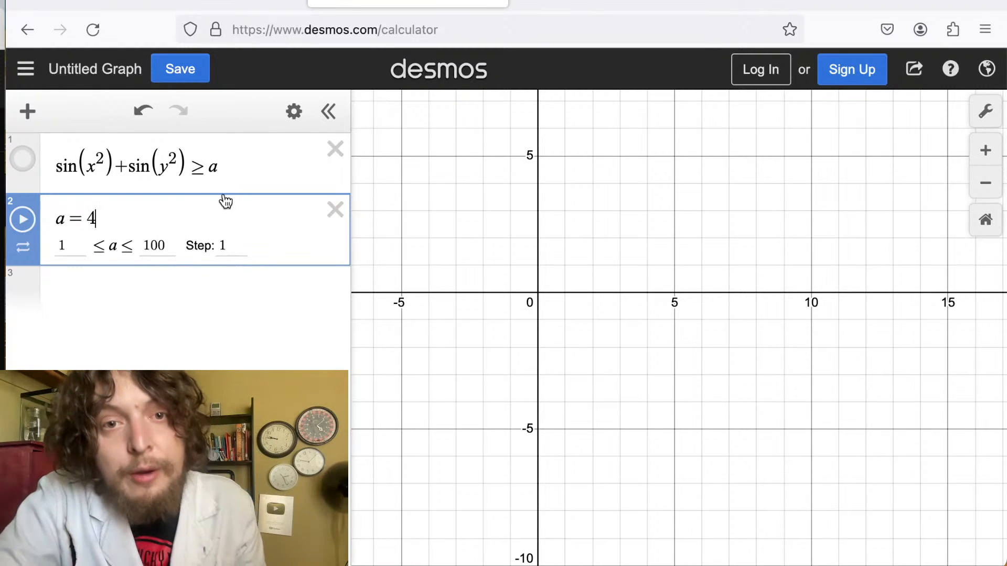
Copy the first inequality into a new third expression.
left_click(245, 168)
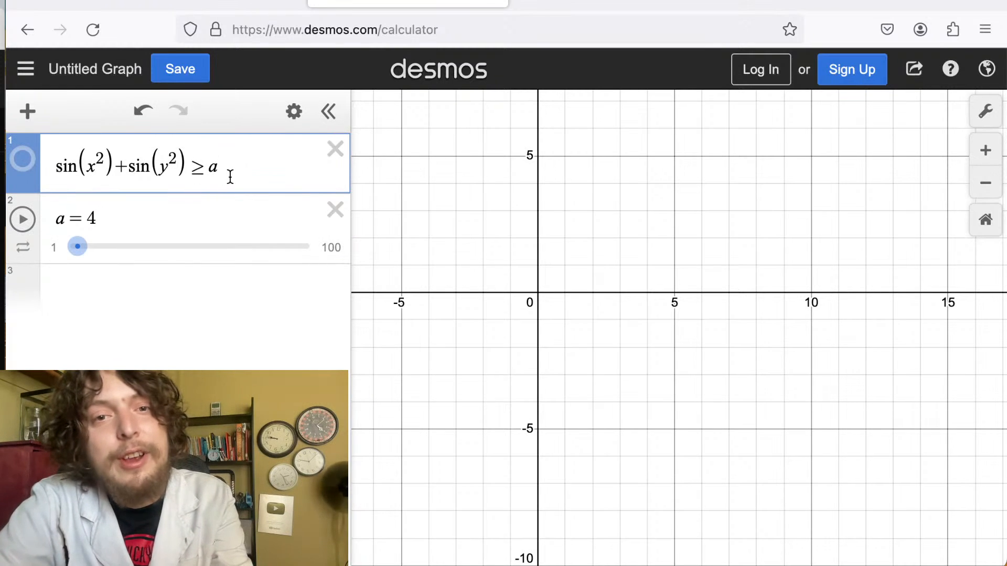
left_click_drag(229, 176, 58, 165)
key("ctrl+c")
left_click(76, 289)
key("ctrl+v")
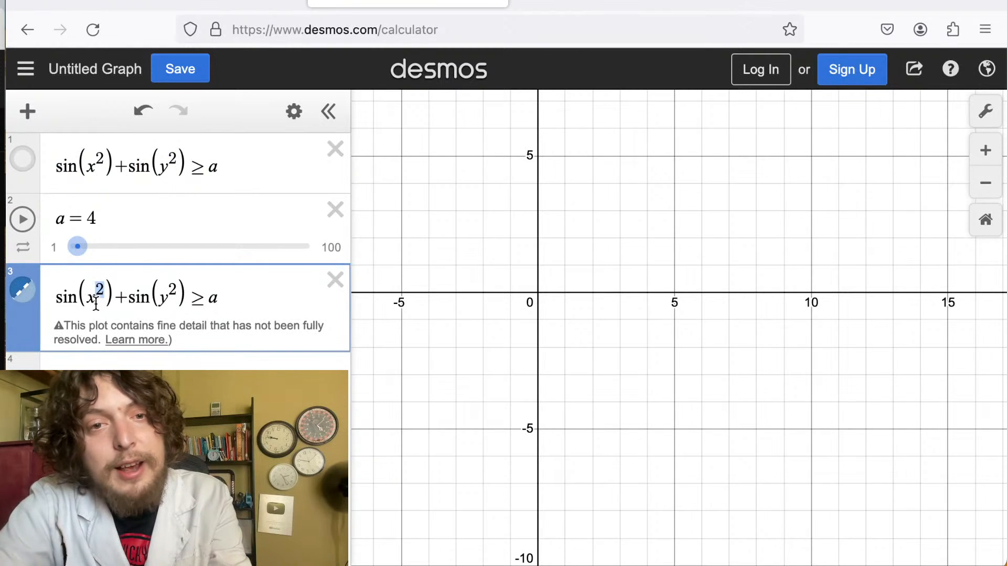
In the copied inequality, replace x^2 inside the first sine with x/y.
key("BackSpace")
key("BackSpace")
type("/y")
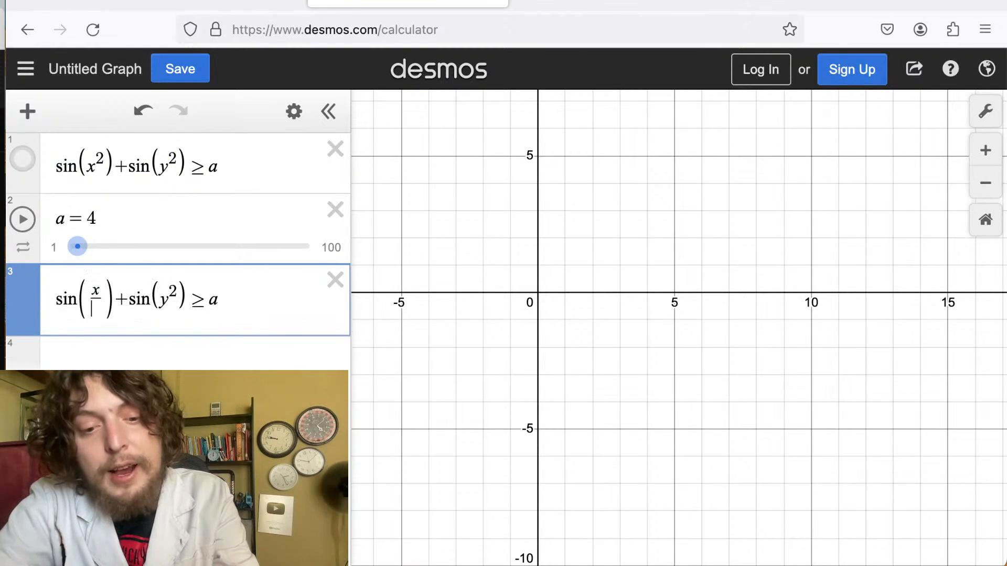
left_click_drag(174, 308, 160, 307)
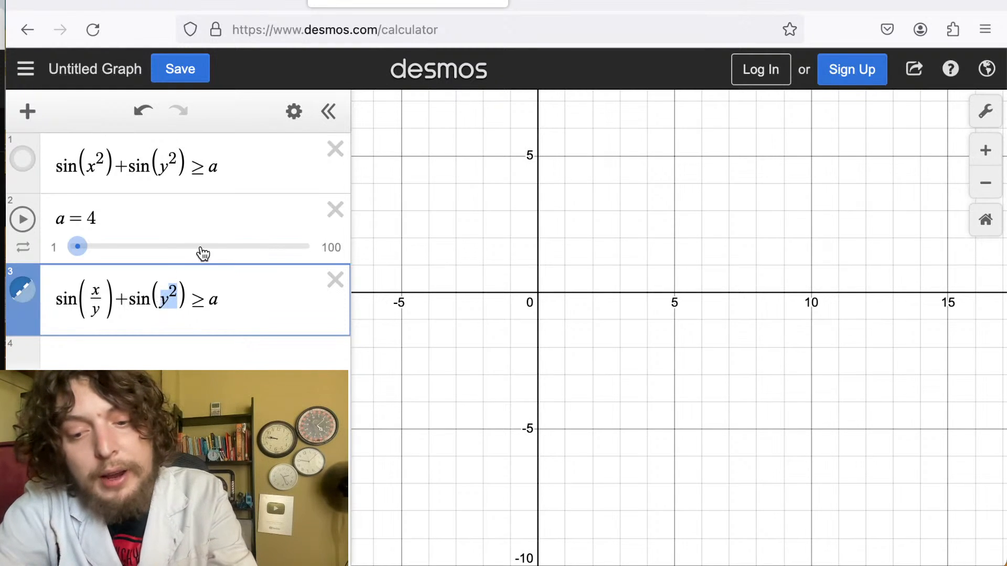
Change y^2 in the copied inequality's second sine to y/x and set a to 1.
type("y/x")
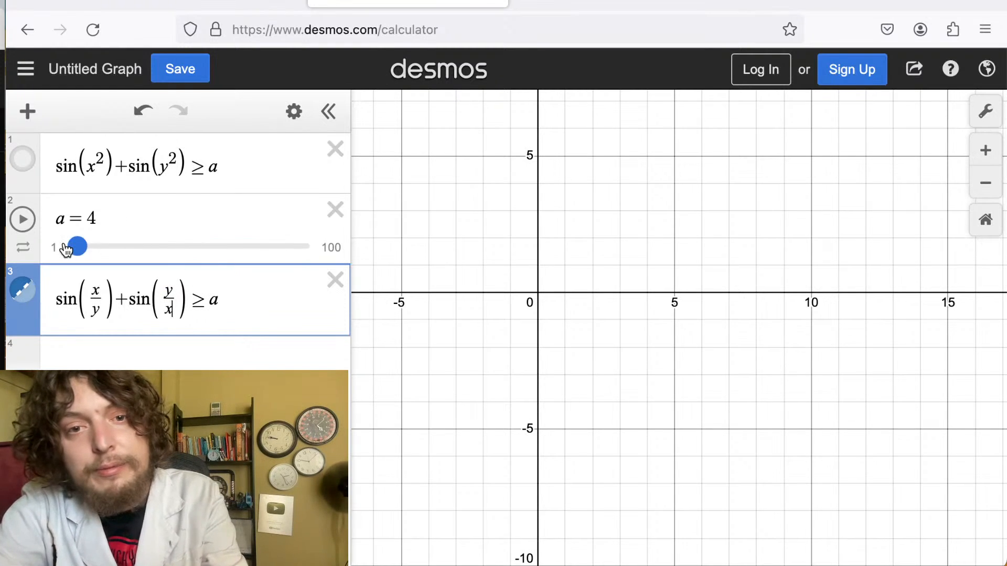
left_click_drag(76, 247, 112, 247)
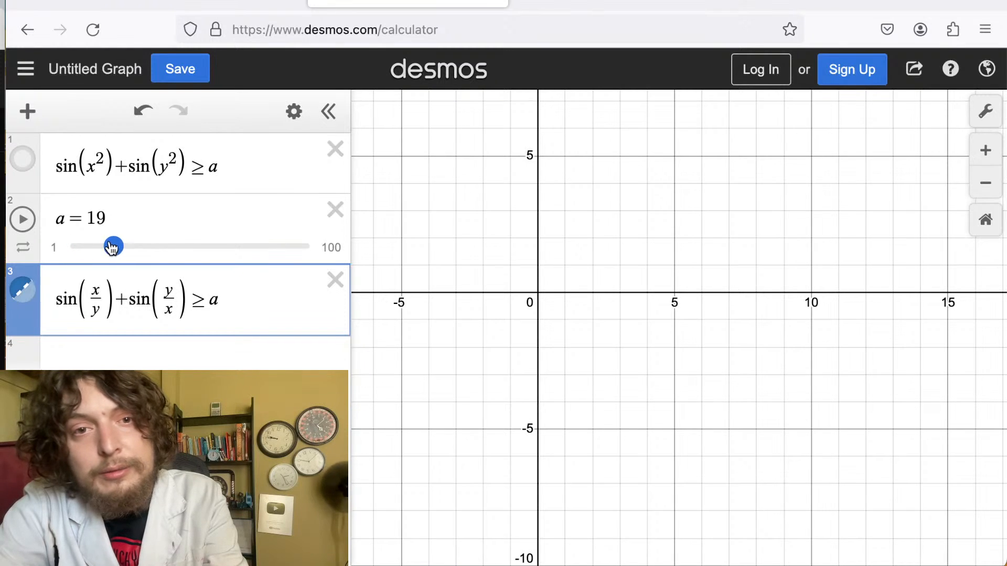
scroll(557, 326, "down", 5)
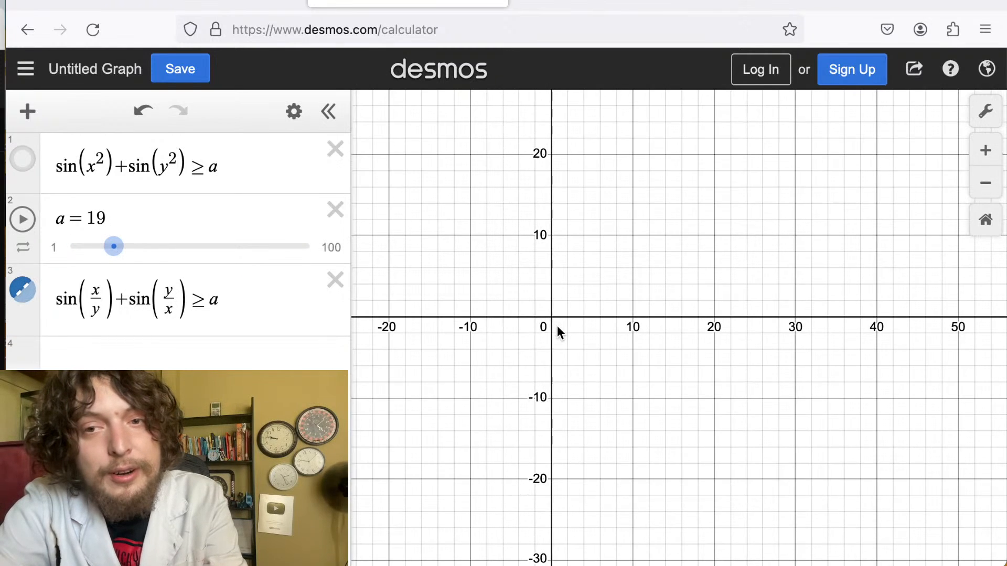
left_click_drag(557, 326, 665, 320)
left_click_drag(99, 242, 79, 263)
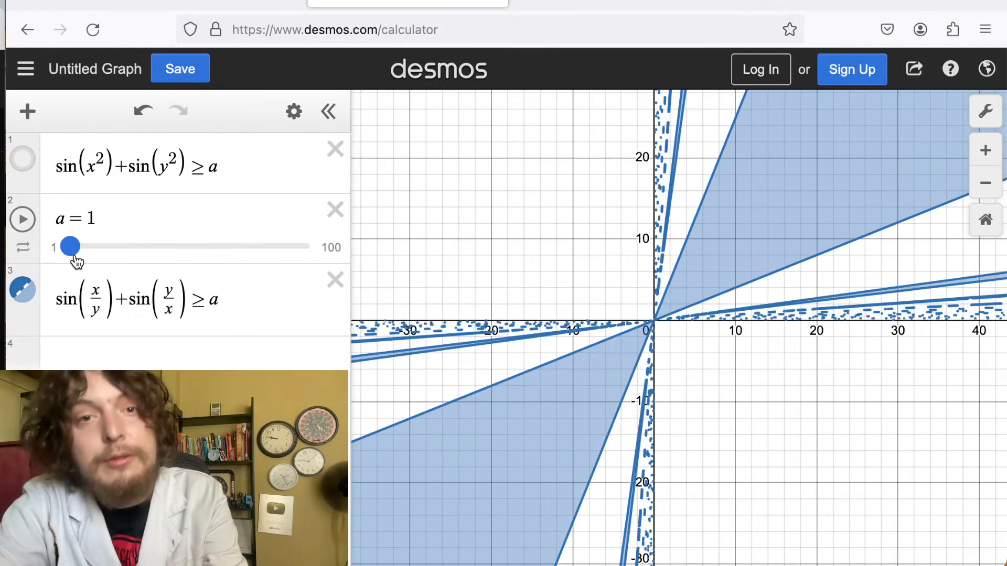
Set the a slider's range to -30 to 30 with a step of 0.01.
left_click(22, 247)
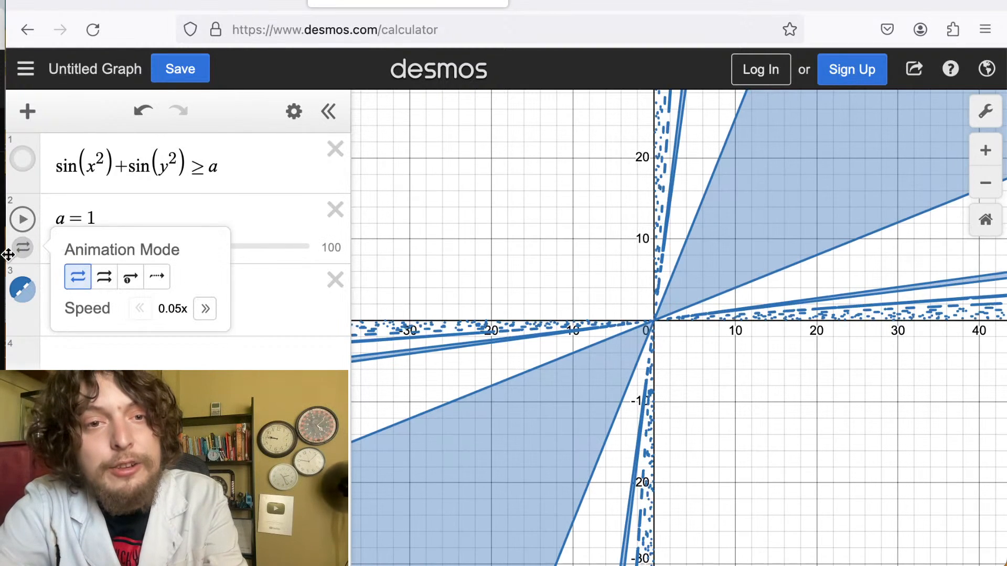
left_click(27, 257)
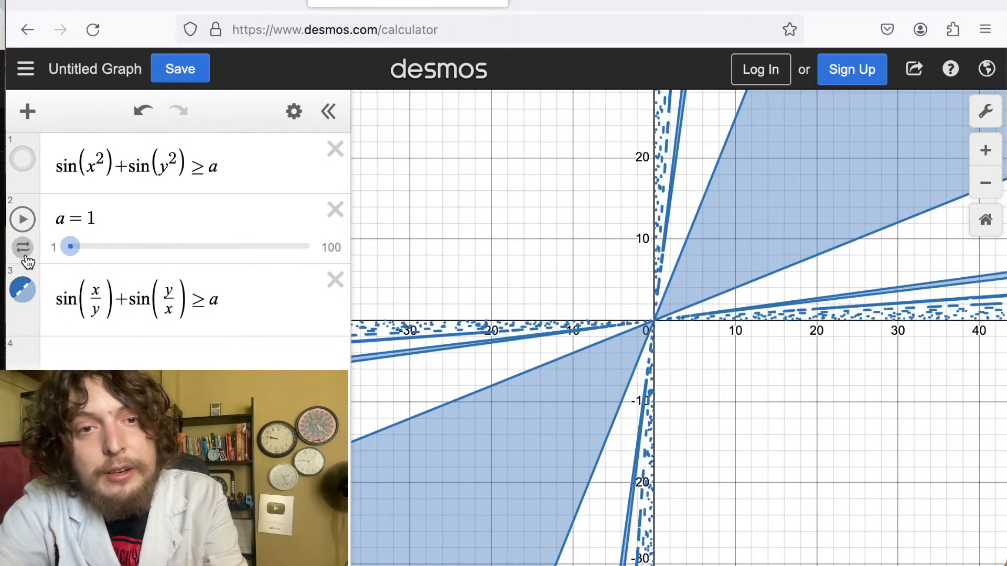
left_click(25, 257)
left_click(89, 247)
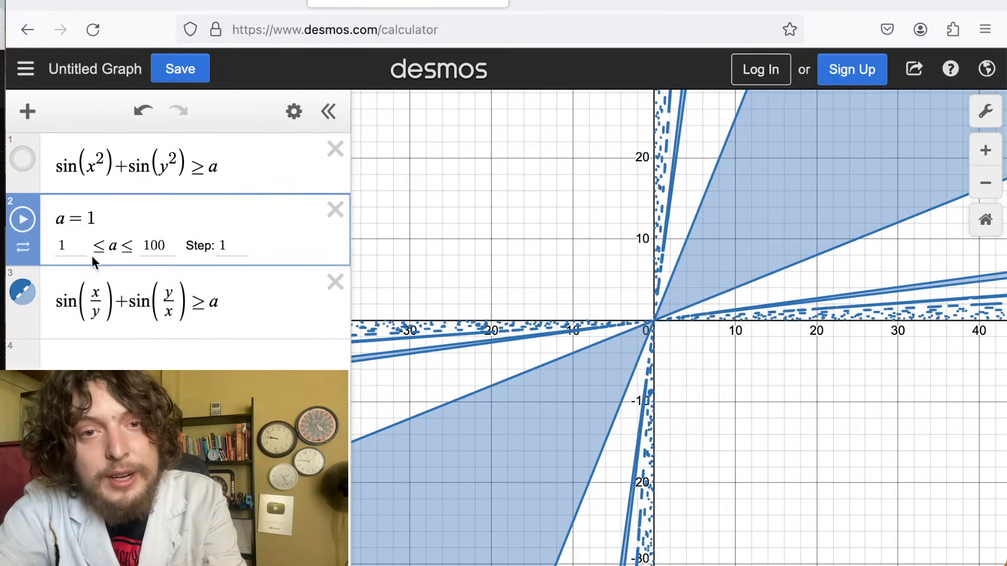
key("Tab")
type("-")
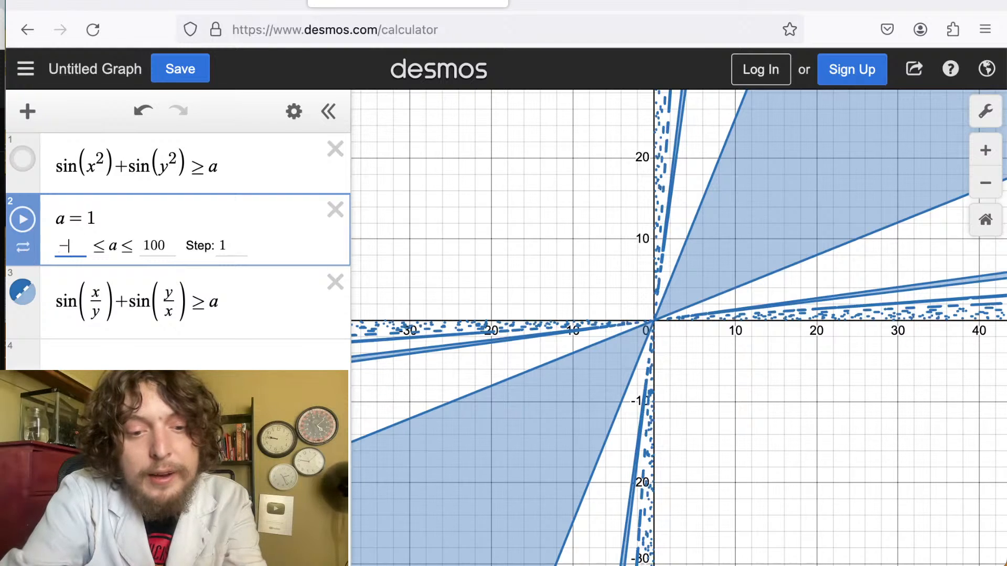
type("30")
key("Tab")
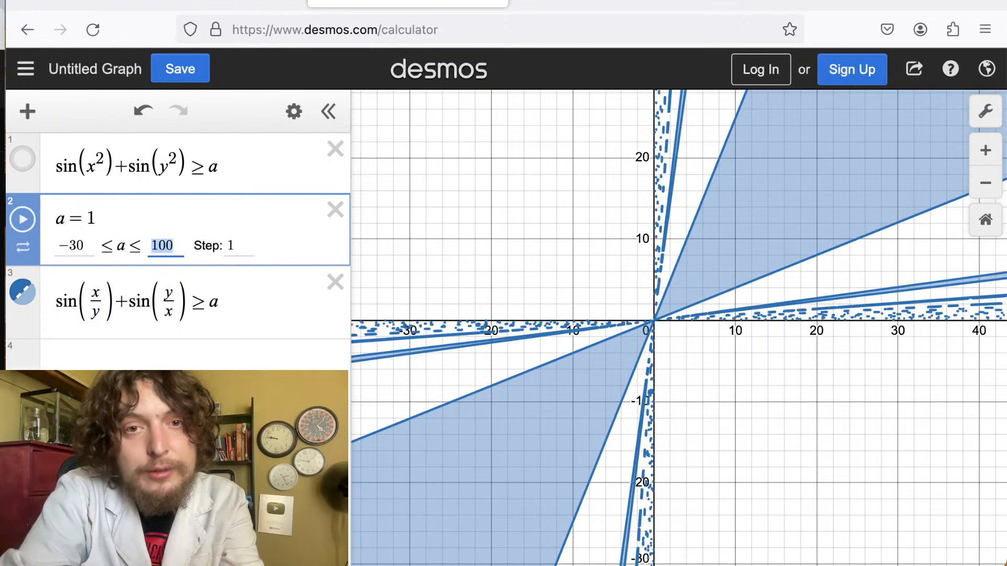
type("30")
left_click(236, 244)
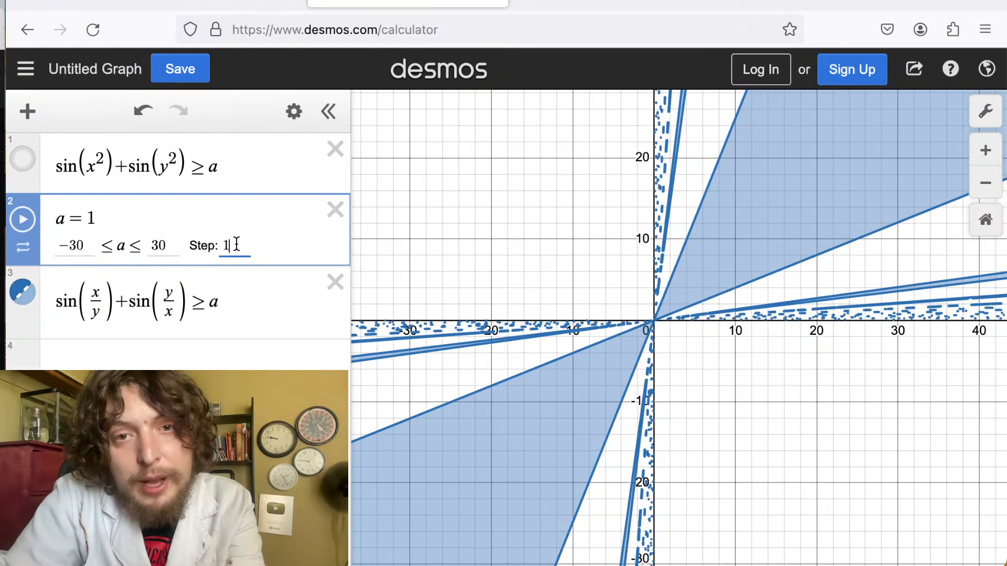
type(".01")
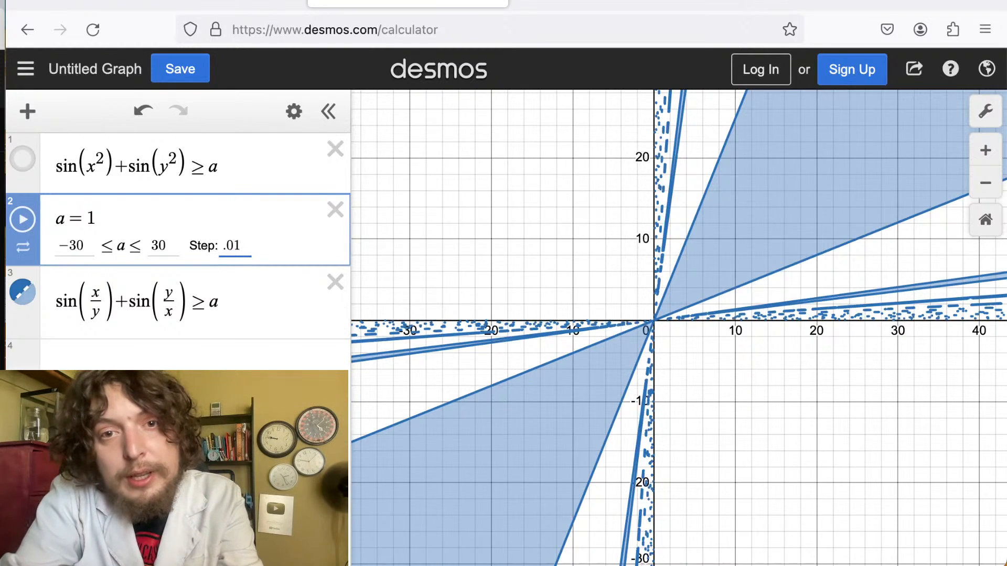
key("Return")
Set a to 0 and delete the plus sign between the two sines of the third expression.
left_click(201, 243)
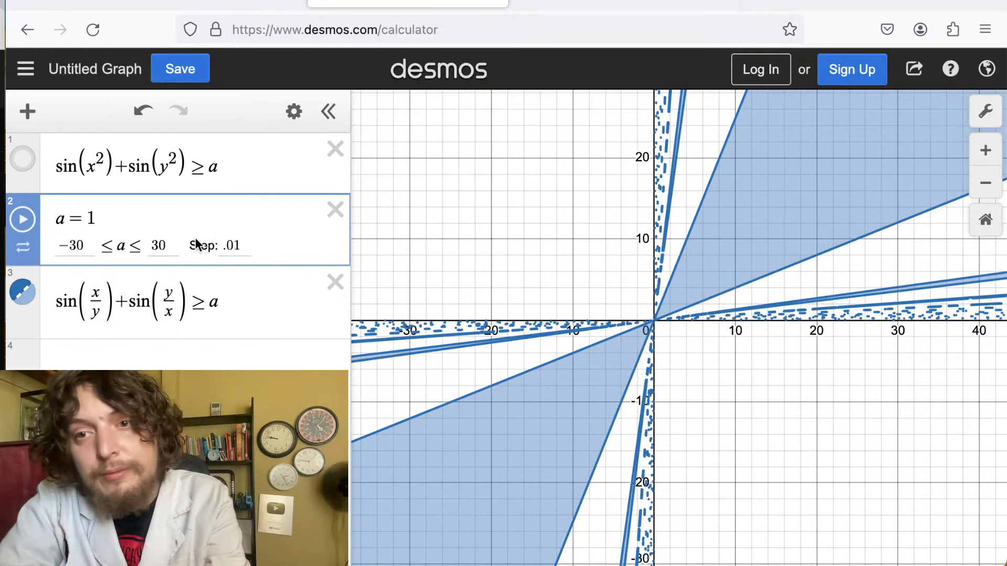
left_click(199, 356)
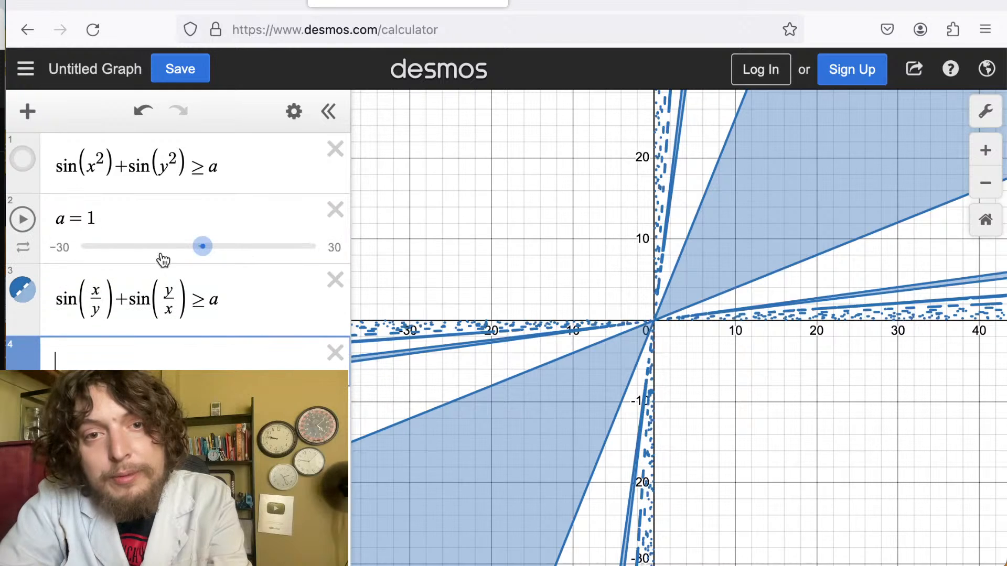
mouse_move(202, 256)
left_mouse_down()
mouse_move(152, 259)
mouse_move(209, 256)
mouse_move(194, 257)
left_mouse_up()
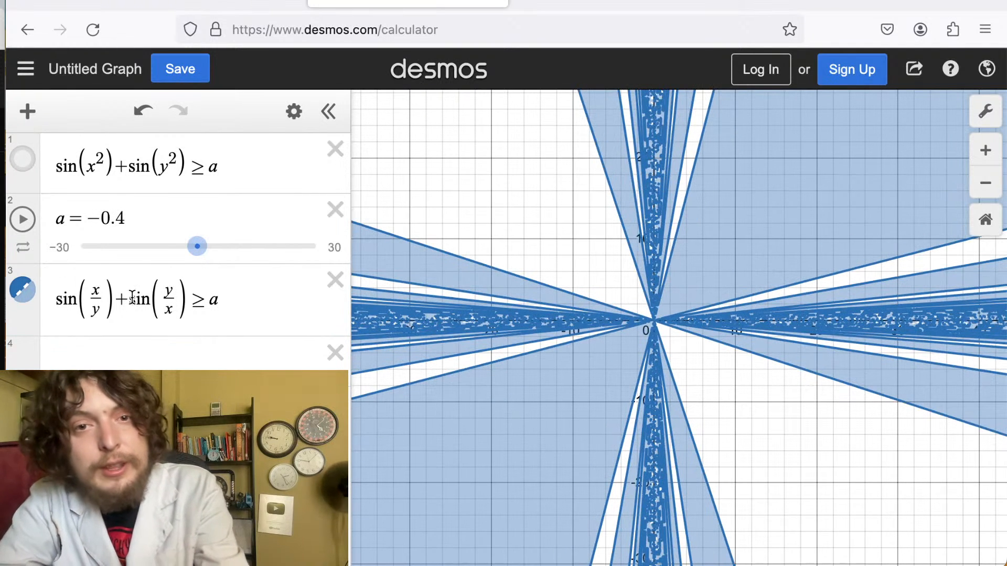
left_click(127, 302)
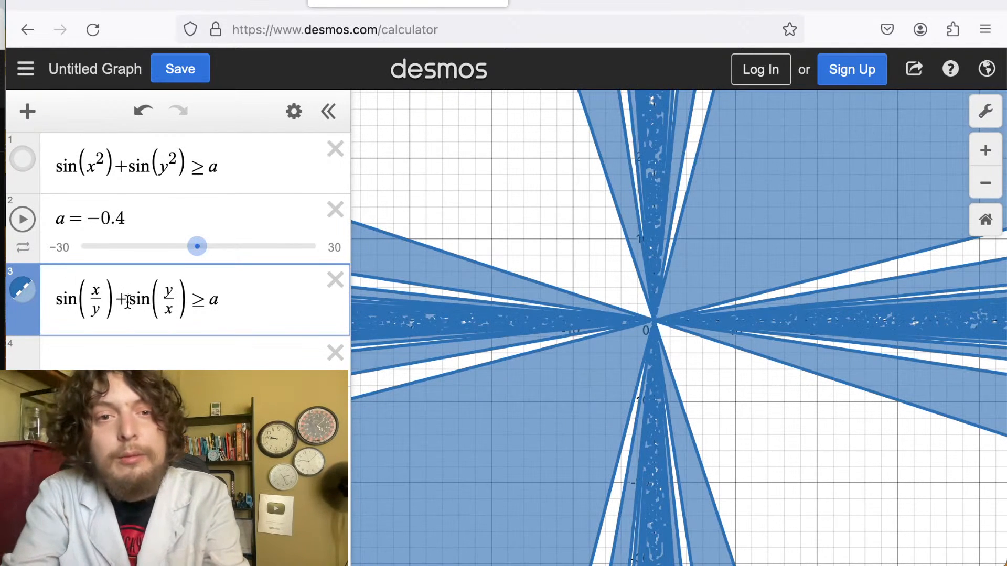
key("BackSpace")
mouse_move(198, 246)
left_mouse_down()
mouse_move(135, 246)
mouse_move(197, 249)
left_mouse_up()
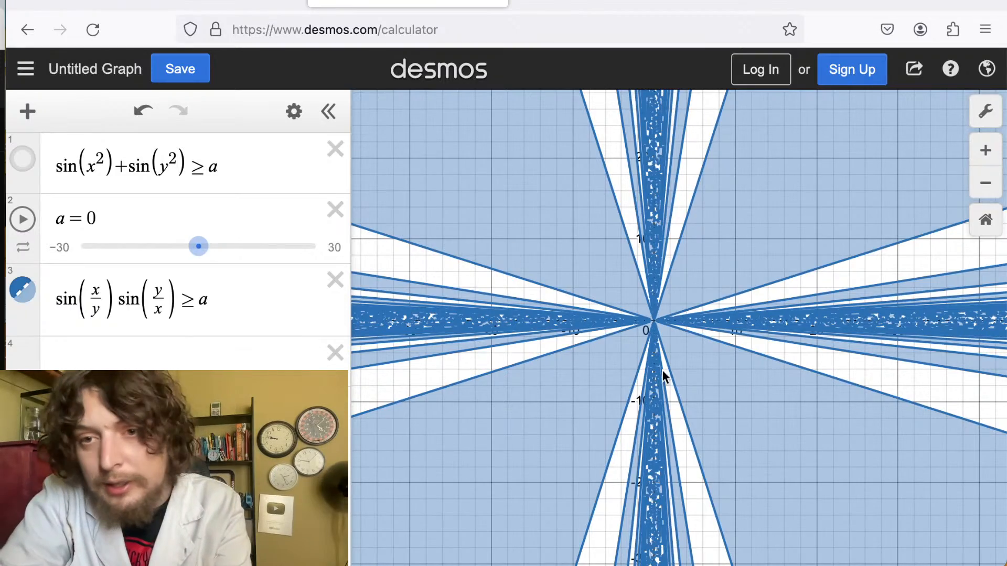
Reinsert the plus sign between the two sines.
scroll(662, 370, "up", 5)
scroll(662, 369, "down", 6)
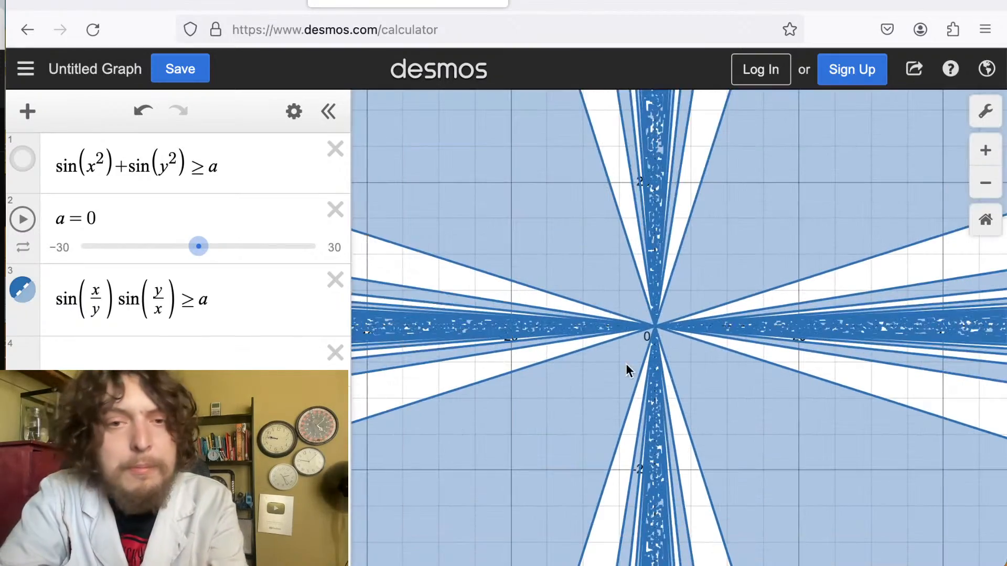
left_click(116, 300)
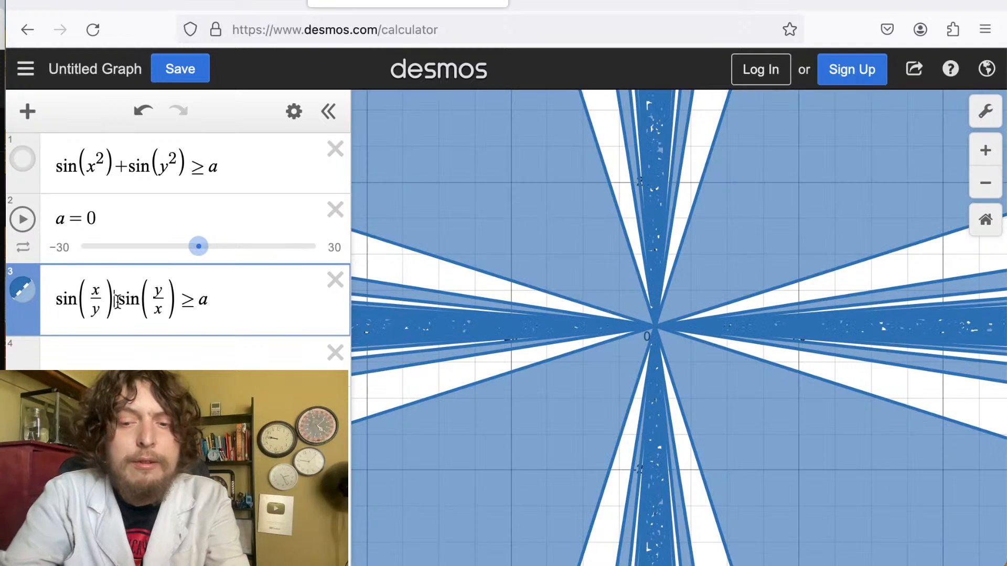
type("+")
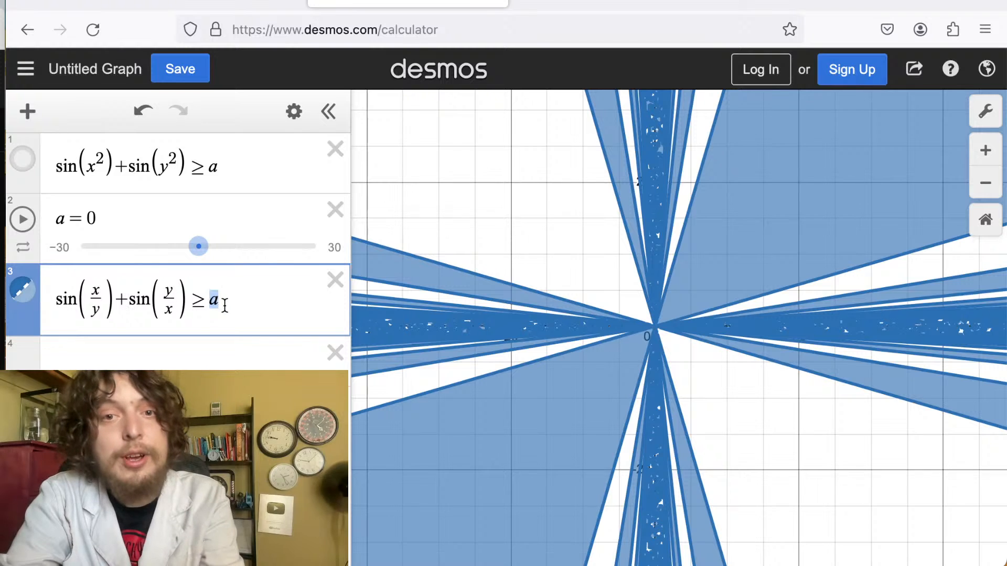
Replace the right side a with tan(x).
type("tan(x)")
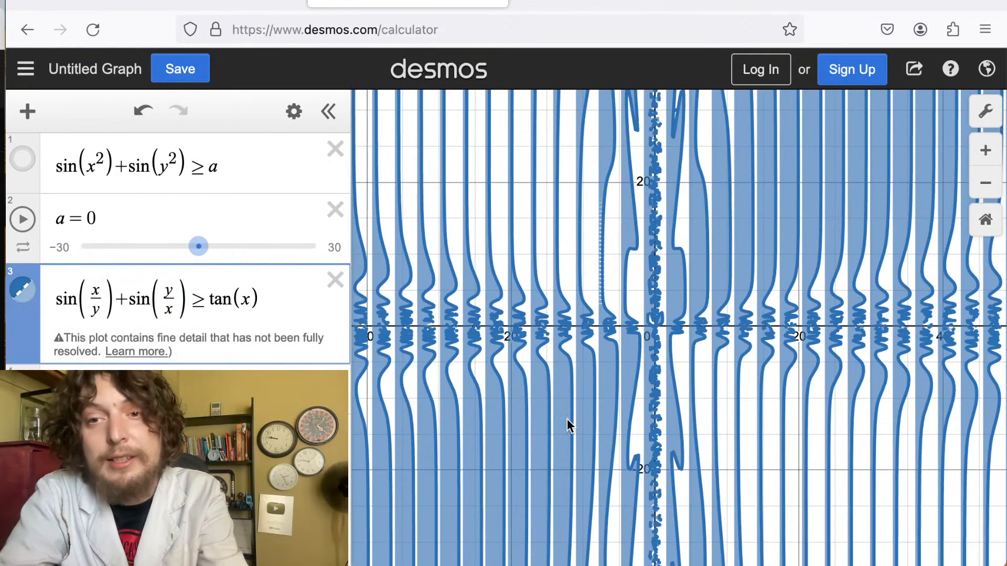
left_click(567, 418)
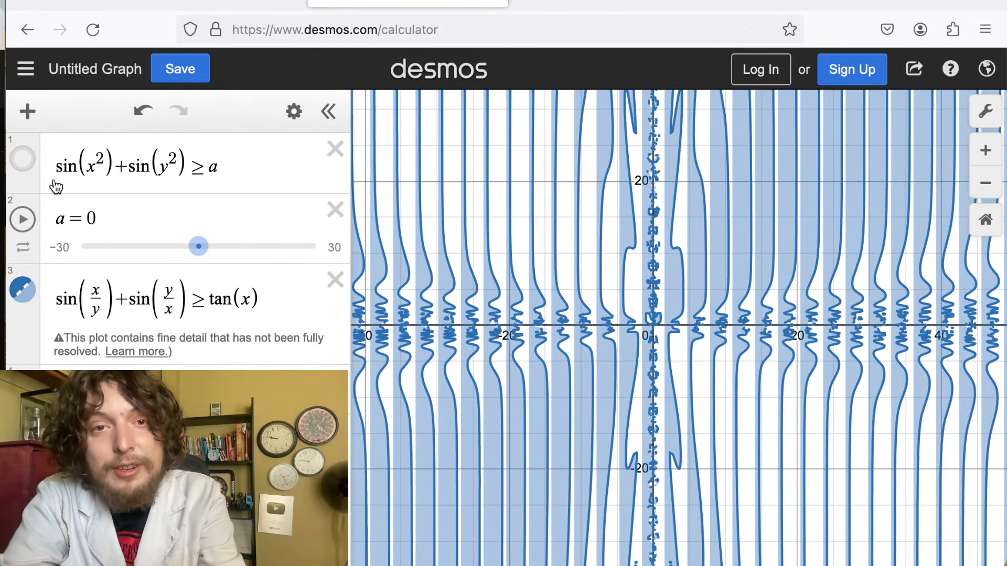
left_click_drag(606, 315, 575, 281)
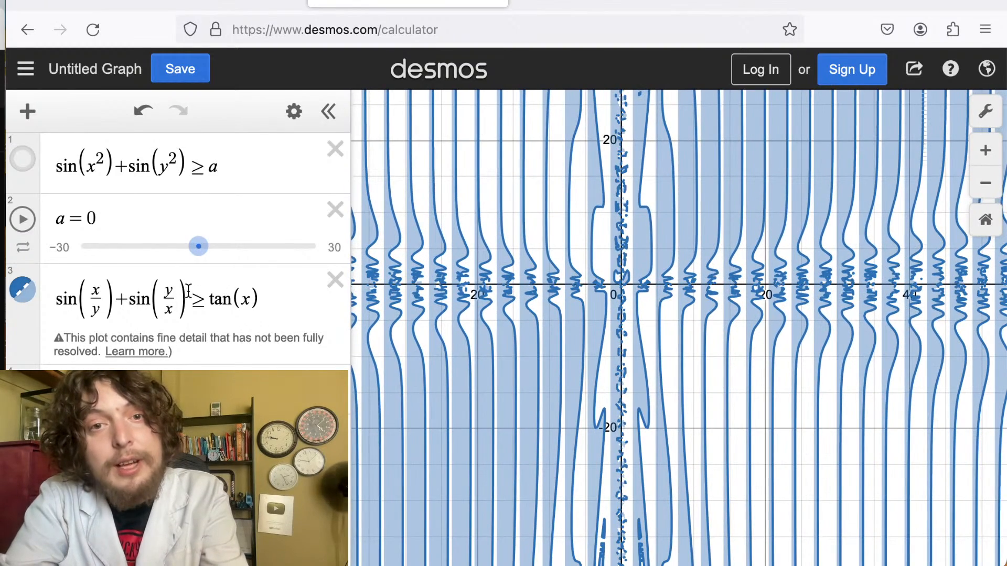
Multiply both sine fractions' numerators by a, making ax/y and ay/x, and set a to 3.
left_click(166, 289)
type("d")
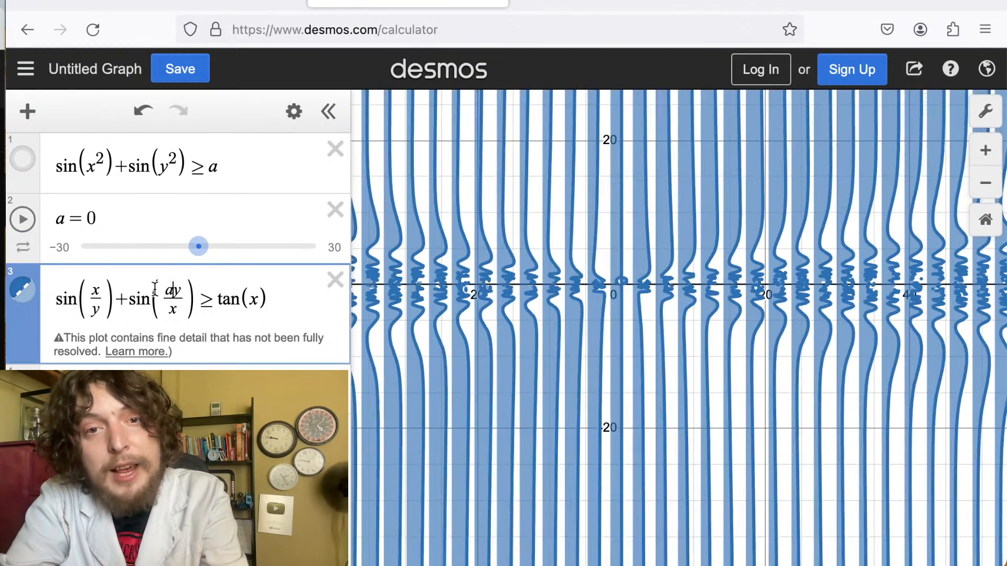
left_click(92, 290)
type("a")
mouse_move(198, 246)
left_mouse_down()
mouse_move(137, 256)
mouse_move(210, 256)
left_mouse_up()
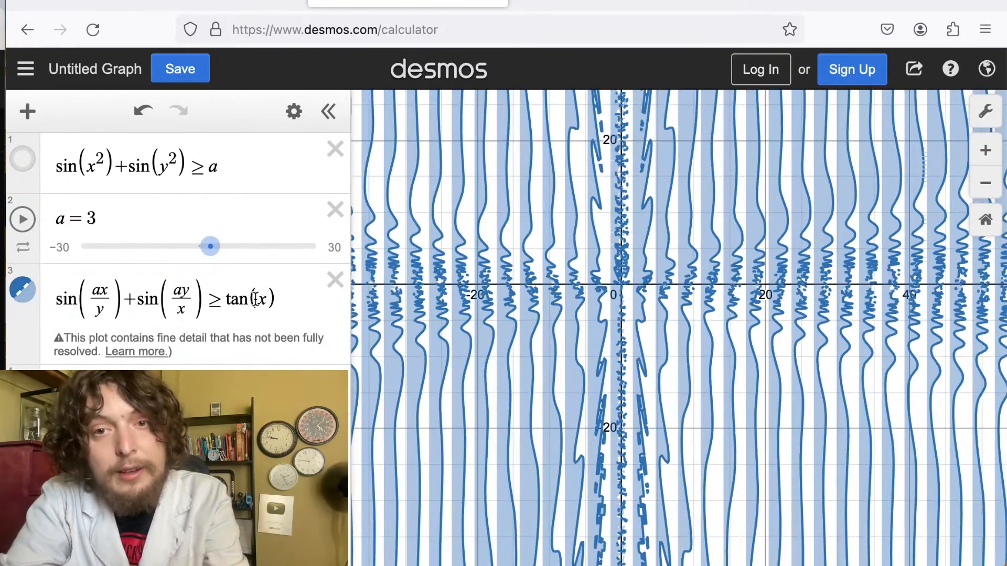
Replace tan(x) on the right side with sin(x) and set a to 4.
left_click_drag(248, 304, 230, 303)
type("sin")
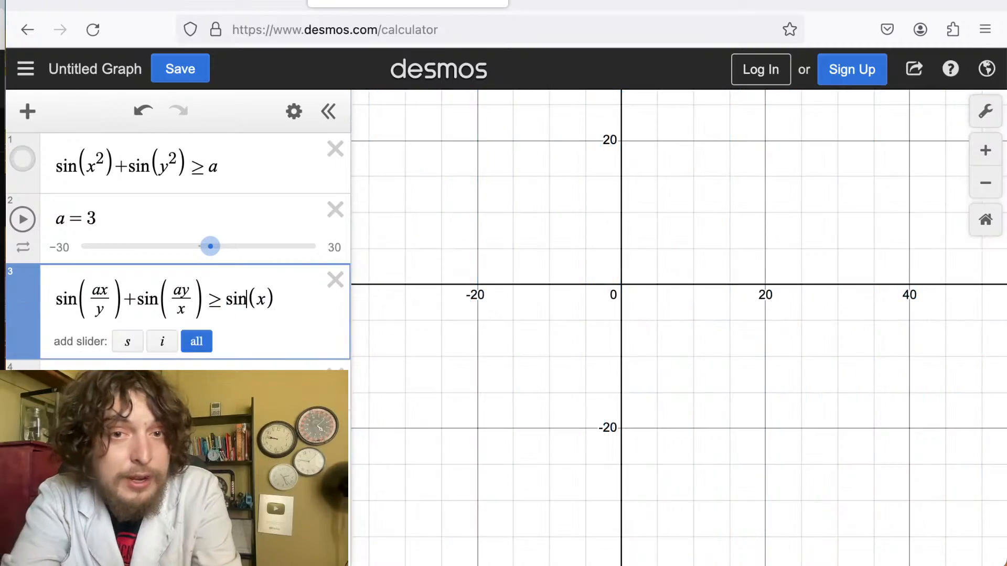
mouse_move(210, 246)
left_mouse_down()
mouse_move(303, 216)
mouse_move(218, 247)
left_mouse_up()
scroll(641, 307, "down", 4)
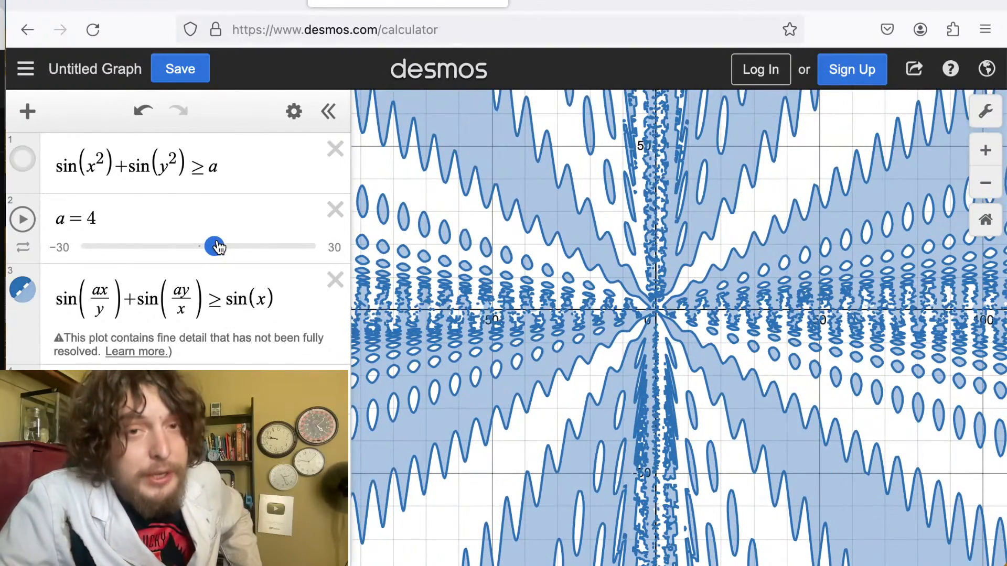
Copy the inequality and paste it over x + y + z = a in the 3D calculator tab.
left_click_drag(284, 299, 36, 293)
key("ctrl+c")
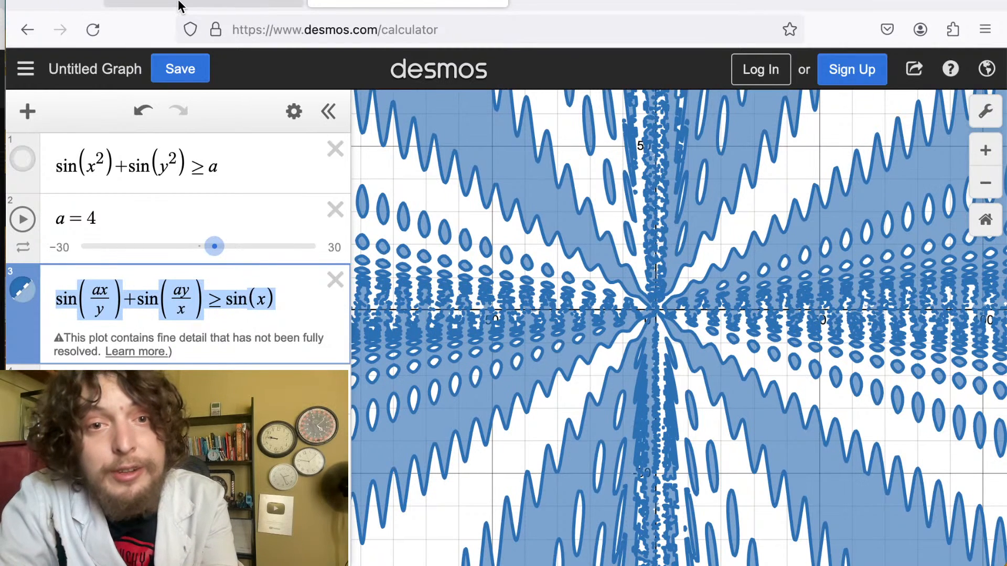
left_click(178, 5)
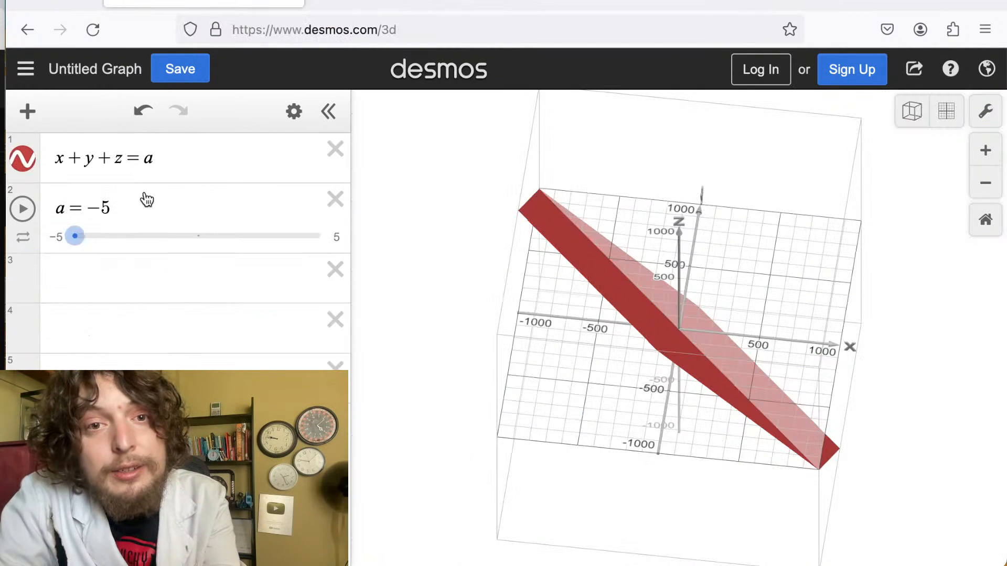
left_click(172, 162)
key("ctrl+a")
key("ctrl+v")
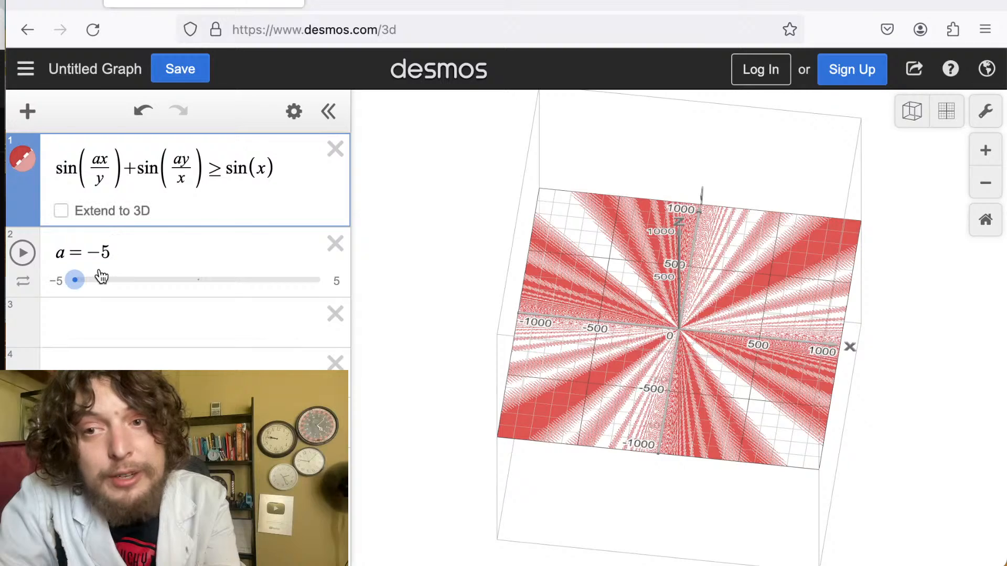
Turn Extend to 3D on for the pasted inequality and back off.
left_click_drag(643, 311, 643, 214)
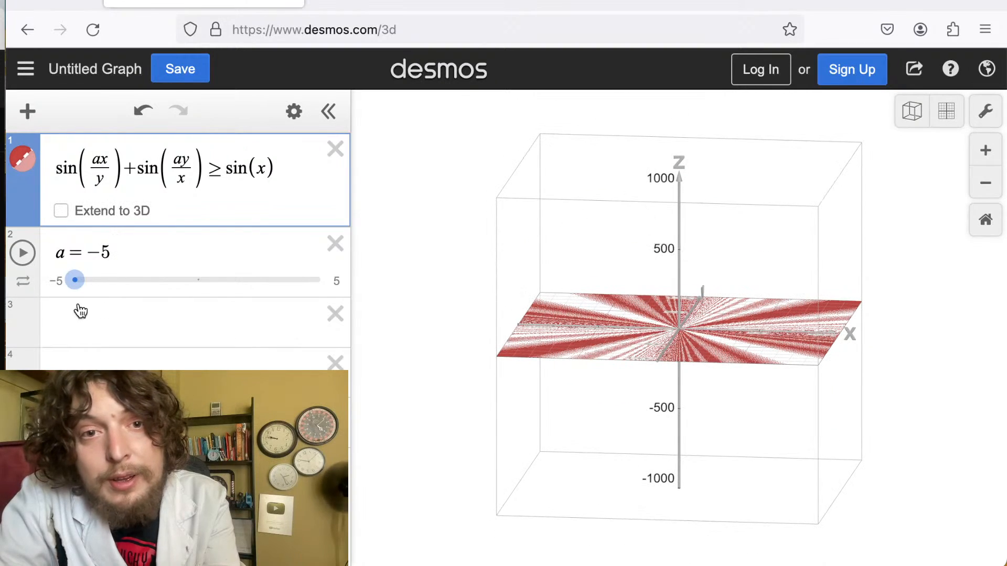
left_click(60, 211)
left_click_drag(481, 388, 598, 320)
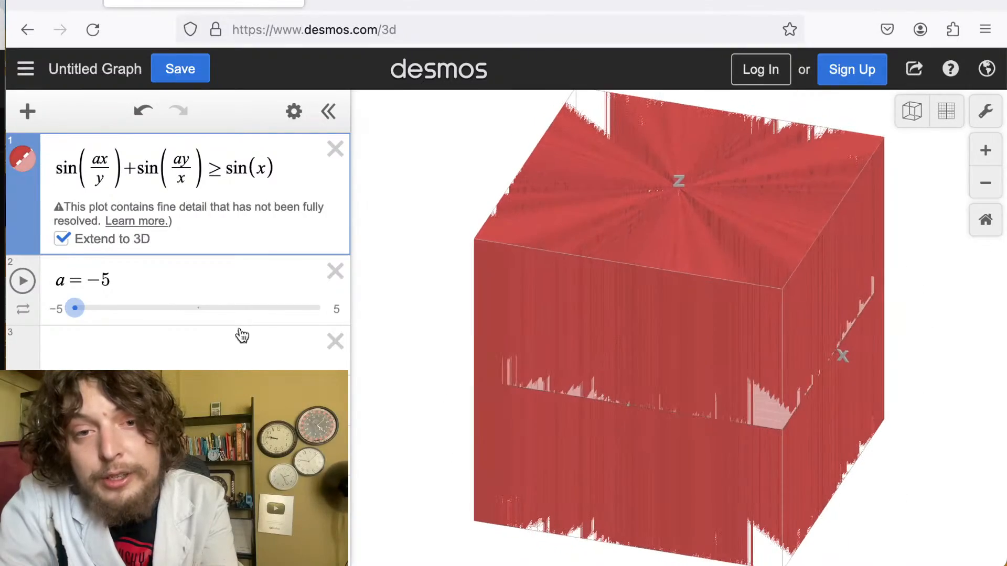
left_click(62, 239)
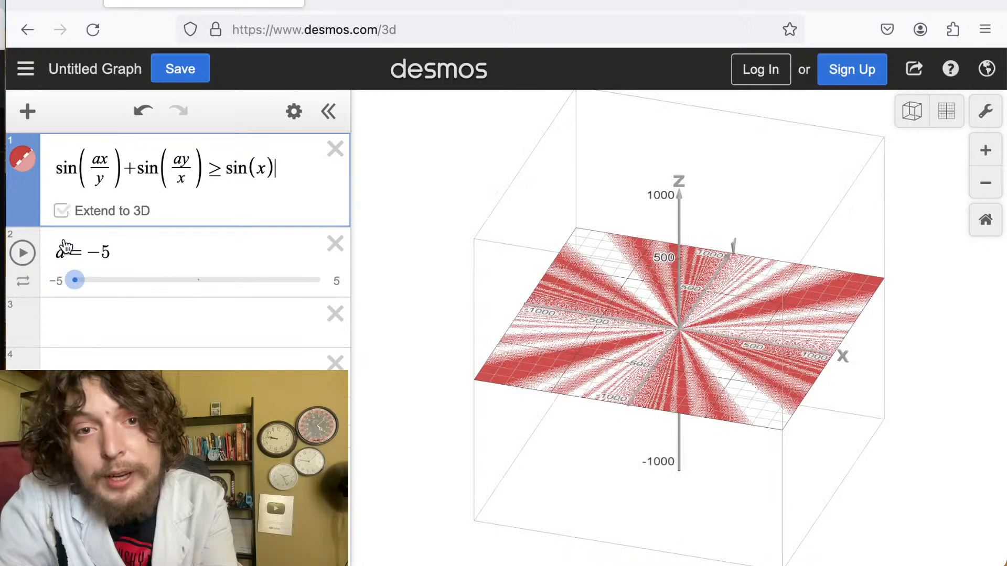
Replace x in the right-side sine with z.
double_click(265, 176)
type("z")
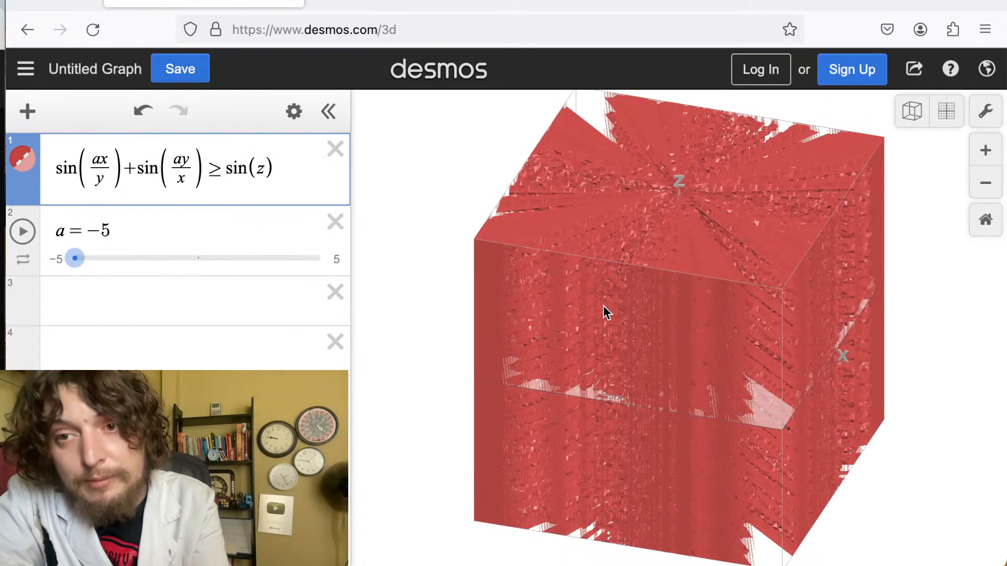
left_click_drag(603, 305, 685, 188)
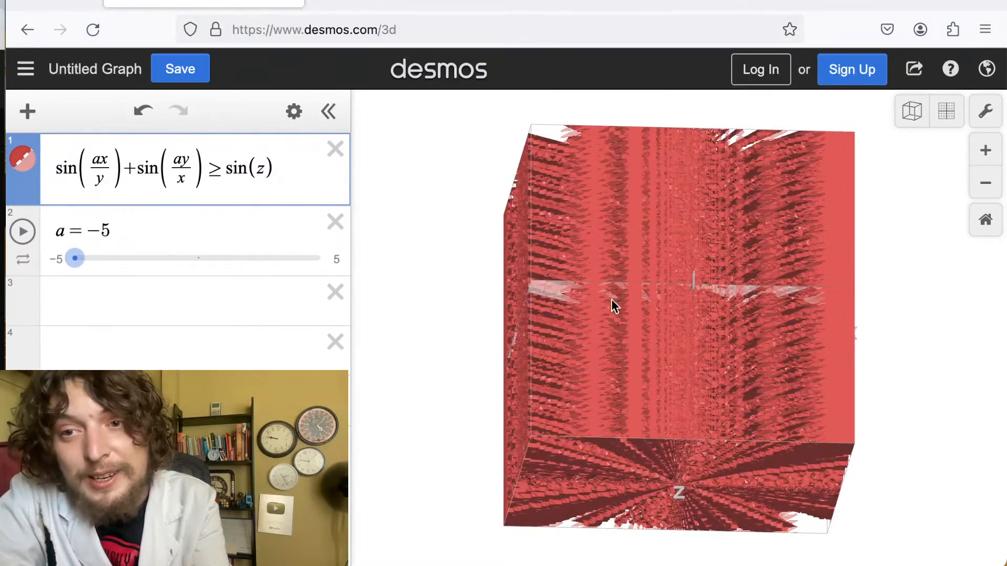
left_click_drag(611, 299, 735, 124)
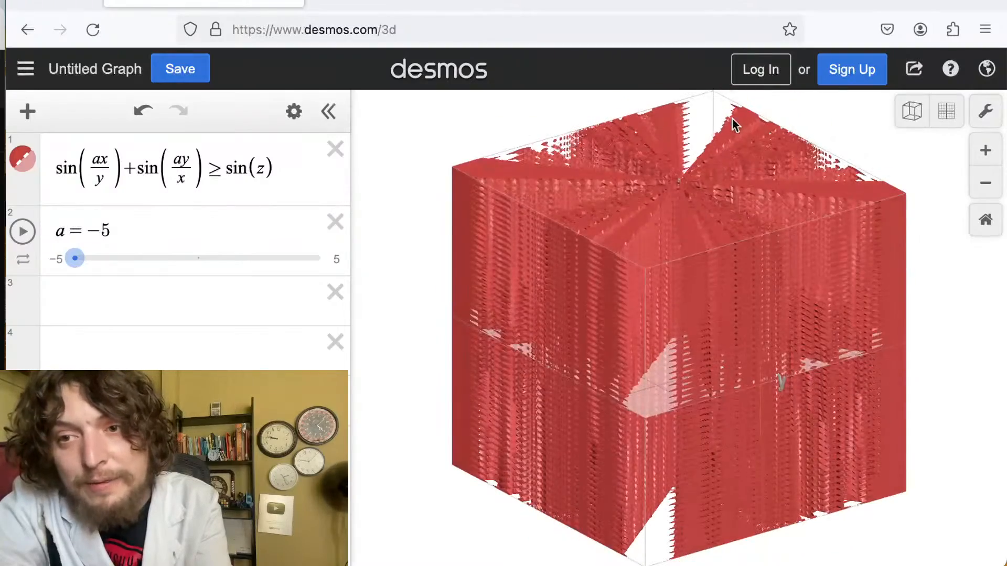
Simplify the second sine term by removing the x denominator, leaving sin(ay).
left_click_drag(717, 310, 669, 210)
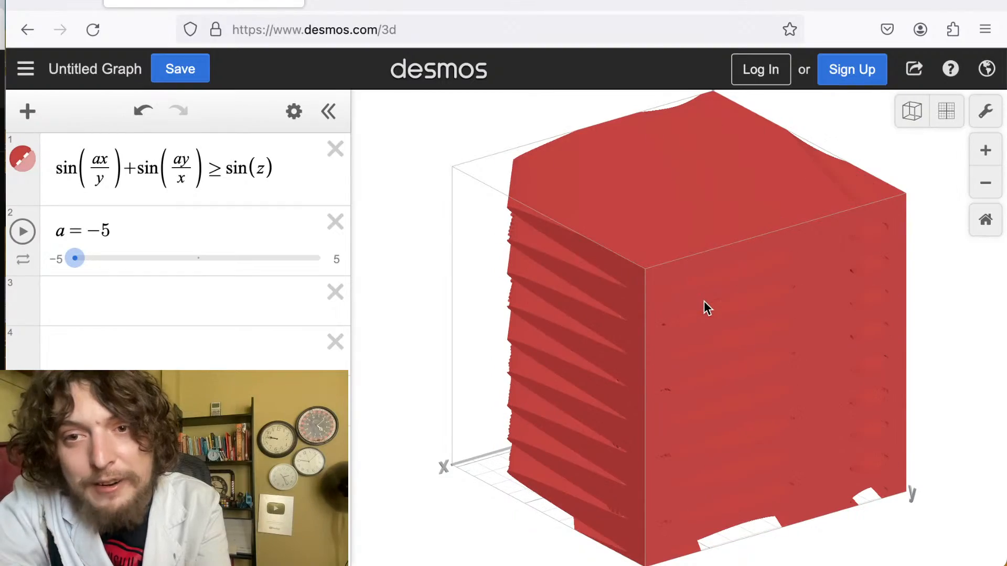
scroll(704, 302, "down", 10)
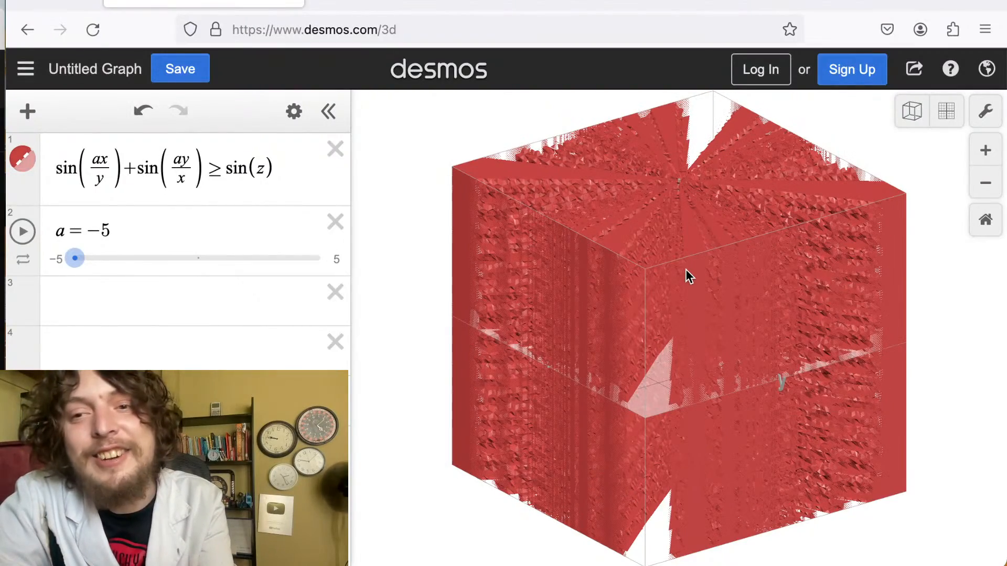
scroll(685, 269, "down", 5)
scroll(686, 275, "down", 5)
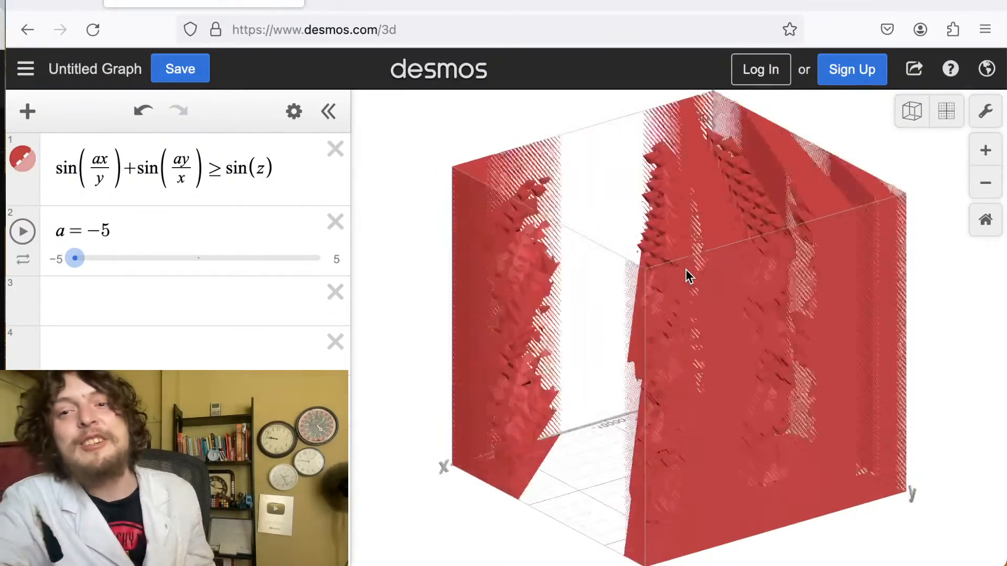
scroll(675, 329, "down", 5)
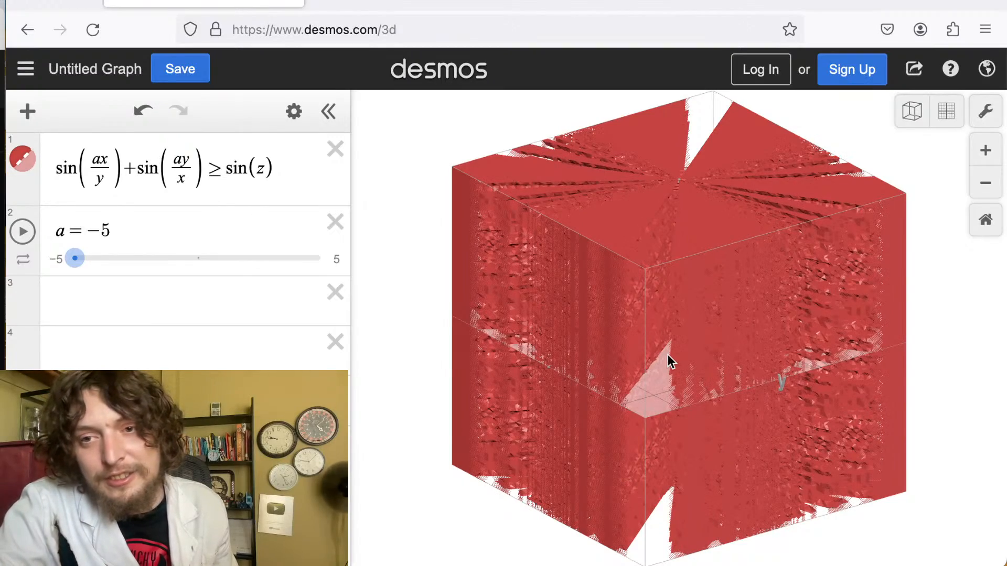
left_click_drag(669, 354, 794, 349)
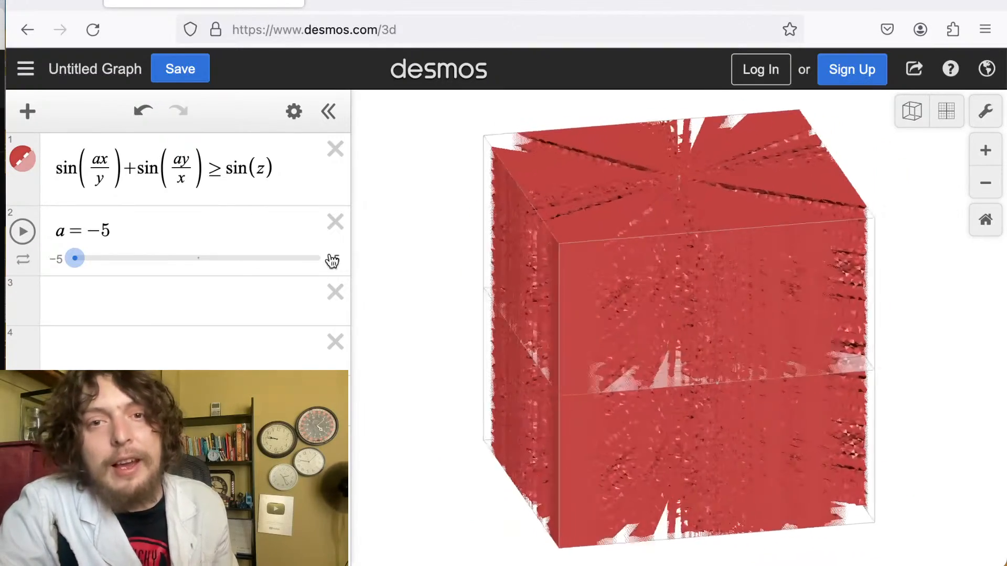
double_click(189, 175)
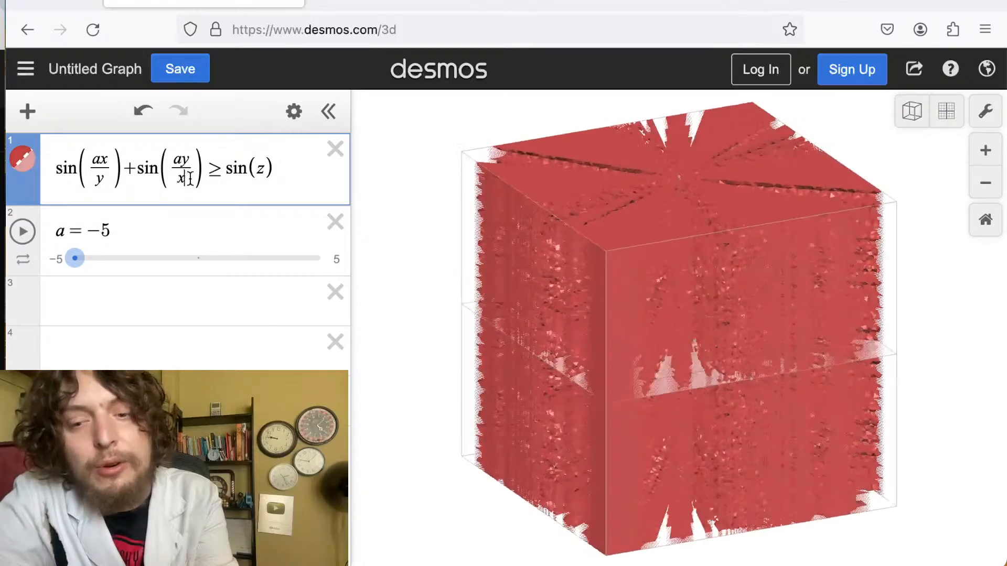
key("BackSpace")
key("BackSpace")
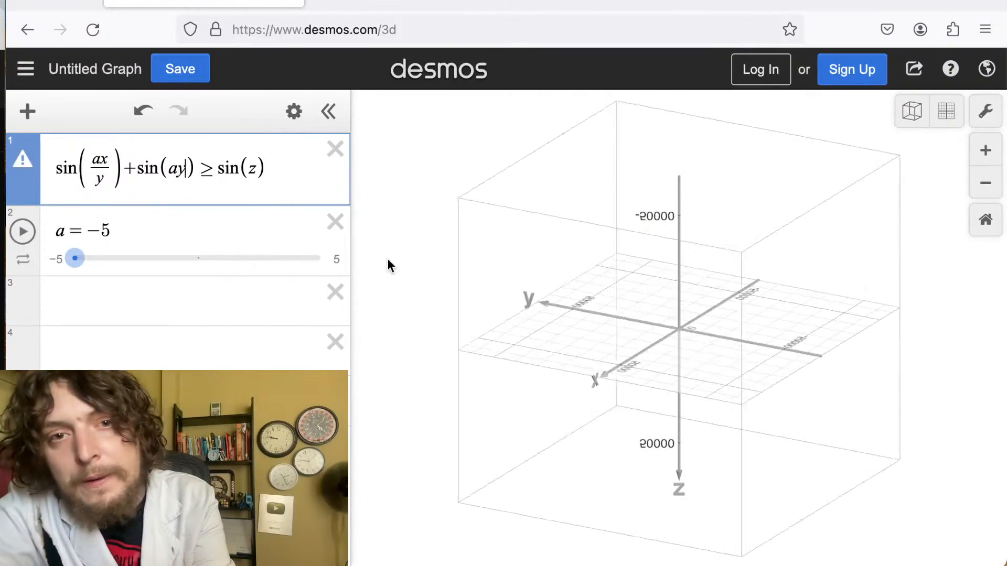
Simplify the first sine term by removing its y denominator, leaving sin(ax).
left_click(468, 282)
left_click_drag(467, 281, 715, 270)
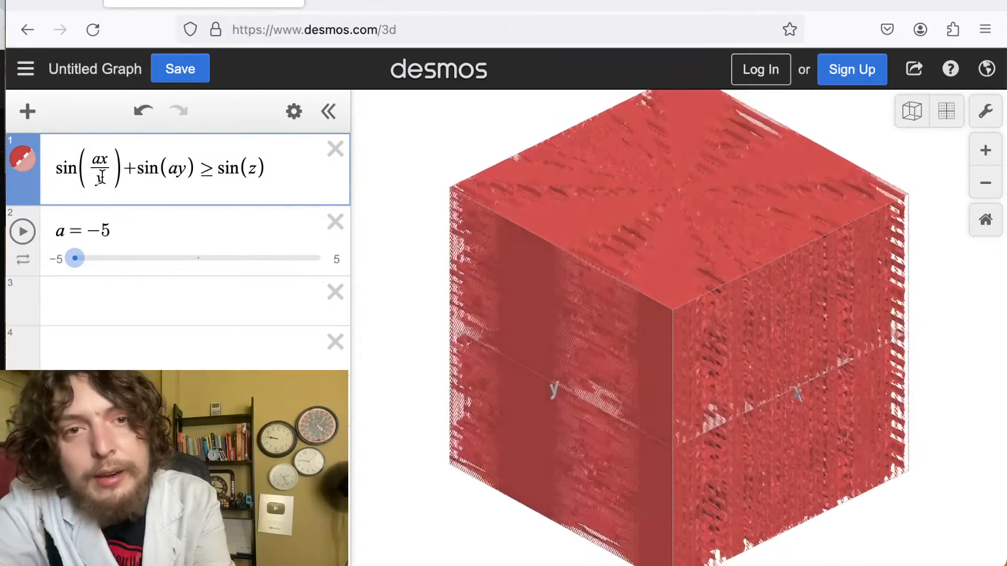
left_click_drag(103, 179, 103, 163)
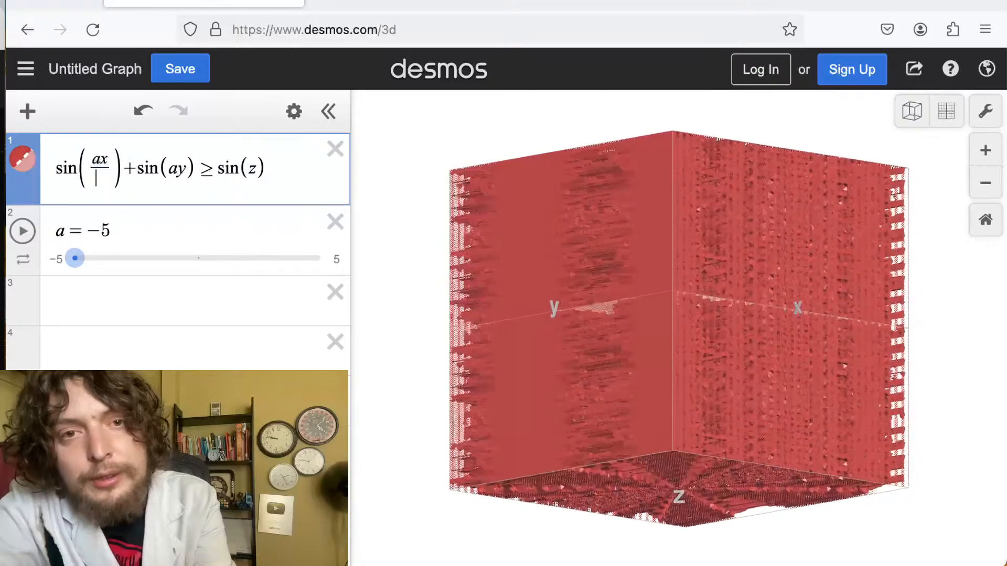
type("ax")
Rotate and zoom the 3D view to examine the region of sin(ax) + sin(ay) ≥ sin(z).
left_click(540, 333)
left_click_drag(540, 332, 725, 502)
left_click(136, 169)
left_click_drag(603, 333, 638, 445)
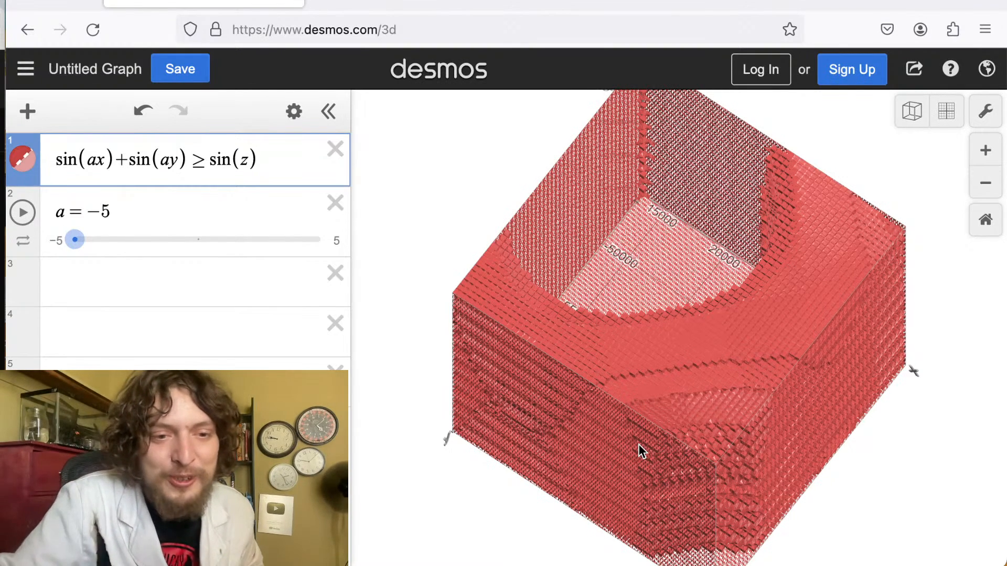
left_click_drag(637, 445, 919, 281)
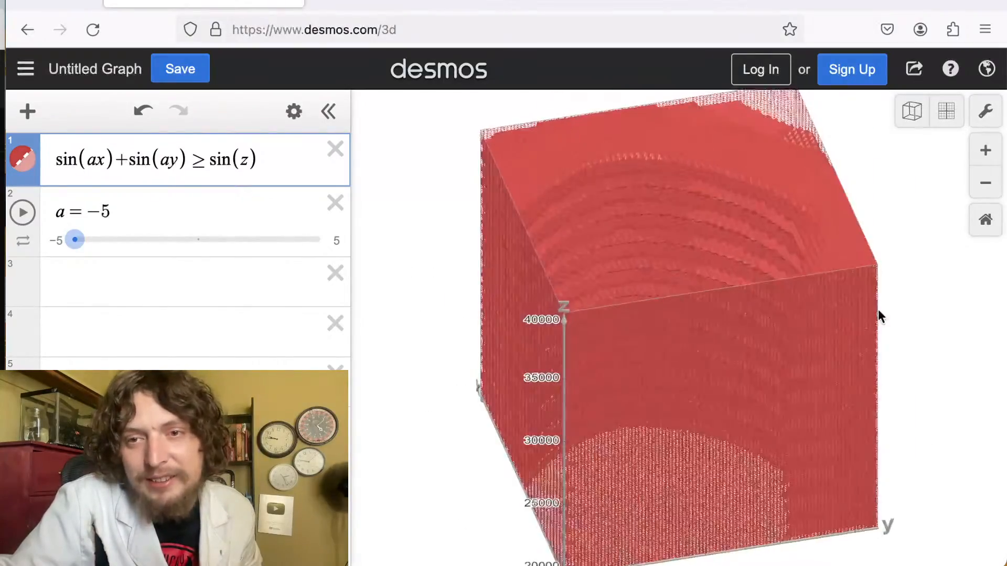
left_click_drag(879, 312, 825, 411)
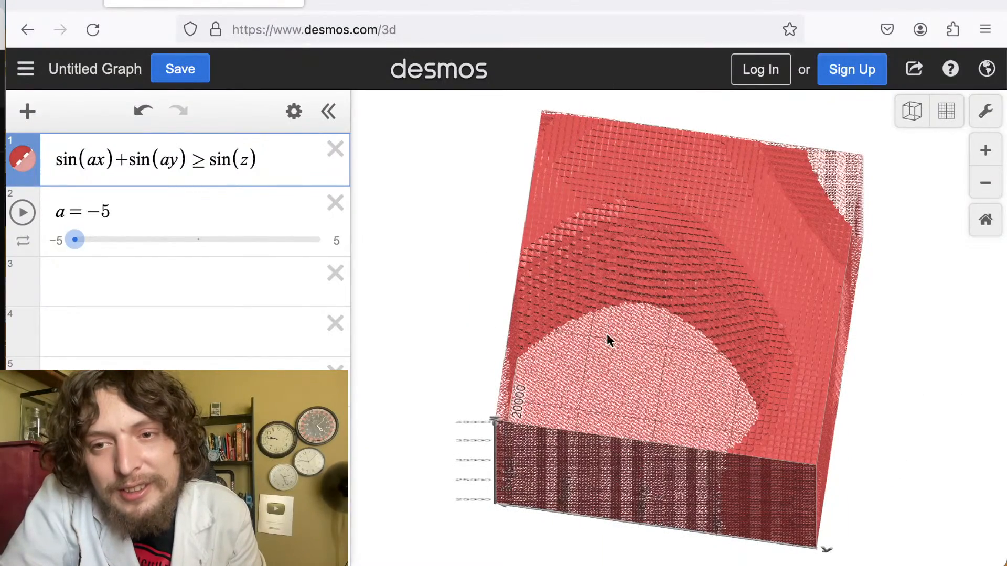
scroll(609, 341, "down", 2)
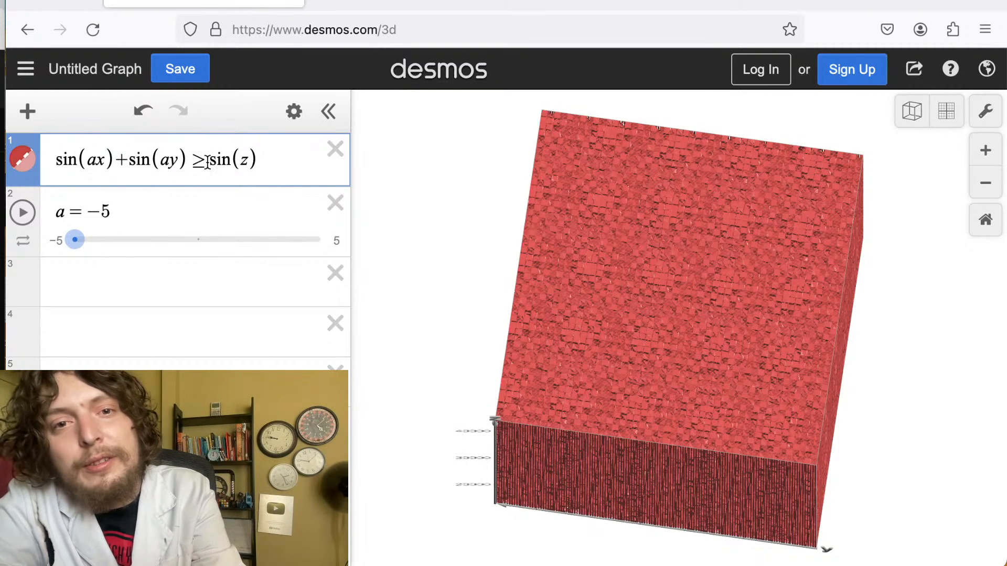
Rewrite the inequality as sin(ax) + sin(ay) + sin(z) ≥ a.
left_click(191, 162)
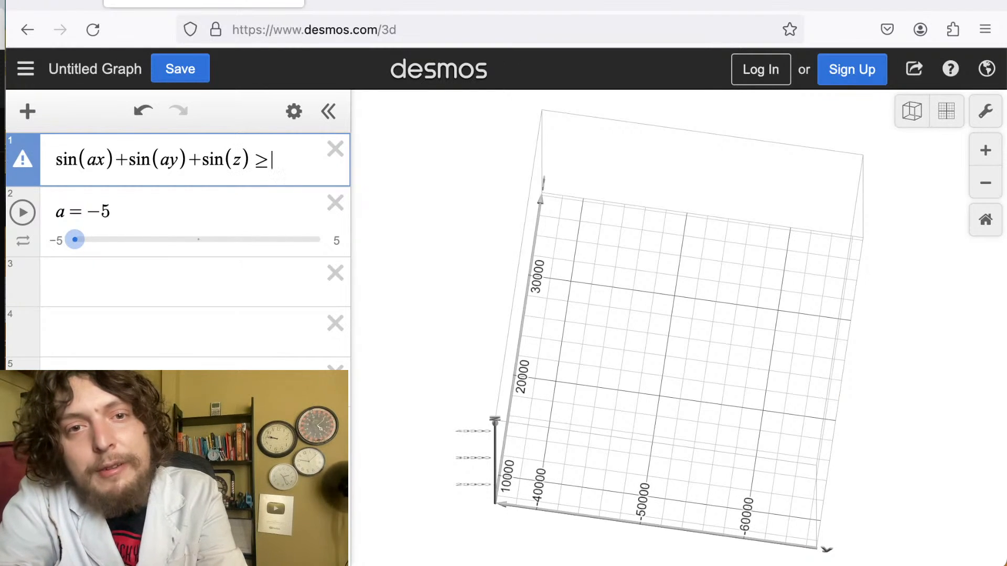
type("a")
left_click_drag(577, 378, 545, 276)
scroll(545, 276, "down", 5)
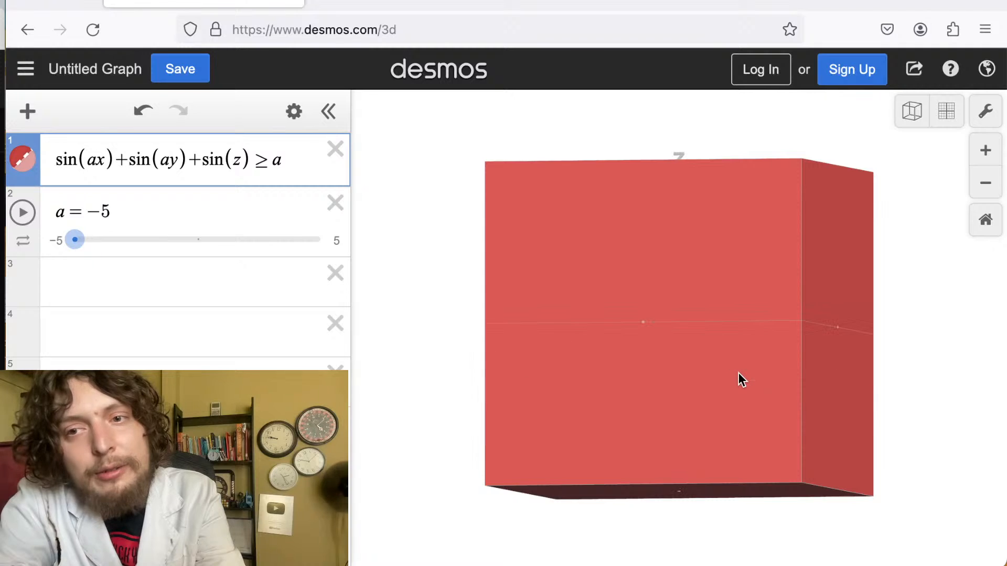
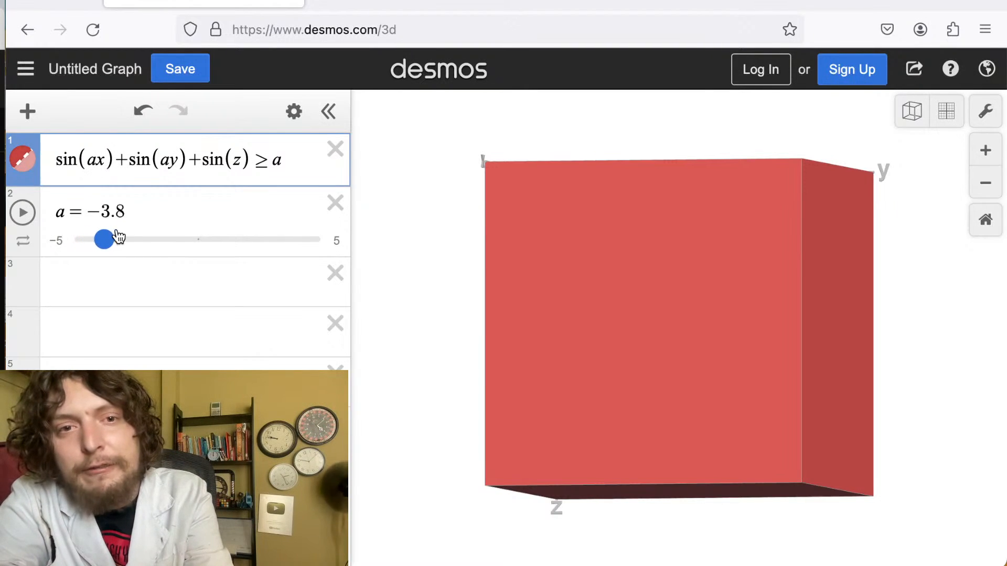
Set the parameter a to 1 using its slider.
left_click_drag(118, 237, 126, 231)
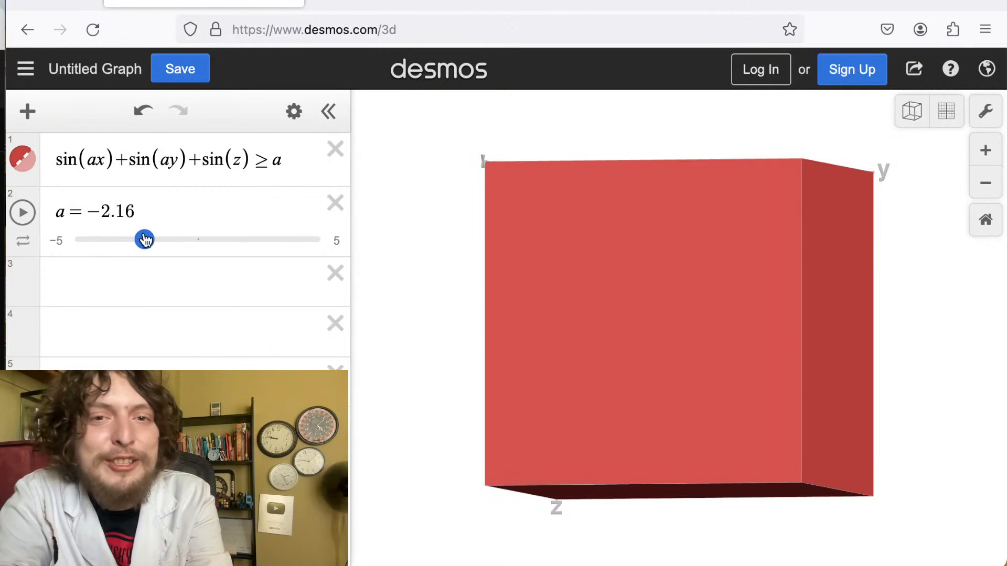
left_click_drag(160, 237, 221, 219)
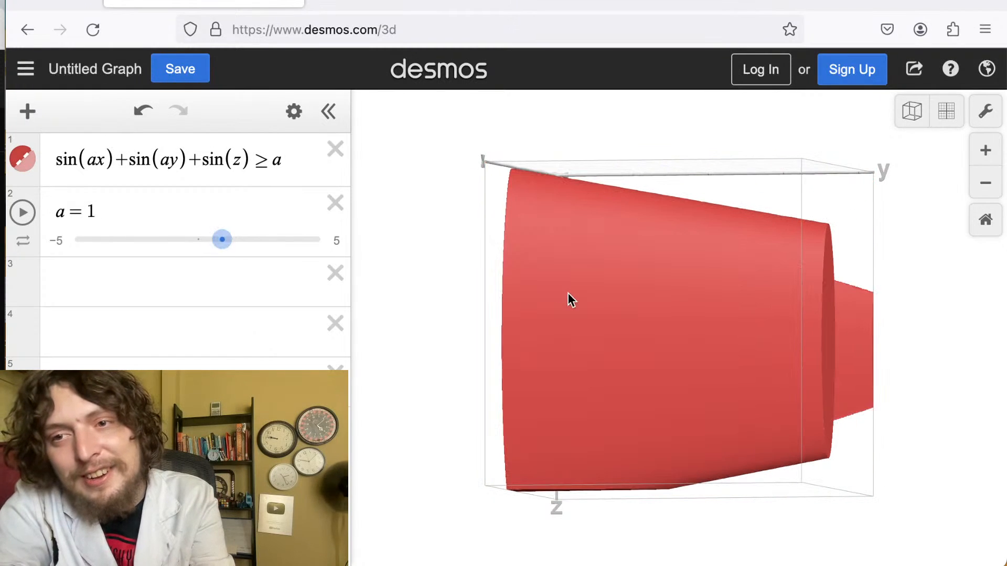
Rotate the 3D view and zoom far out and back in to examine how the region's pattern changes with scale.
left_click_drag(568, 293, 368, 295)
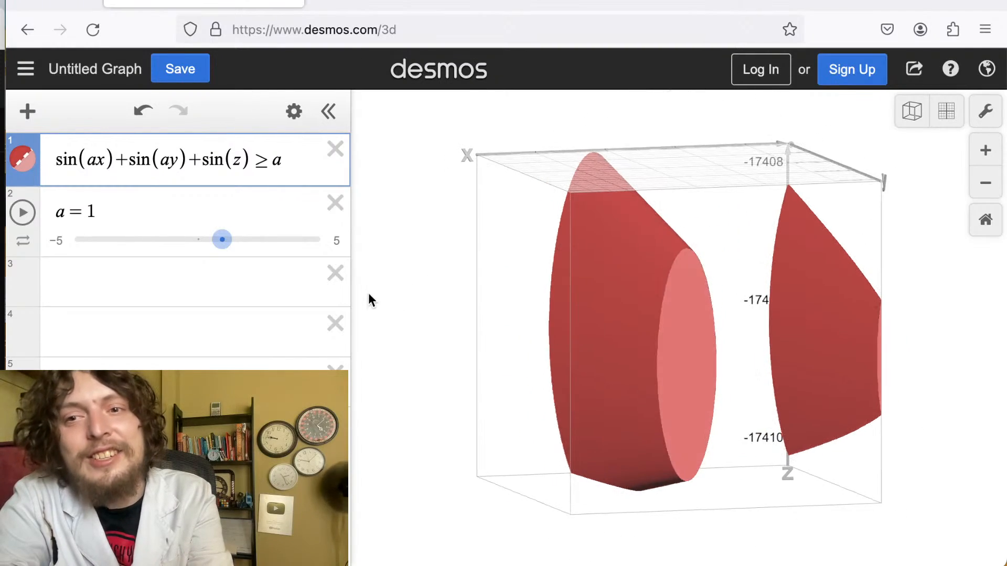
scroll(796, 235, "down", 5)
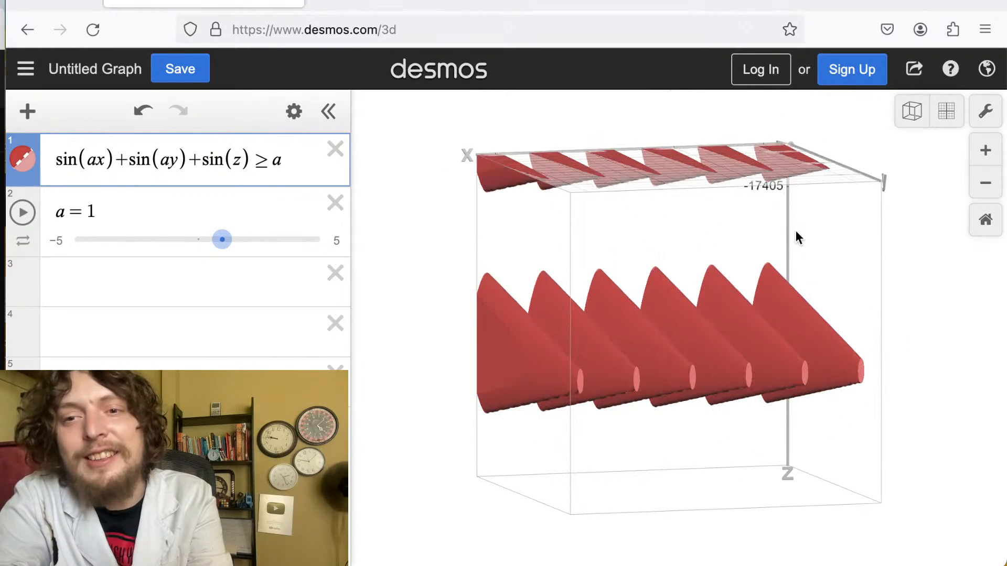
left_click_drag(707, 313, 912, 366)
scroll(797, 463, "down", 10)
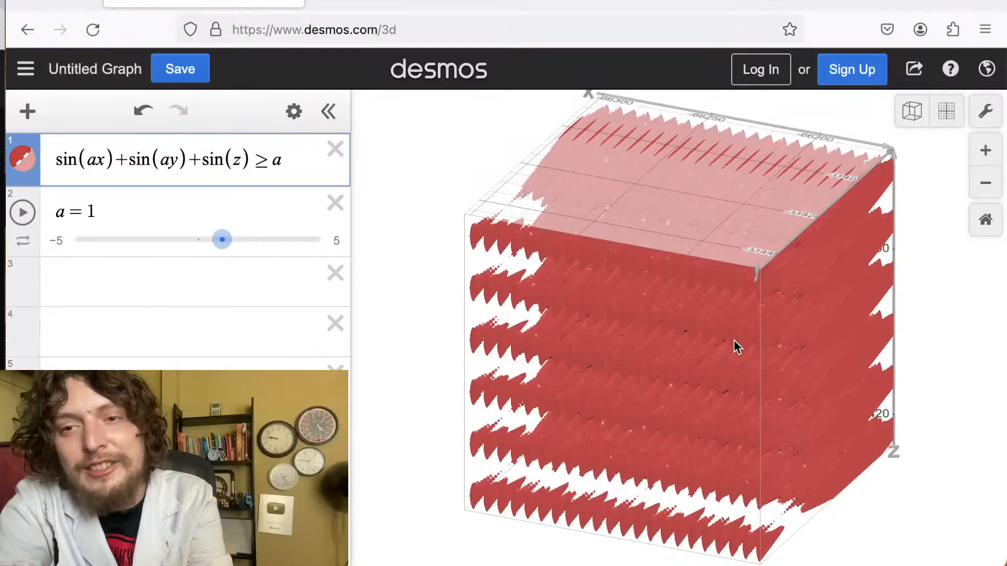
scroll(735, 346, "up", 10)
scroll(734, 346, "down", 10)
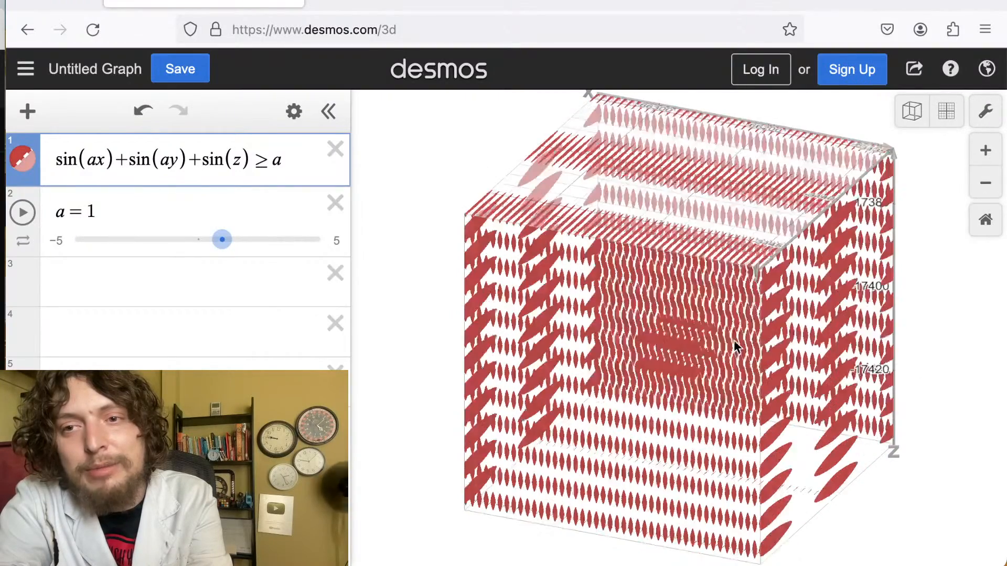
scroll(712, 295, "down", 15)
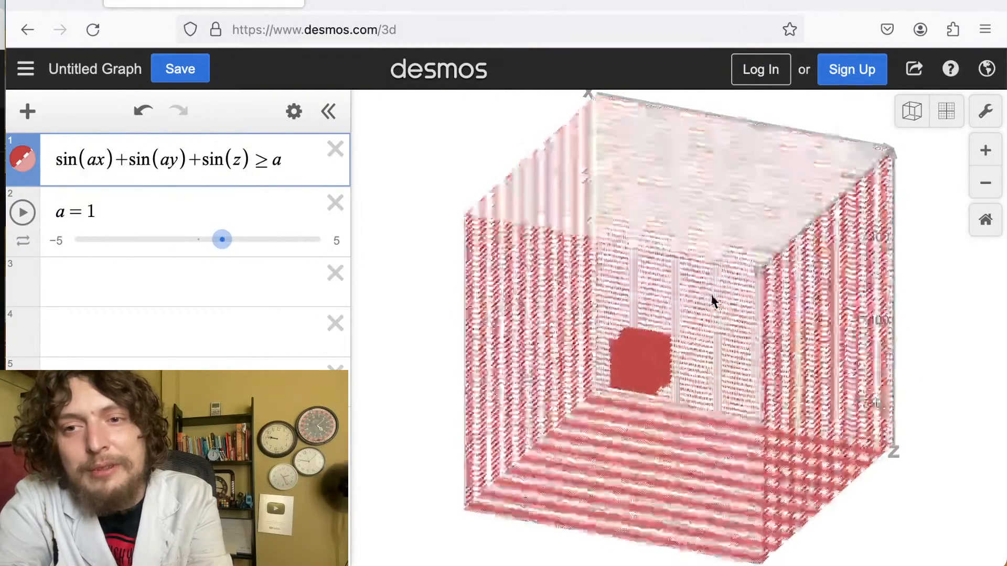
scroll(711, 295, "down", 10)
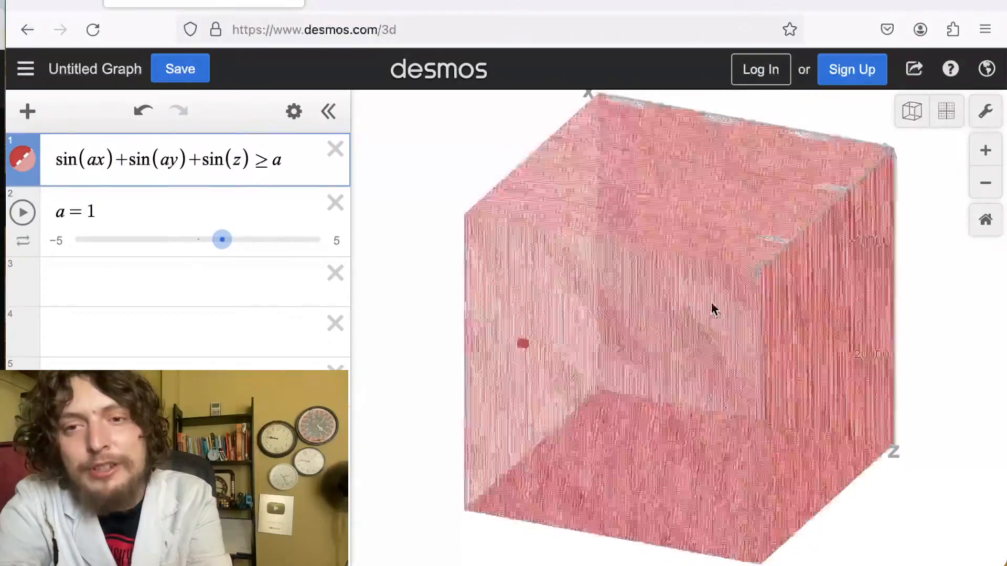
scroll(711, 304, "up", 20)
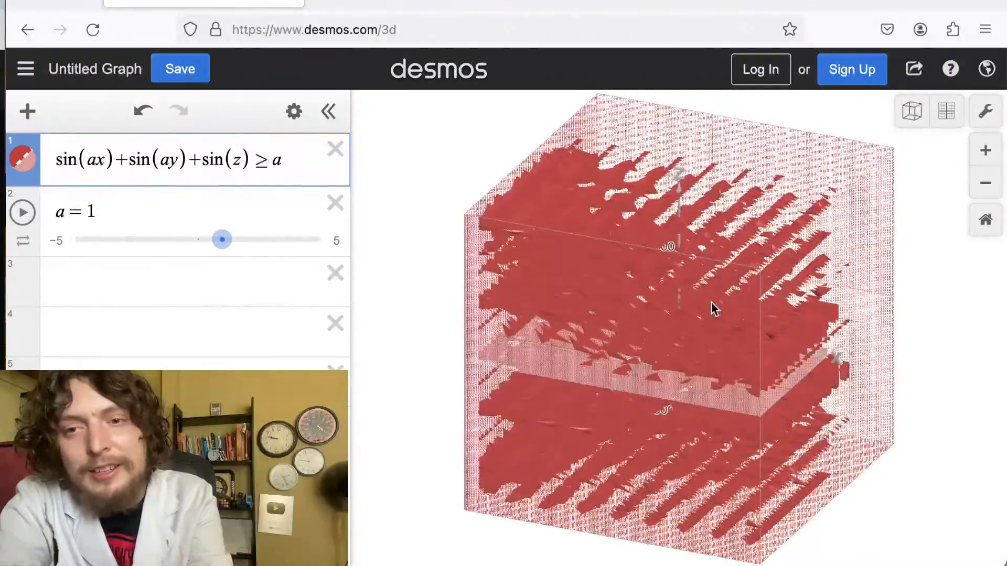
scroll(665, 265, "down", 20)
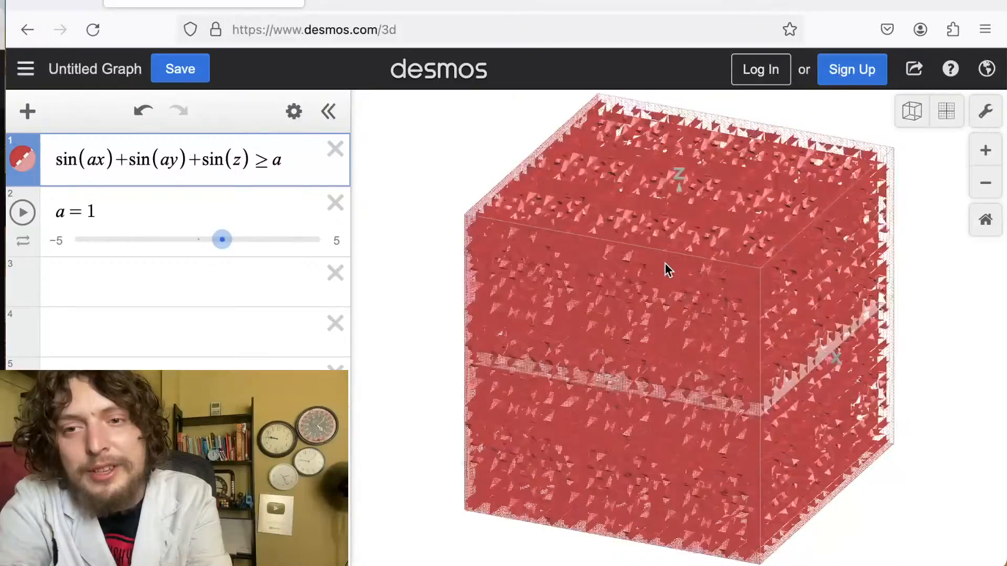
scroll(667, 278, "down", 10)
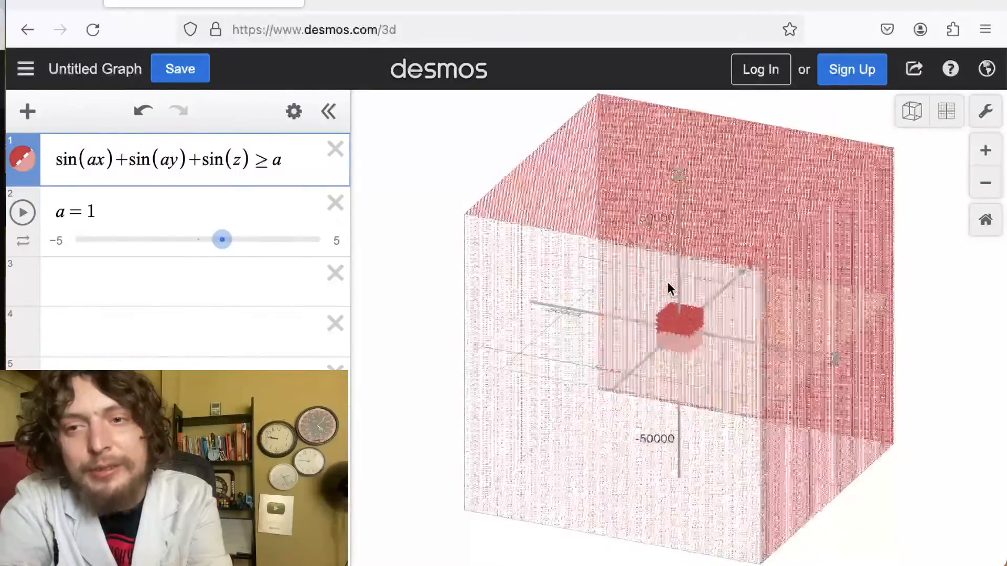
scroll(668, 285, "up", 4)
scroll(668, 289, "up", 10)
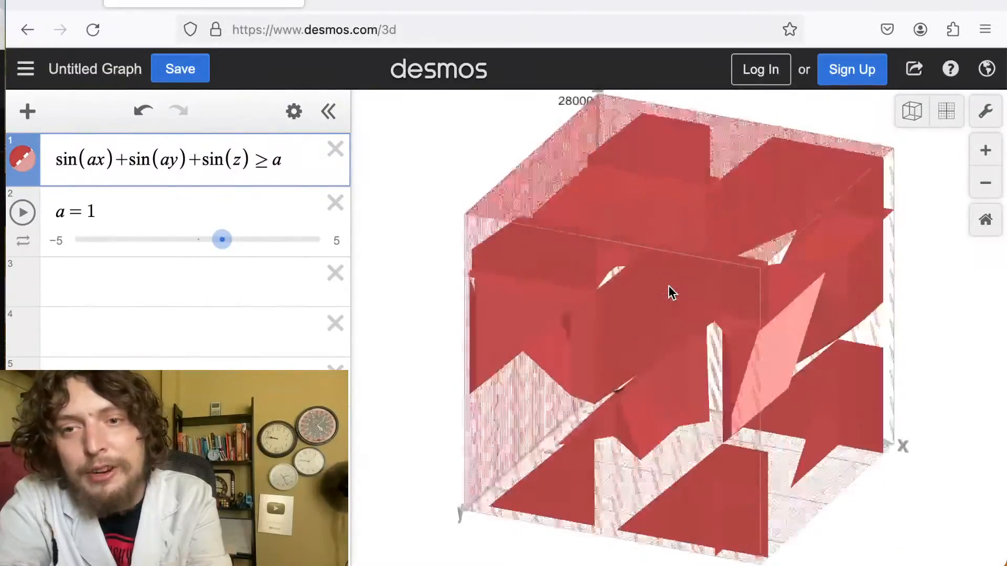
scroll(632, 281, "down", 5)
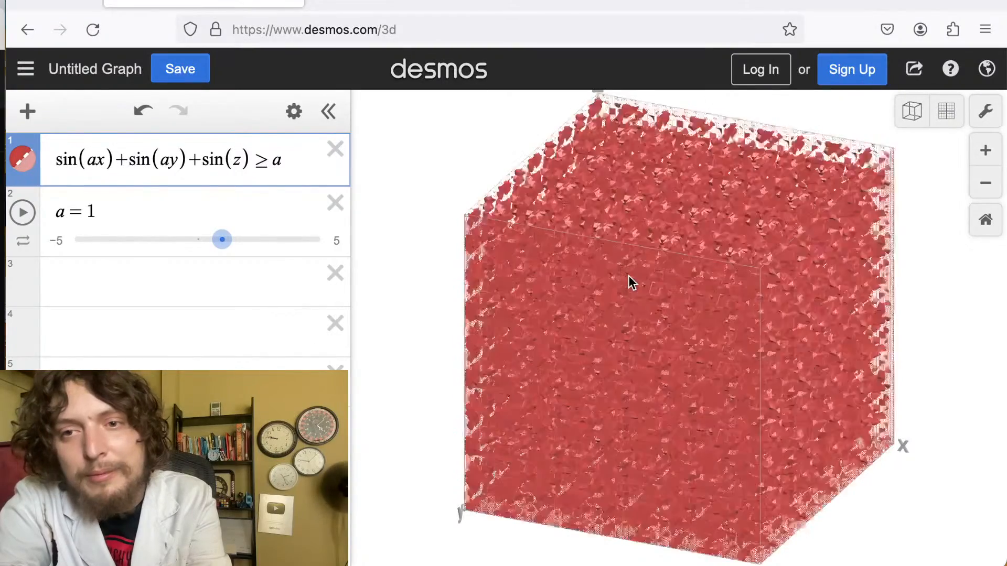
scroll(625, 267, "down", 5)
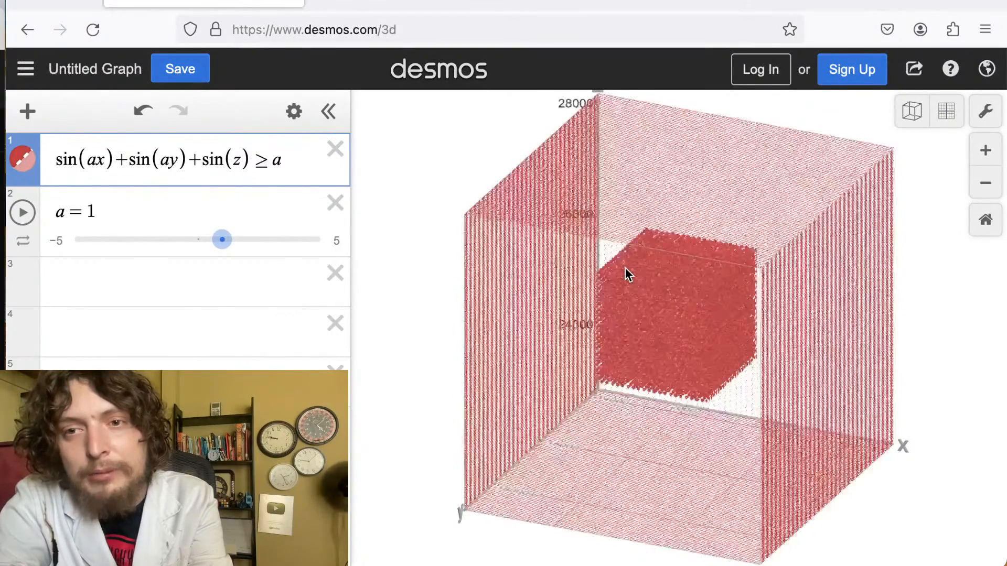
scroll(646, 282, "up", 5)
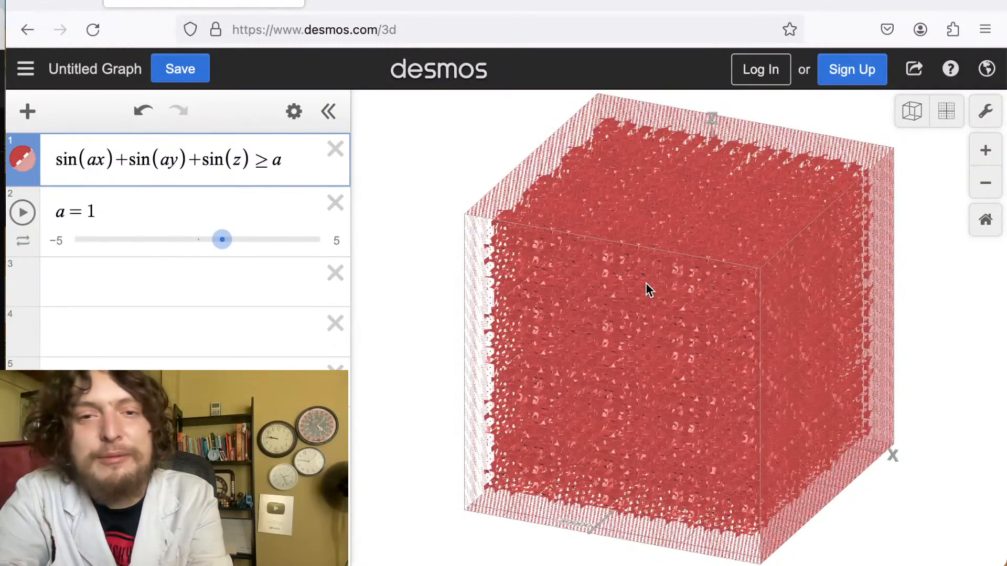
scroll(629, 262, "up", 10)
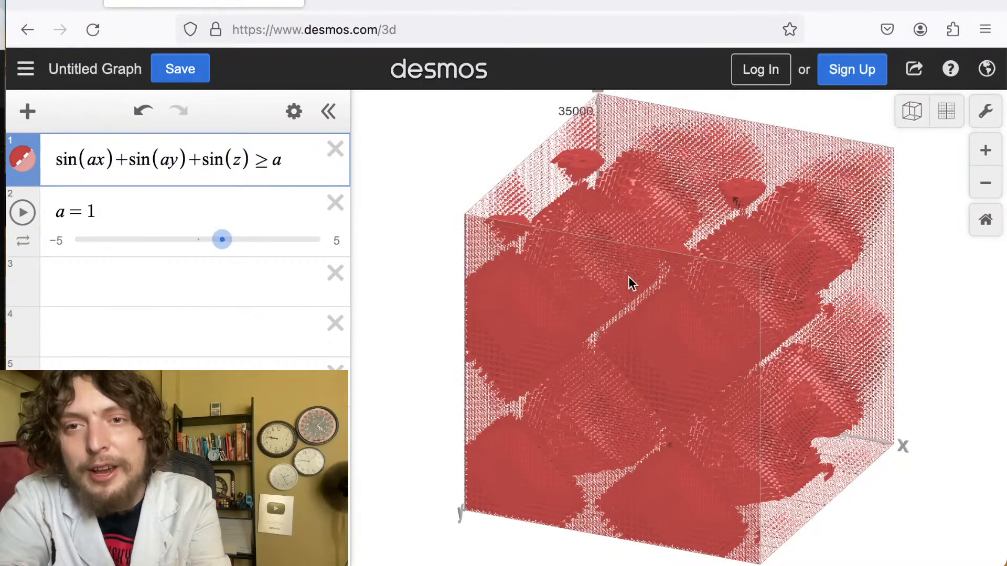
scroll(677, 355, "up", 3)
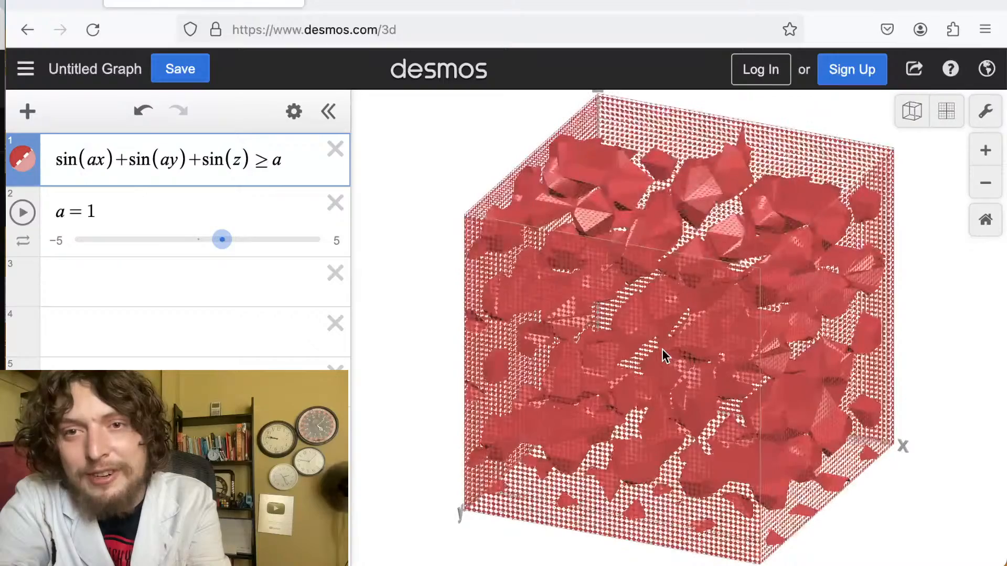
scroll(662, 354, "up", 10)
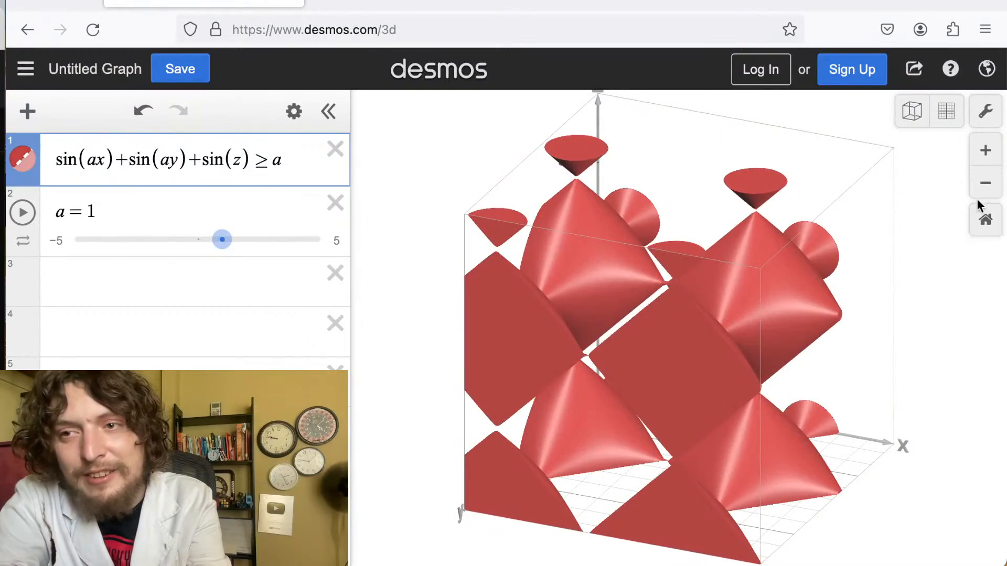
Zoom in and out again and tilt the view to inspect the repeating sine-based region from another angle.
left_click(985, 150)
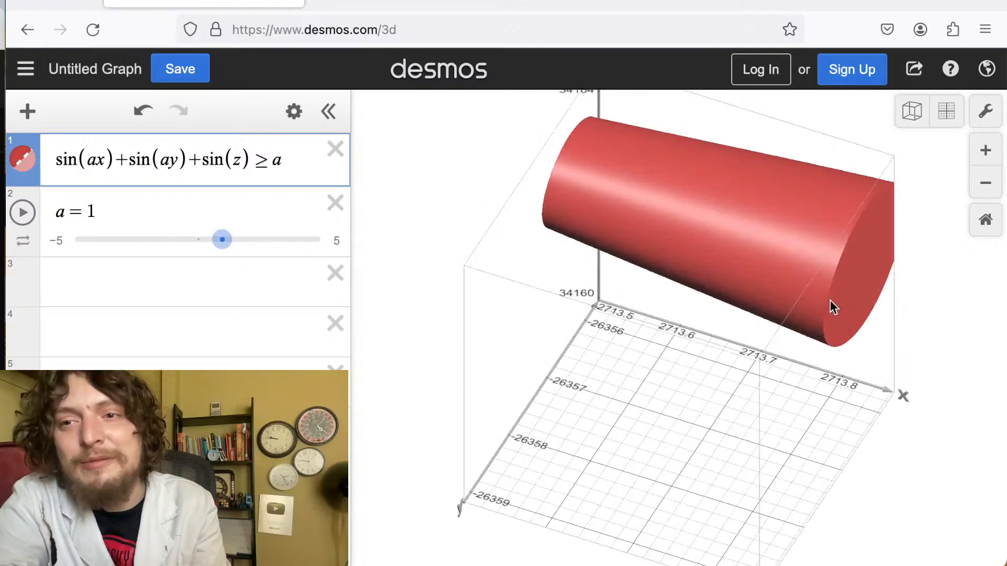
scroll(832, 310, "down", 5)
scroll(833, 331, "down", 10)
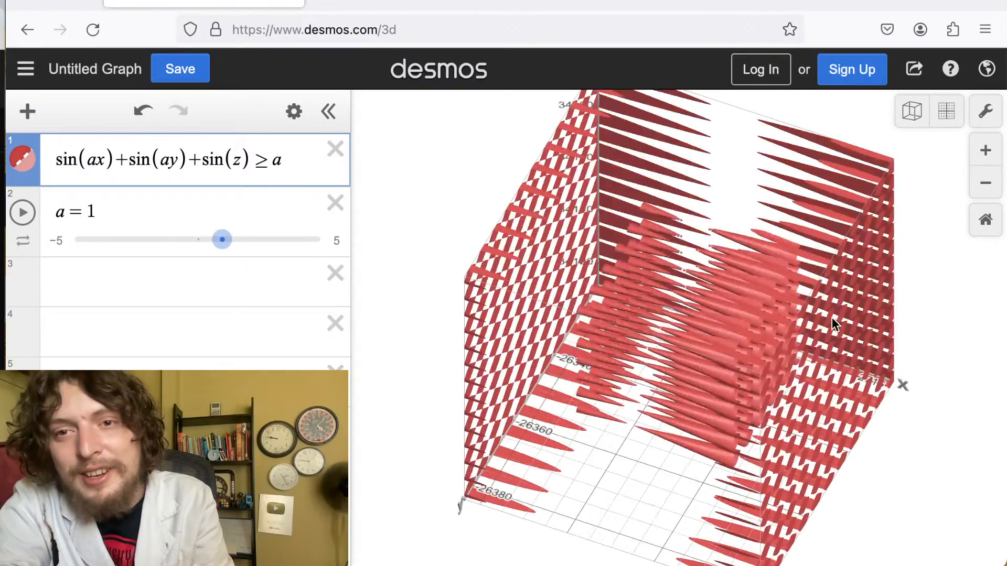
scroll(832, 336, "down", 10)
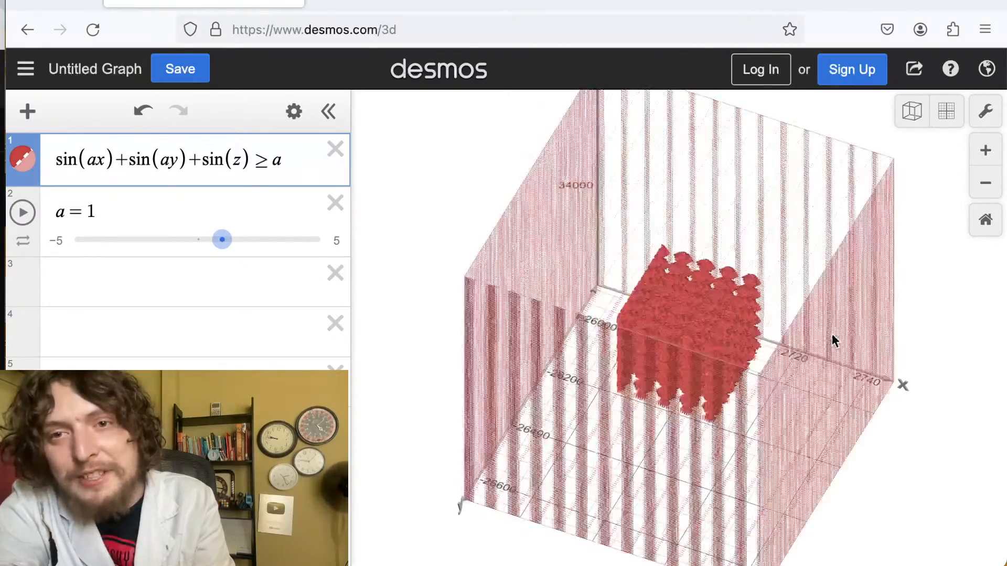
scroll(835, 351, "down", 10)
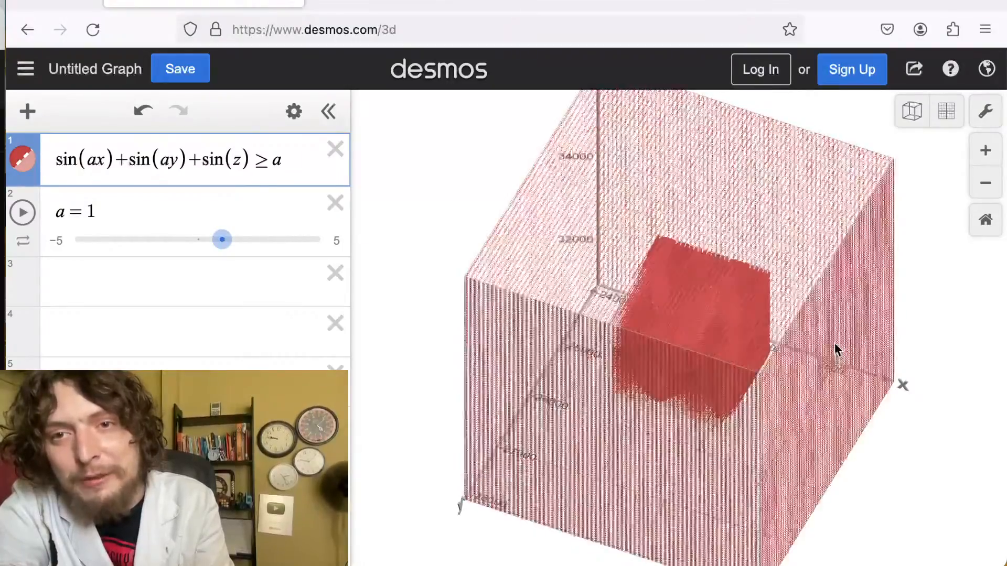
scroll(682, 411, "down", 10)
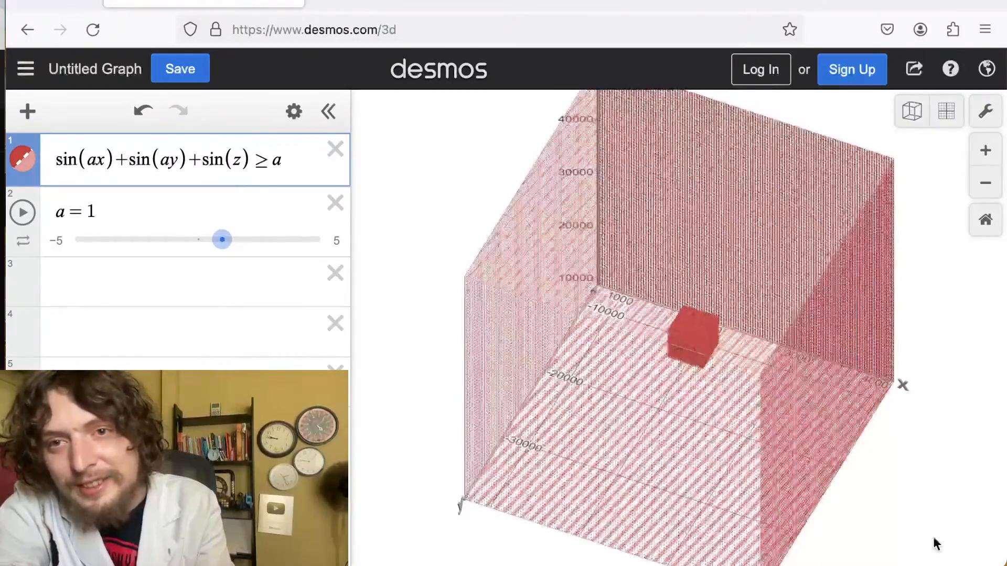
scroll(681, 410, "down", 8)
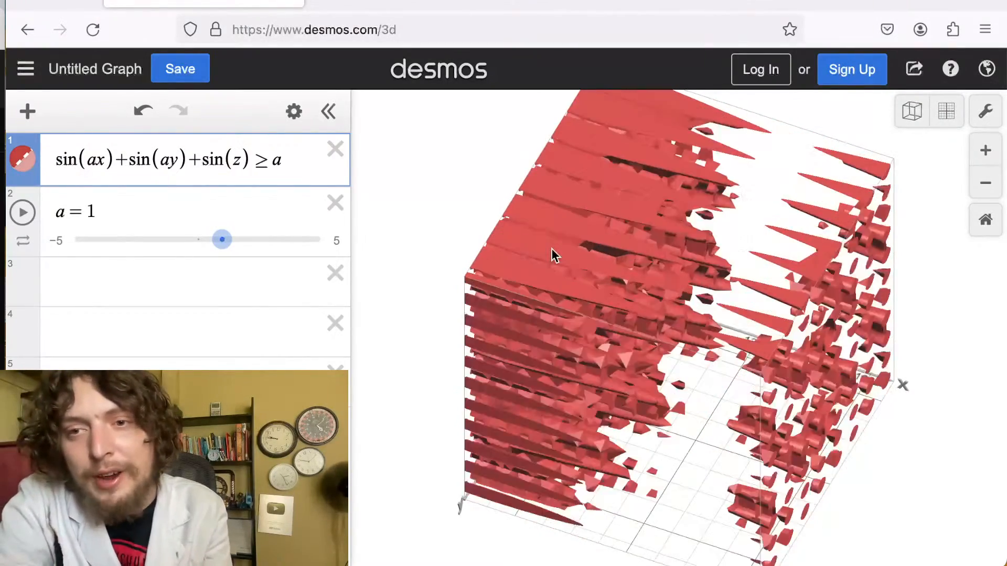
left_click_drag(546, 246, 526, 1)
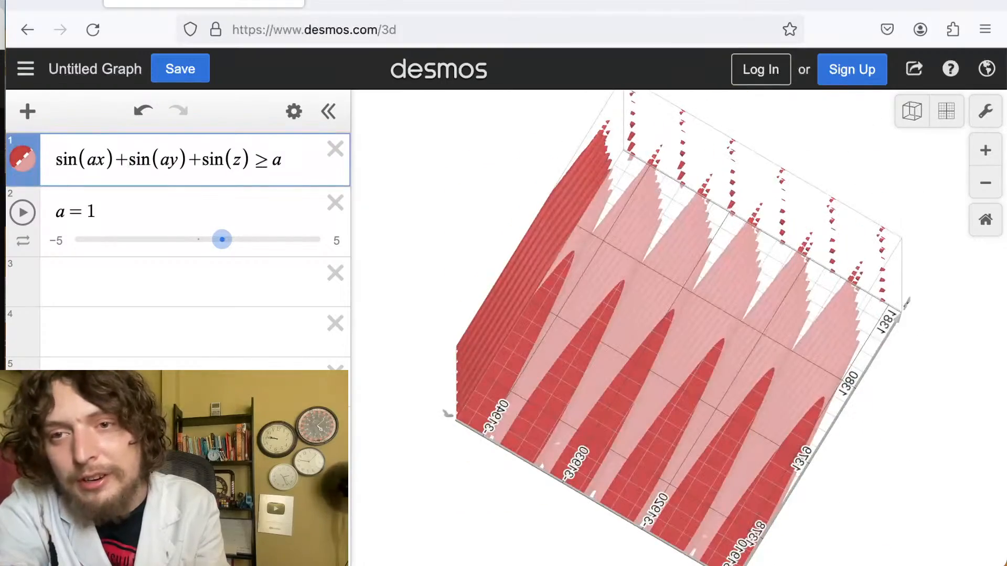
left_click_drag(649, 210, 580, 216)
scroll(599, 334, "up", 5)
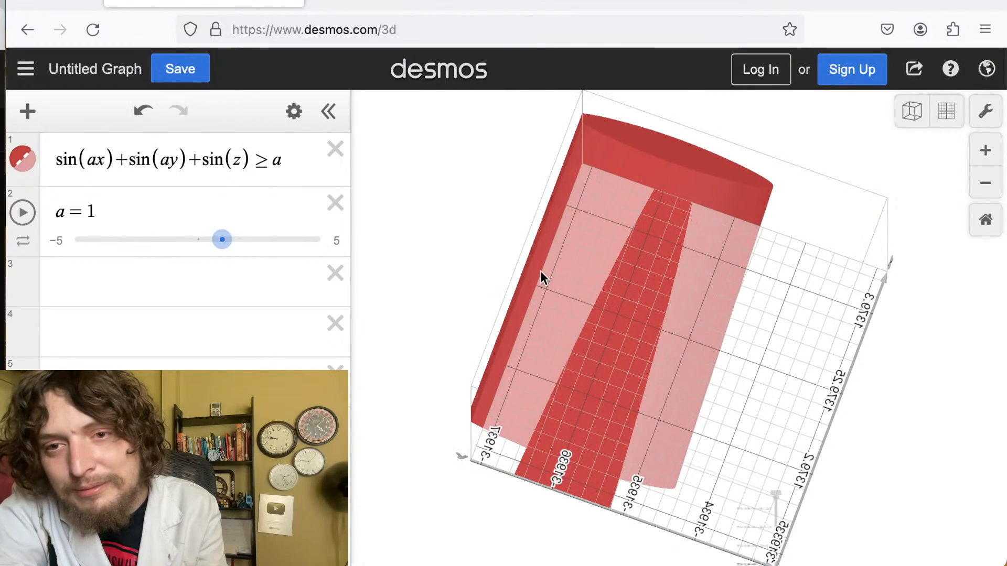
Rotate the view to a near top-down angle and zoom repeatedly to examine the region's structure at different scales.
left_click(581, 352)
left_click_drag(581, 352, 366, 169)
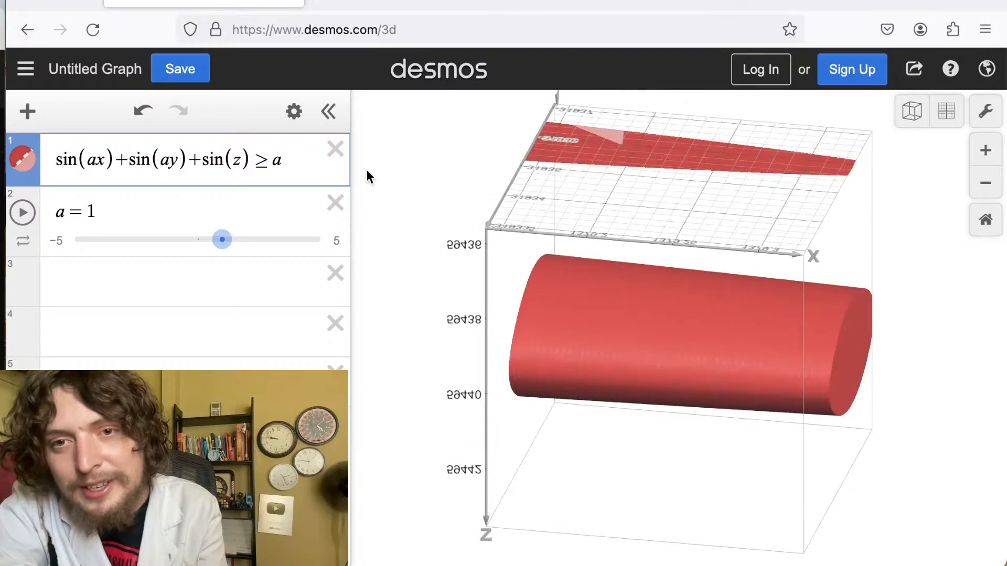
left_click_drag(709, 357, 369, 162)
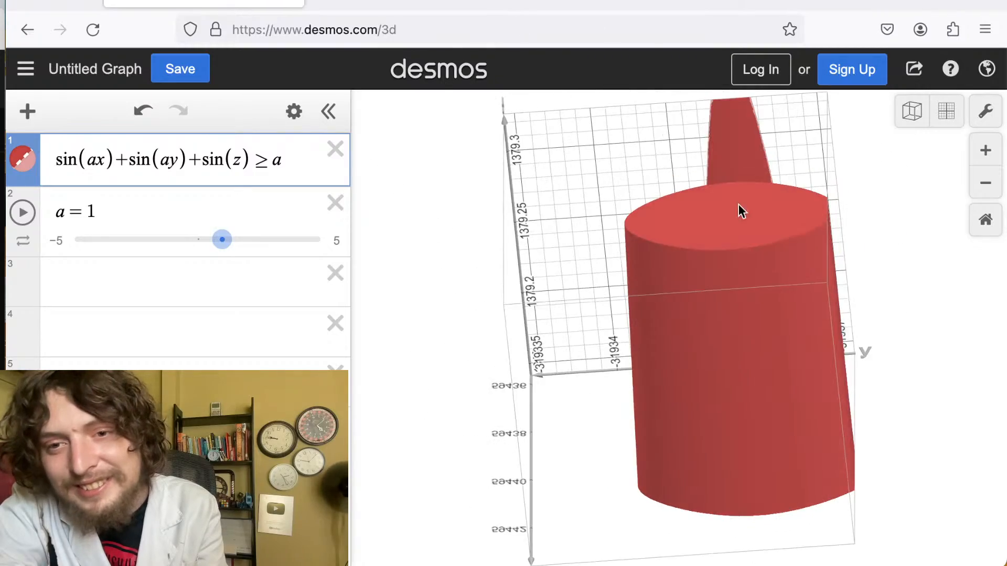
left_click_drag(742, 208, 484, 501)
left_click_drag(657, 220, 853, 464)
left_click_drag(785, 565, 631, 556)
scroll(640, 408, "down", 10)
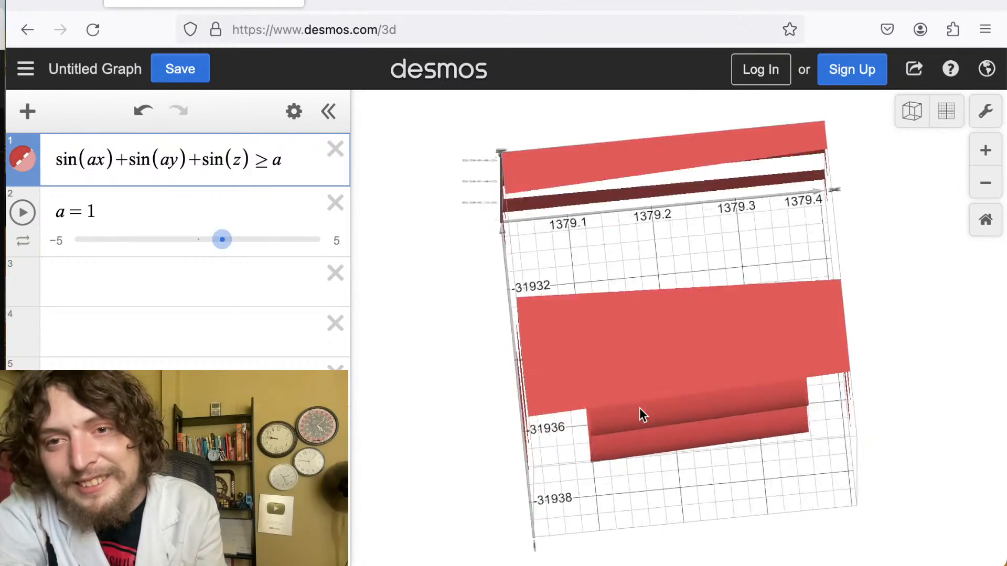
scroll(640, 408, "down", 10)
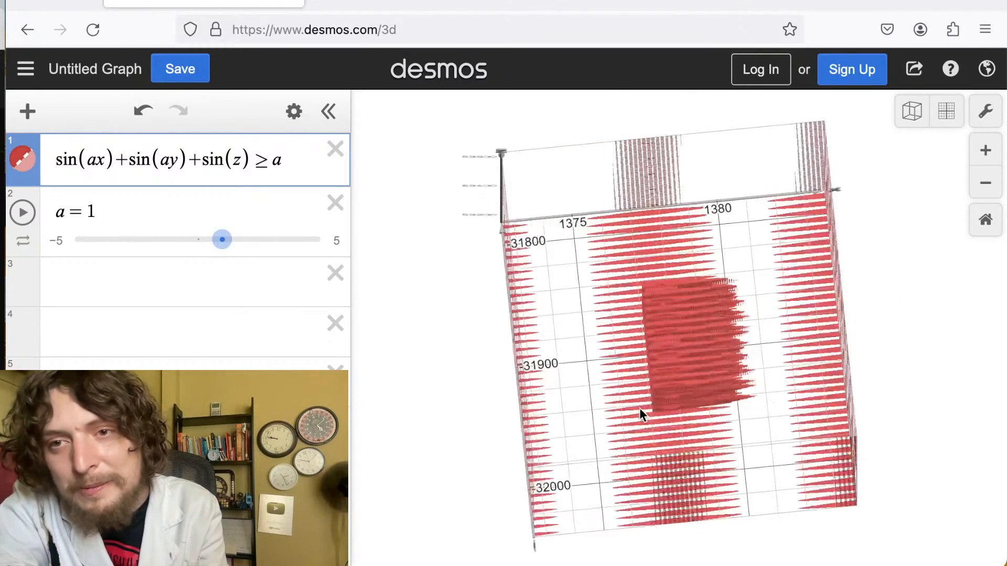
scroll(640, 408, "down", 10)
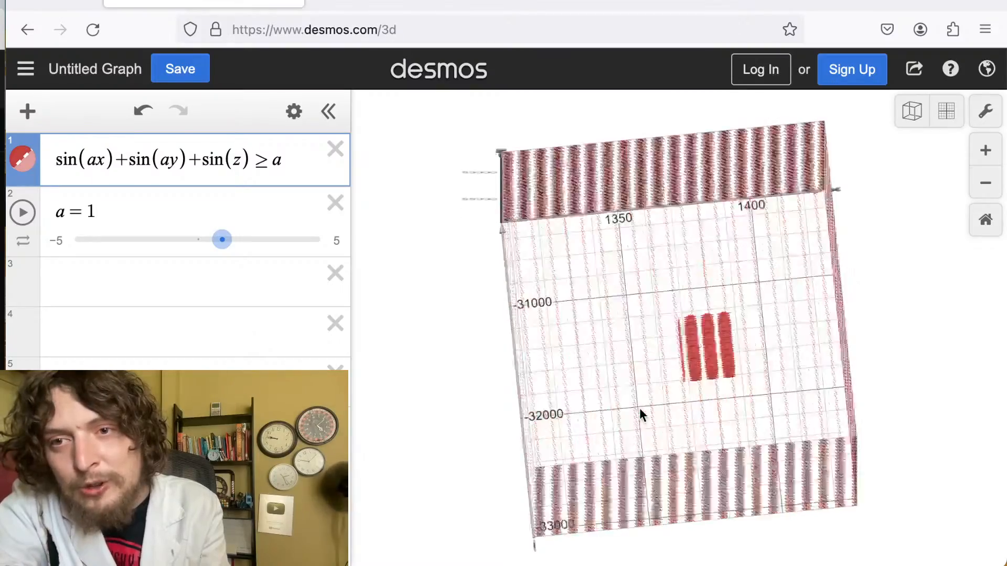
scroll(640, 410, "down", 10)
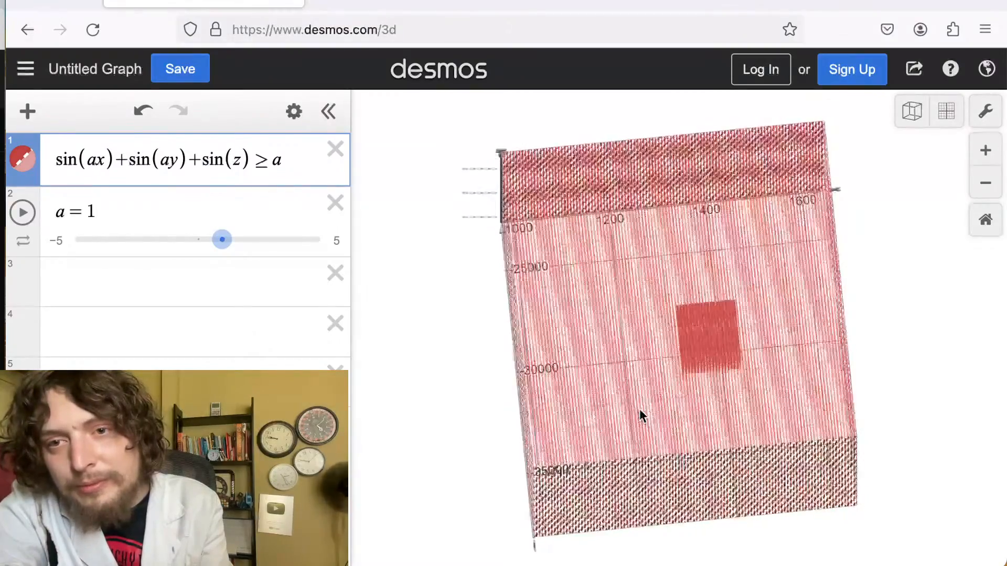
scroll(639, 410, "down", 10)
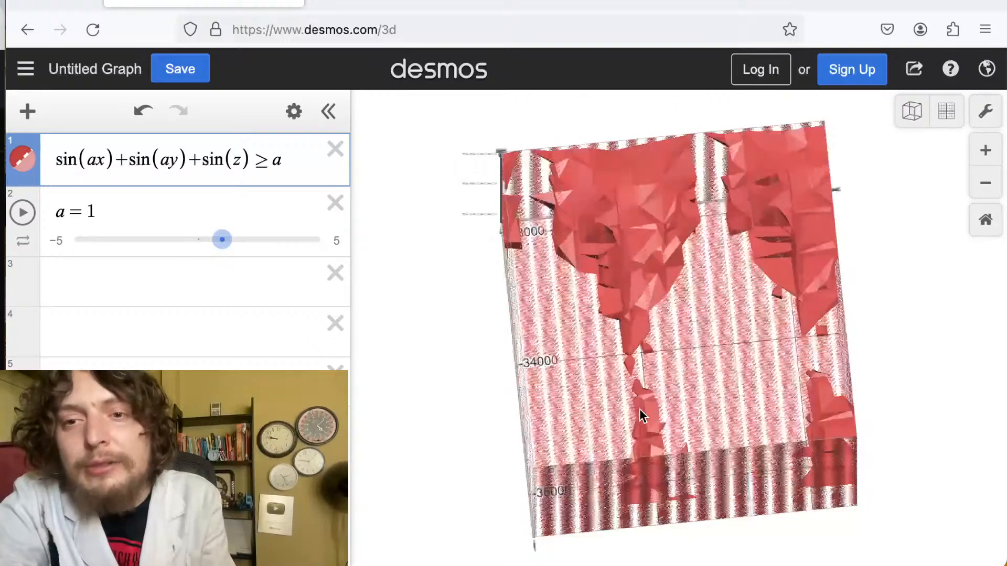
scroll(637, 429, "down", 10)
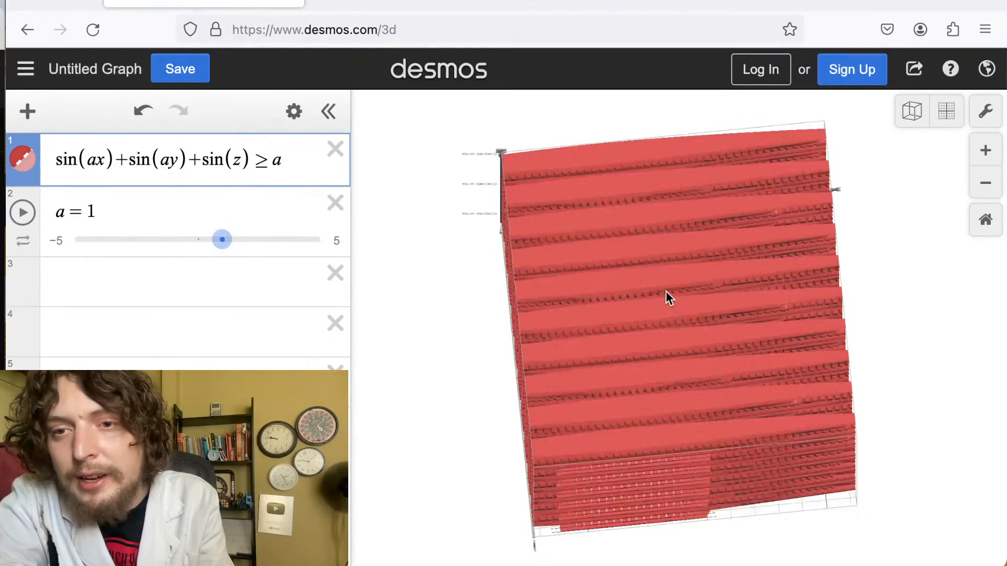
scroll(677, 265, "up", 5)
scroll(681, 260, "up", 10)
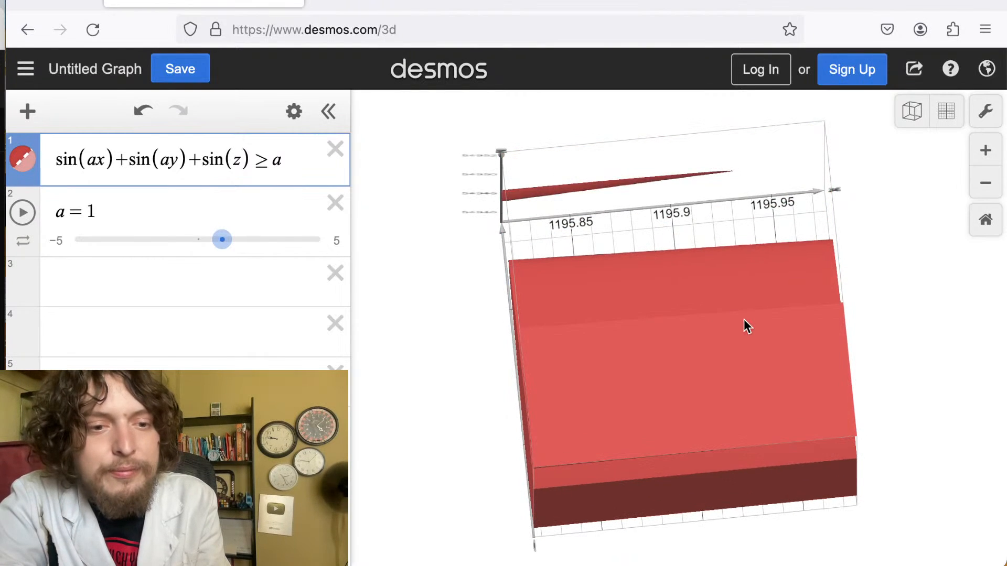
Zoom in and out repeatedly to examine the region's layers at very large coordinates.
scroll(743, 319, "up", 10)
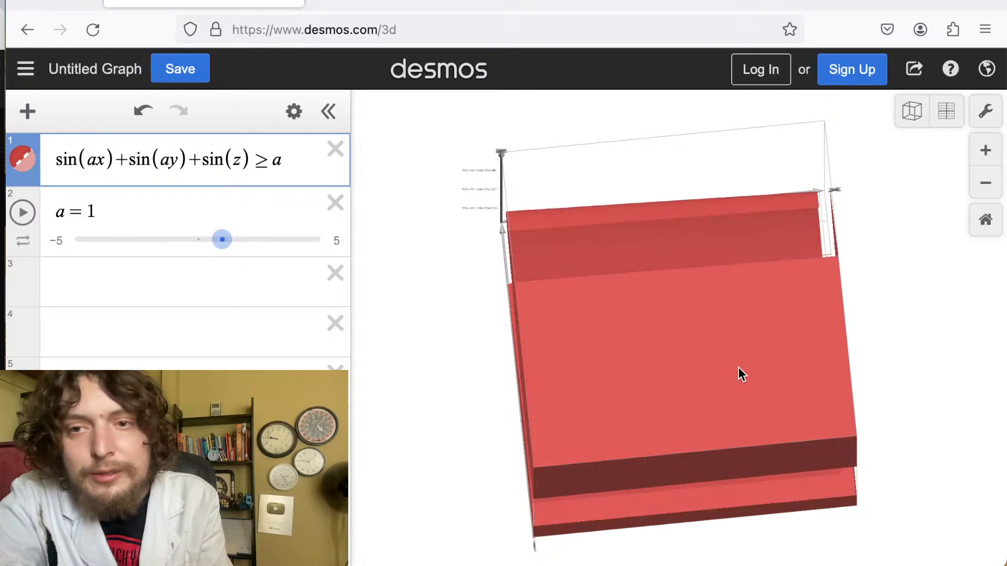
scroll(739, 373, "up", 2)
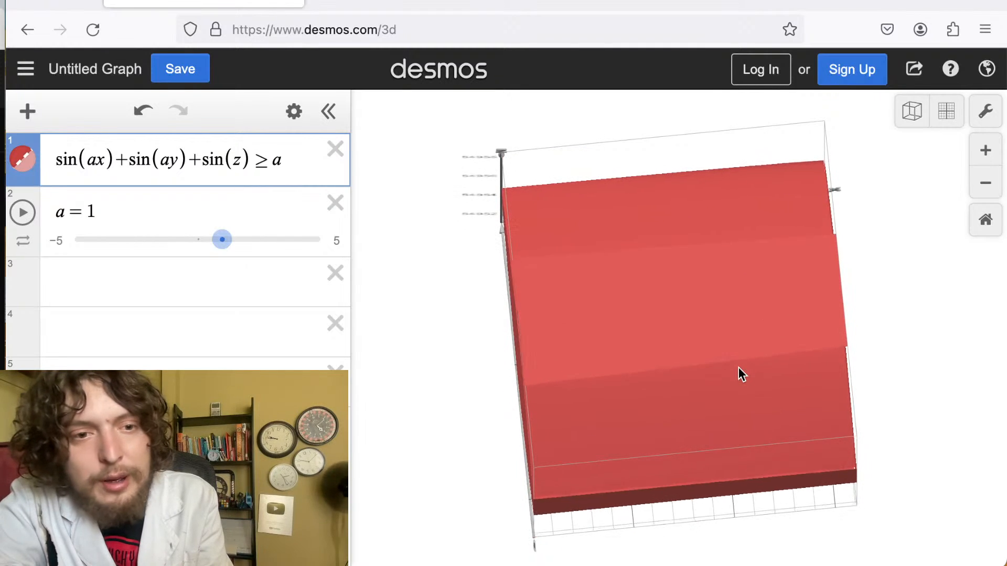
scroll(738, 368, "up", 5)
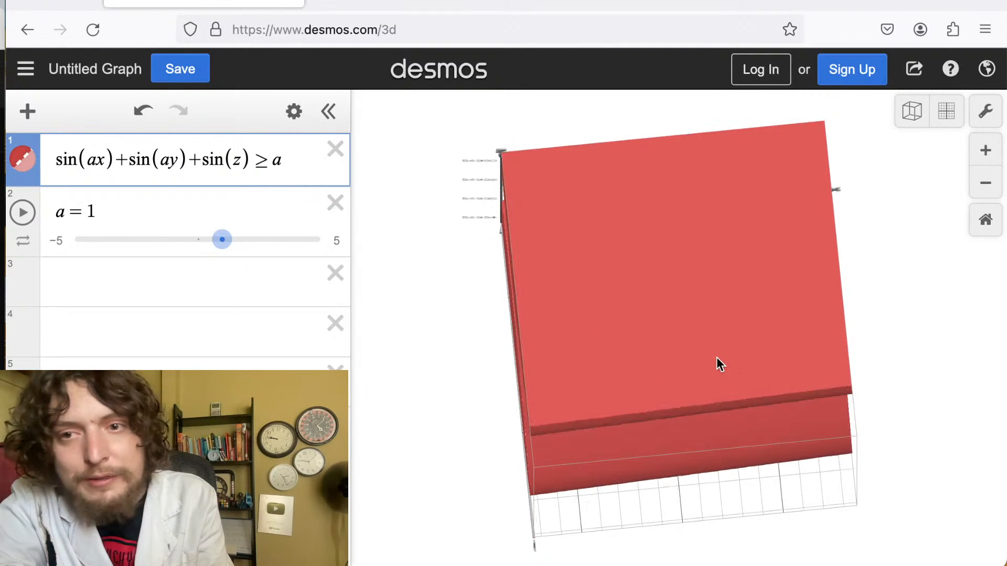
scroll(718, 361, "up", 6)
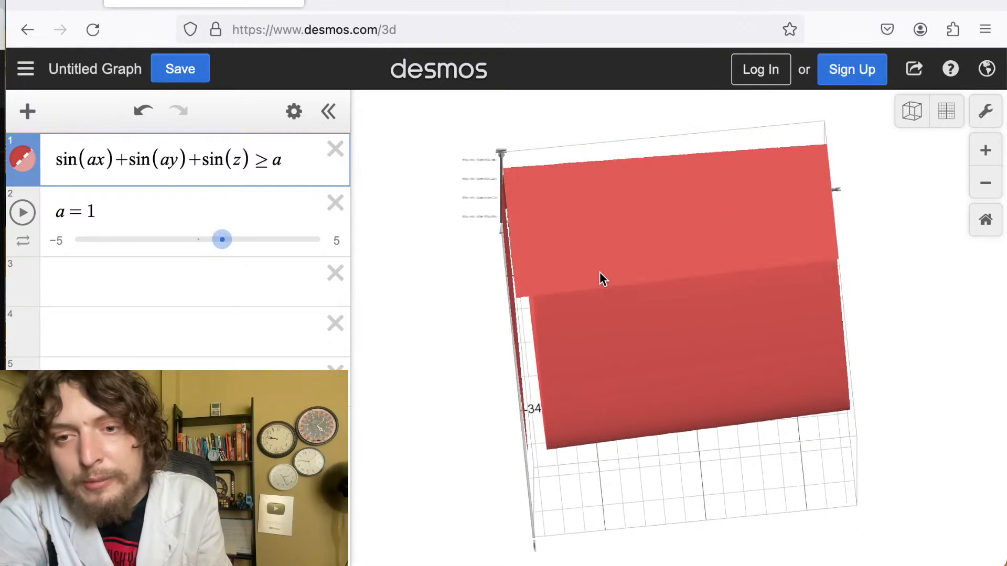
scroll(600, 272, "up", 4)
scroll(599, 272, "down", 6)
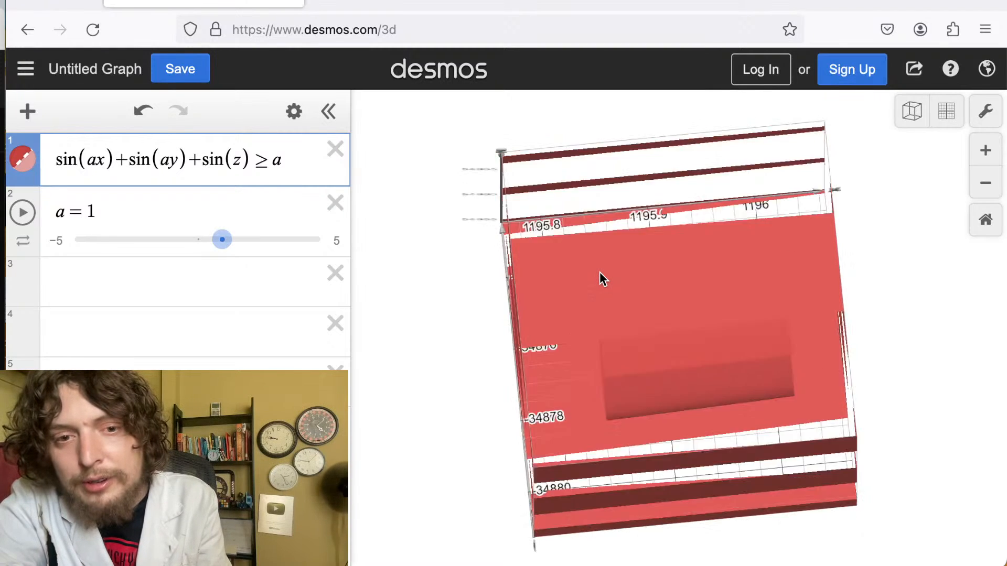
scroll(600, 276, "down", 6)
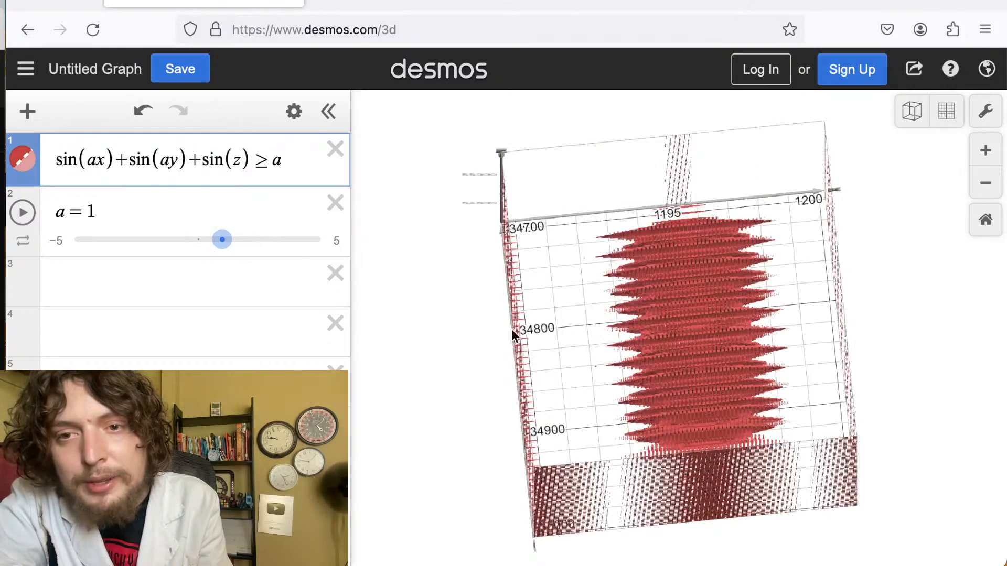
Rotate the view and zoom in several levels to inspect the region's surfaces up close.
left_click_drag(513, 329, 906, 258)
left_click(998, 162)
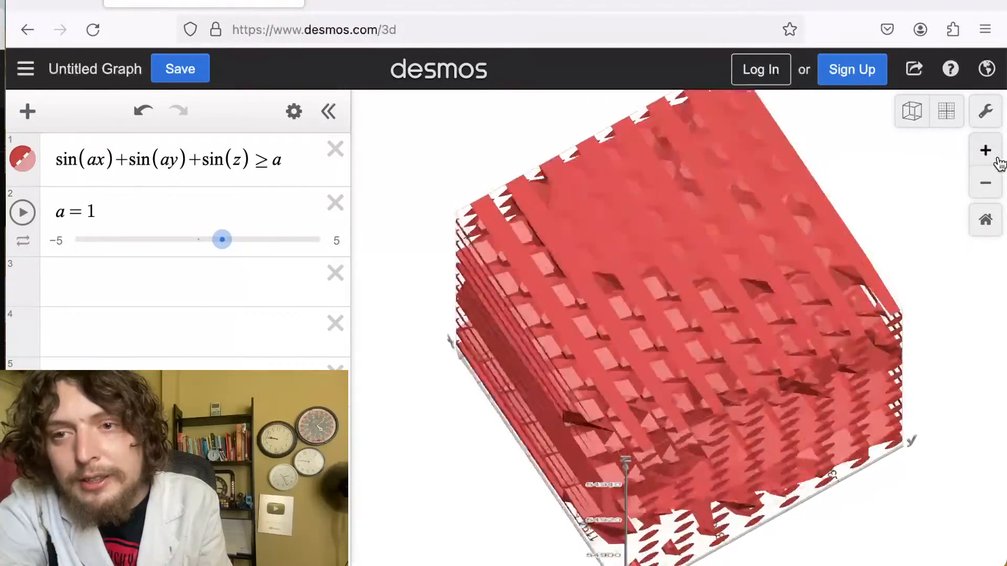
left_click(998, 162)
left_click(998, 162)
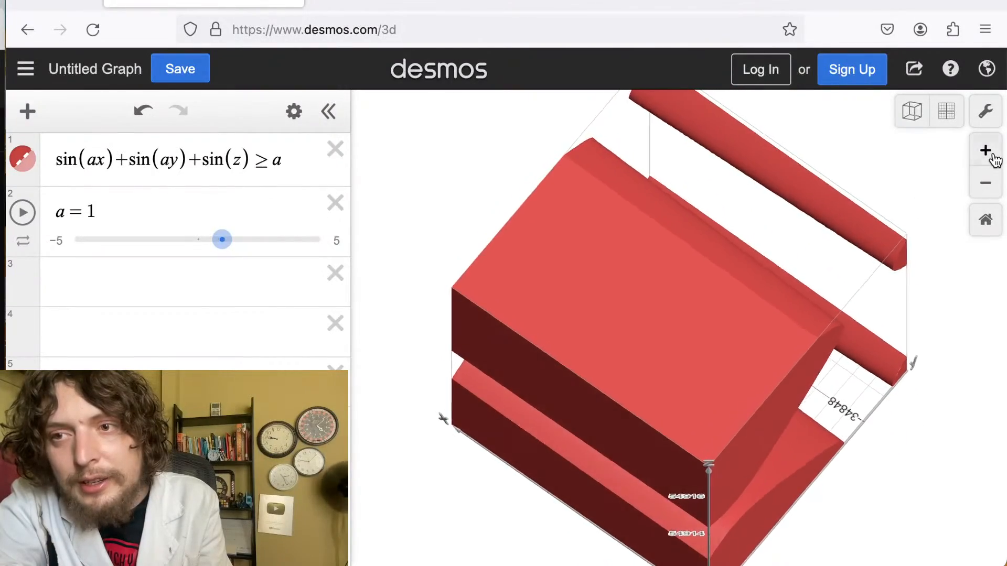
left_click_drag(628, 445, 735, 115)
left_click_drag(783, 318, 895, 167)
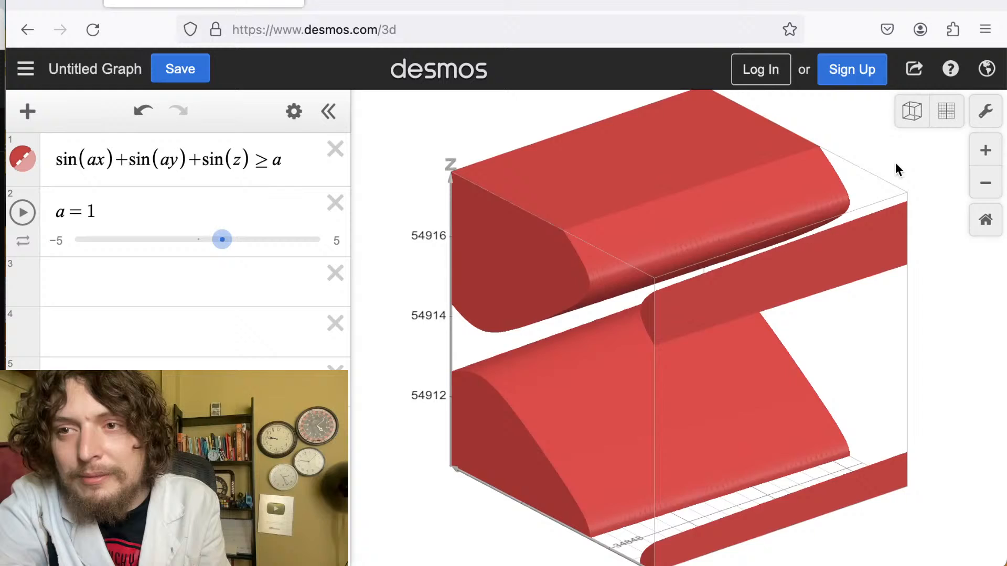
Set the graph bounds to -100 to 100 on the x, y and z axes.
left_click(908, 124)
left_click(946, 112)
left_click(986, 112)
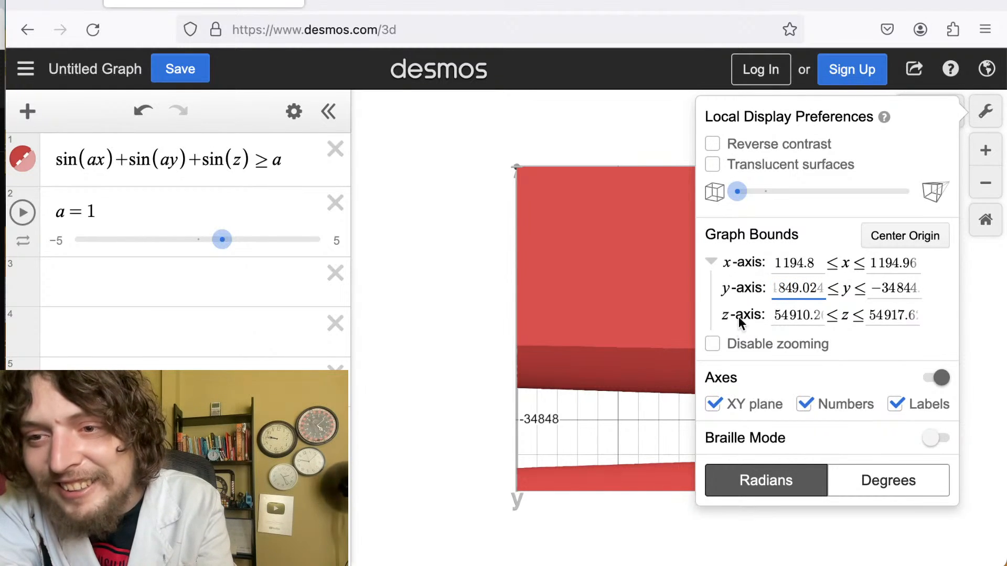
left_click(807, 283)
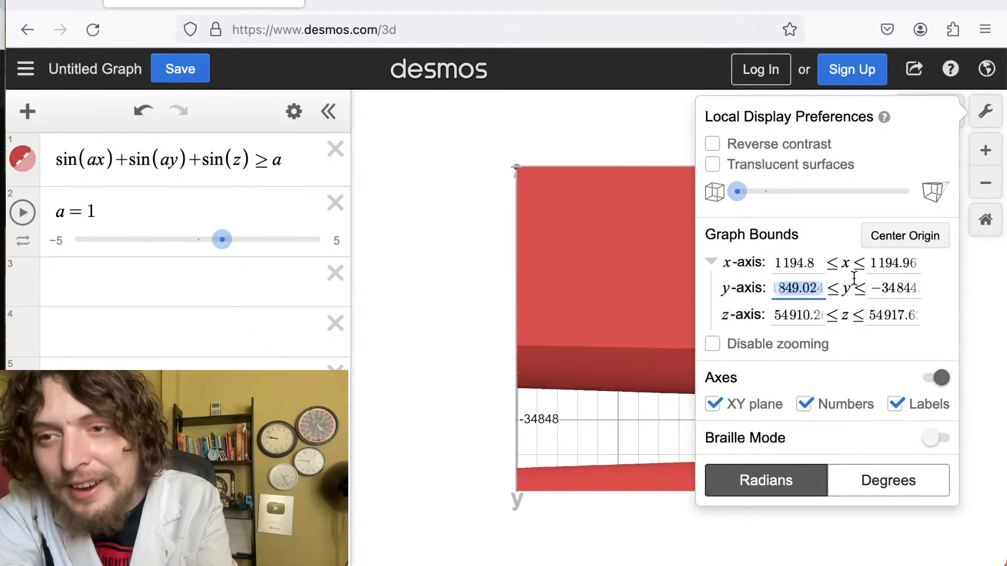
type("-10")
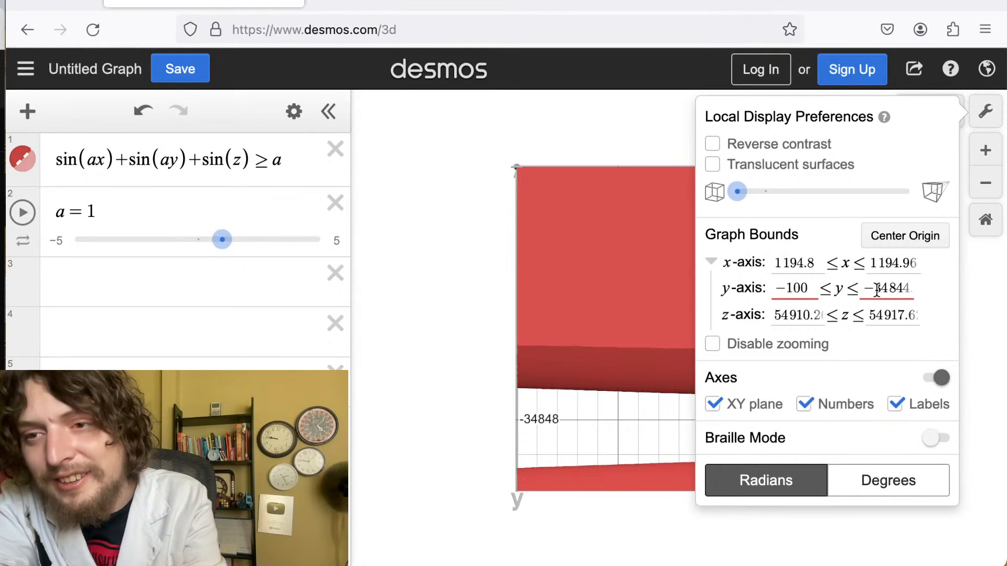
type("100")
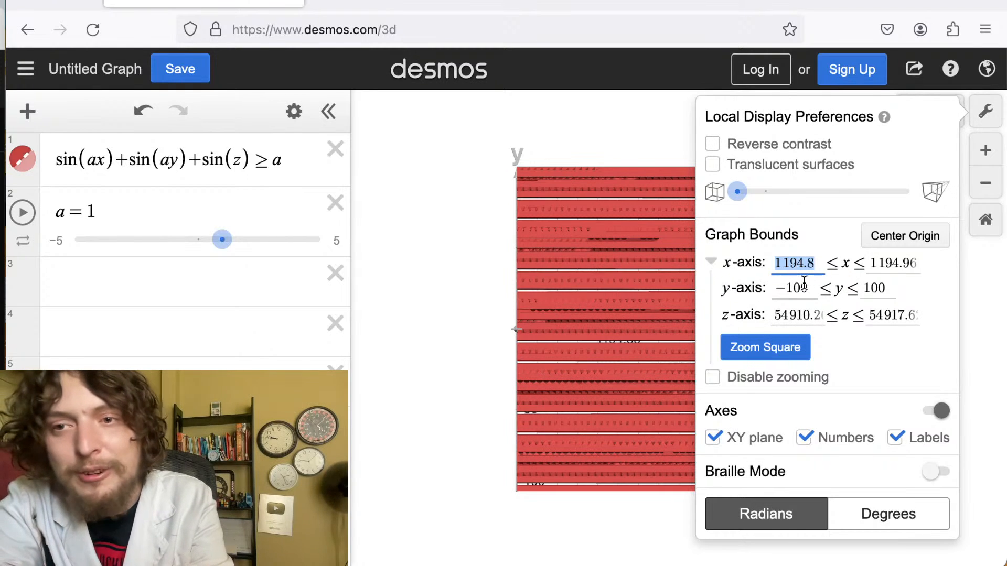
type("-100")
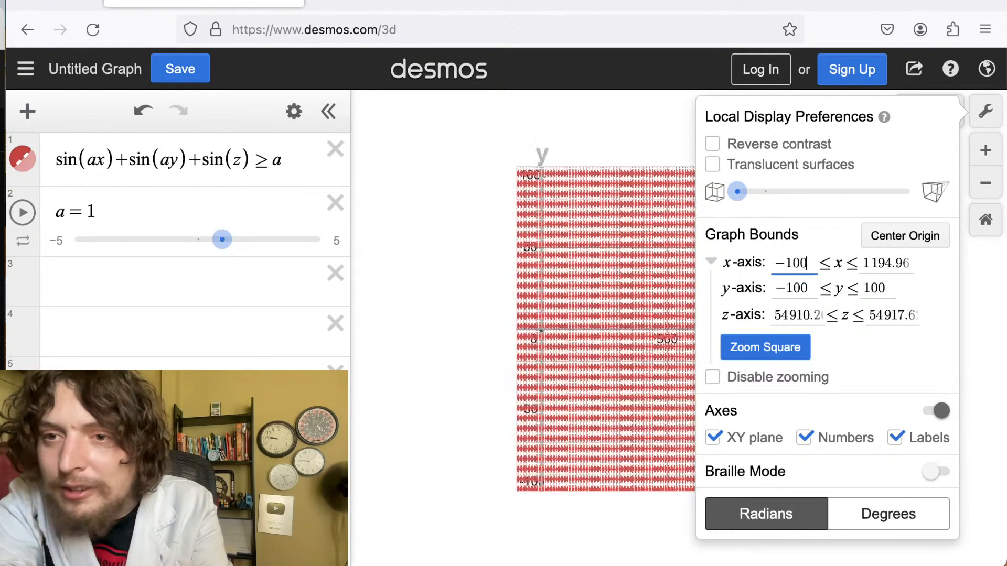
left_click_drag(871, 262, 925, 271)
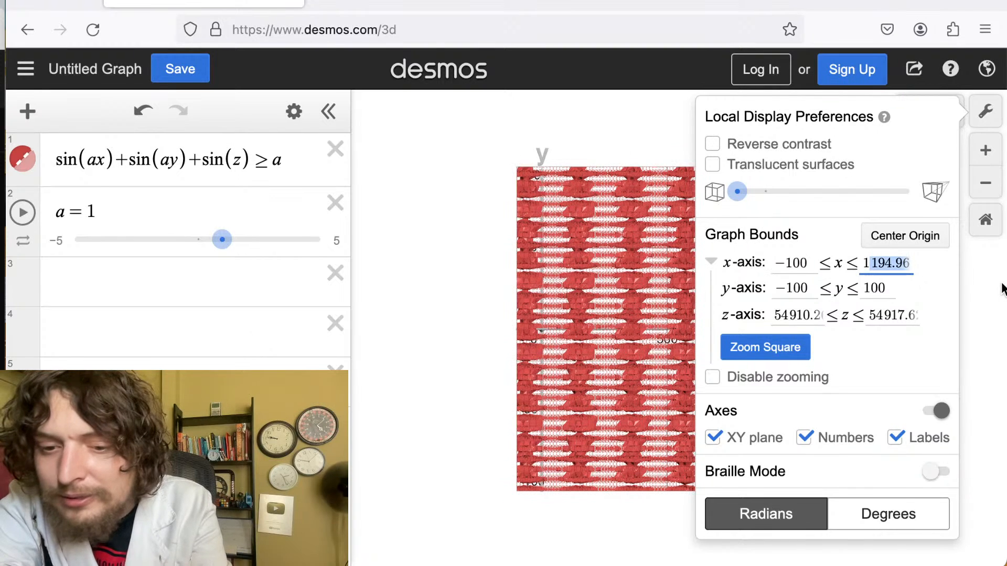
type("00")
left_click(794, 318)
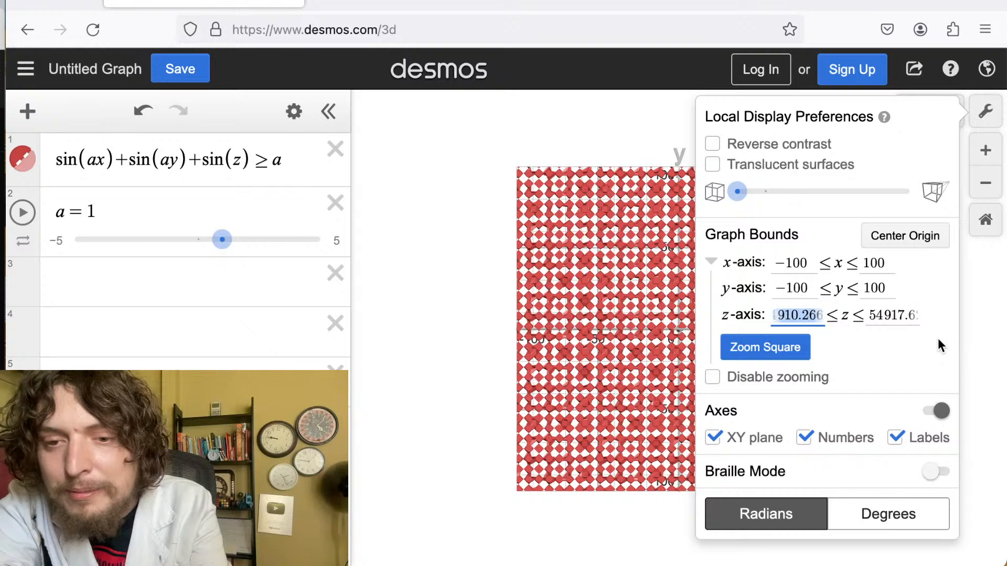
type("-100")
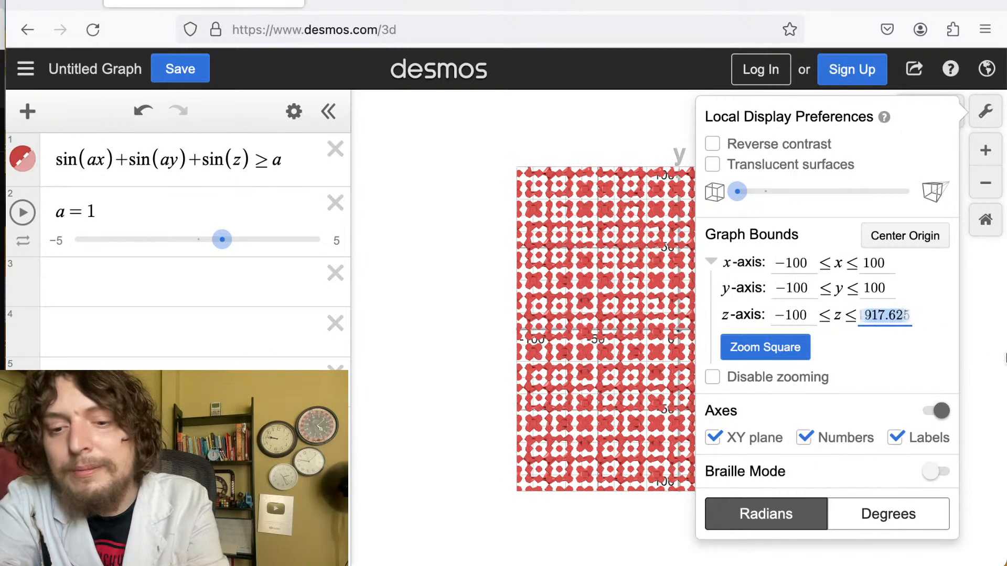
type("100")
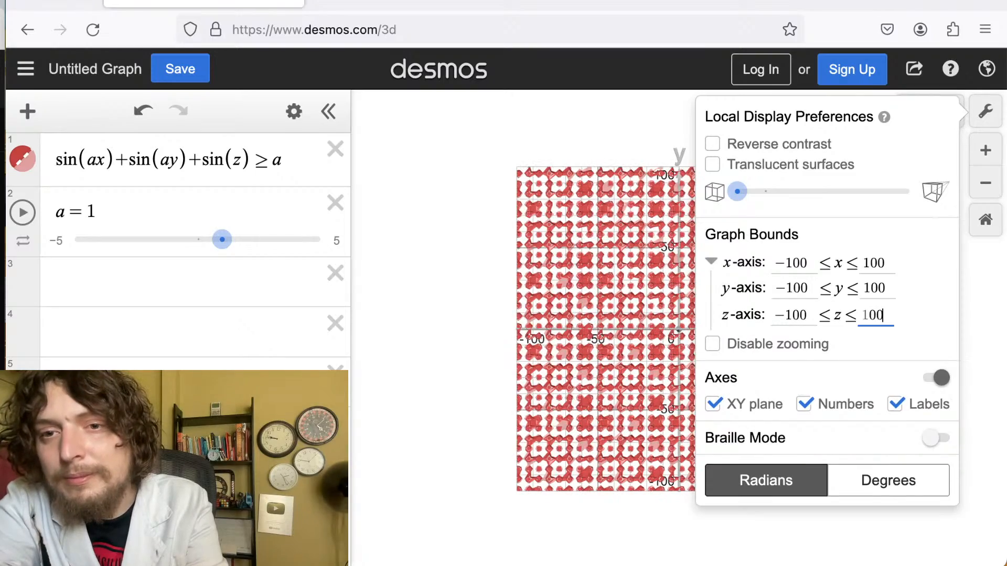
left_click(853, 526)
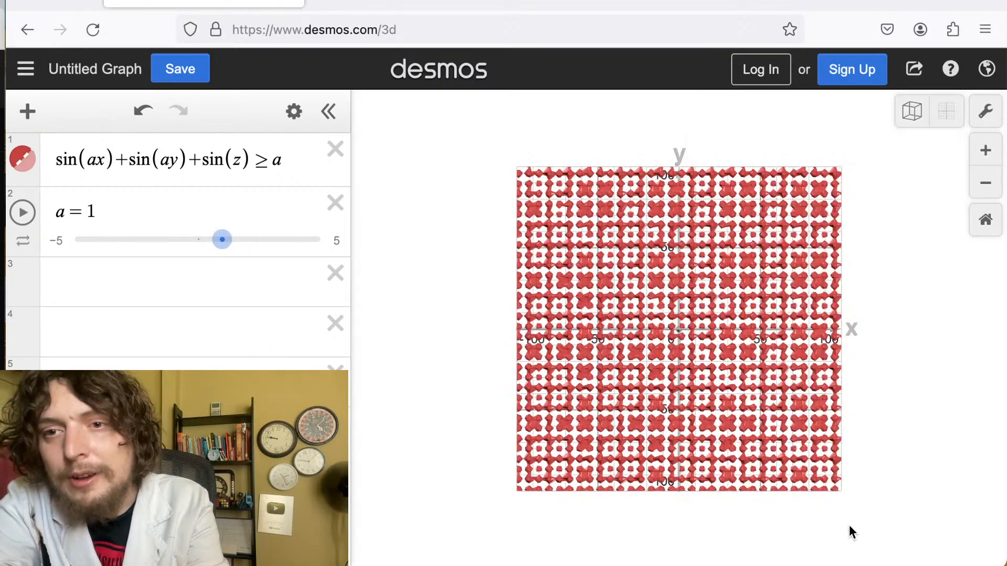
Rotate the view and zoom far out and back in to examine the repeating region within the new bounds.
left_click_drag(850, 531, 923, 306)
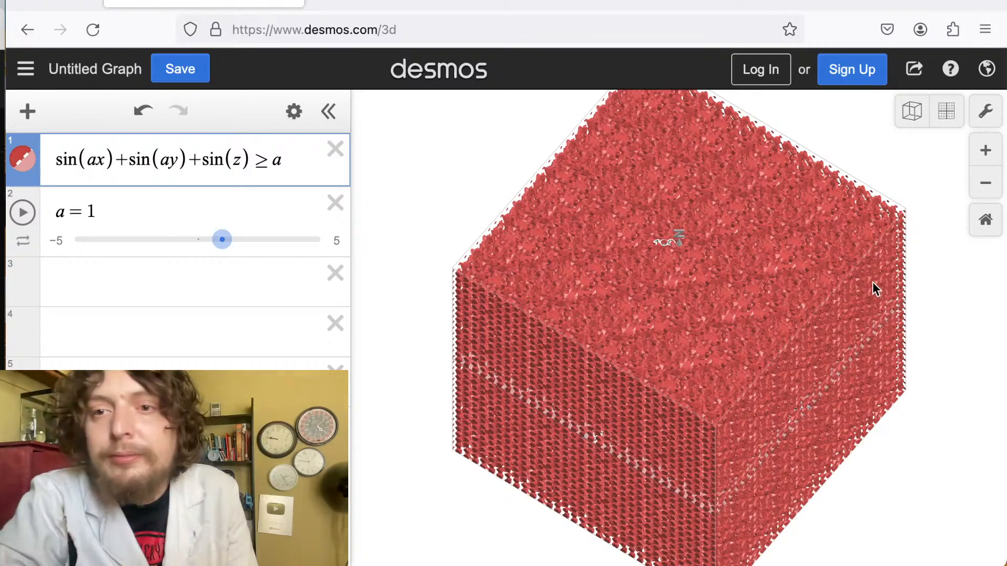
left_click_drag(872, 286, 883, 36)
left_click_drag(703, 259, 847, 117)
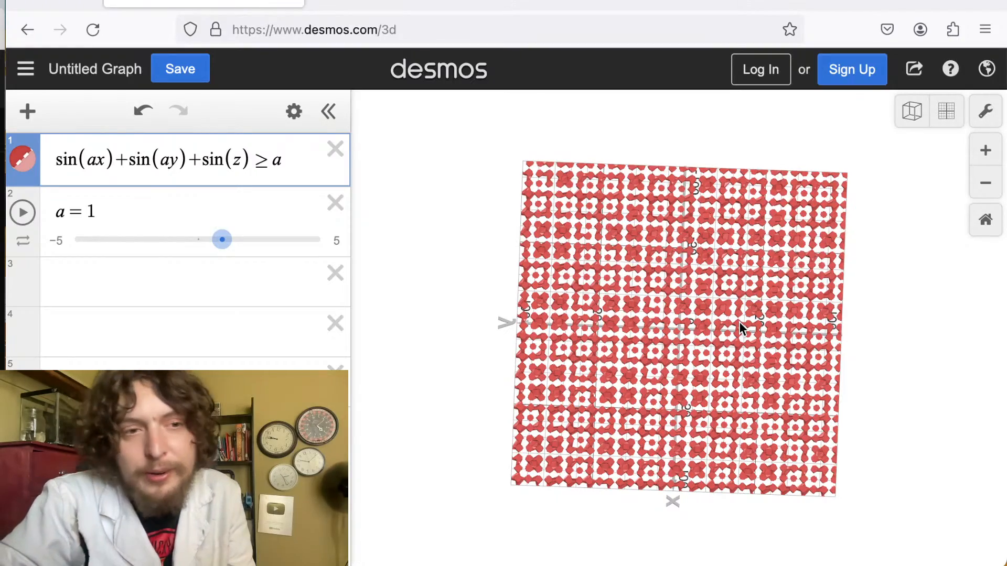
left_click_drag(738, 322, 944, 564)
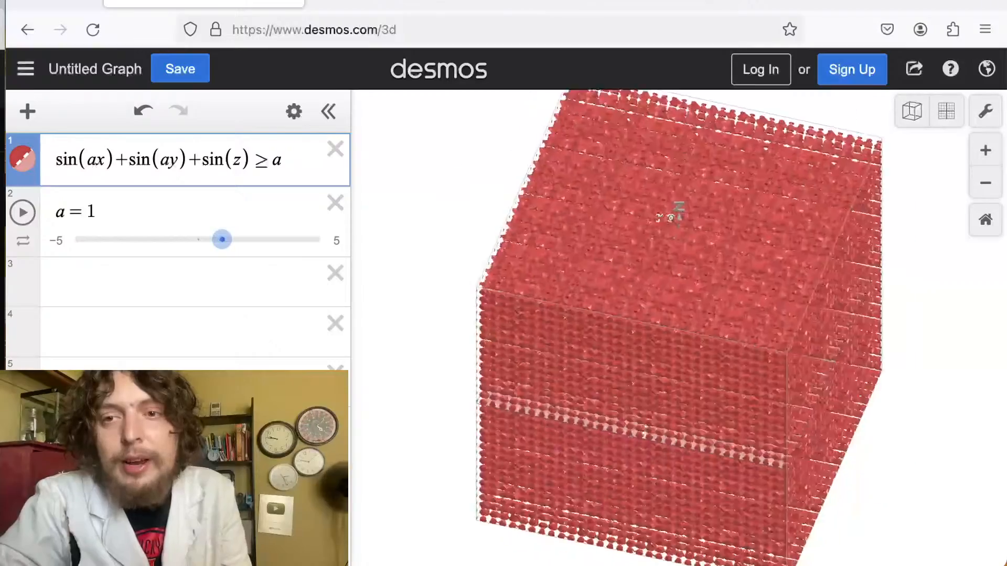
left_click_drag(670, 208, 669, 358)
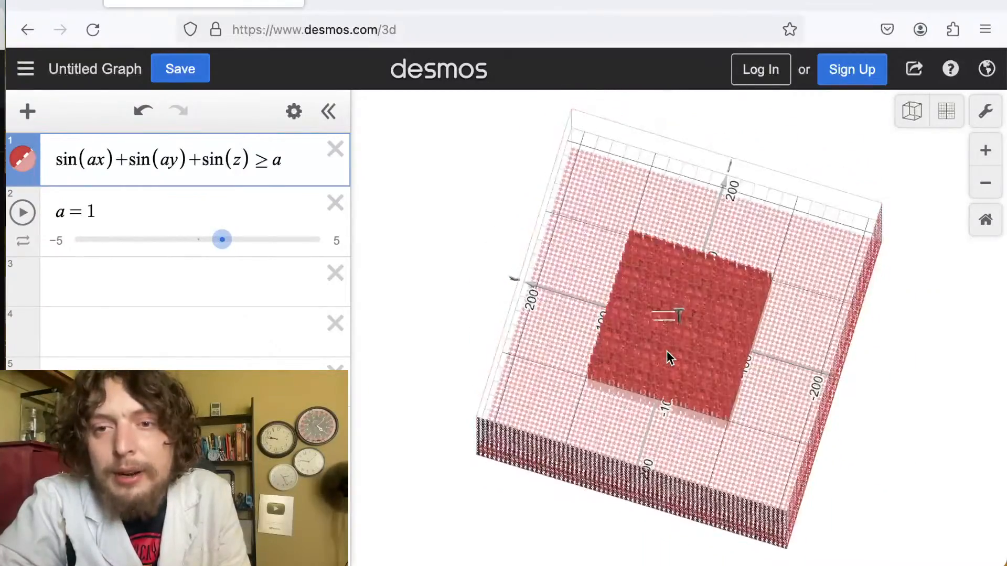
scroll(666, 351, "down", 10)
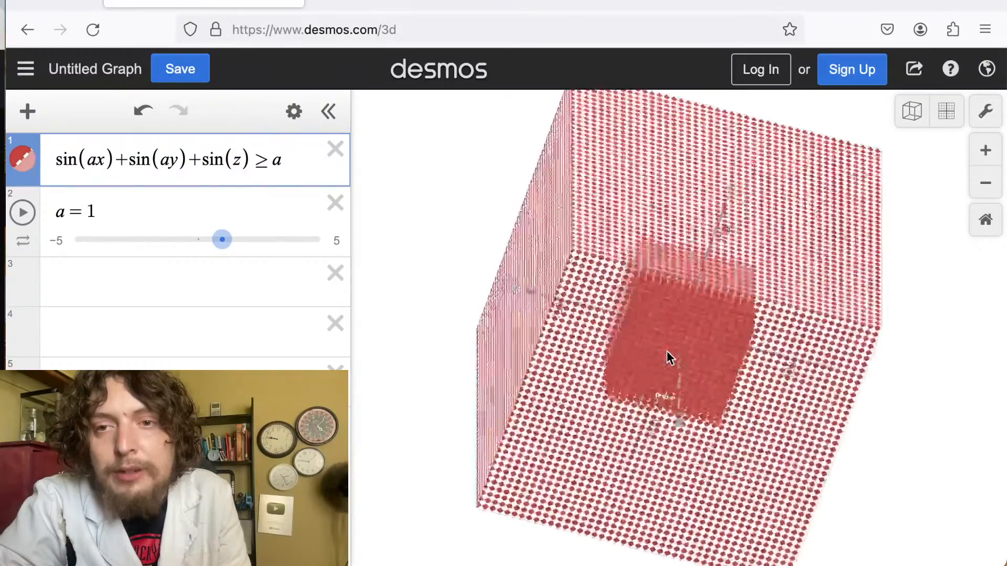
scroll(666, 348, "down", 5)
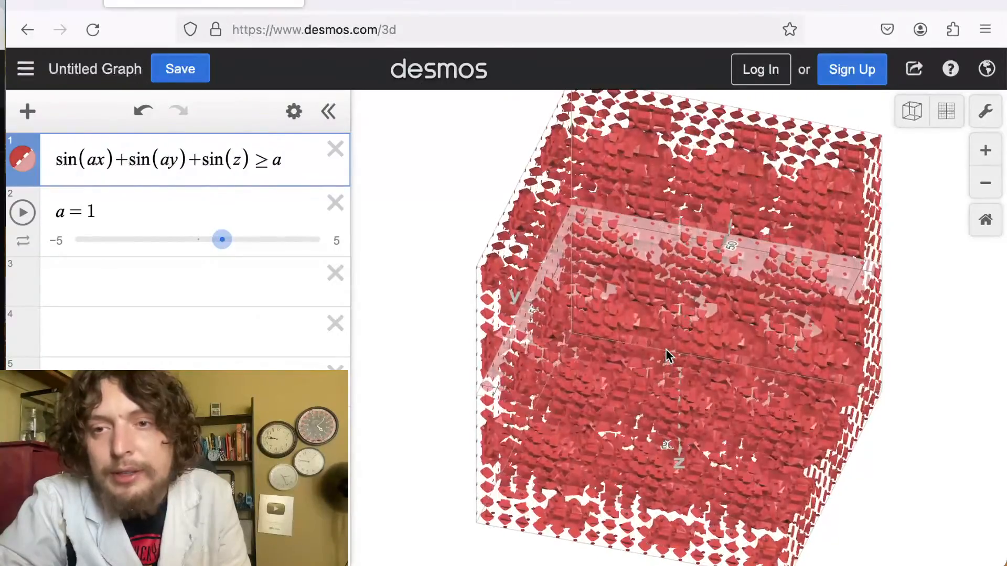
mouse_move(666, 348)
left_mouse_down()
mouse_move(628, 274)
mouse_move(683, 347)
left_mouse_up()
scroll(684, 347, "down", 5)
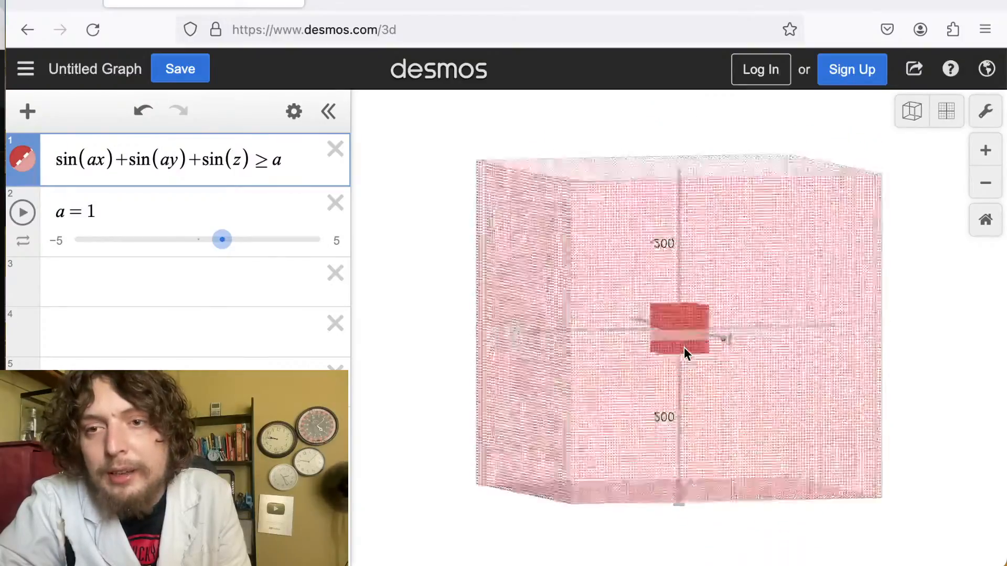
scroll(684, 347, "down", 5)
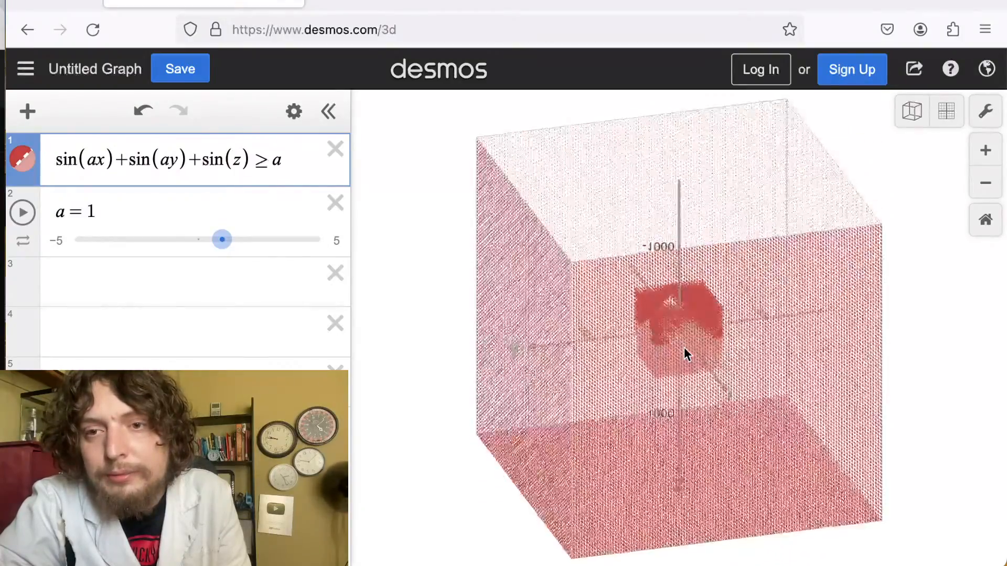
scroll(684, 348, "up", 10)
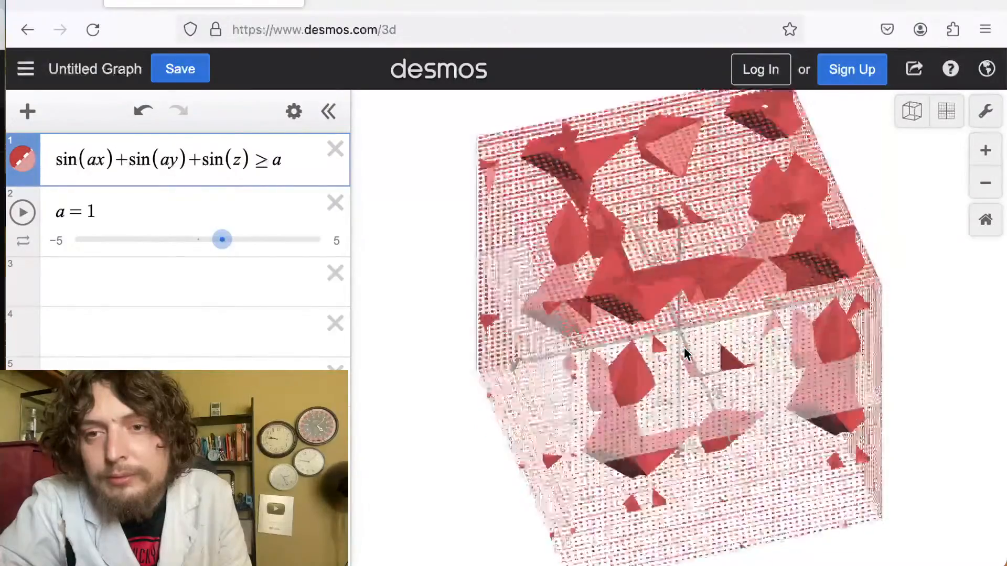
scroll(684, 349, "up", 5)
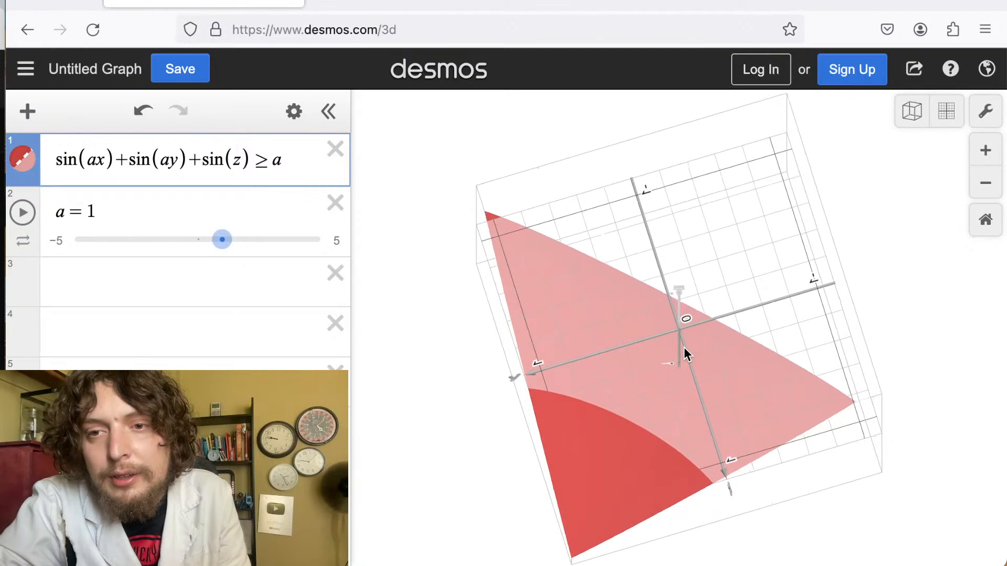
Zoom in, tilt to a side-on view and zoom again to inspect the individual lattice cells.
left_click(684, 347)
scroll(684, 347, "down", 3)
scroll(684, 347, "down", 5)
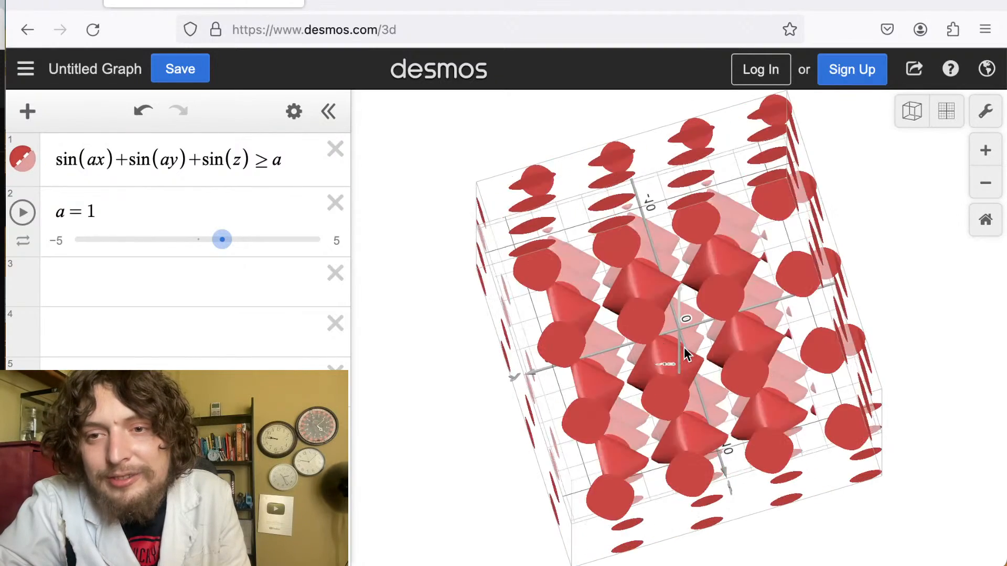
left_click_drag(684, 352, 613, 142)
left_click_drag(762, 283, 880, 564)
left_click_drag(658, 291, 770, 359)
scroll(770, 359, "down", 10)
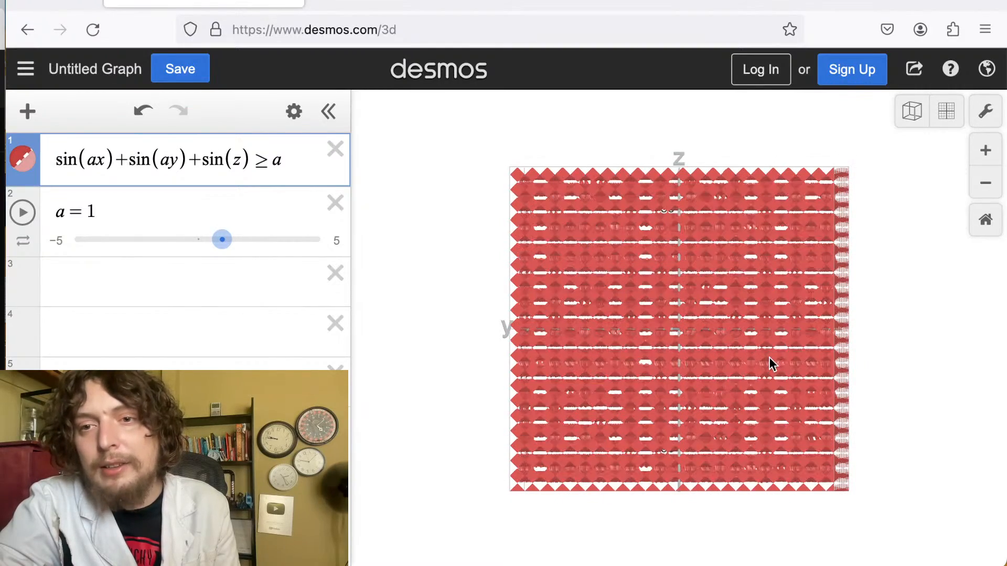
scroll(749, 313, "up", 10)
scroll(749, 311, "up", 3)
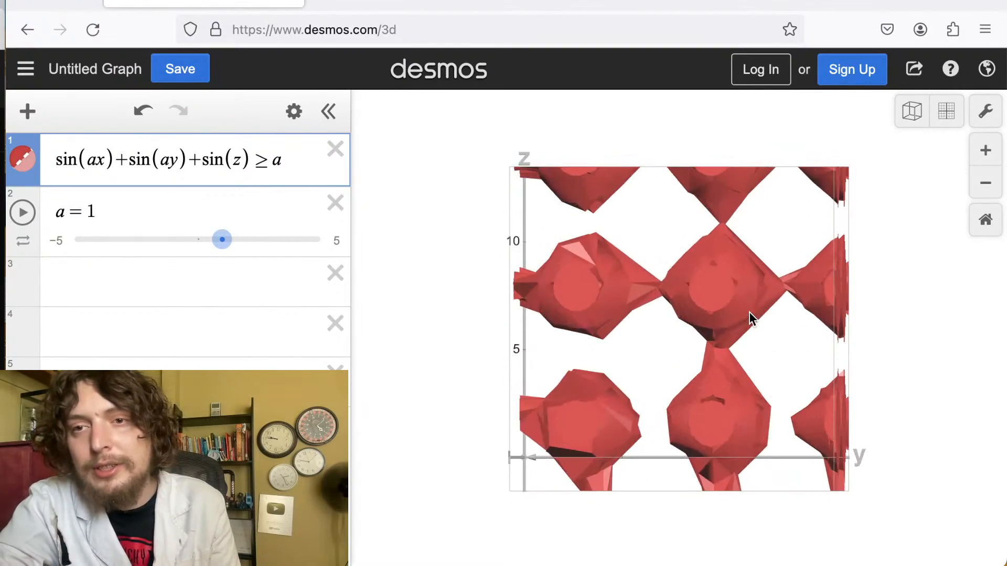
Divide the first sine's argument by y so it reads sin(ax/y), and rotate out to view the region.
left_click_drag(749, 311, 631, 325)
left_click(698, 320)
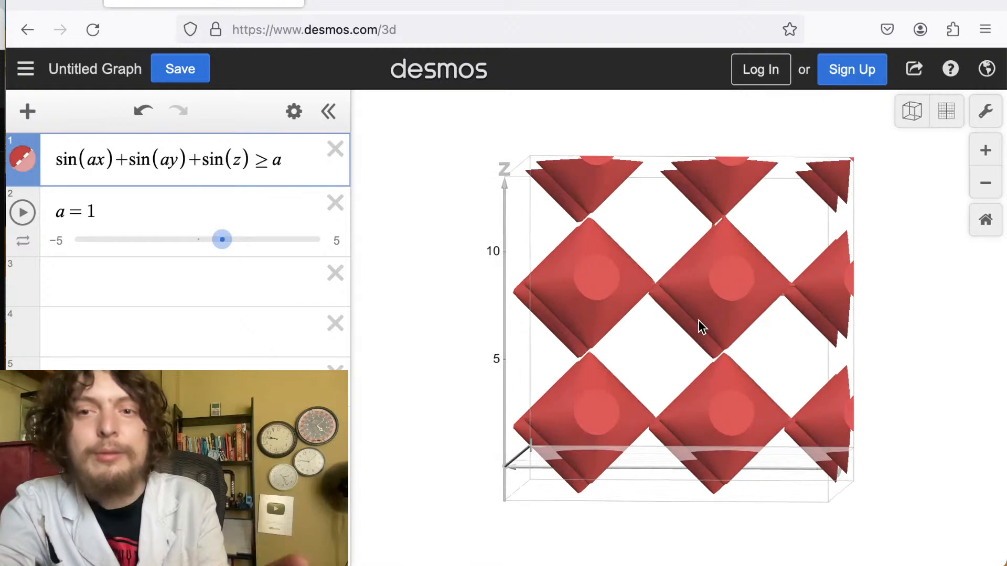
left_click(102, 157)
type("/y")
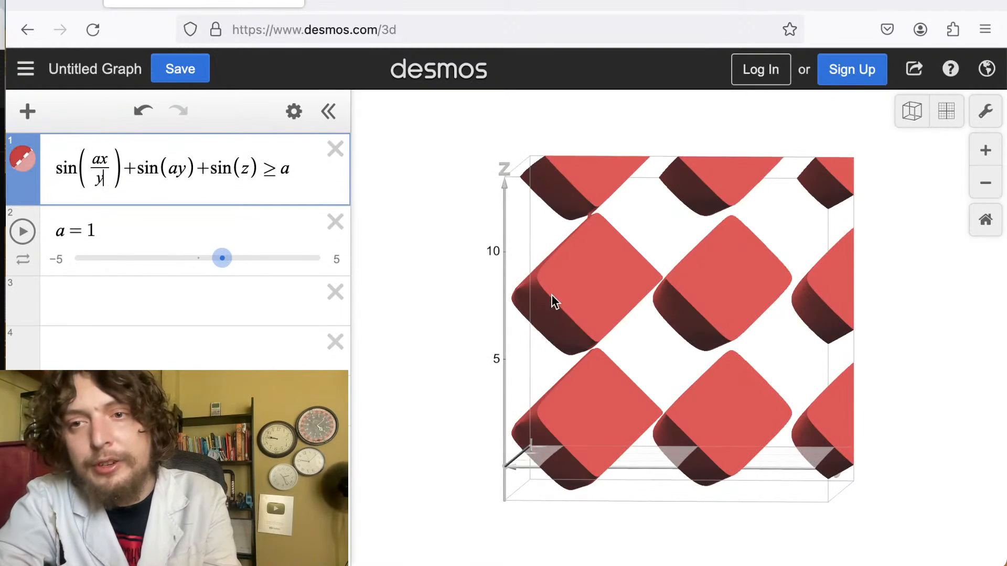
left_click_drag(552, 295, 691, 548)
scroll(722, 411, "down", 8)
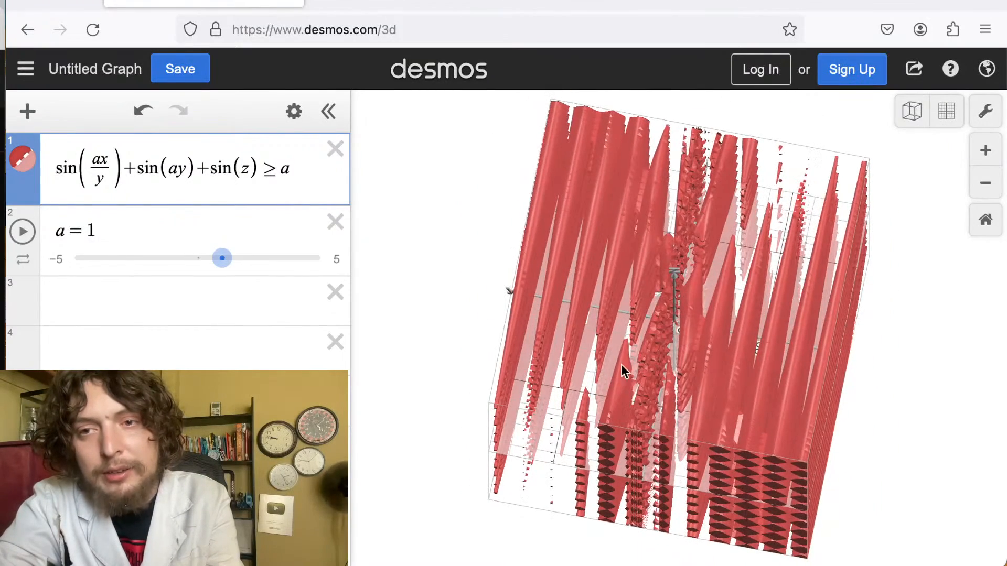
Divide the second sine's argument by x so the term reads sin(ay/x).
left_click_drag(621, 364, 701, 288)
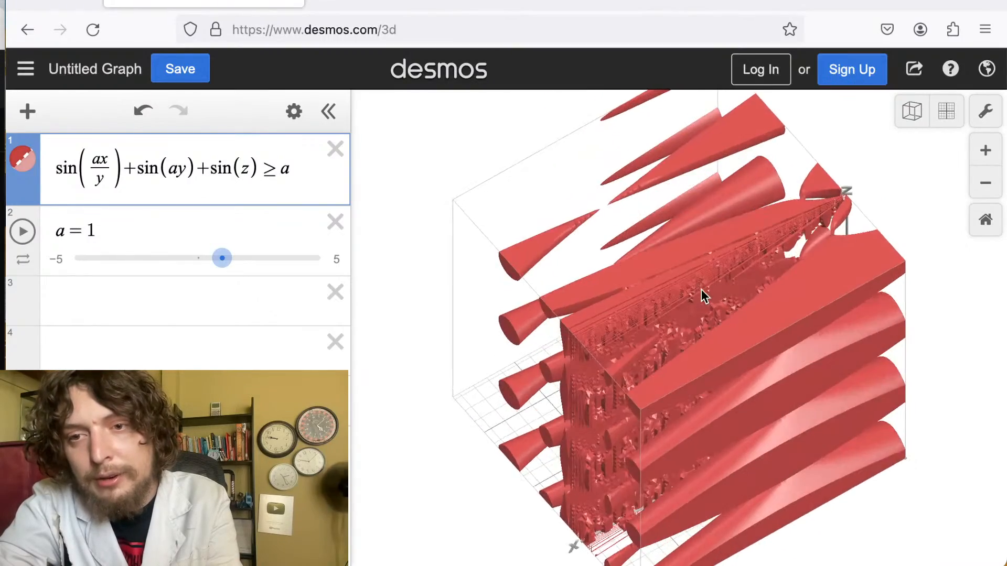
scroll(700, 289, "down", 10)
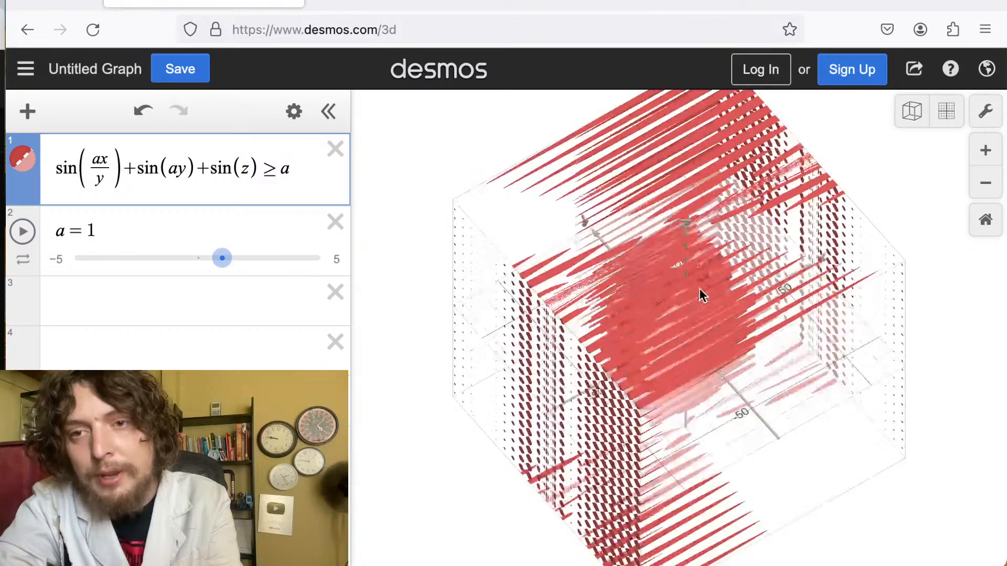
scroll(700, 283, "up", 8)
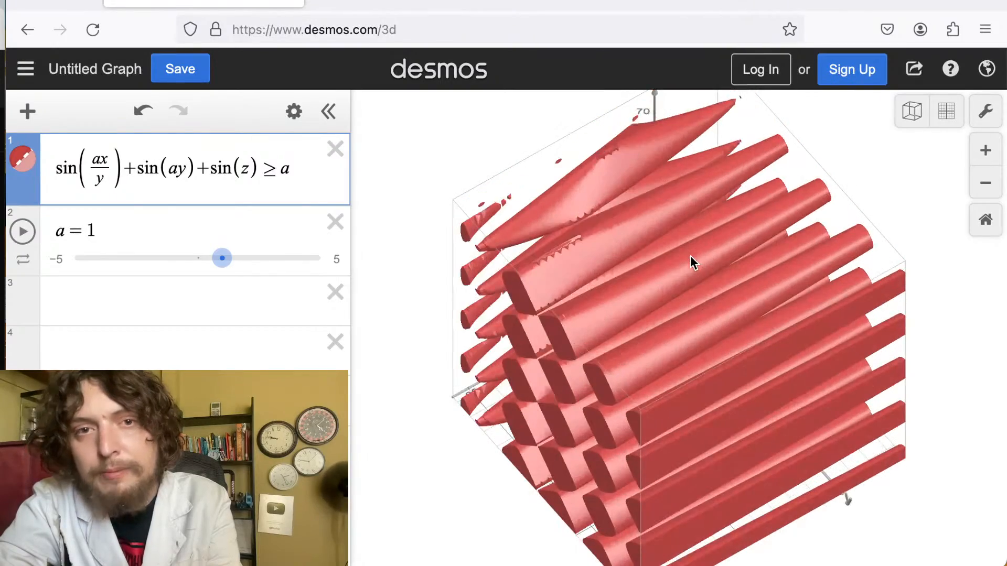
left_click(185, 169)
type("/x")
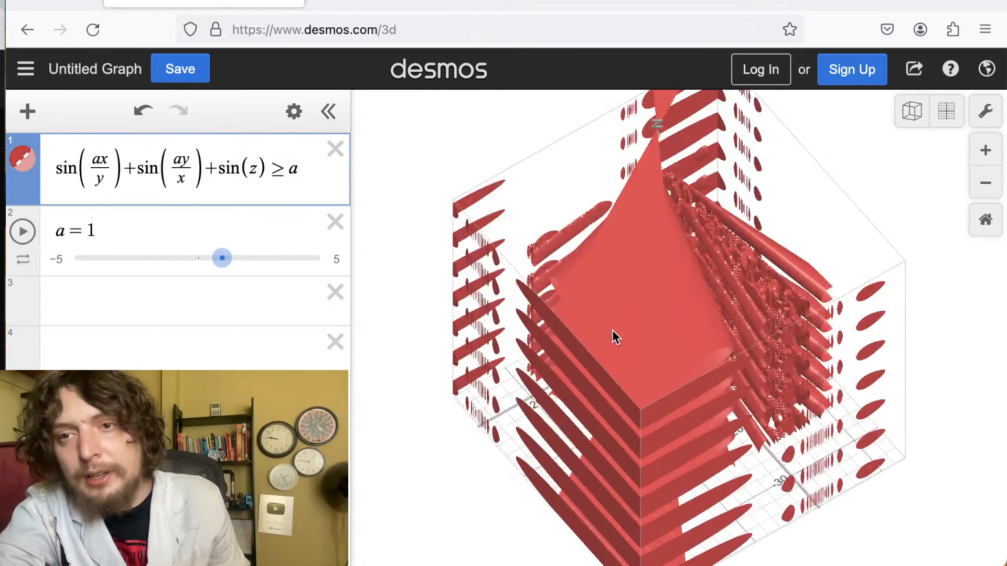
Turn the third term into sin(az/…) and change the second sine's denominator to z.
left_click_drag(613, 337, 646, 274)
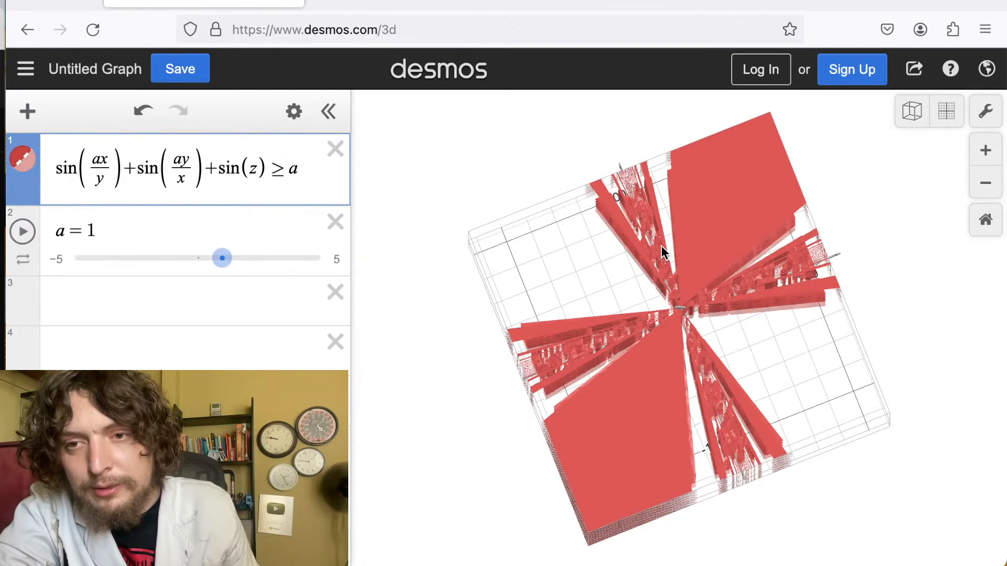
scroll(678, 275, "up", 5)
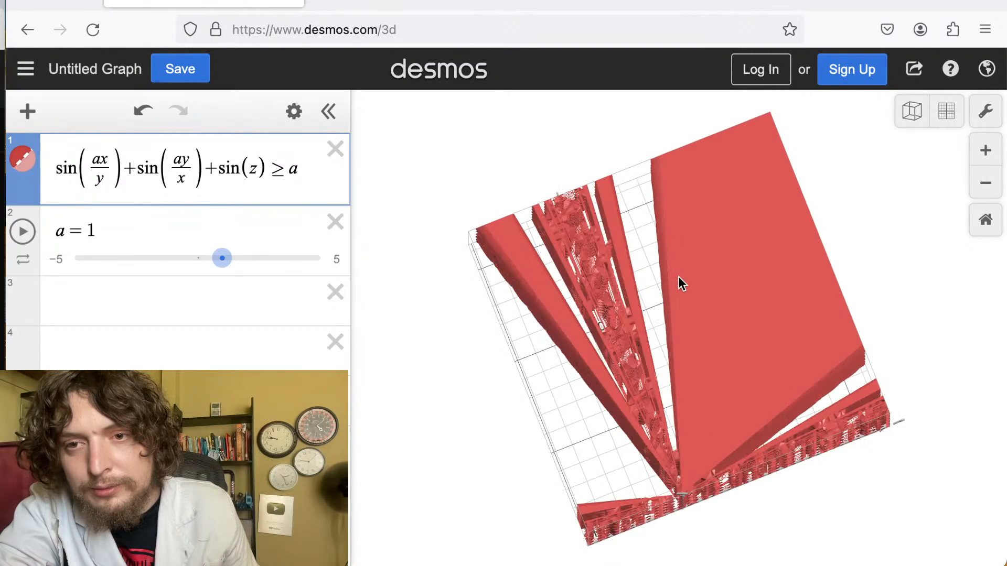
left_click_drag(687, 401, 723, 310)
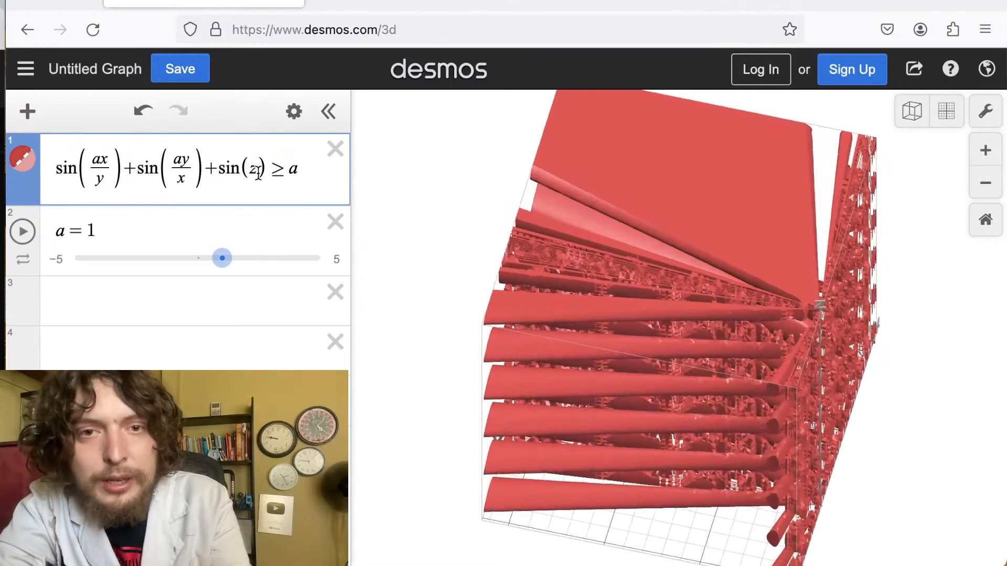
left_click_drag(259, 172, 253, 170)
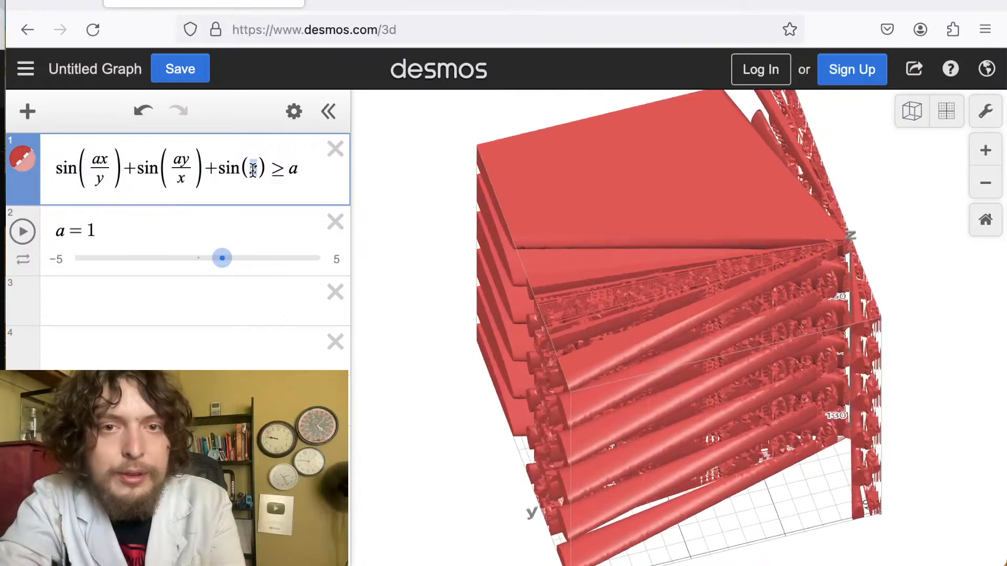
type("az/")
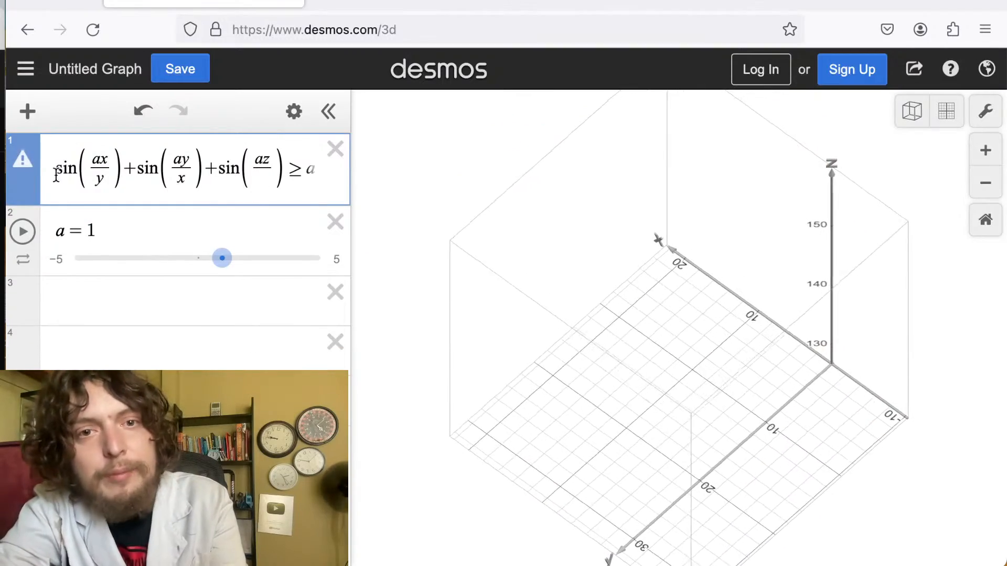
double_click(180, 179)
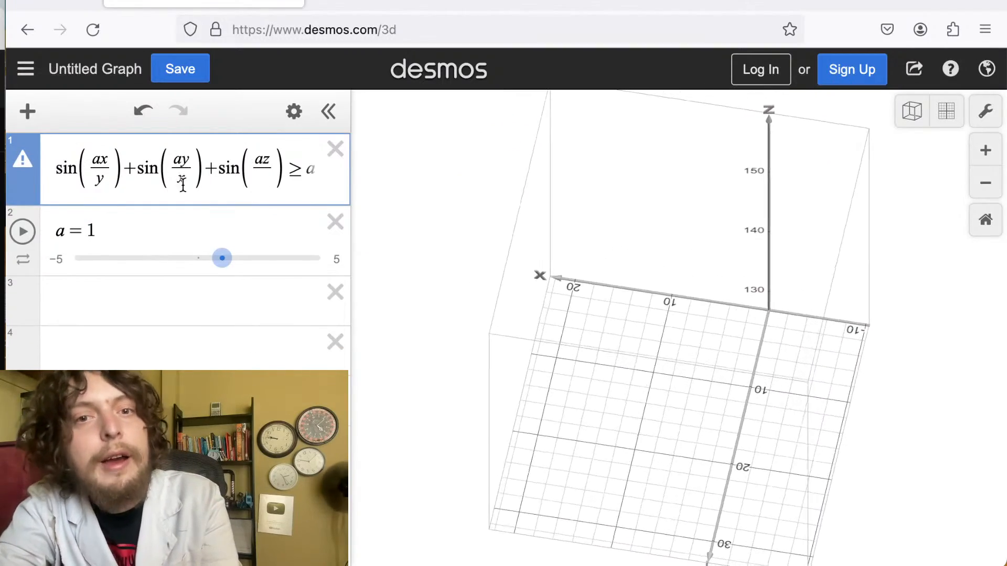
type("z")
Set the third sine's denominator to x so the expression reads sin(ax/y)+sin(ay/z)+sin(az/x) ≥ a.
left_click(262, 178)
type("z/")
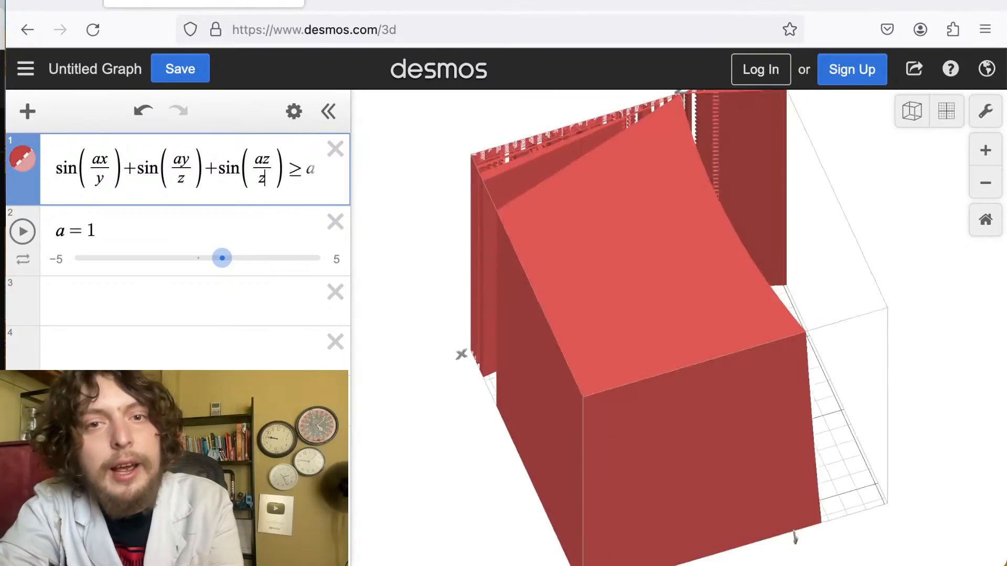
type("x")
key("BackSpace")
key("BackSpace")
type("x")
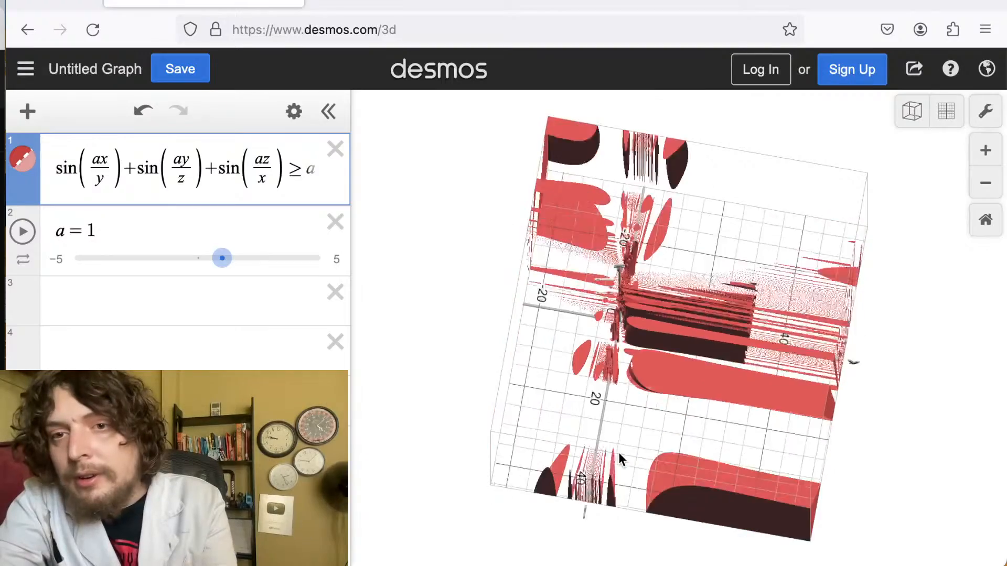
Sweep the slider a through values between about 0.5 and 2 while rotating the view, ending at a = 0.5.
left_click_drag(710, 389, 775, 479)
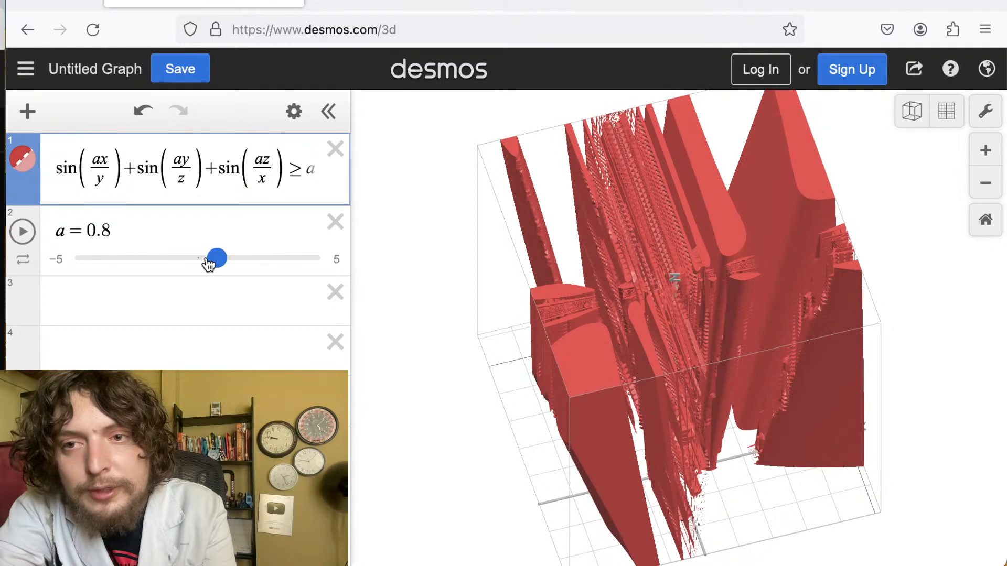
left_click_drag(209, 264, 239, 251)
left_click_drag(450, 268, 430, 277)
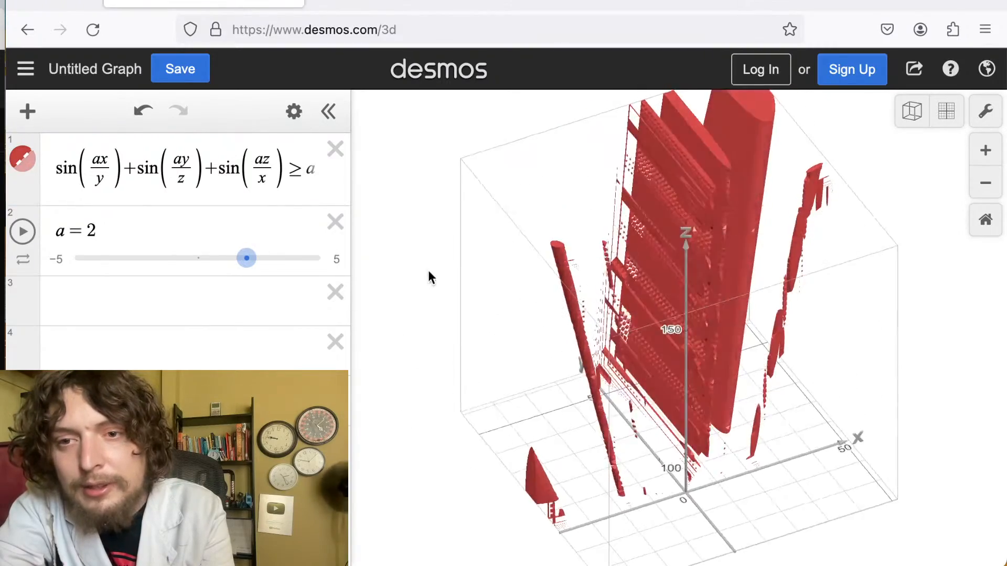
left_click_drag(246, 258, 217, 273)
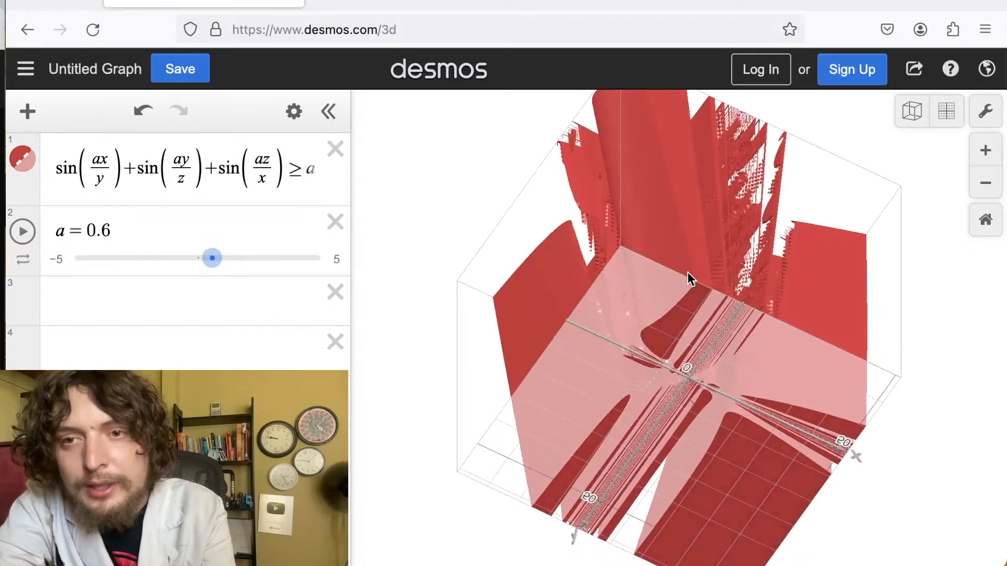
scroll(689, 275, "down", 10)
left_click_drag(688, 272, 695, 558)
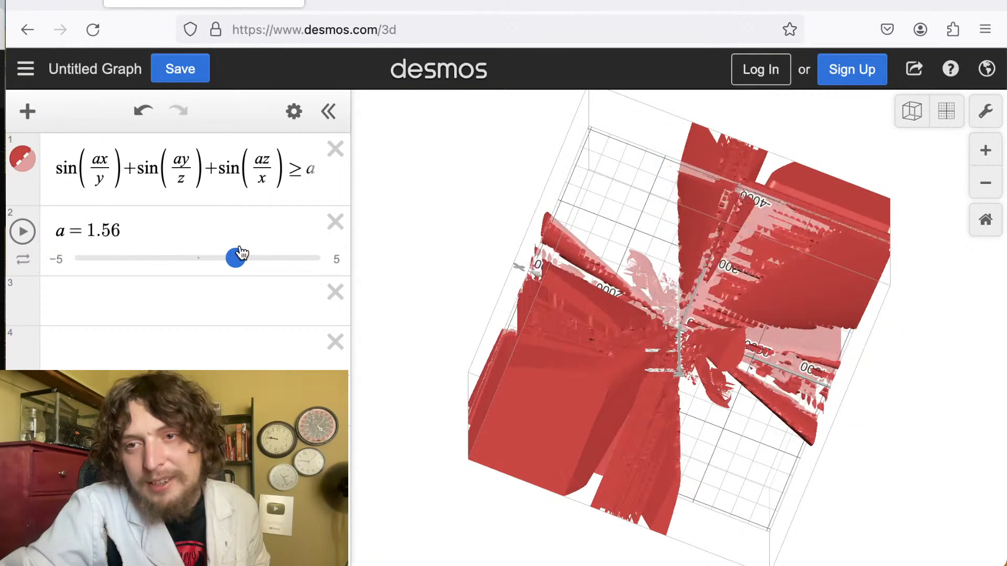
left_click_drag(229, 255, 221, 255)
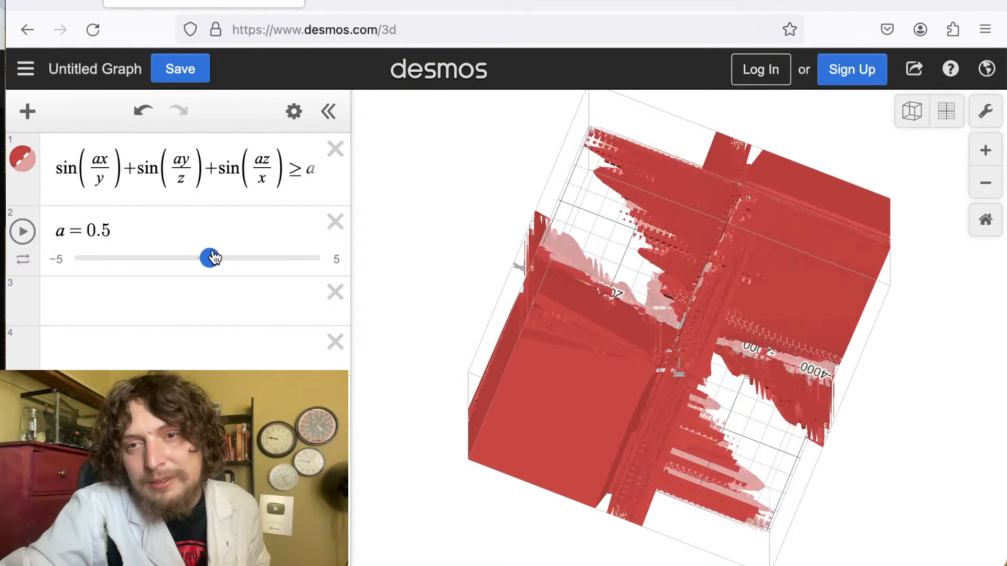
left_click_drag(551, 292, 627, 351)
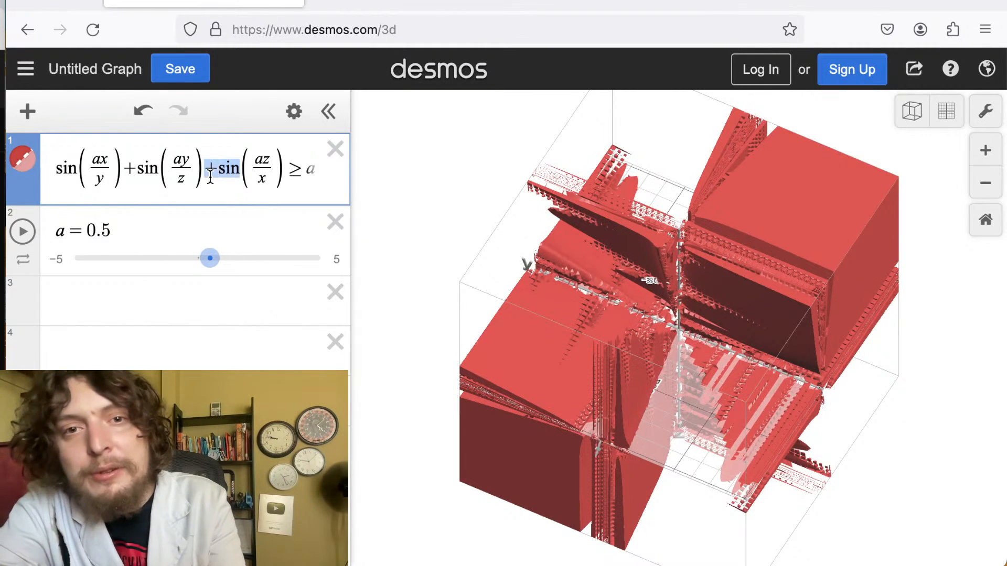
Replace each of the three sines with tan so the expression reads tan(ax/y)+tan(ay/z)+tan(az/x) ≥ a.
type("tan")
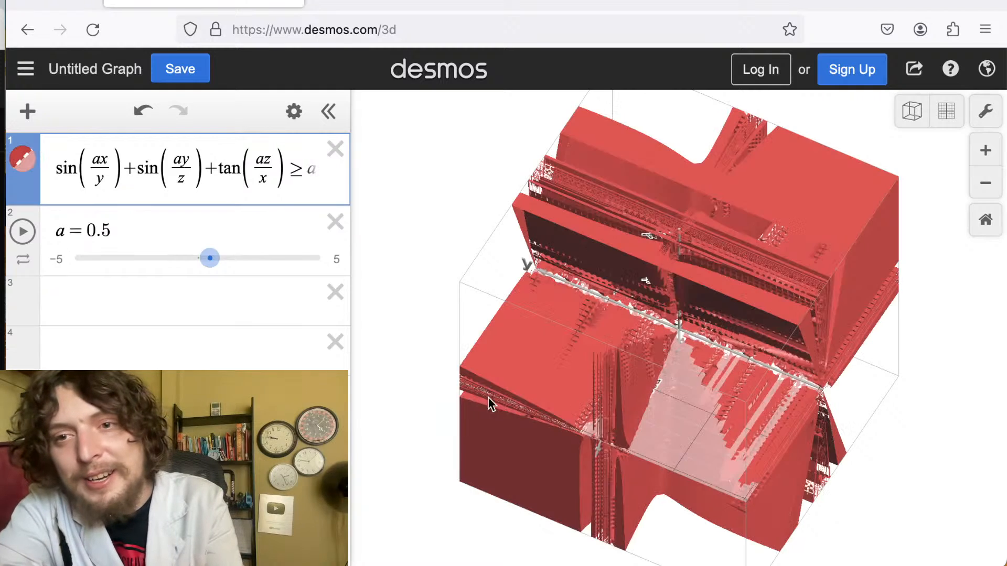
left_click_drag(488, 398, 494, 245)
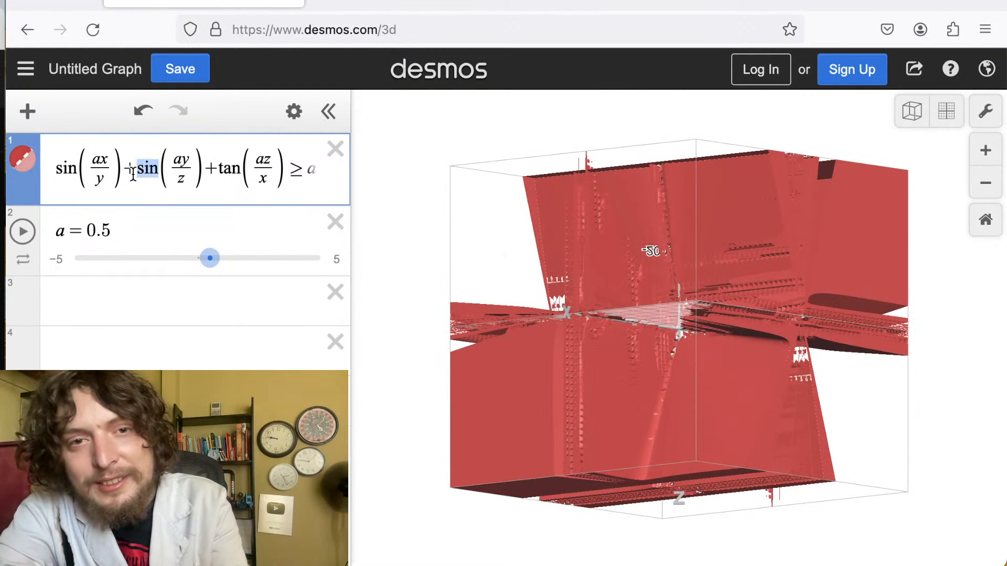
type("tan")
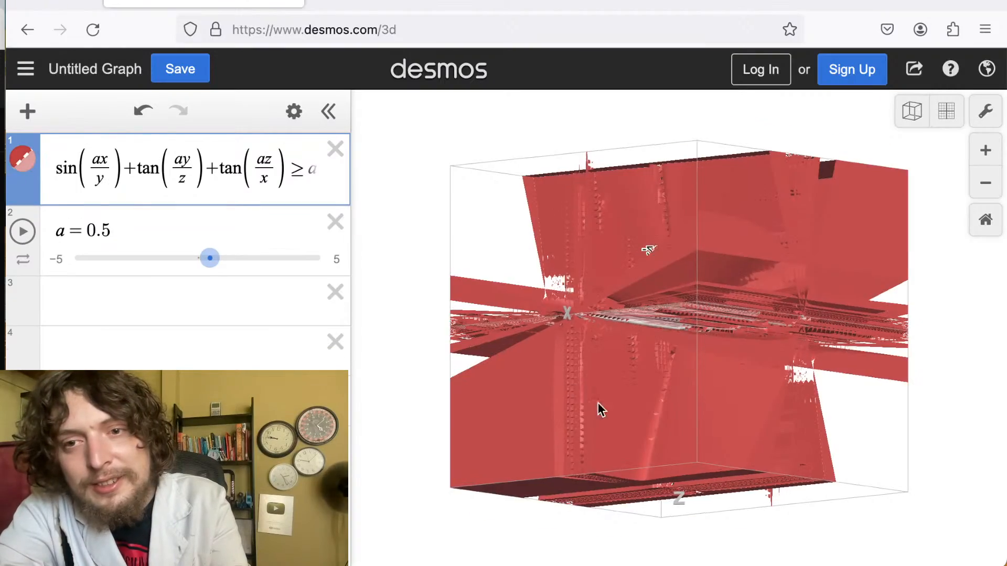
left_click_drag(598, 403, 854, 434)
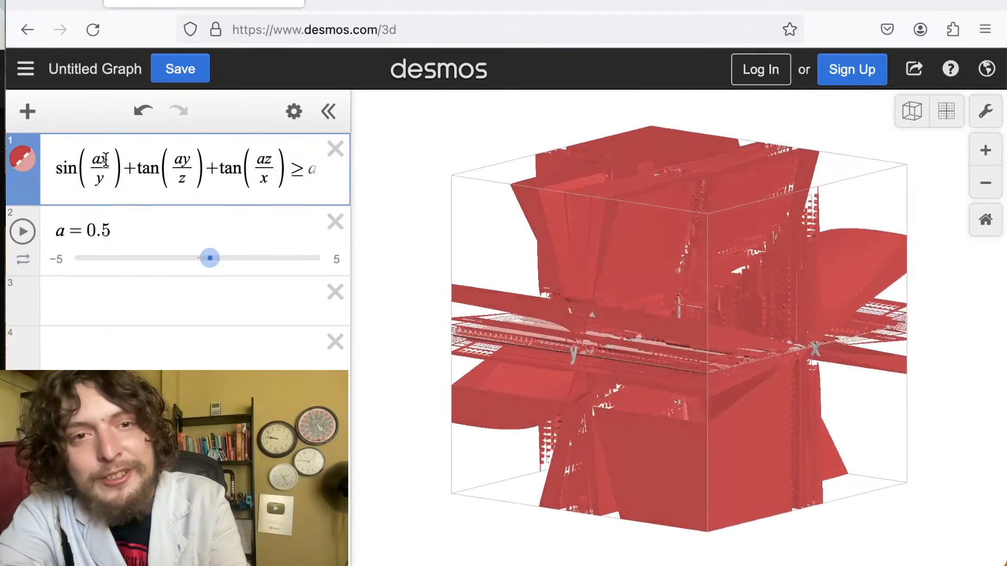
left_click_drag(79, 170, 51, 179)
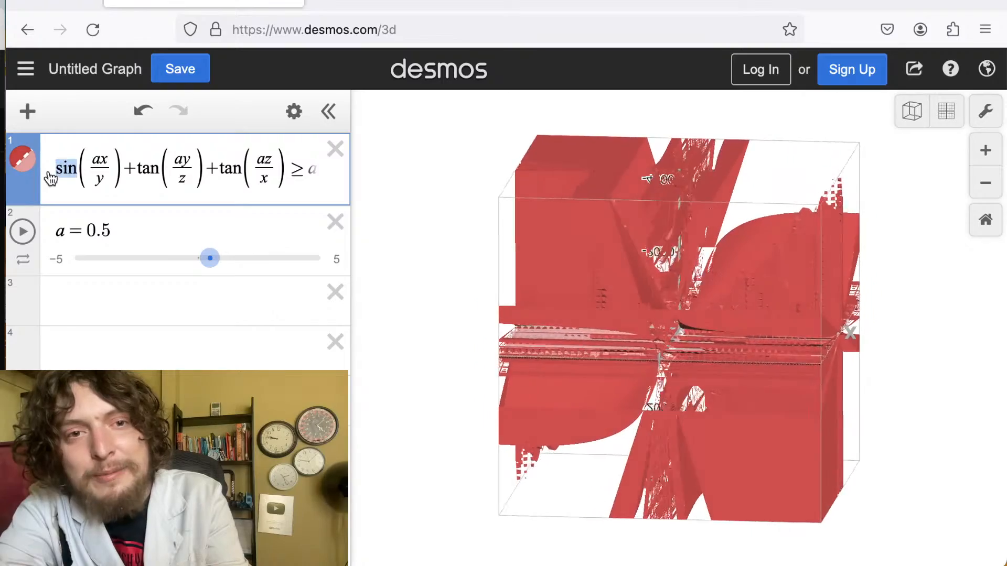
type("tan")
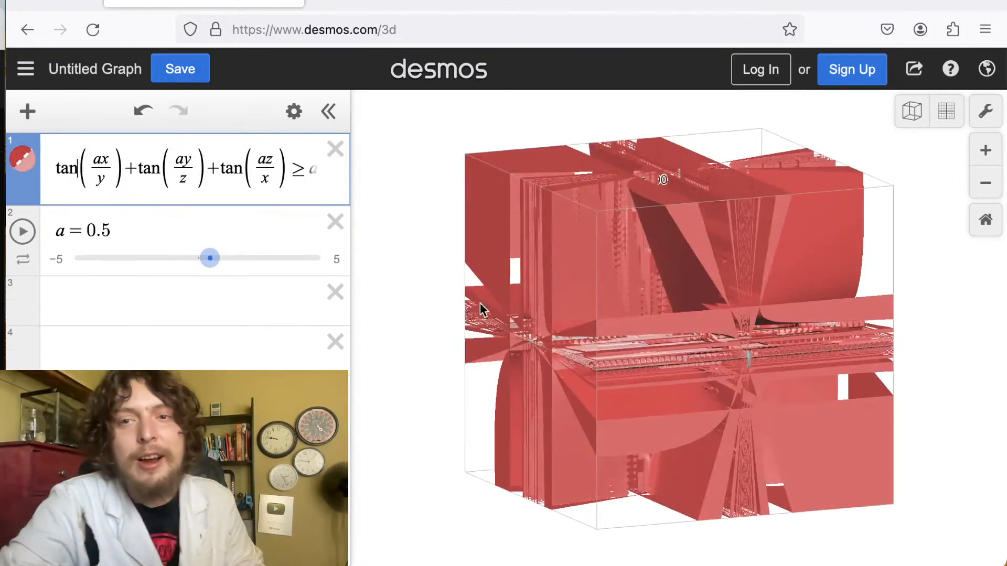
Remove the a from each tangent's numerator to get tan(x/y)+tan(y/z)+tan(z/x) ≥ a, and reset a to 1.
left_click_drag(516, 313, 640, 388)
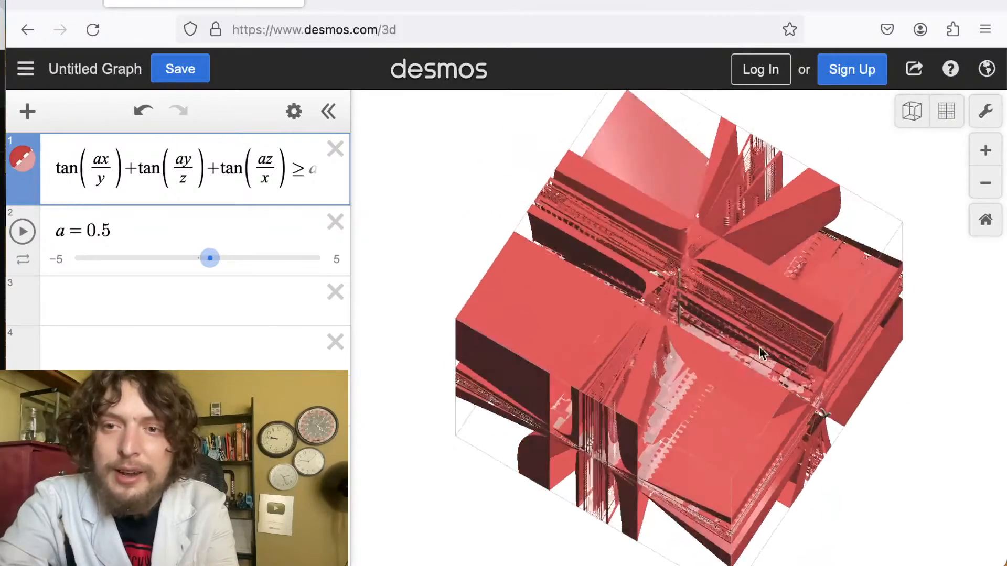
left_click_drag(759, 346, 873, 224)
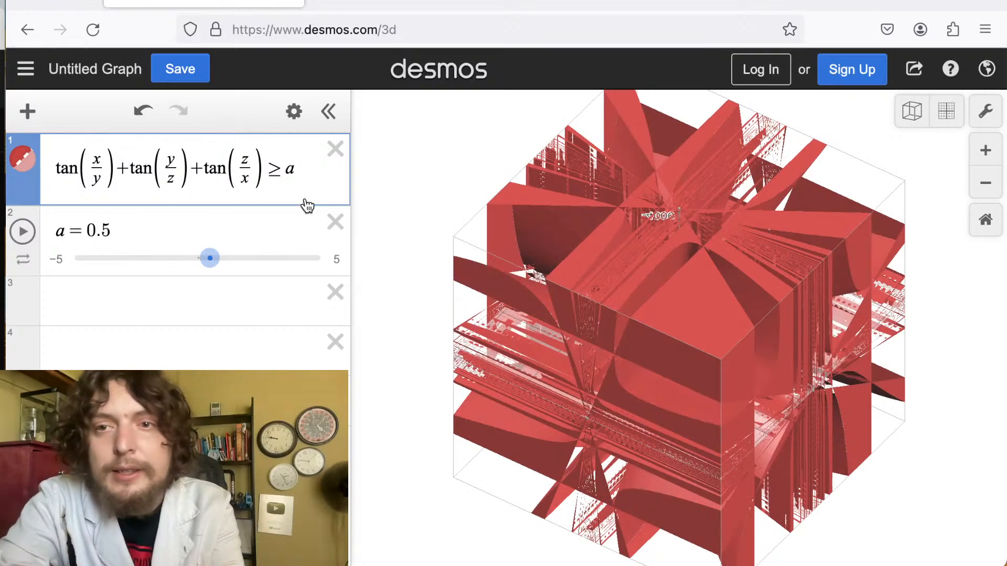
left_click_drag(586, 303, 734, 218)
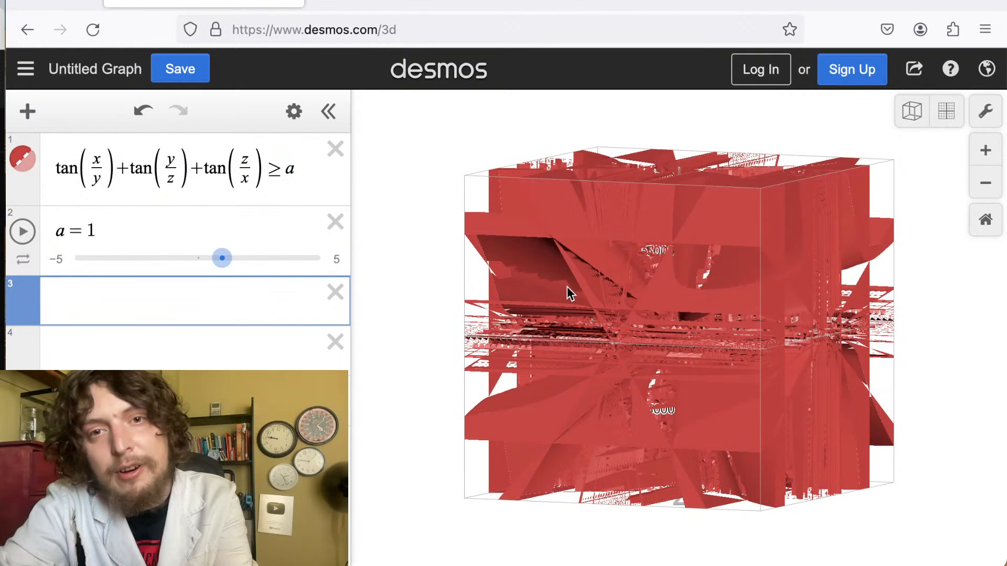
Rotate and zoom around the tangent region to examine it from several angles.
left_click_drag(591, 268, 713, 273)
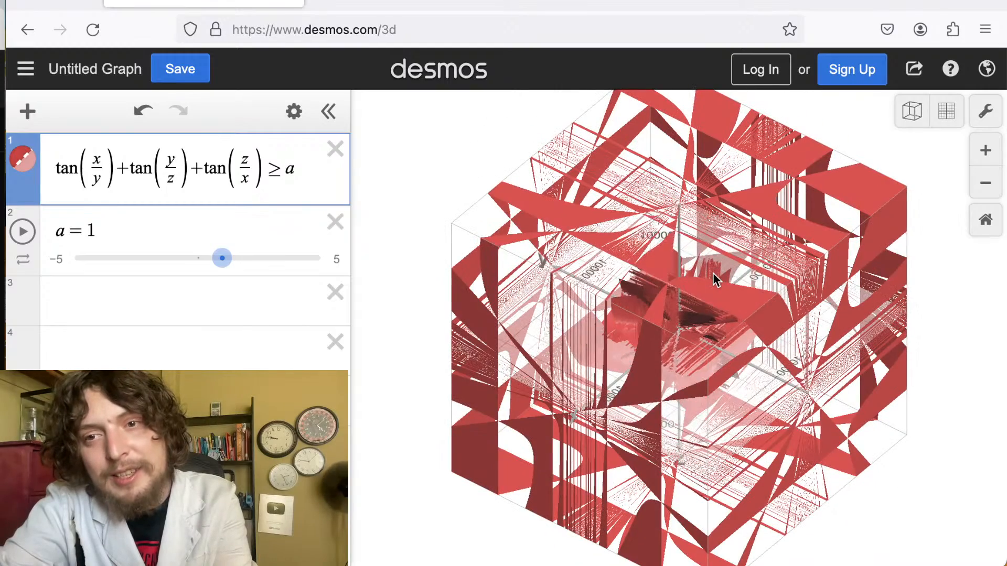
left_click_drag(713, 272, 747, 165)
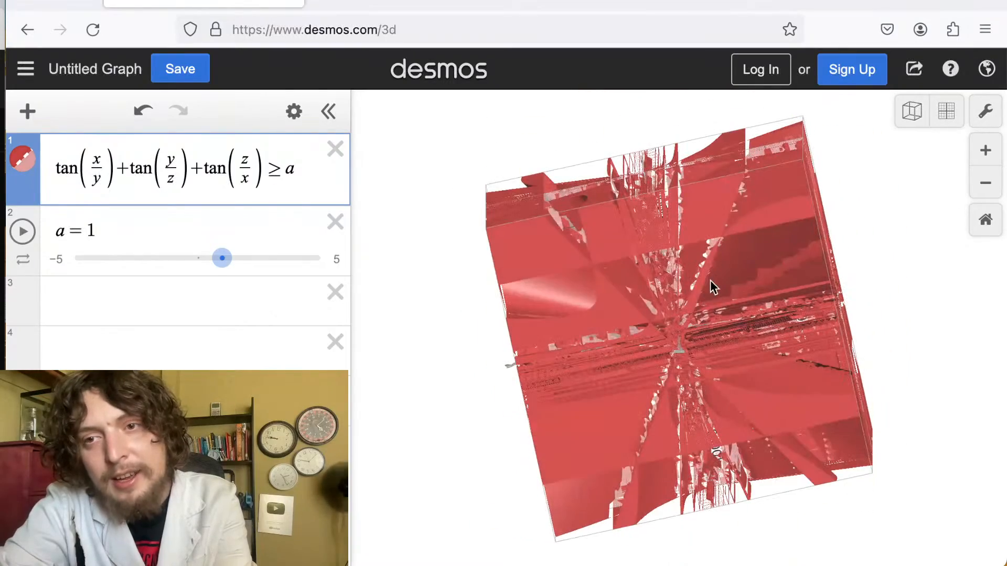
left_click_drag(710, 280, 985, 524)
scroll(710, 292, "up", 10)
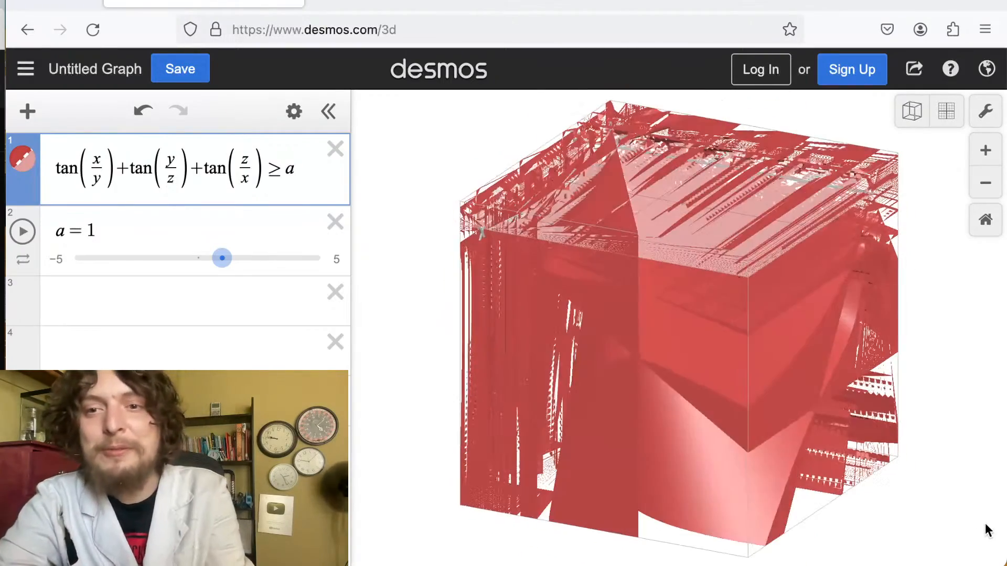
left_click_drag(805, 420, 918, 0)
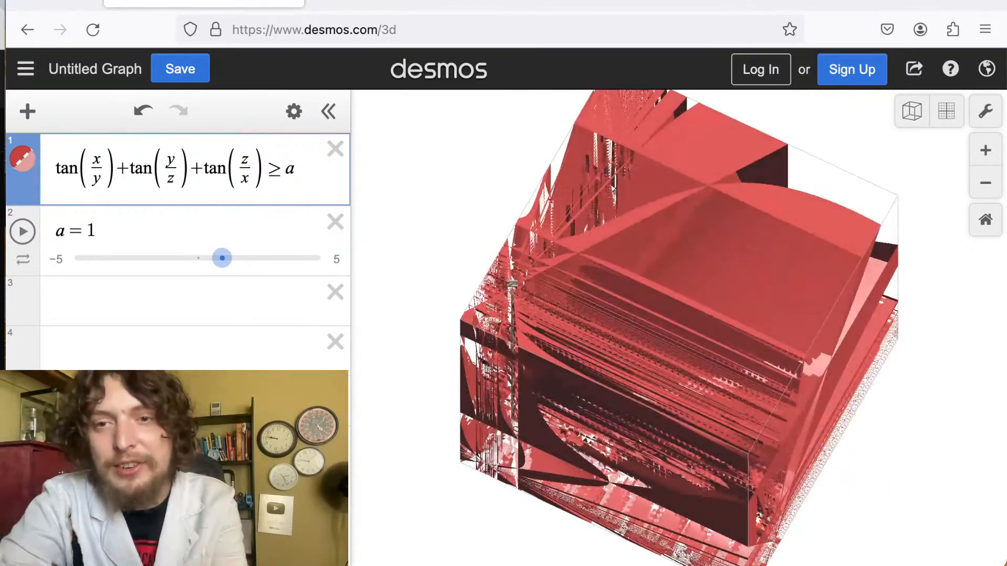
left_click_drag(612, 326, 877, 499)
left_click_drag(603, 355, 809, 164)
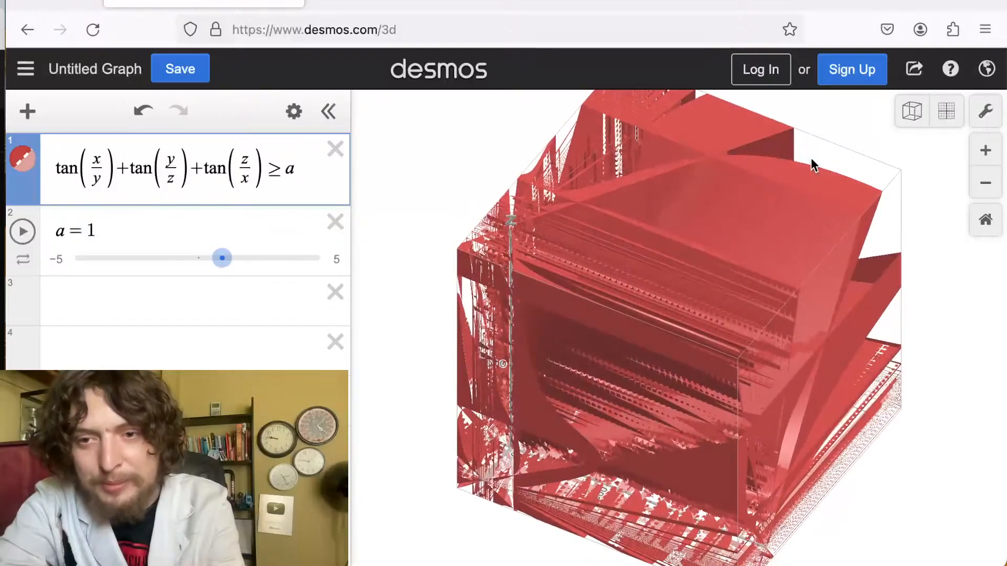
left_click_drag(693, 325, 834, 270)
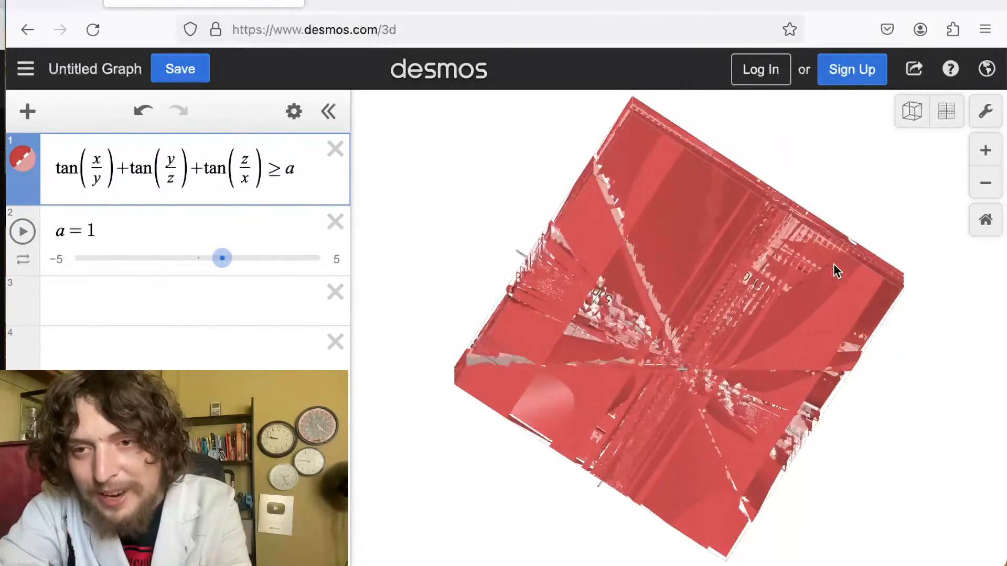
left_click_drag(712, 338, 809, 101)
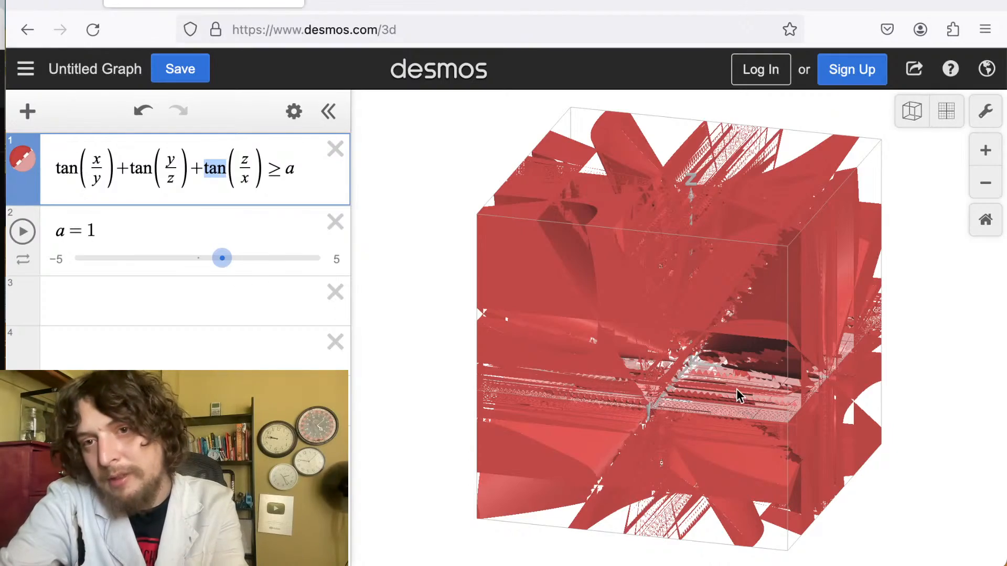
left_click_drag(792, 353, 791, 400)
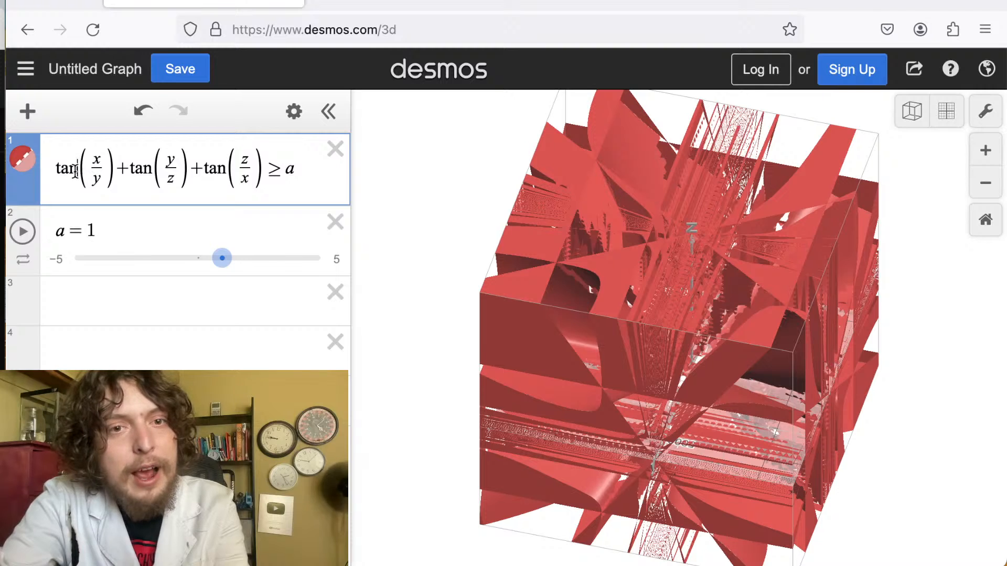
Replace each of the three tangents with sin so the expression reads sin(x/y)+sin(y/z)+sin(z/x) ≥ a.
left_click_drag(76, 171, 47, 179)
type("sin")
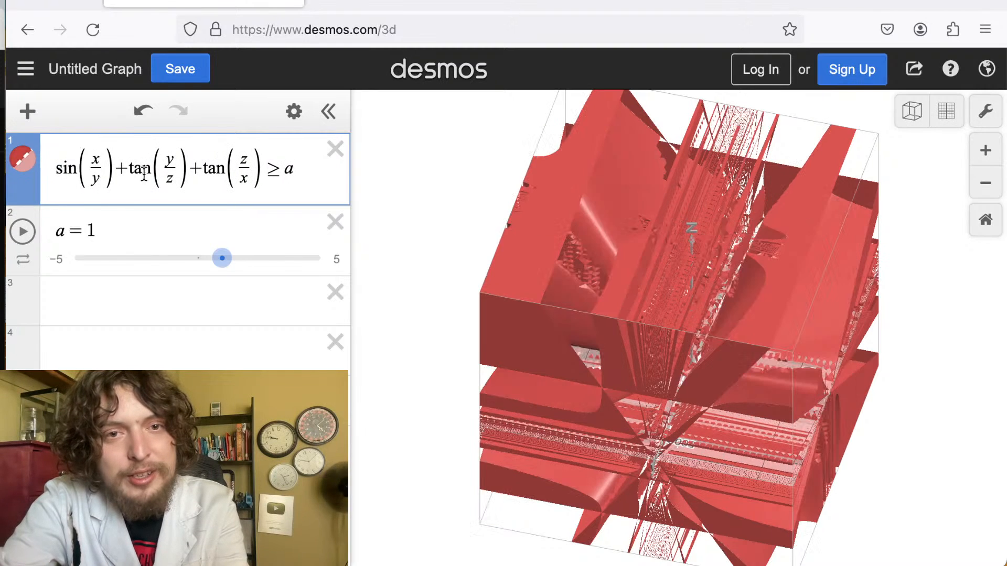
left_click_drag(153, 170, 127, 173)
type("sin")
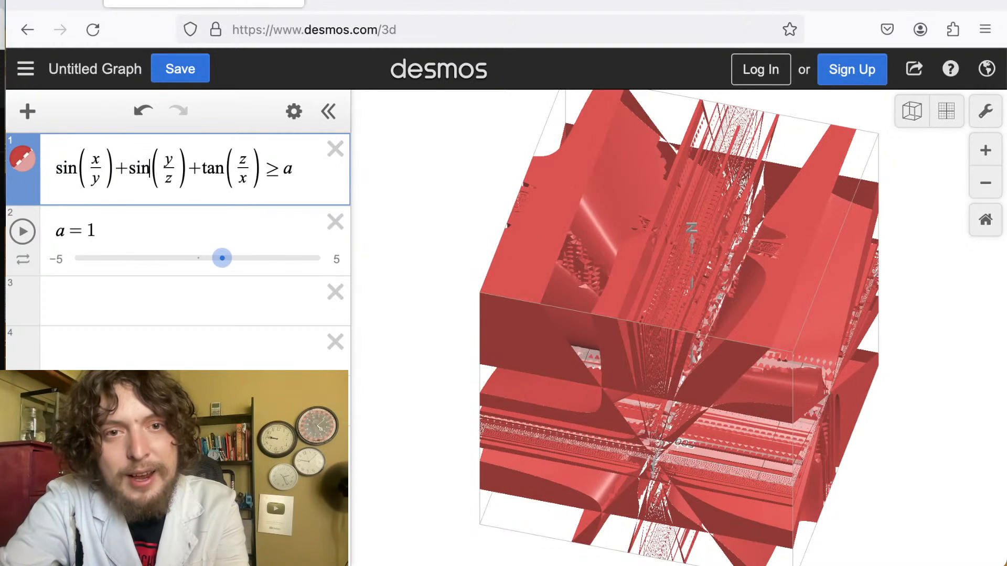
left_click_drag(224, 172, 195, 175)
type("sin")
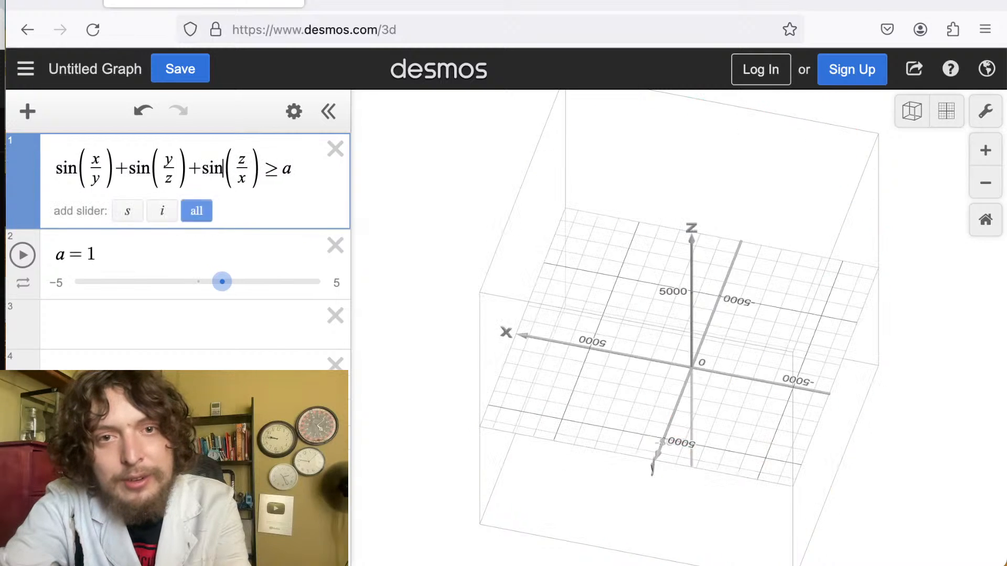
Square the x in the first sine's numerator to get sin(x²/y) and examine the resulting region.
left_click(97, 160)
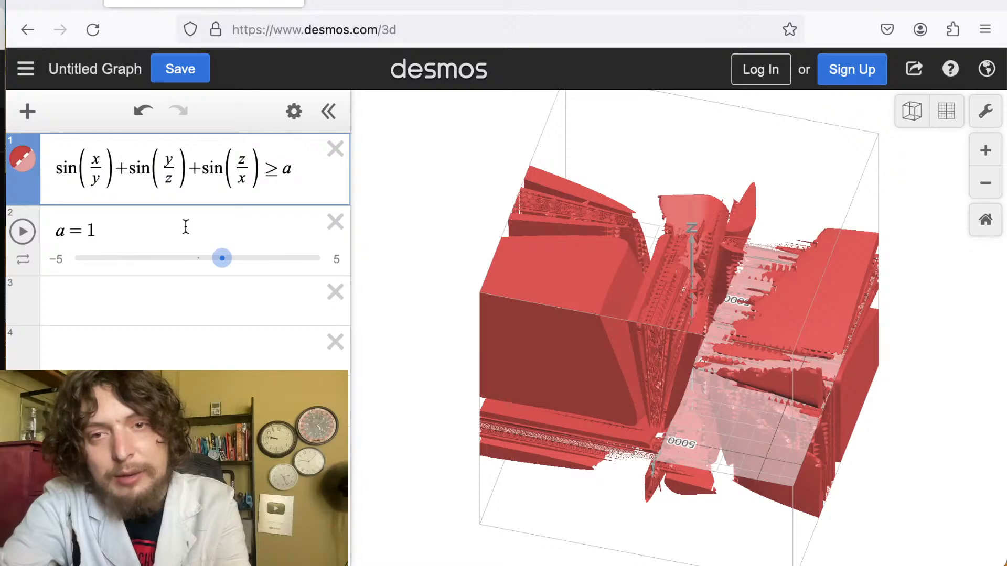
left_click_drag(603, 411, 556, 306)
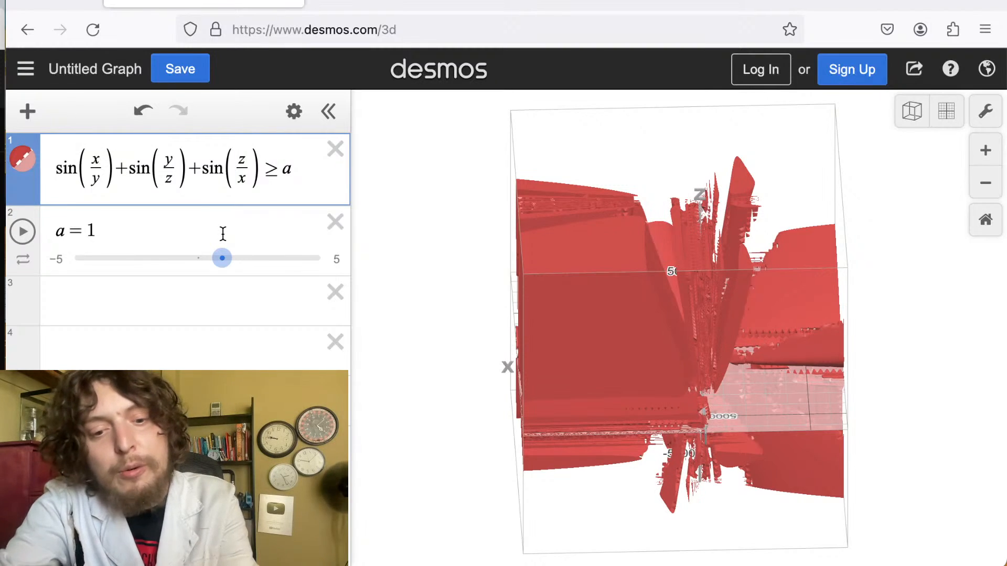
type("^2")
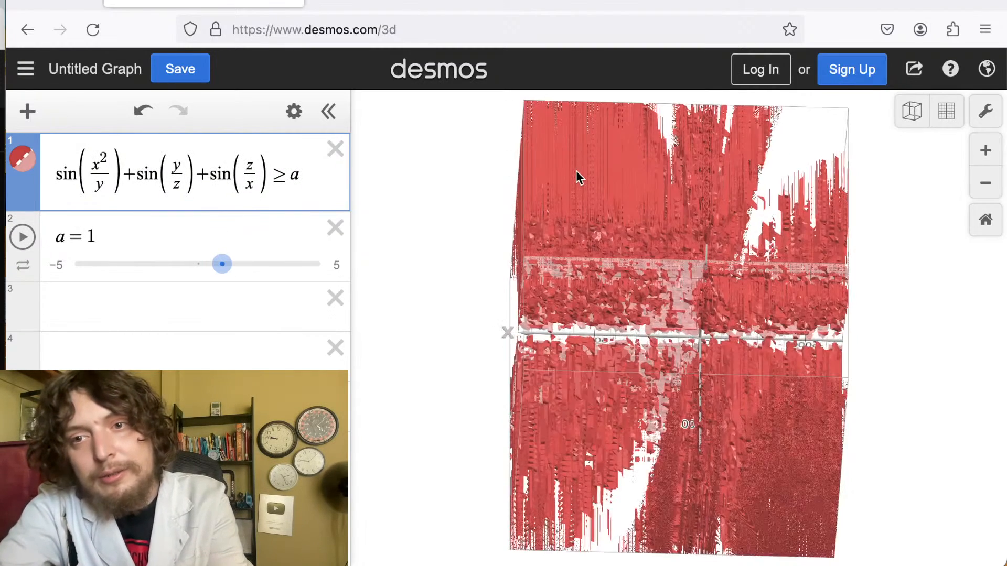
left_click_drag(576, 177, 419, 420)
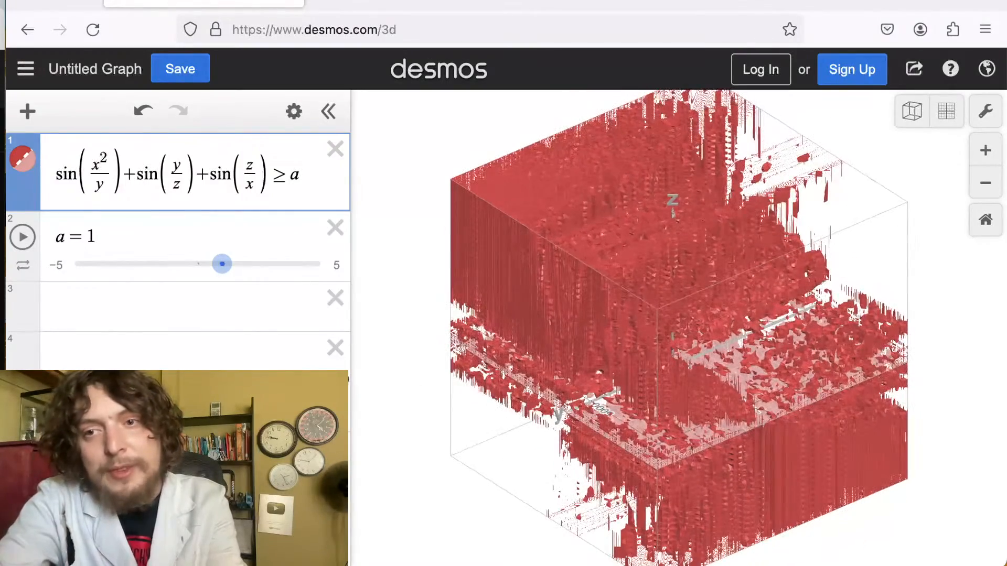
left_click_drag(631, 360, 423, 295)
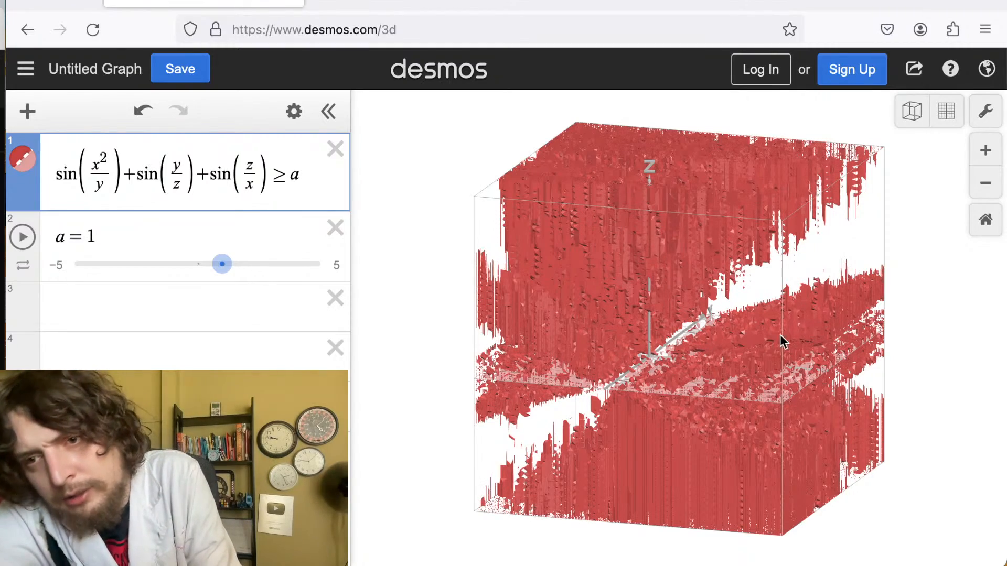
left_click_drag(707, 381, 853, 342)
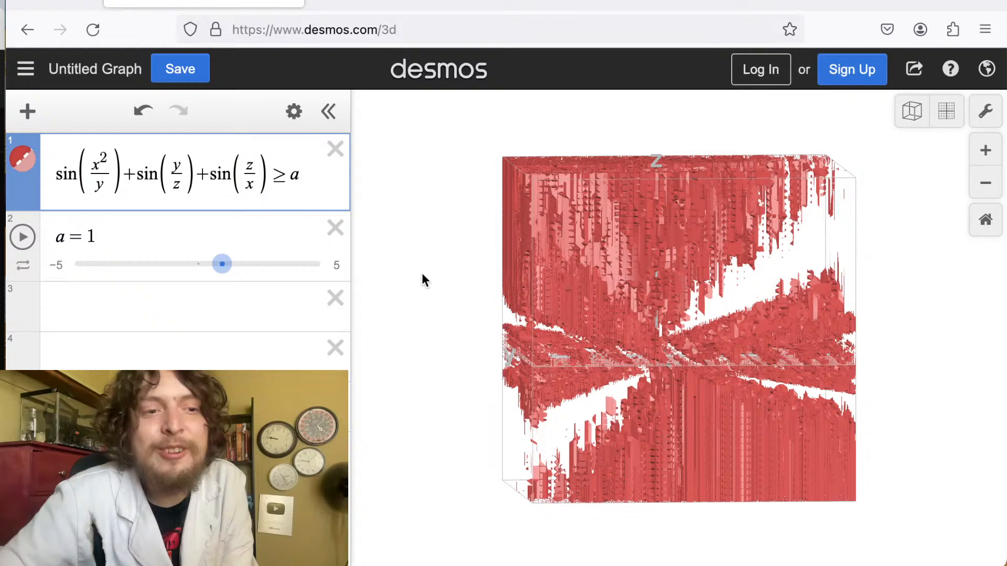
Try squaring the y in the second sine's numerator, then remove that square again.
left_click(180, 153)
type("^2")
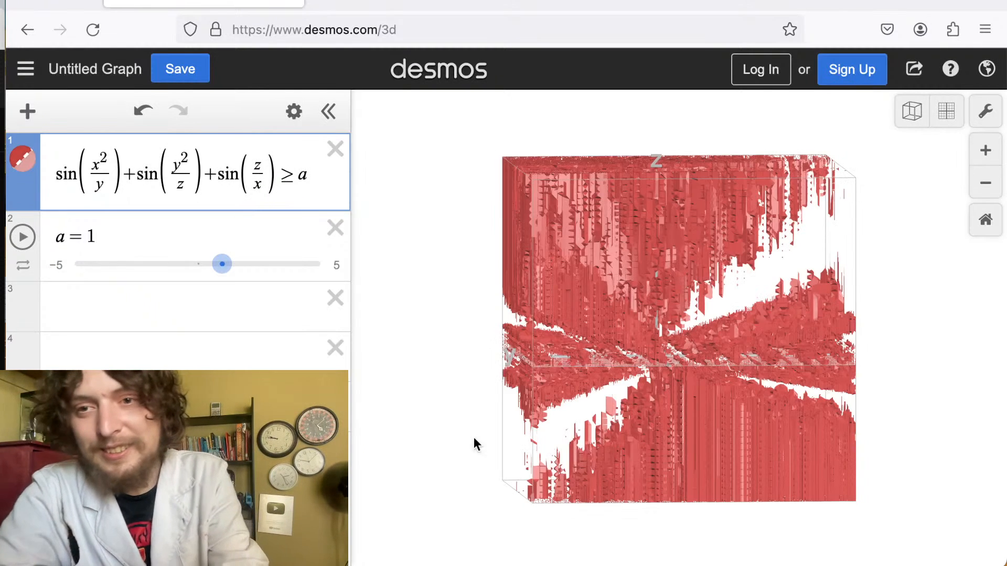
left_click_drag(672, 341, 933, 348)
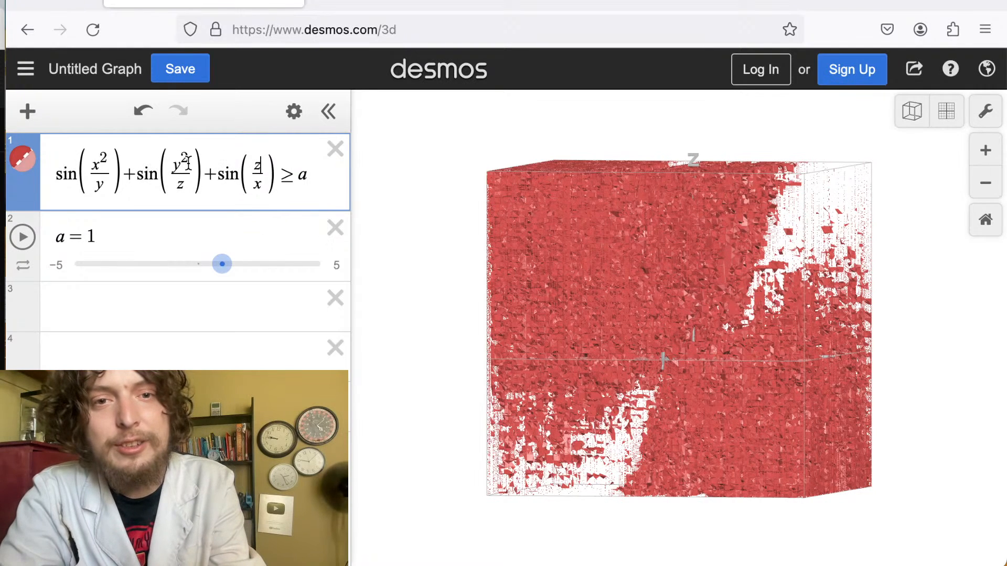
key("BackSpace")
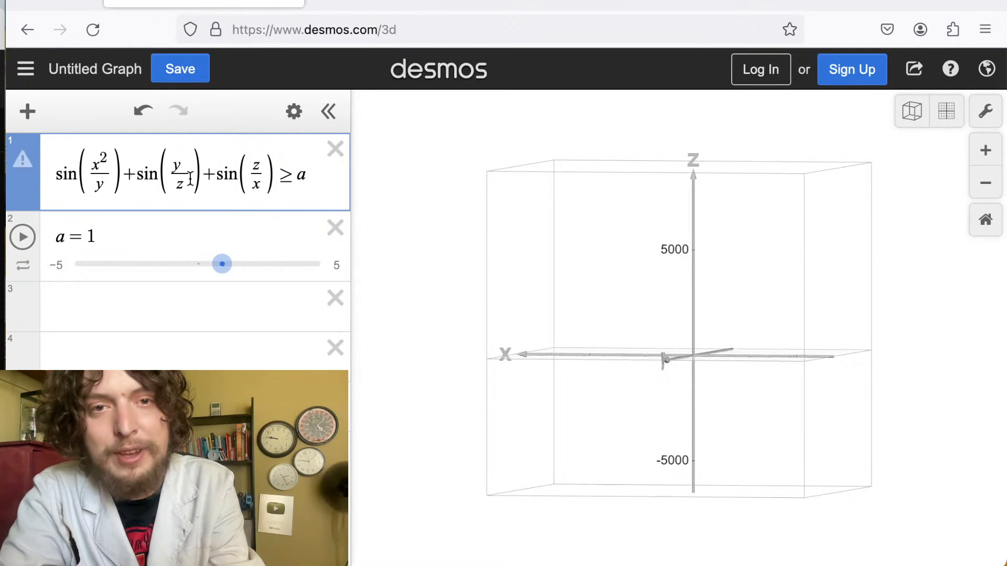
Replace each fraction with a power so the expression reads sin(x^y)+sin(y^z)+sin(z^x) ≥ a.
left_click_drag(187, 183, 187, 162)
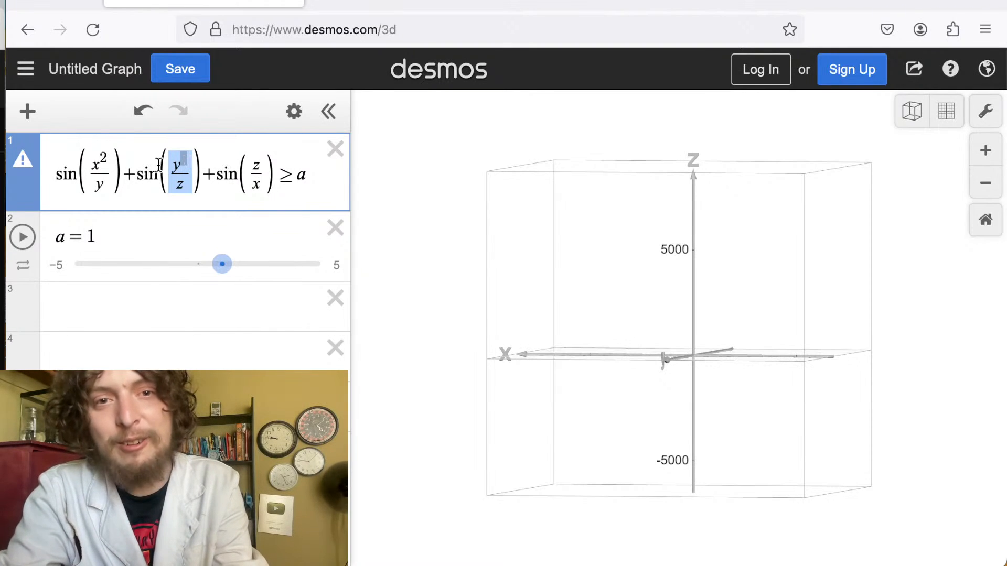
left_click_drag(103, 182, 93, 166)
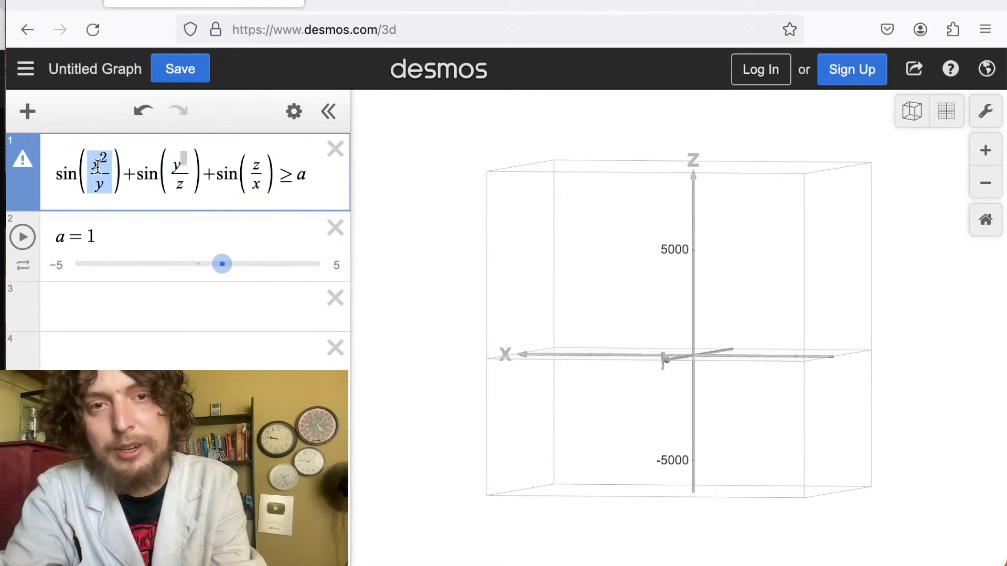
type("x")
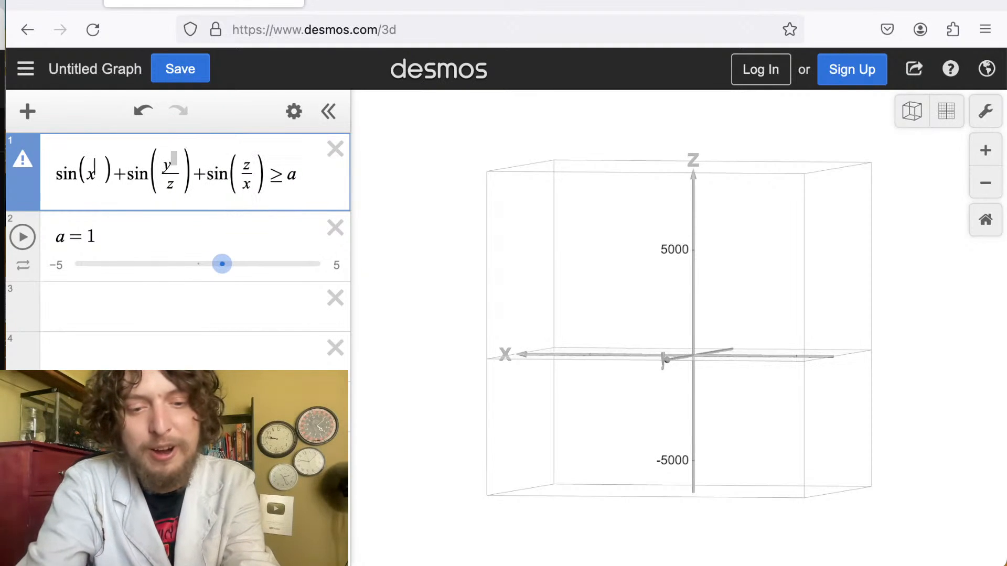
left_click_drag(173, 182, 167, 165)
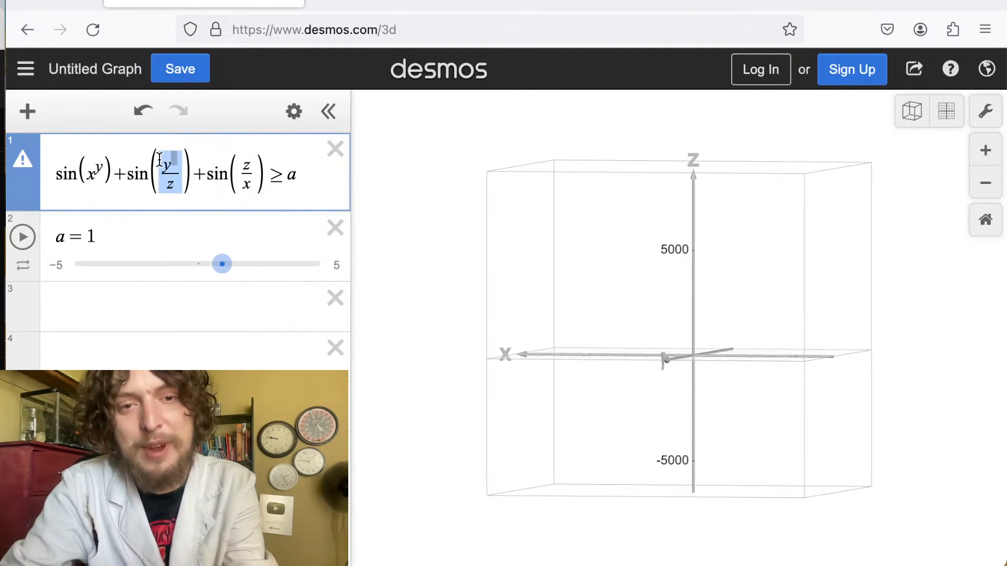
type("y^x")
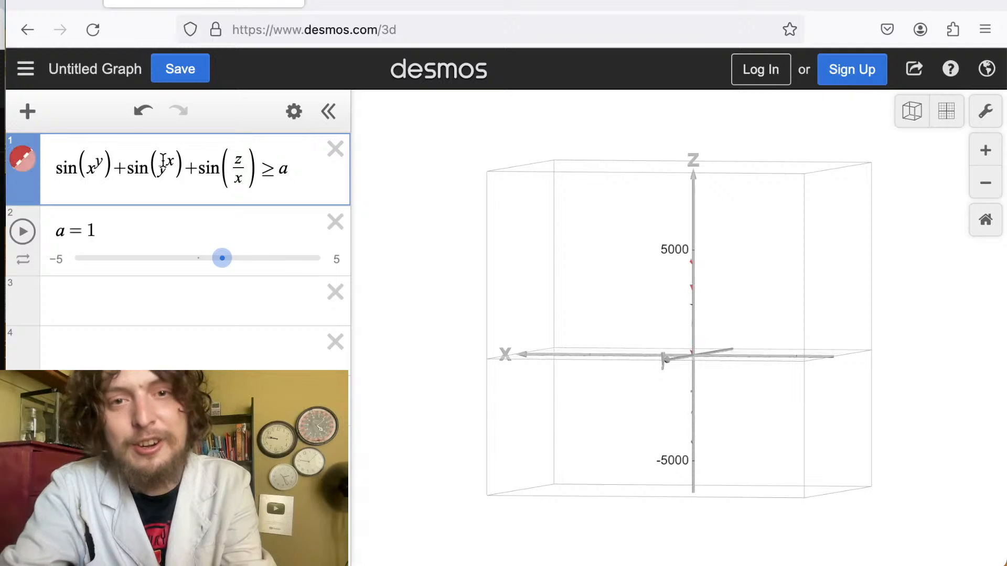
key("BackSpace")
type("z")
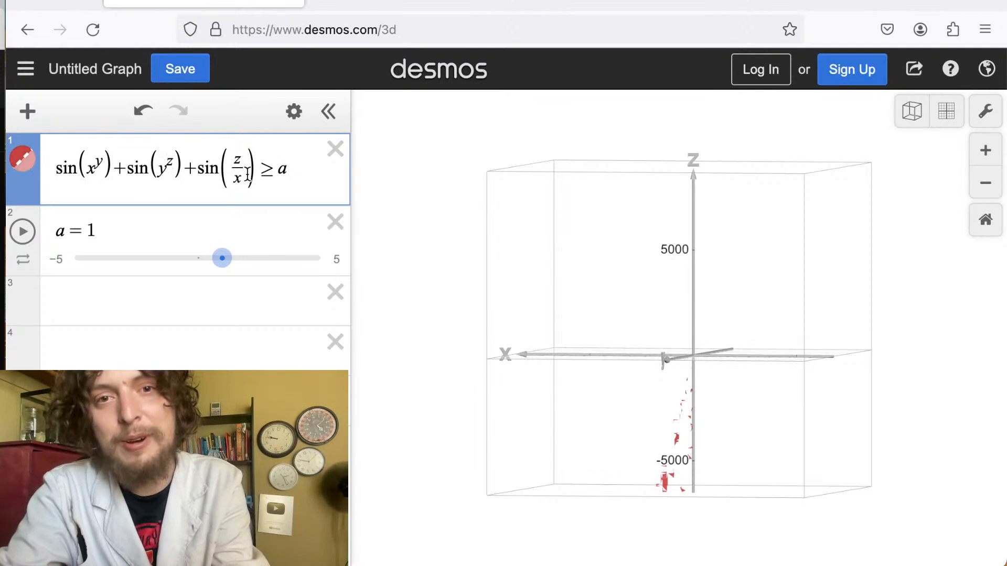
left_click_drag(248, 173, 236, 156)
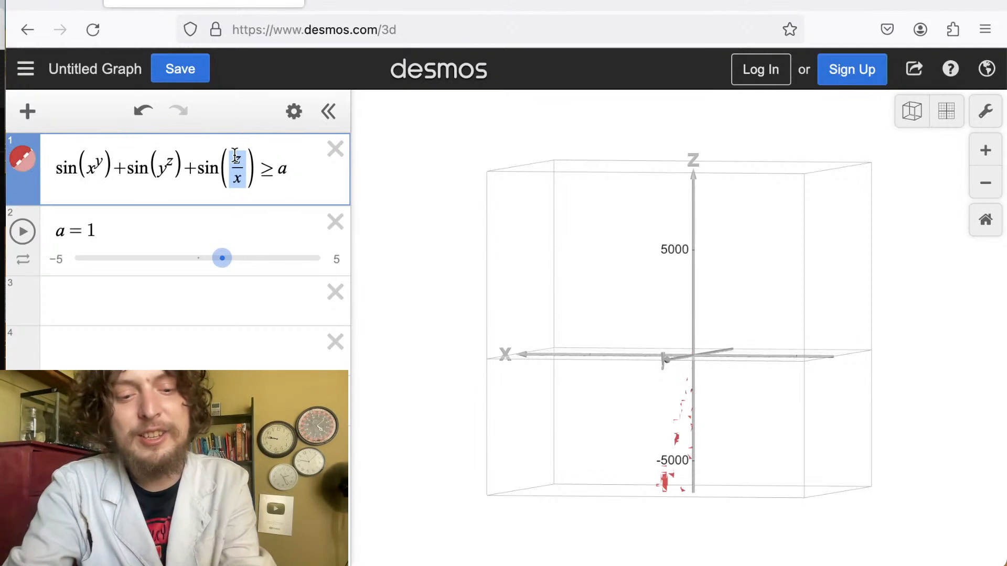
type("z^x")
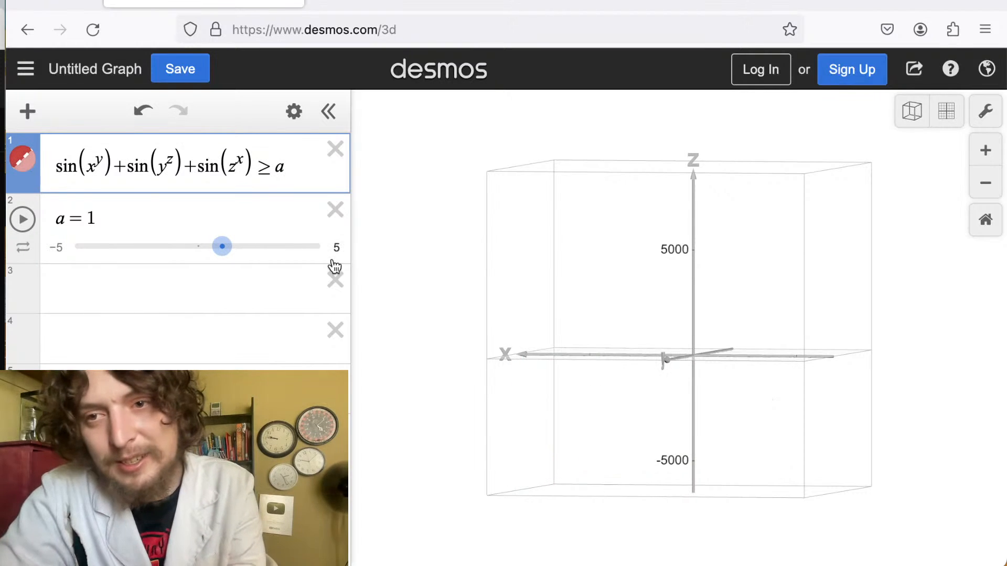
Sweep the slider a between about -2 and 1.9 while rotating the view, ending at a = 1.9.
left_click_drag(571, 325, 725, 399)
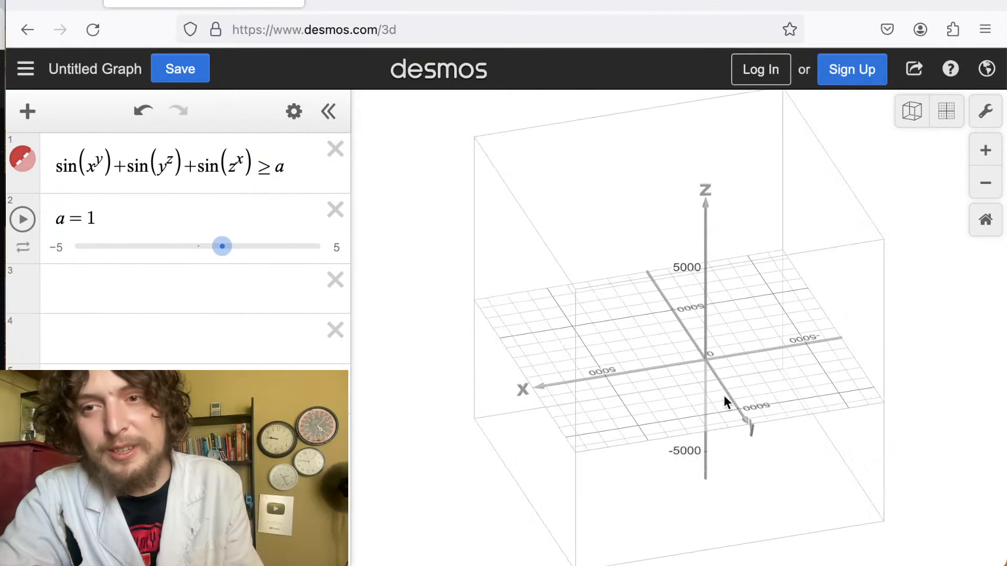
left_click_drag(222, 247, 180, 248)
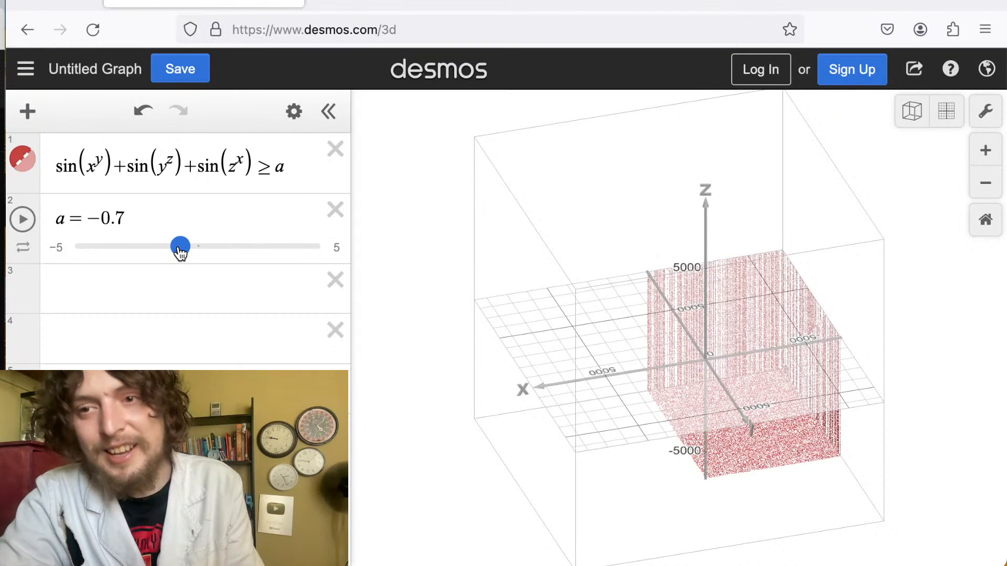
left_click_drag(446, 248, 150, 246)
left_click_drag(656, 285, 728, 172)
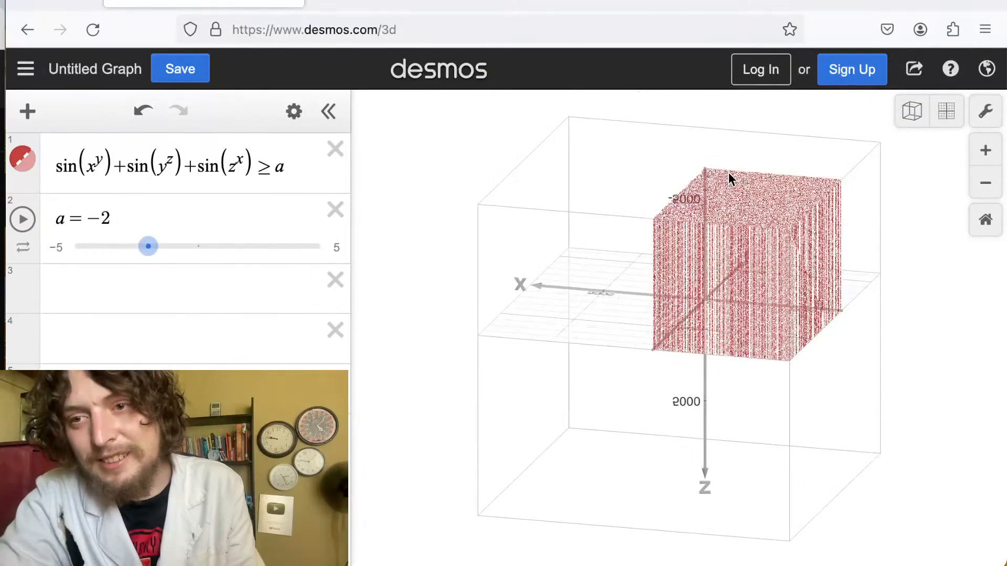
left_click_drag(148, 250, 245, 256)
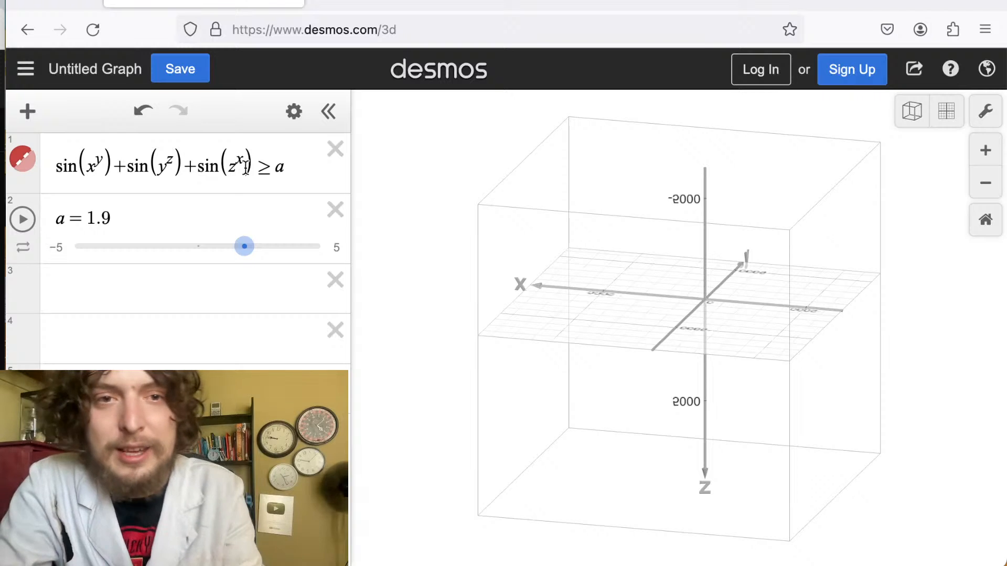
Rewrite the whole left side as a single power so the inequality reads sin(x+y)^z ≥ a.
left_click_drag(246, 170, 98, 170)
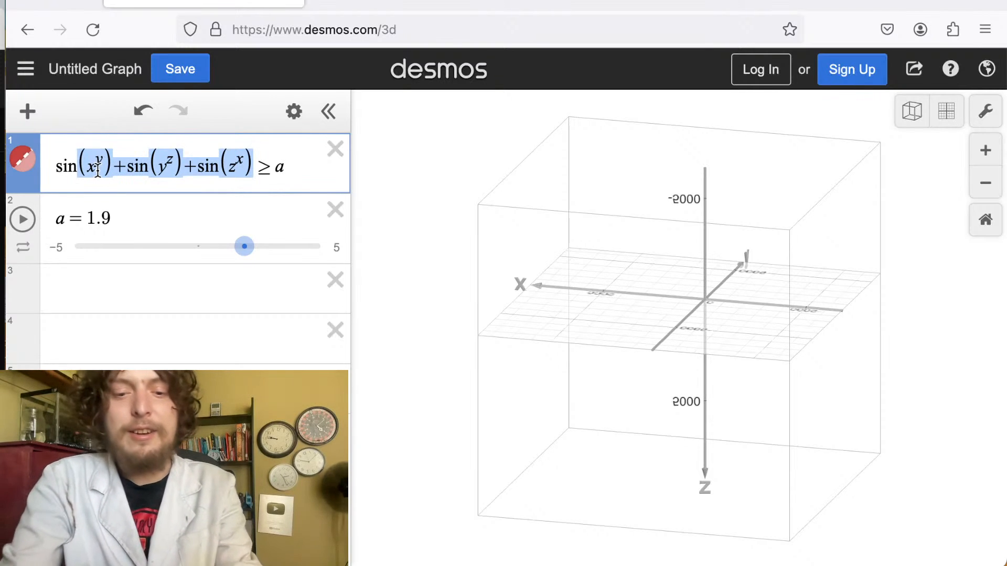
type("(x+y)")
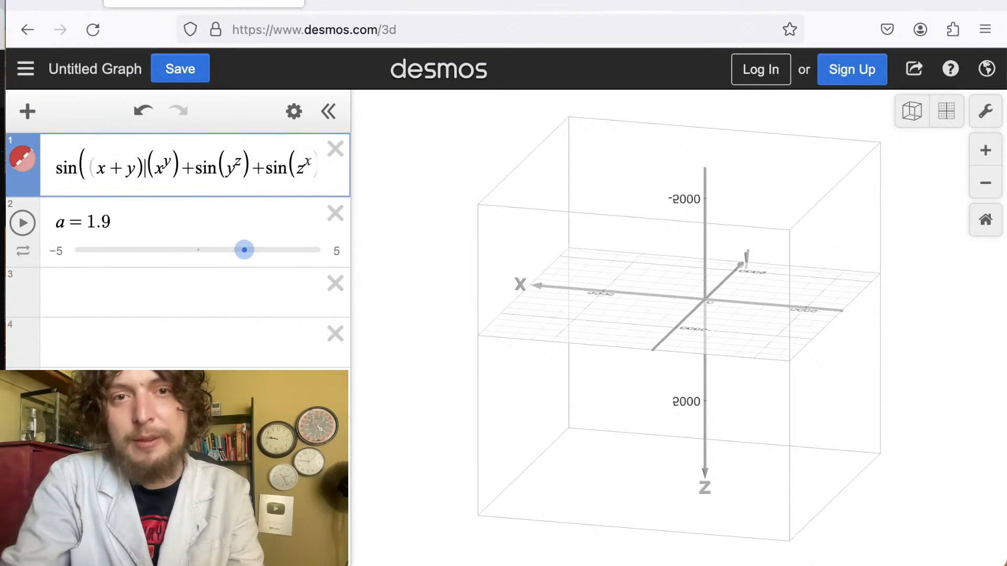
left_click_drag(142, 164, 280, 180)
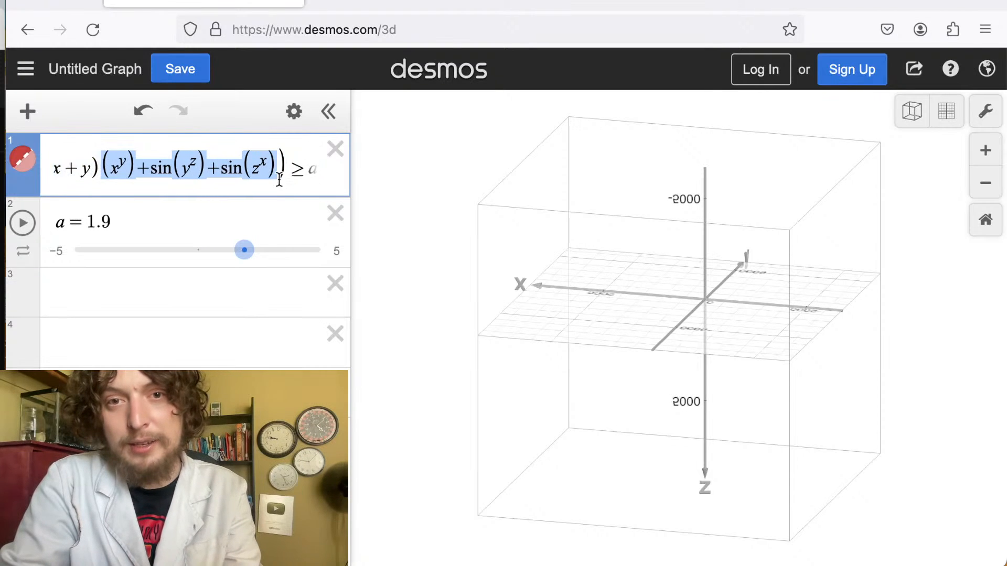
key("BackSpace")
key("BackSpace")
key("BackSpace")
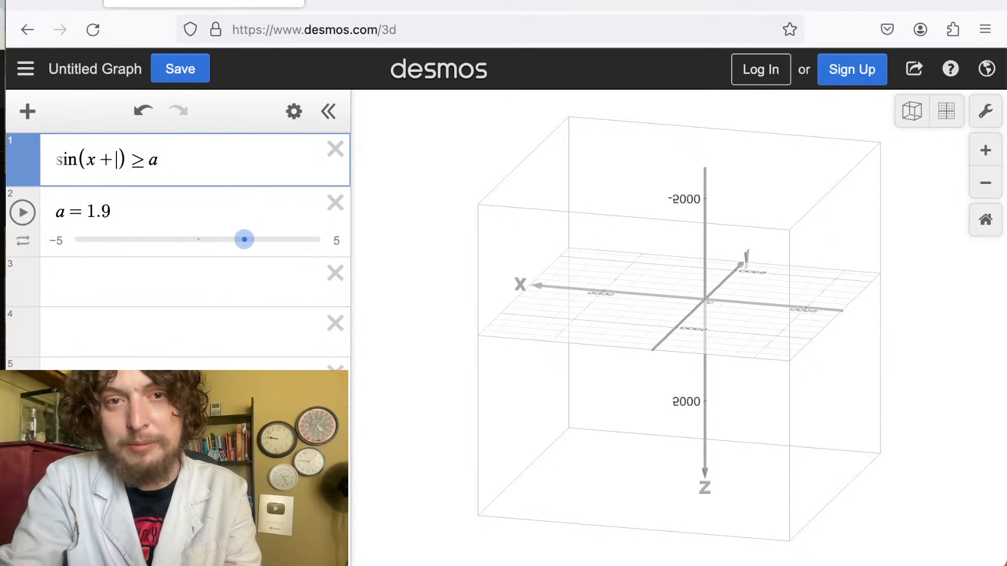
type("y")
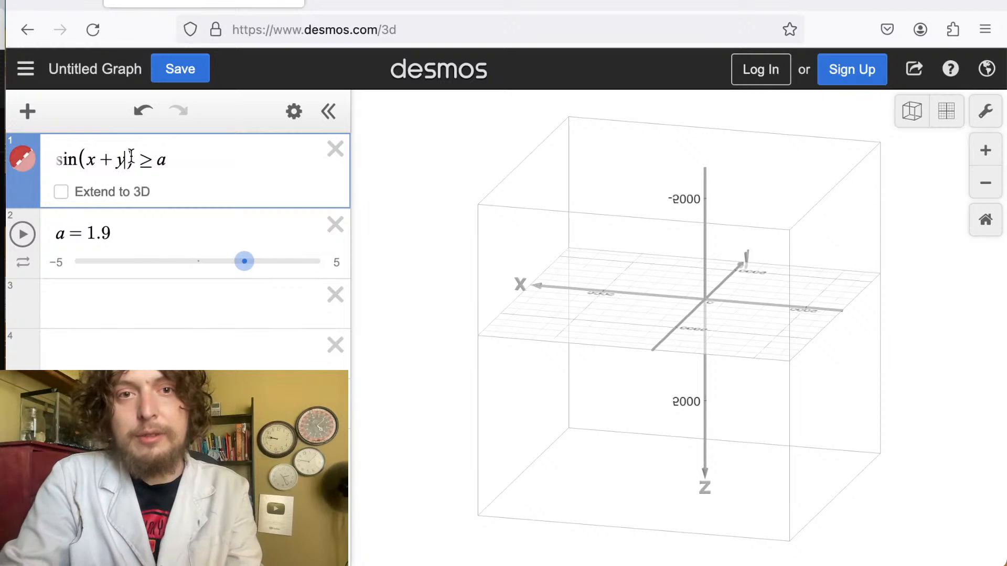
left_click(185, 201)
type("^z")
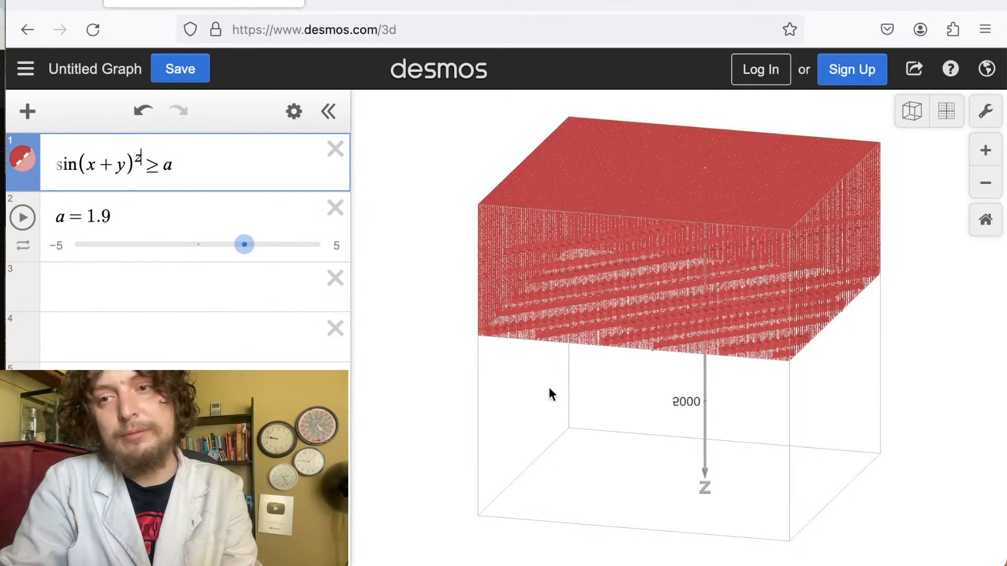
Inspect the sin(x+y)^z region from several angles and set a to 2.1.
left_click_drag(551, 394, 800, 379)
scroll(672, 326, "up", 3)
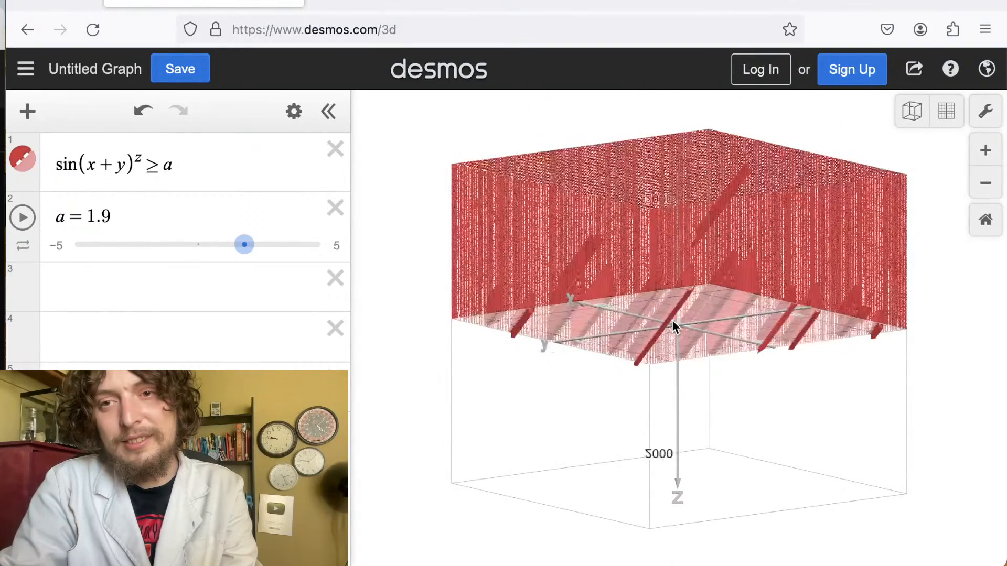
scroll(672, 321, "up", 1)
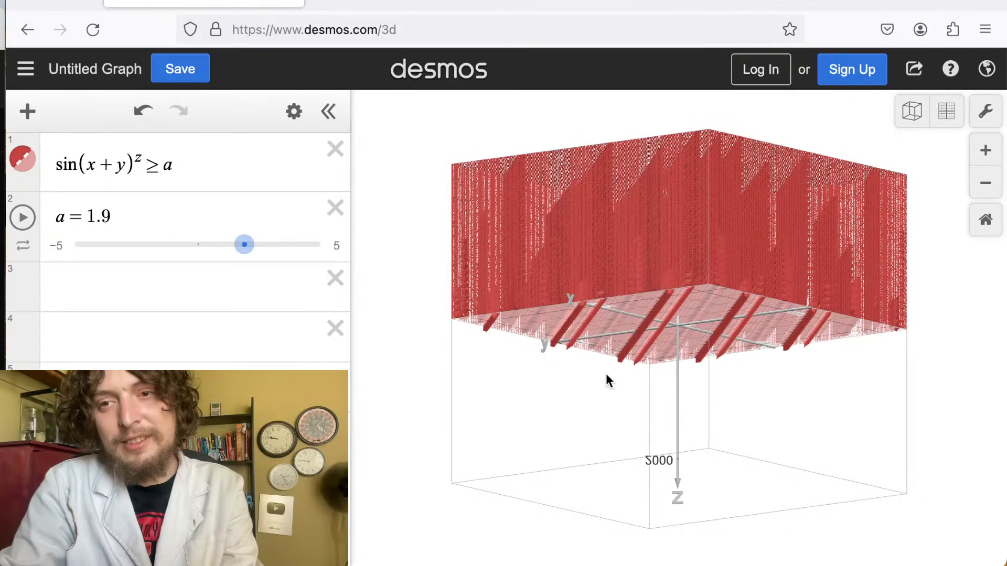
scroll(644, 303, "down", 5)
left_click_drag(644, 303, 713, 250)
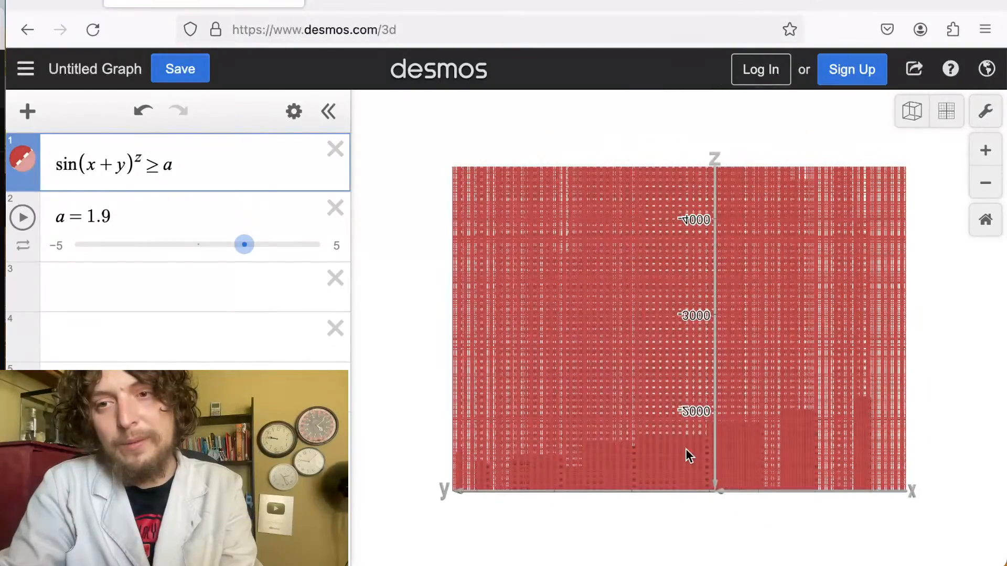
left_click_drag(685, 448, 810, 232)
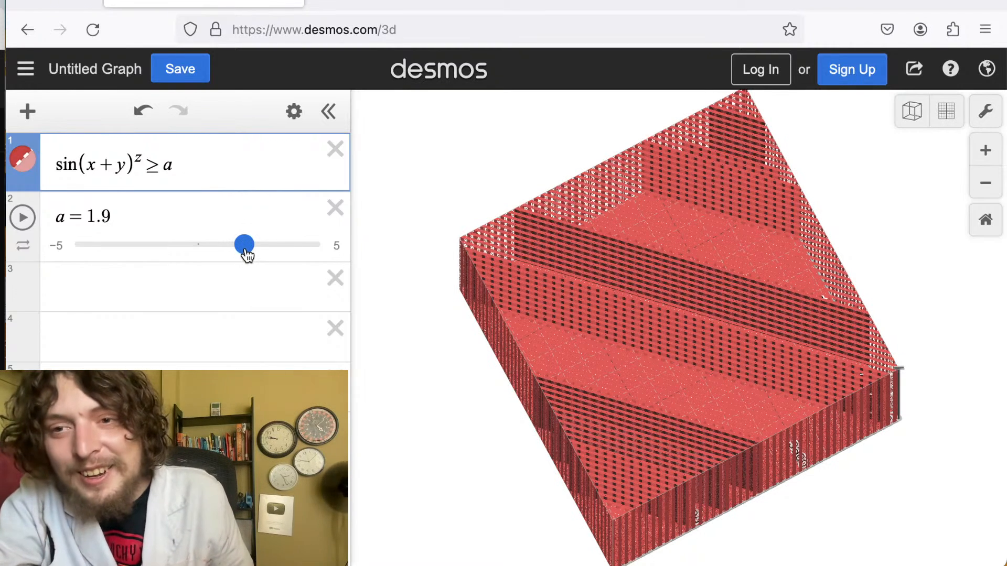
left_click_drag(247, 255, 252, 255)
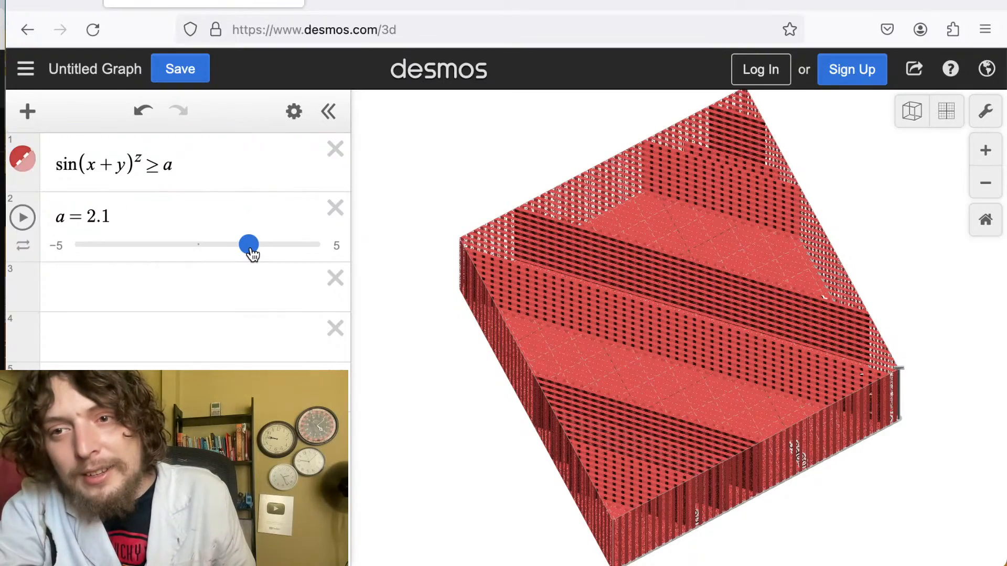
Sweep the slider a up to 3.5 and back down to -5 while rotating the view.
left_click_drag(447, 342, 394, 299)
left_click_drag(248, 246, 283, 247)
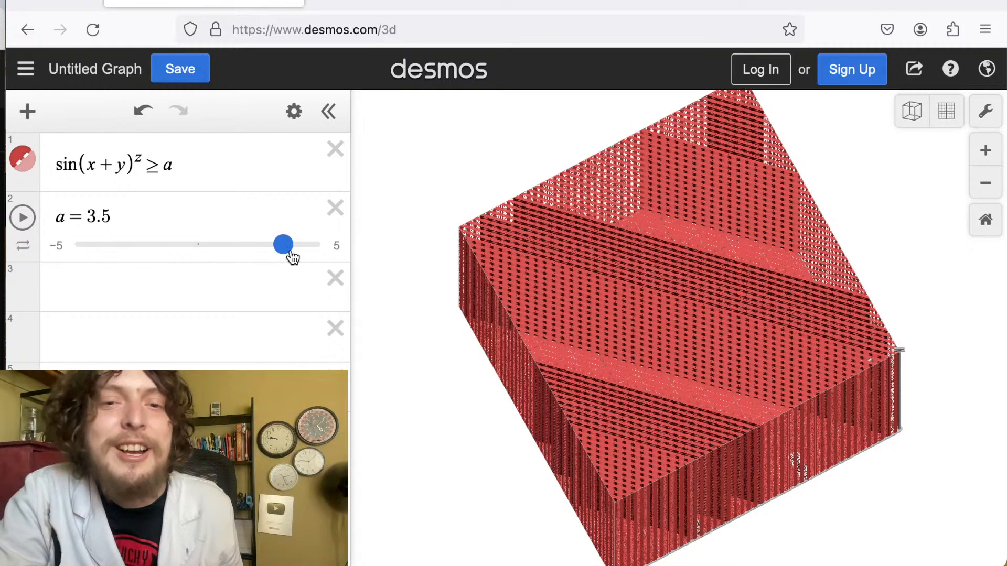
left_click_drag(291, 257, 31, 261)
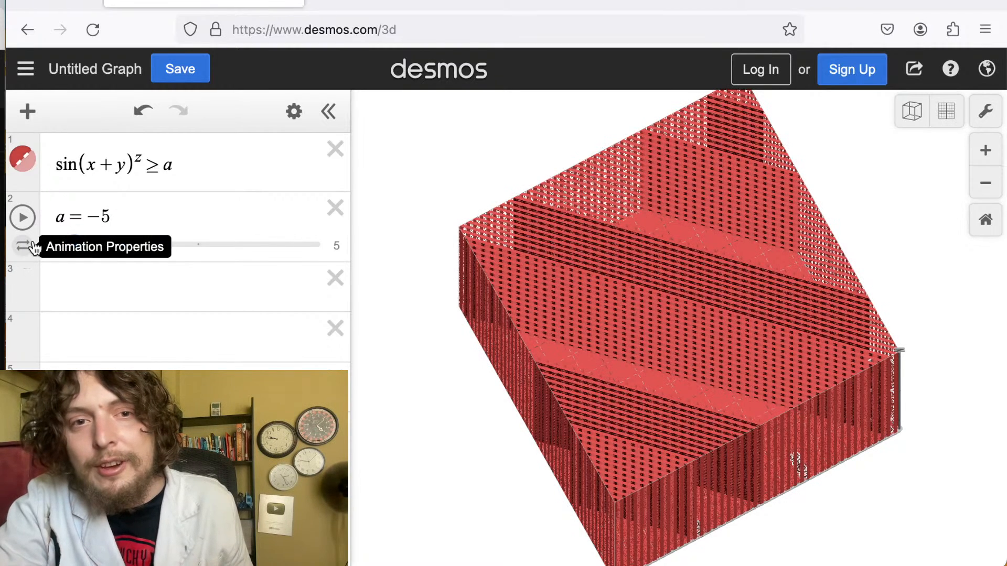
Replace the exponent z with sin(z) so the inequality reads sin(x+y)^sin(z) ≥ a.
left_click(136, 154)
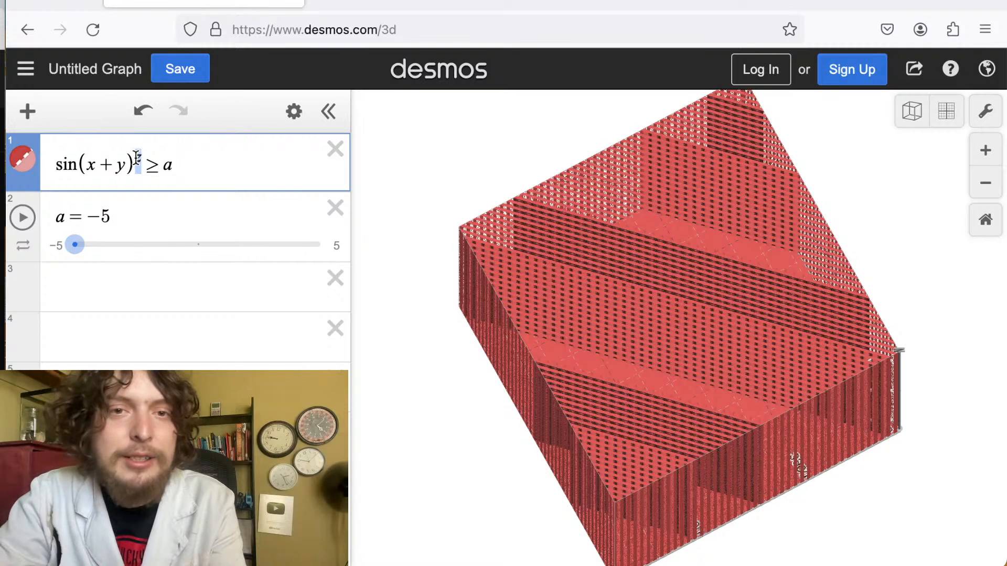
key("BackSpace")
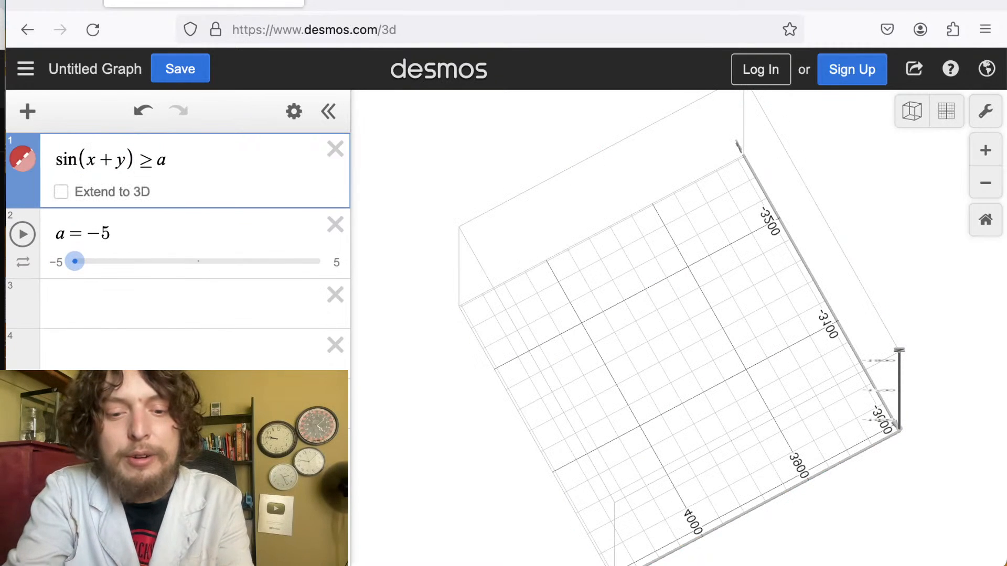
type("sin(z)")
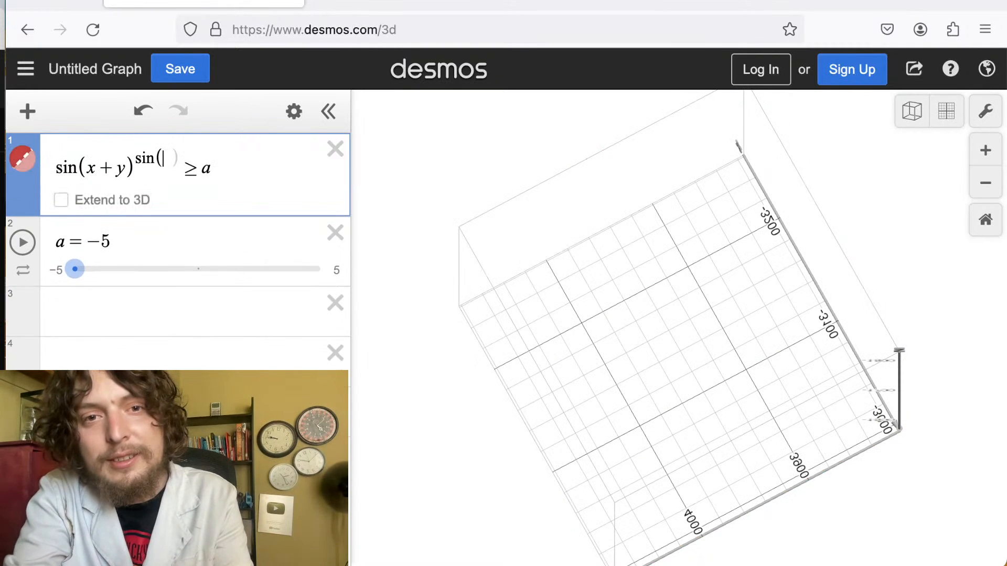
Sweep the slider a from about -4.26 up to 3.75 while rotating the view, ending at a = 0.5.
left_click_drag(422, 341, 834, 254)
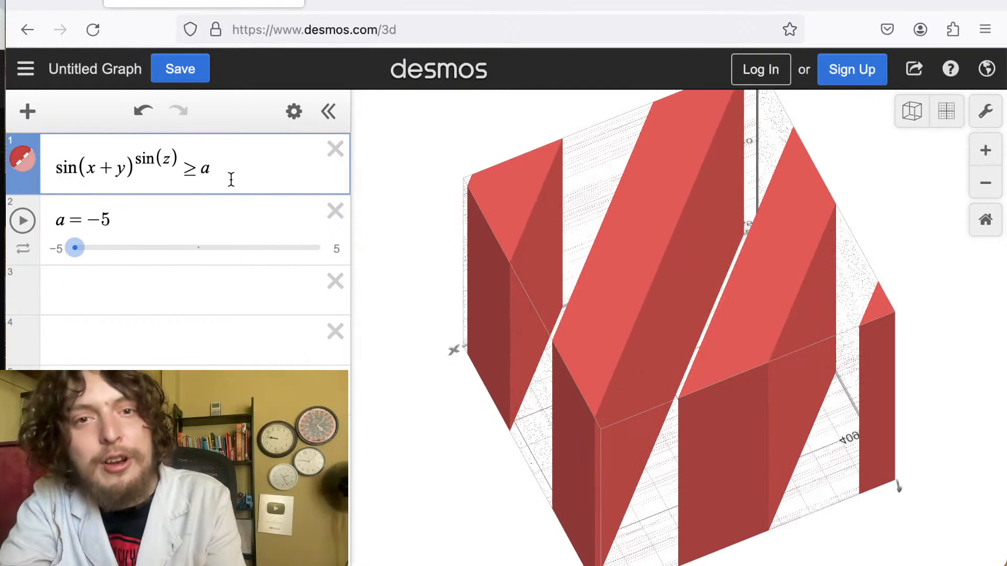
left_click_drag(75, 252, 93, 249)
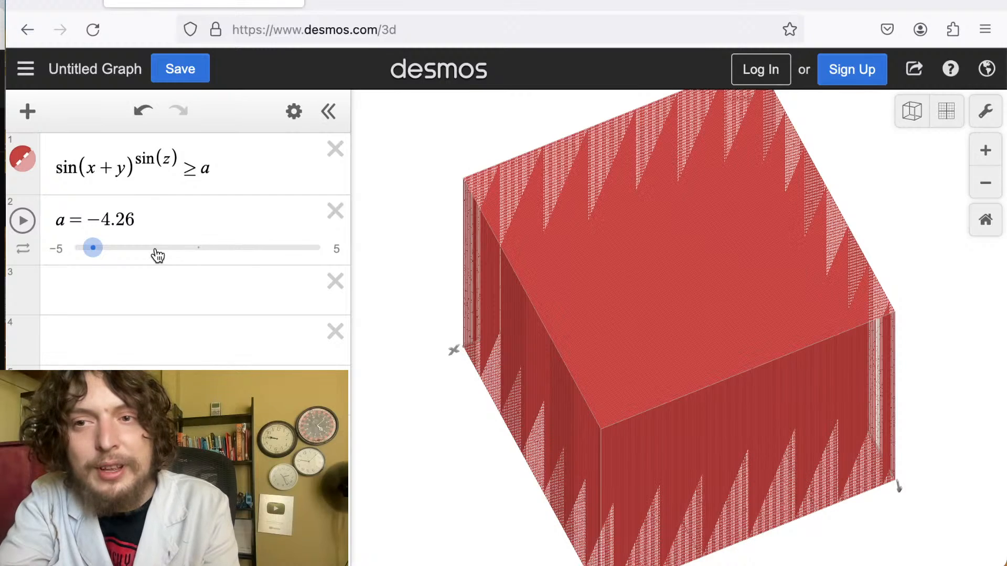
left_click_drag(93, 248, 158, 251)
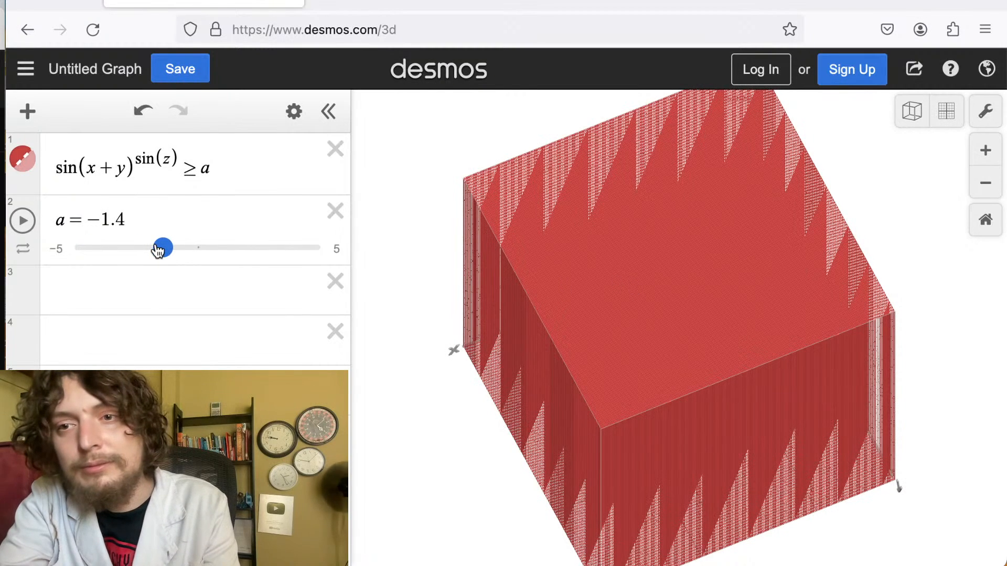
left_click_drag(609, 286, 607, 393)
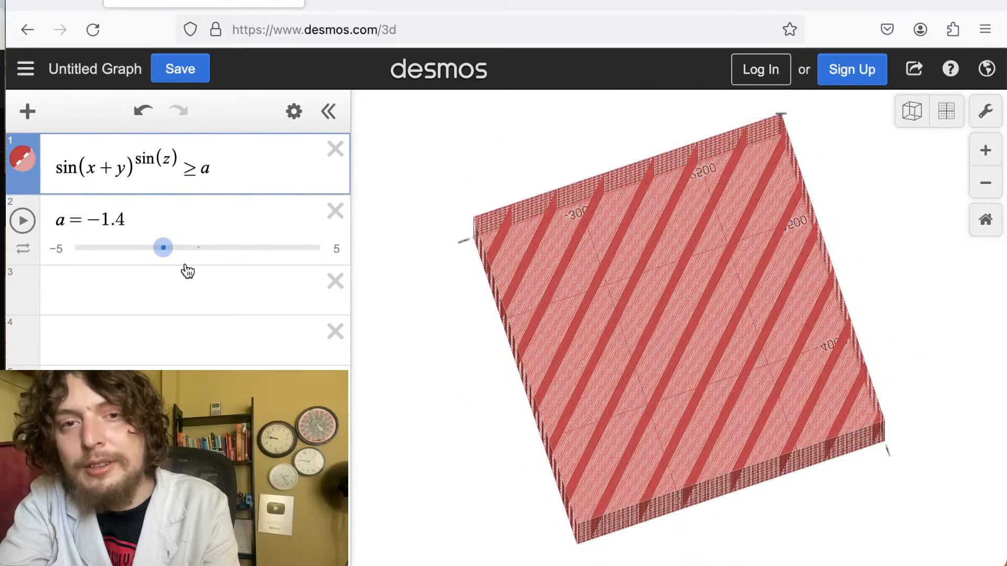
left_click_drag(169, 254, 269, 247)
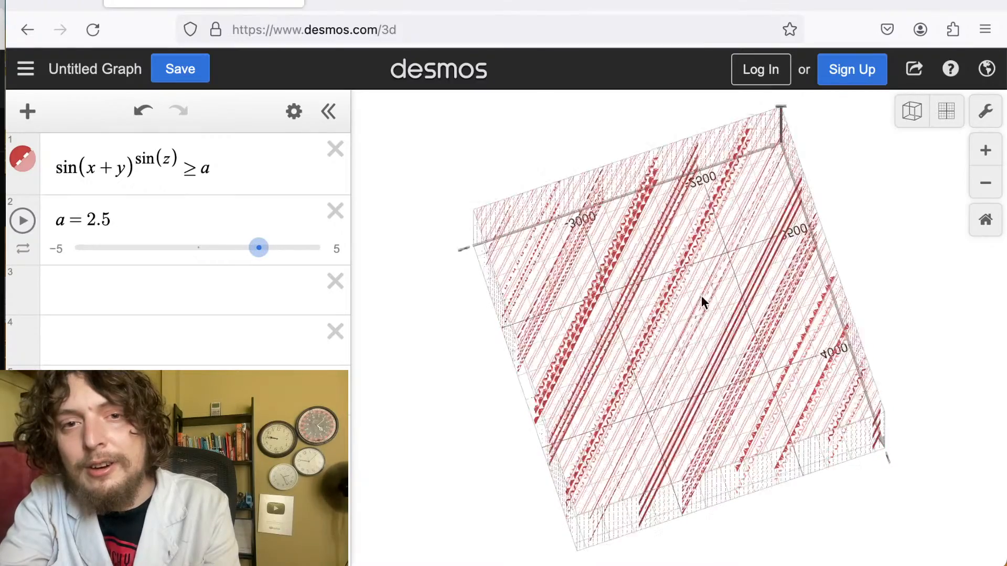
left_click_drag(701, 295, 860, 565)
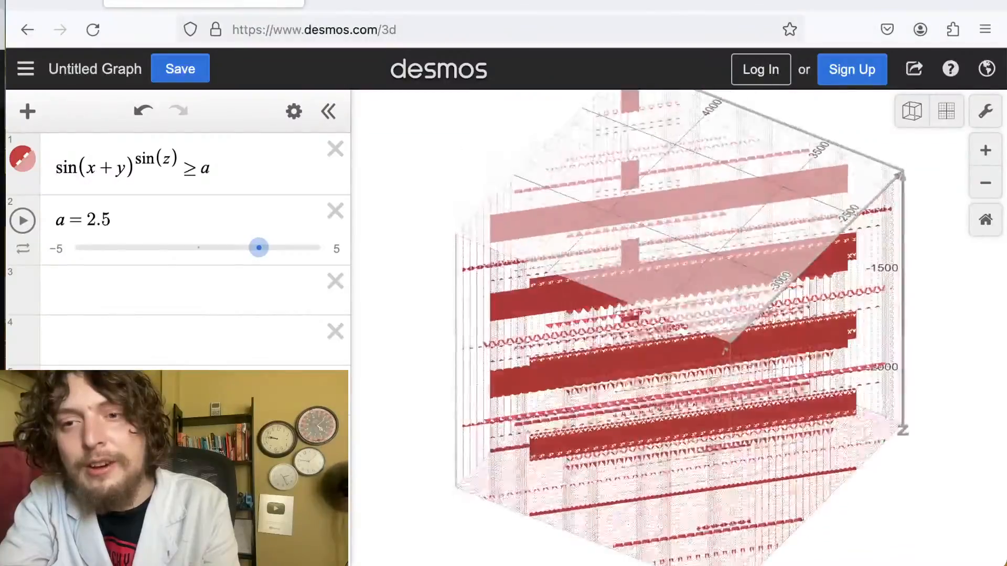
left_click_drag(726, 349, 619, 391)
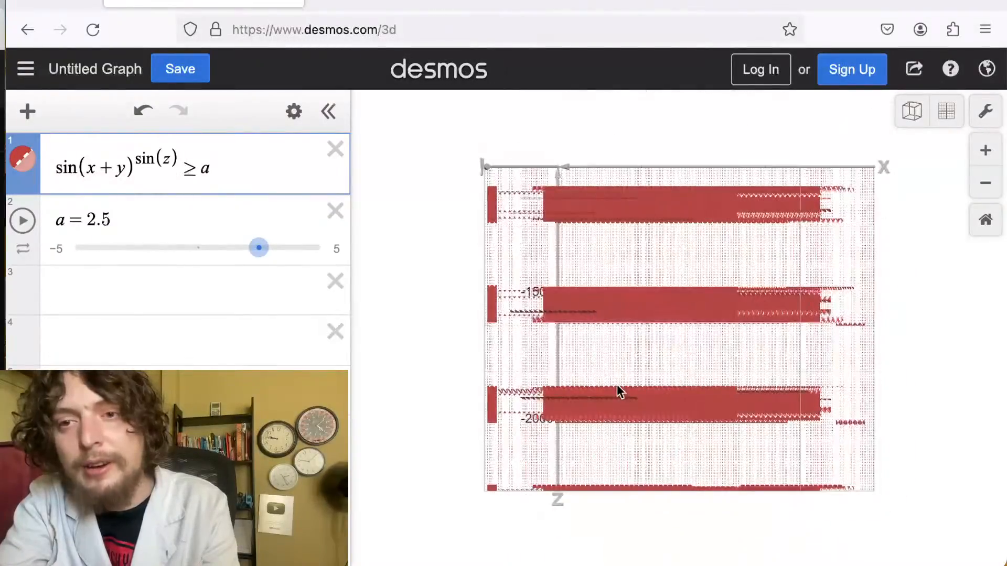
left_click_drag(258, 247, 289, 248)
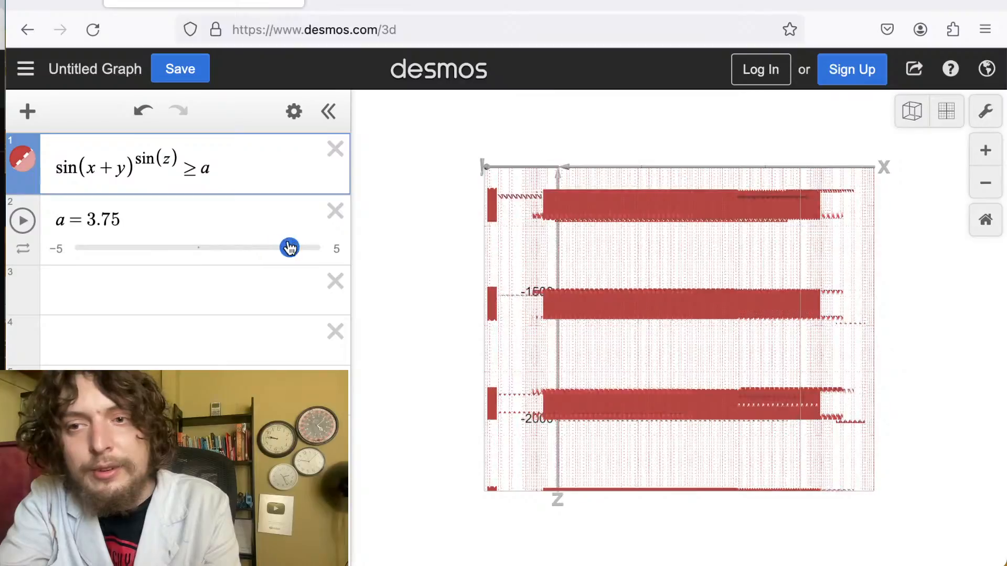
left_click_drag(652, 258, 518, 269)
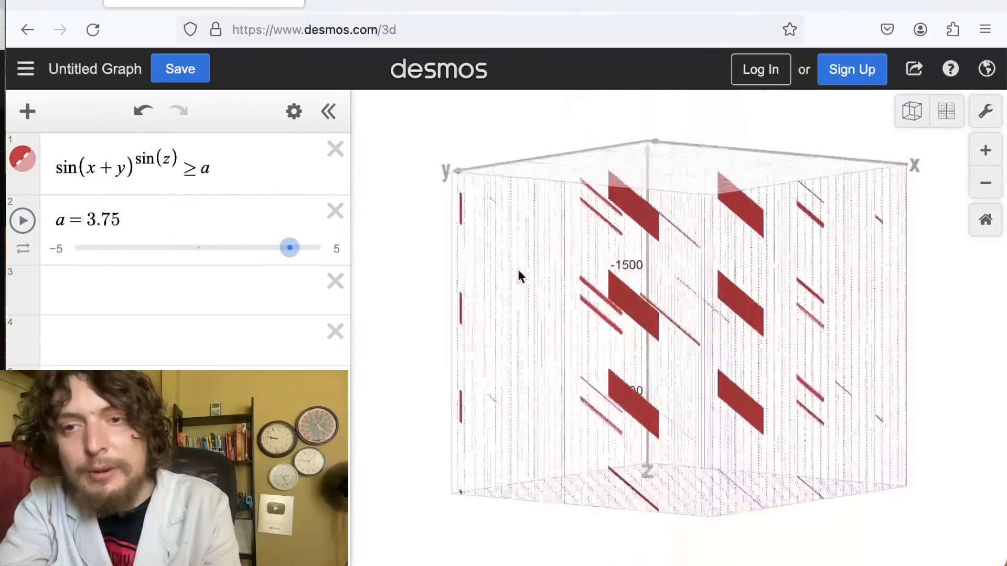
left_click_drag(290, 248, 210, 248)
left_click_drag(588, 315, 741, 352)
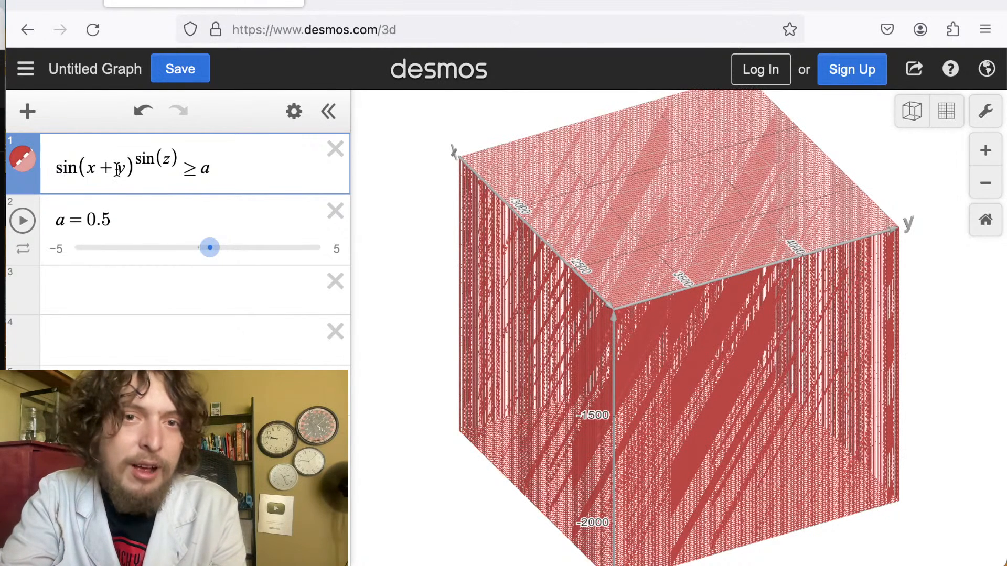
Remove the plus sign so the inequality reads sin(xy)^sin(z) ≥ a, and inspect it close up.
left_click(117, 169)
key("BackSpace")
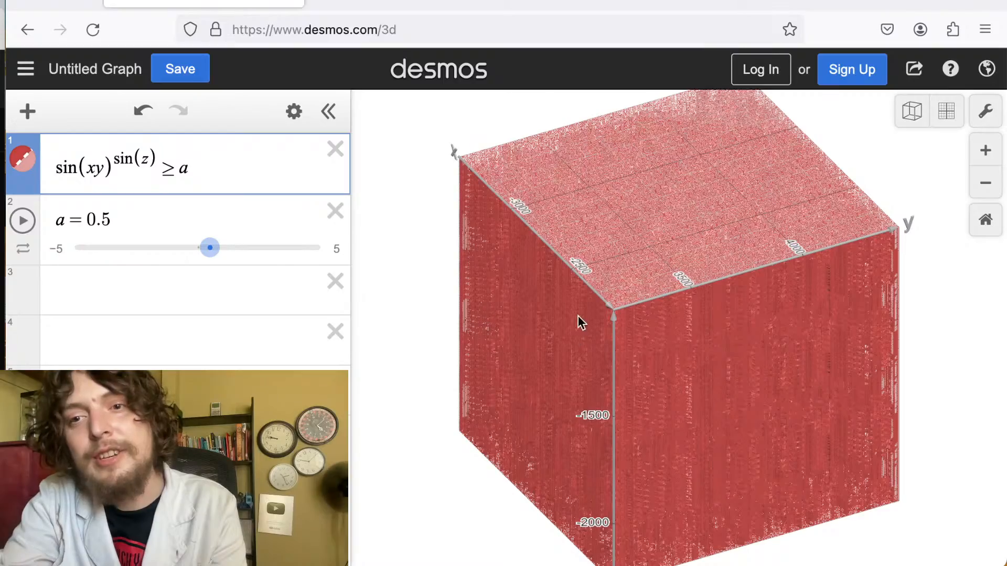
left_click_drag(634, 291, 614, 197)
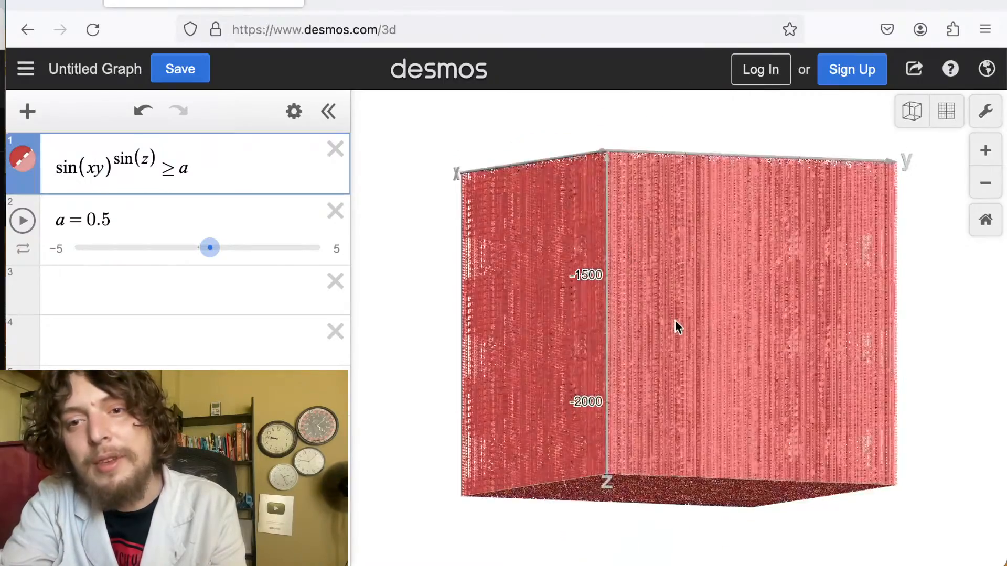
left_click_drag(675, 326, 936, 252)
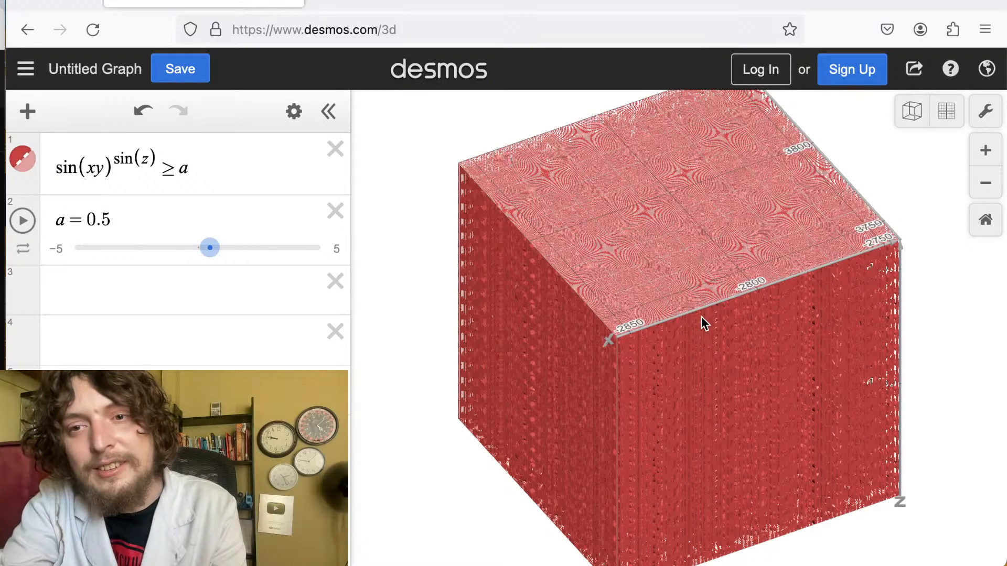
scroll(700, 317, "up", 10)
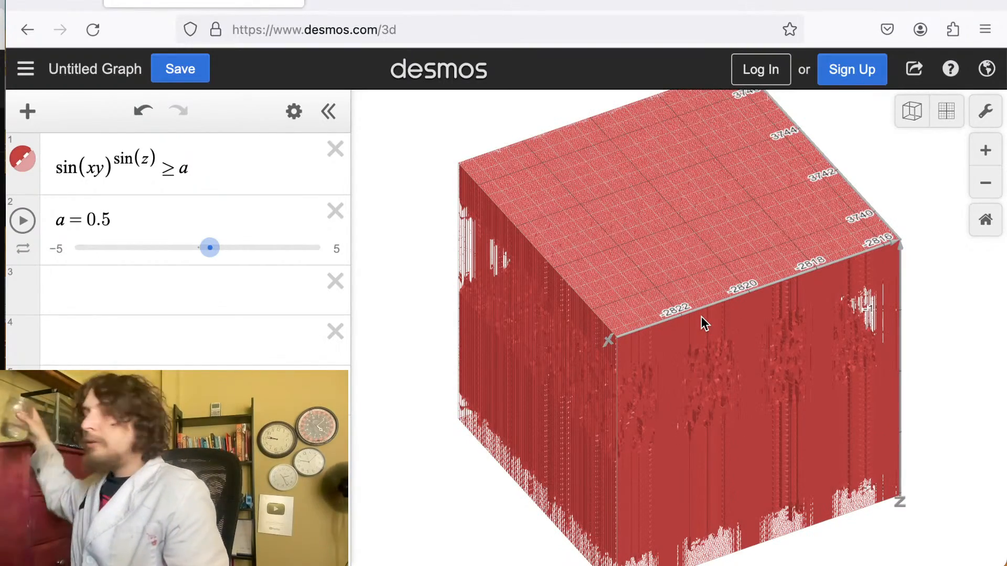
scroll(700, 316, "up", 5)
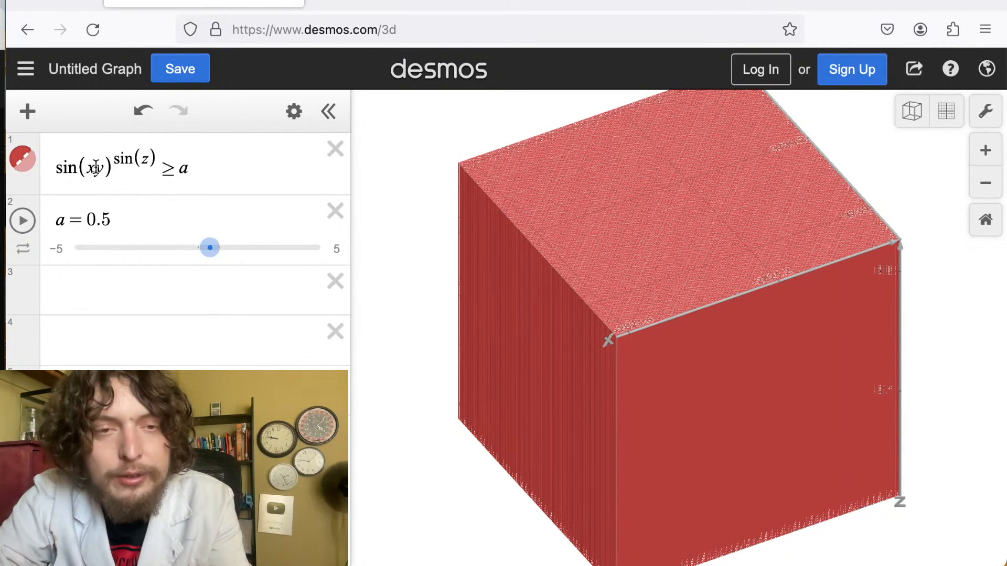
Rewrite the base as a product of sines so the inequality reads (sin(y) sin(x))^sin(z) ≥ a.
left_click(97, 168)
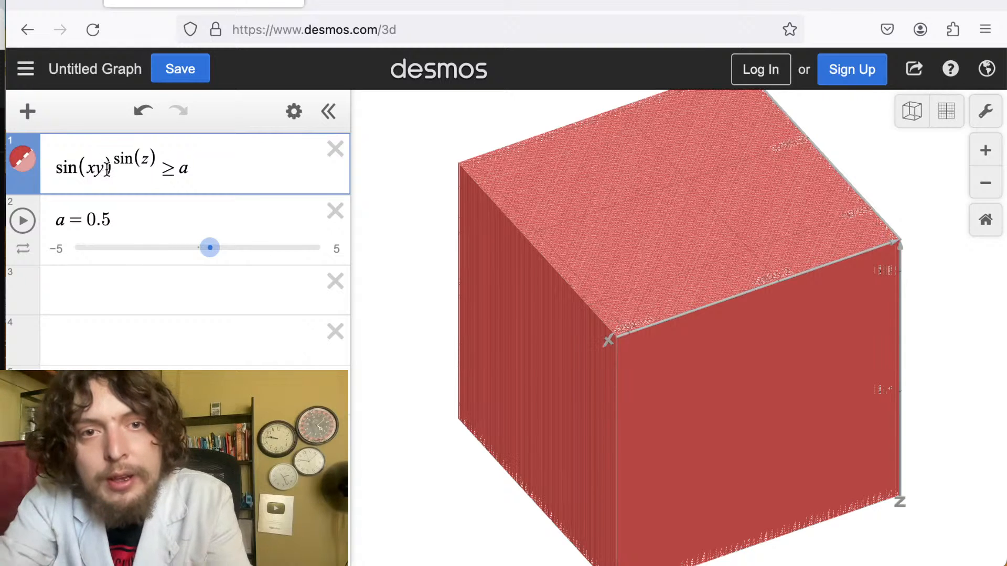
key("Delete")
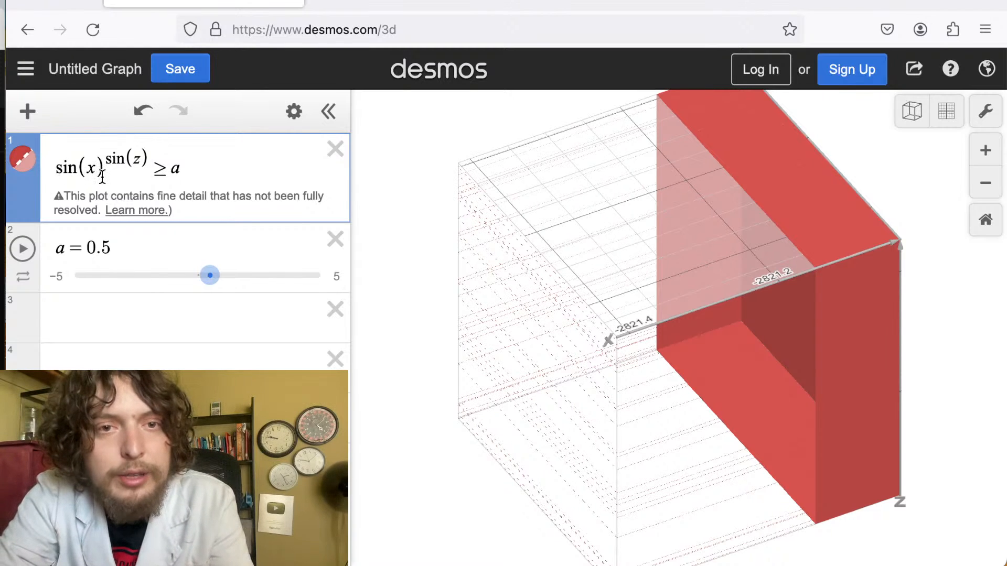
type(")")
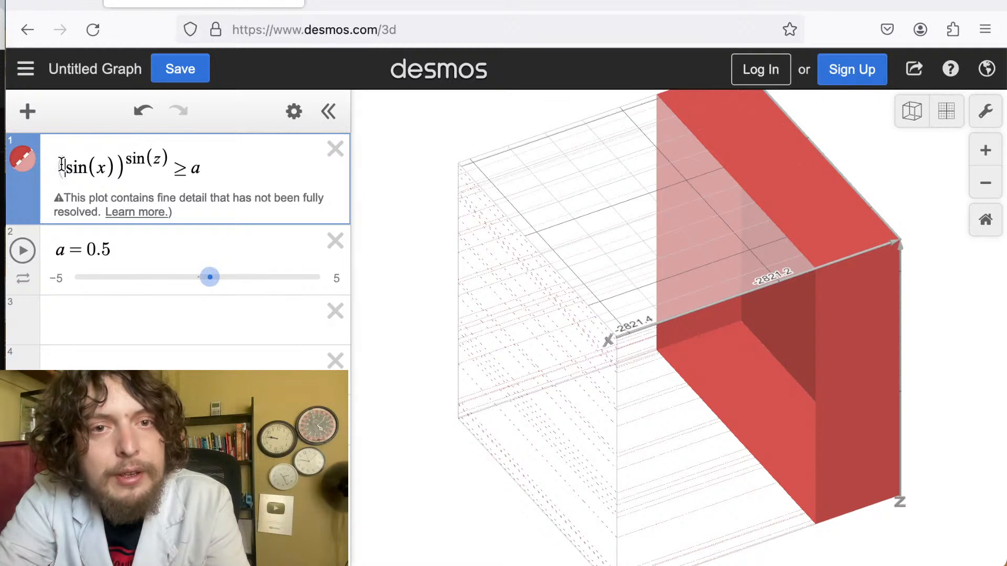
type("sin(y)")
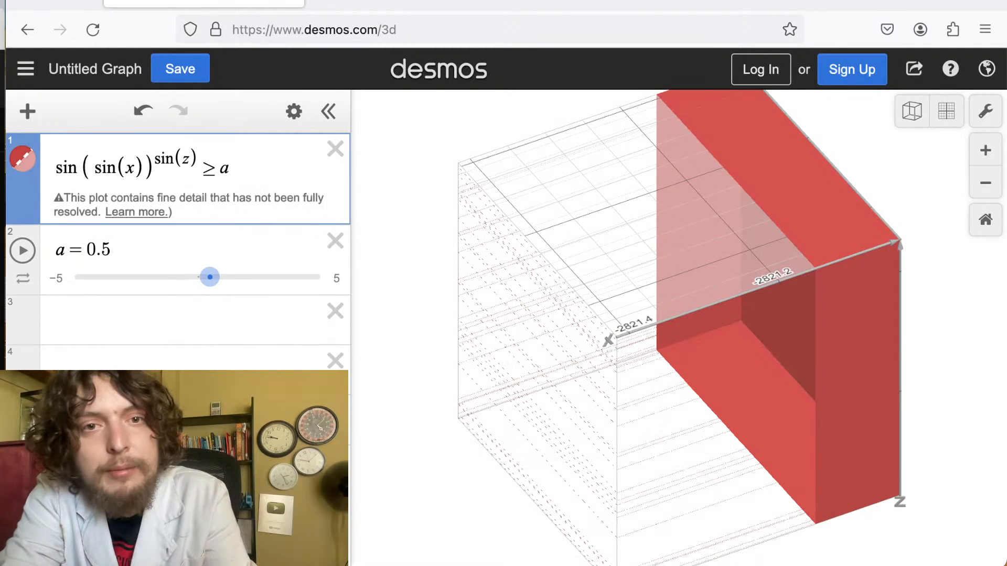
left_click(94, 168)
type("sin ·")
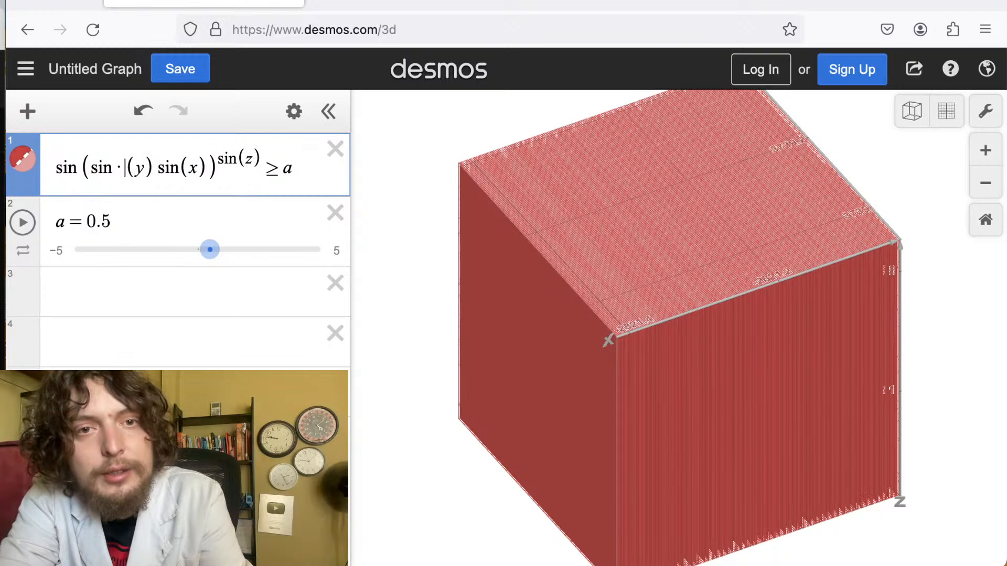
left_click(82, 167)
key("BackSpace")
key("BackSpace")
key("BackSpace")
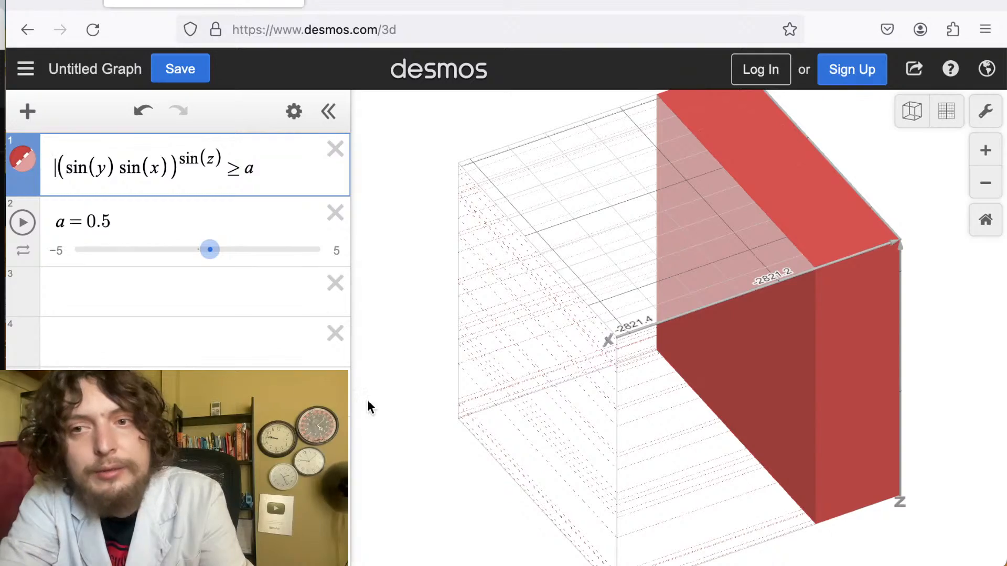
Inspect the (sin(y) sin(x))^sin(z) region from several angles and zoom levels.
left_click_drag(682, 405, 808, 297)
scroll(807, 297, "up", 10)
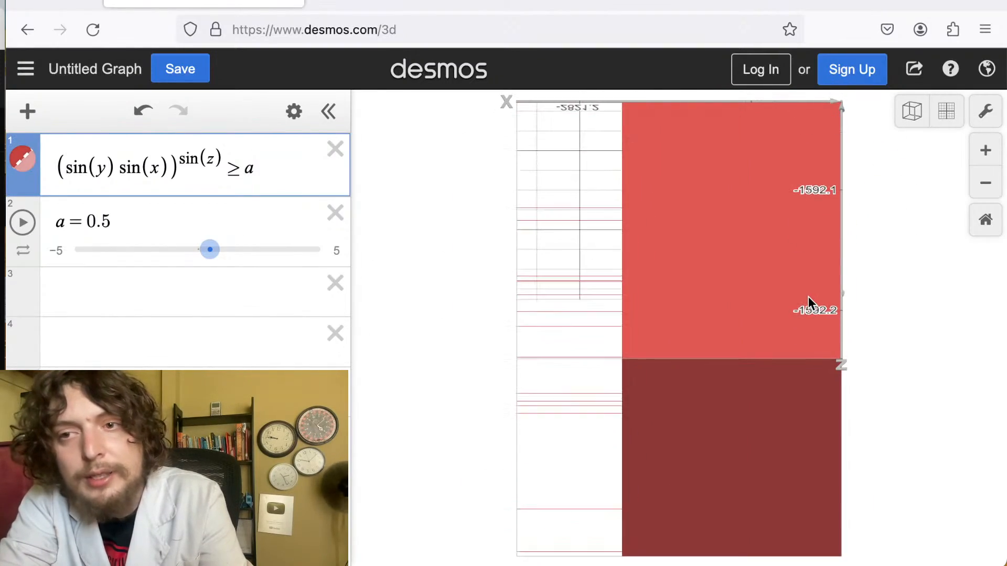
scroll(802, 360, "down", 2)
scroll(802, 361, "down", 5)
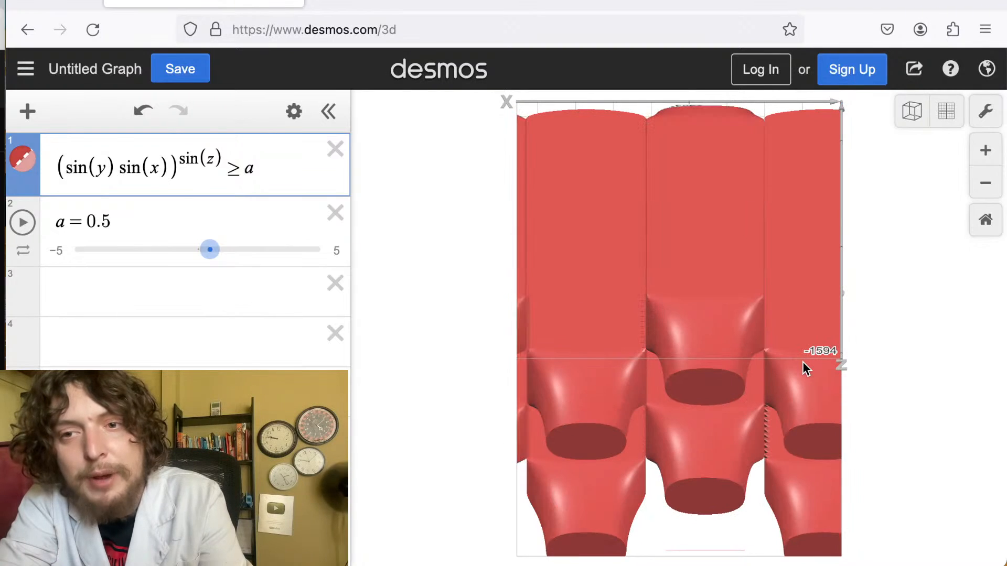
left_click_drag(802, 360, 753, 29)
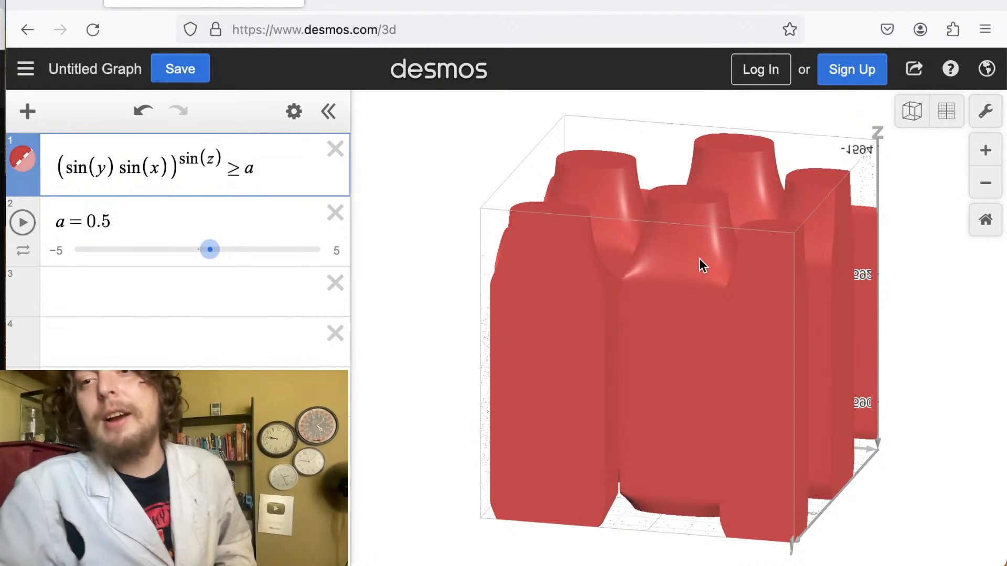
left_click_drag(699, 259, 949, 472)
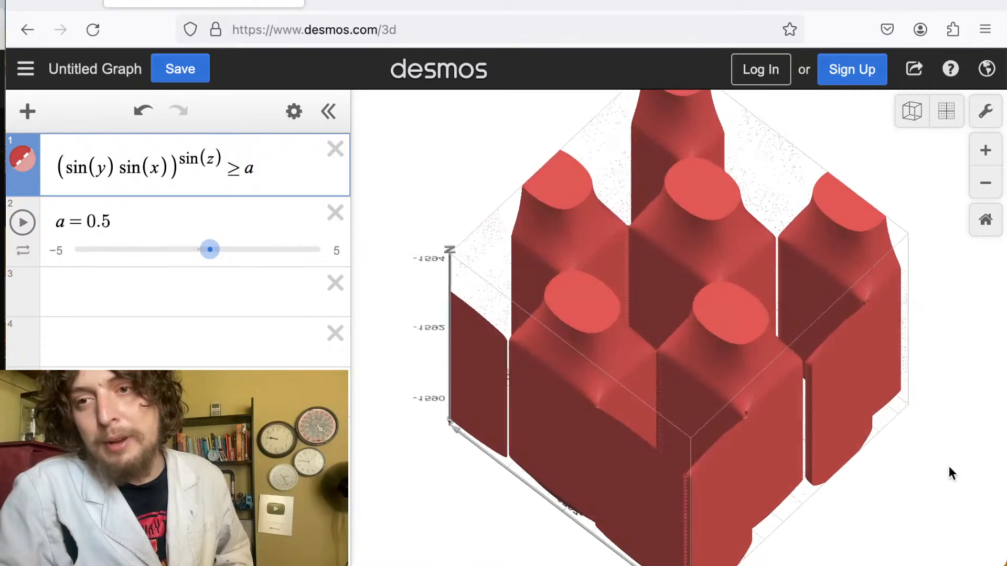
left_click_drag(747, 289, 609, 353)
scroll(679, 304, "down", 5)
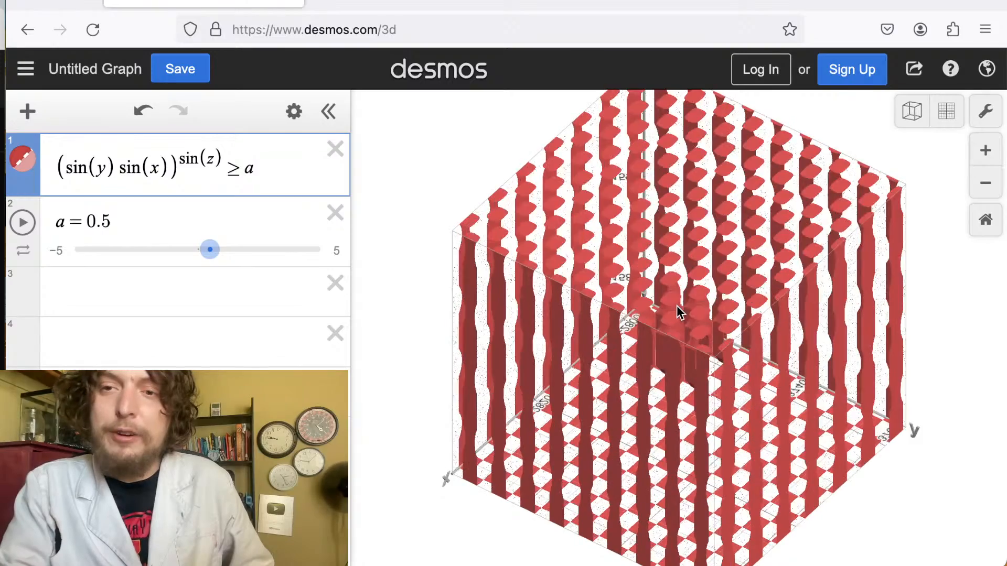
left_click_drag(676, 305, 674, 357)
scroll(675, 357, "down", 5)
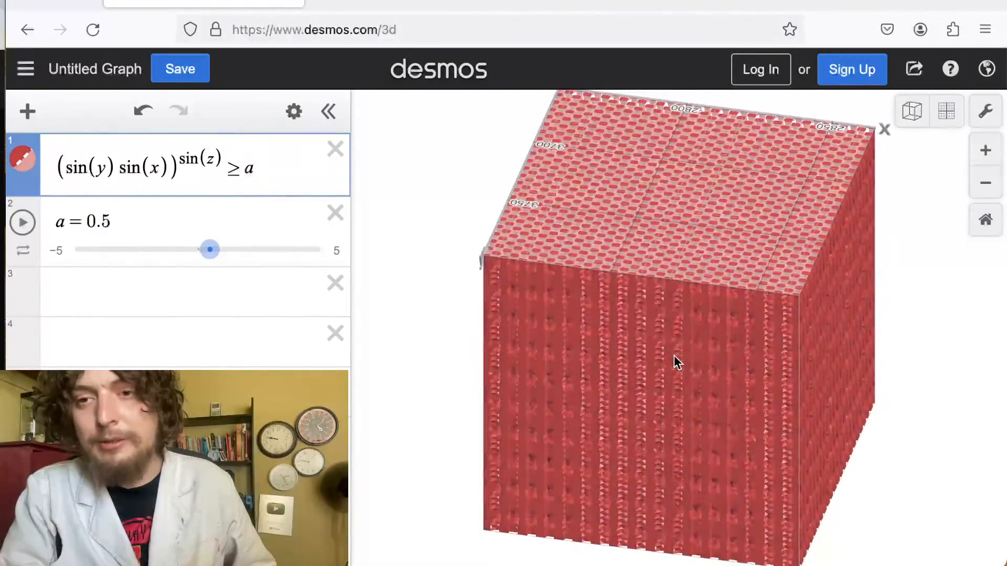
left_click_drag(675, 356, 782, 326)
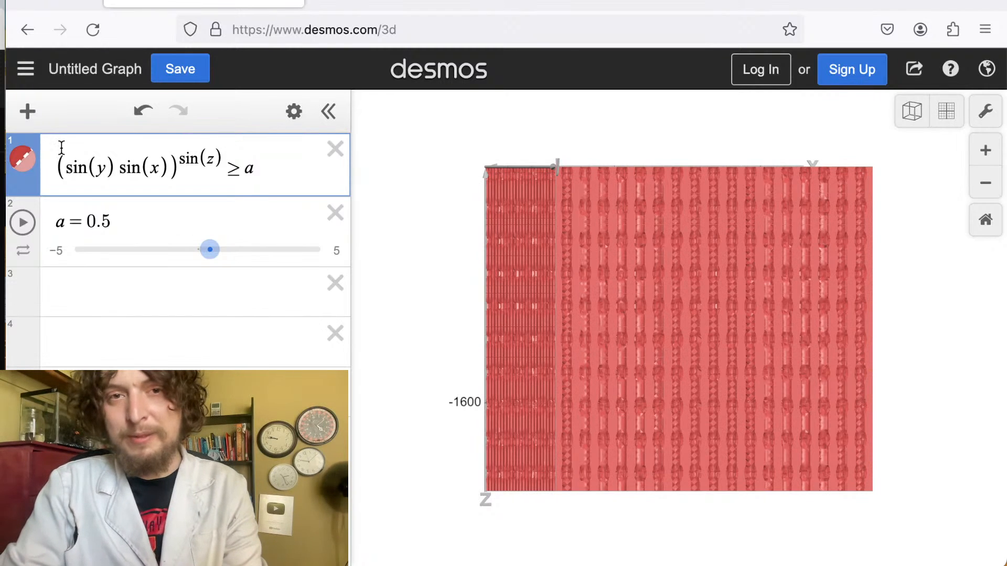
Wrap the left side in a sine so the inequality reads sin((sin(y) sin(x))^sin(z)) ≥ a.
left_click(56, 169)
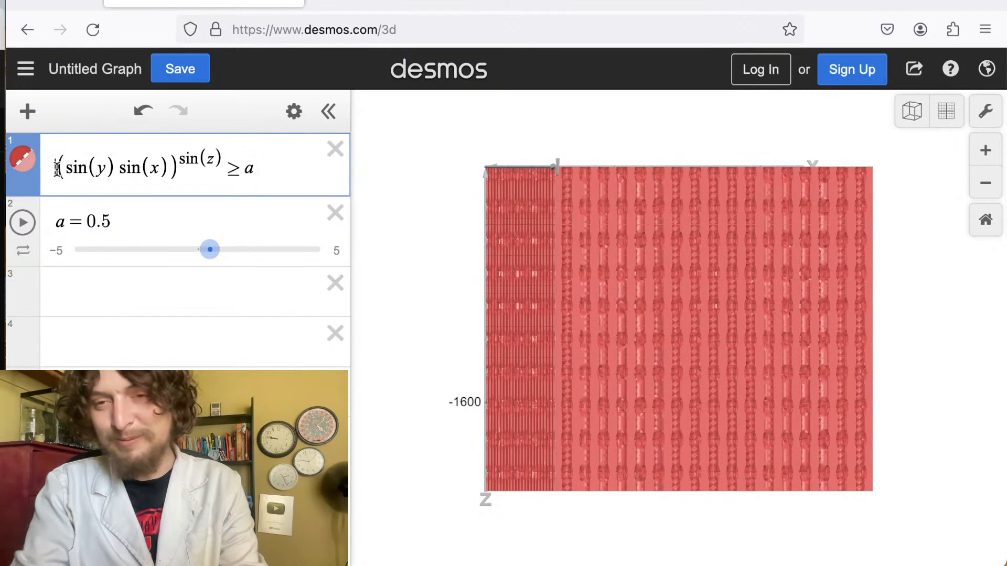
type("sin")
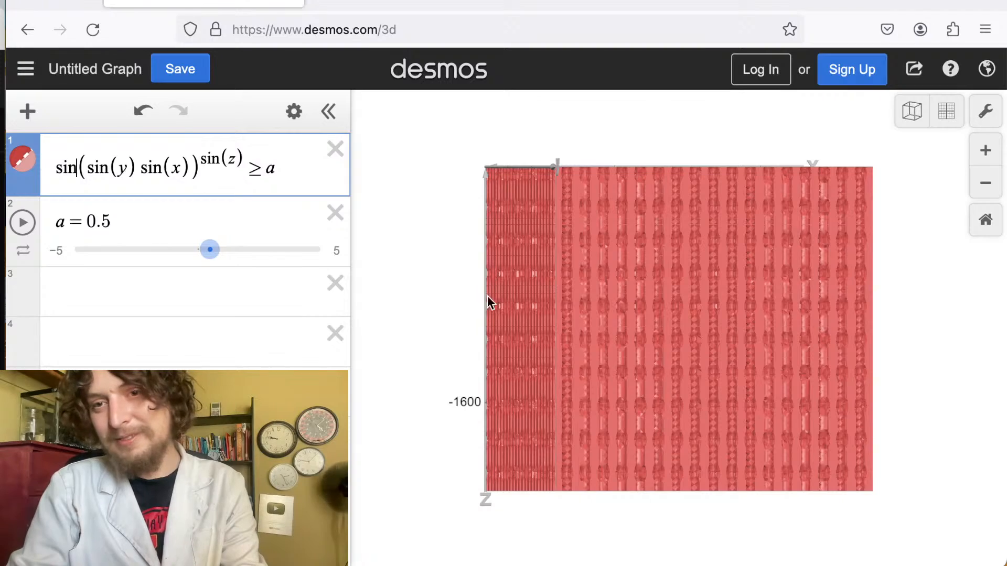
left_click_drag(614, 348, 557, 263)
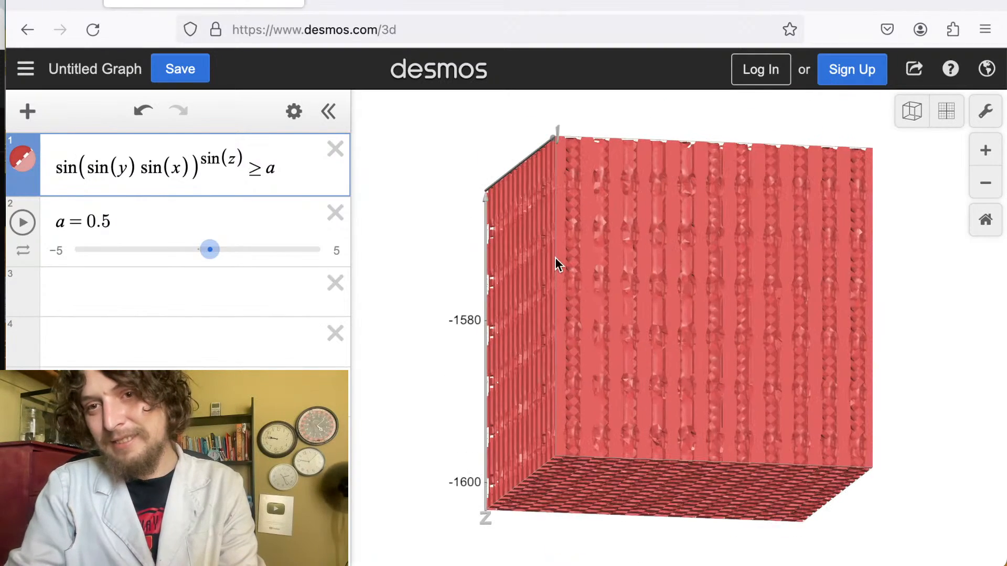
Inspect the sin((sin(y) sin(x))^sin(z)) ≥ a region from several angles and zoom levels.
scroll(754, 367, "up", 10)
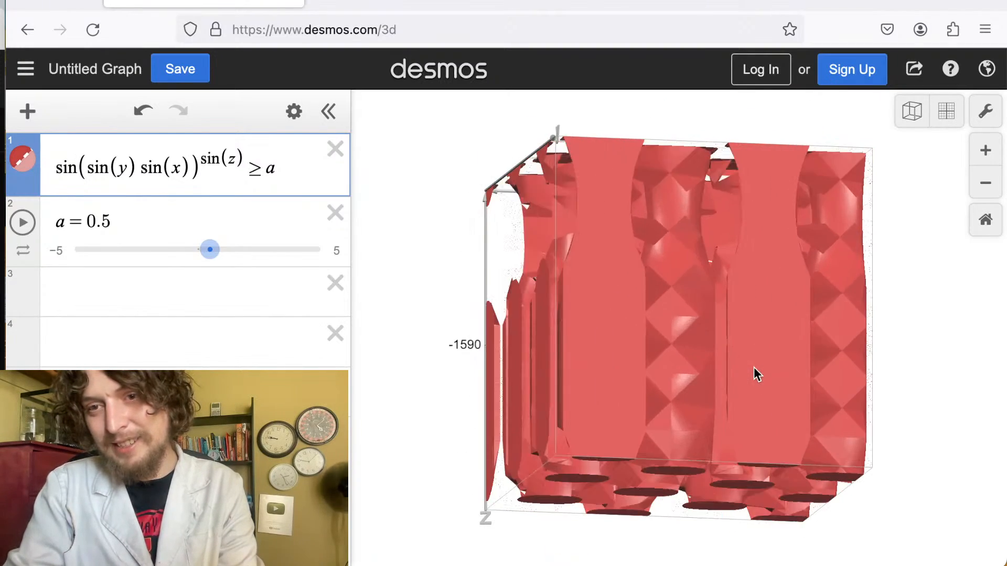
left_click_drag(753, 356, 745, 402)
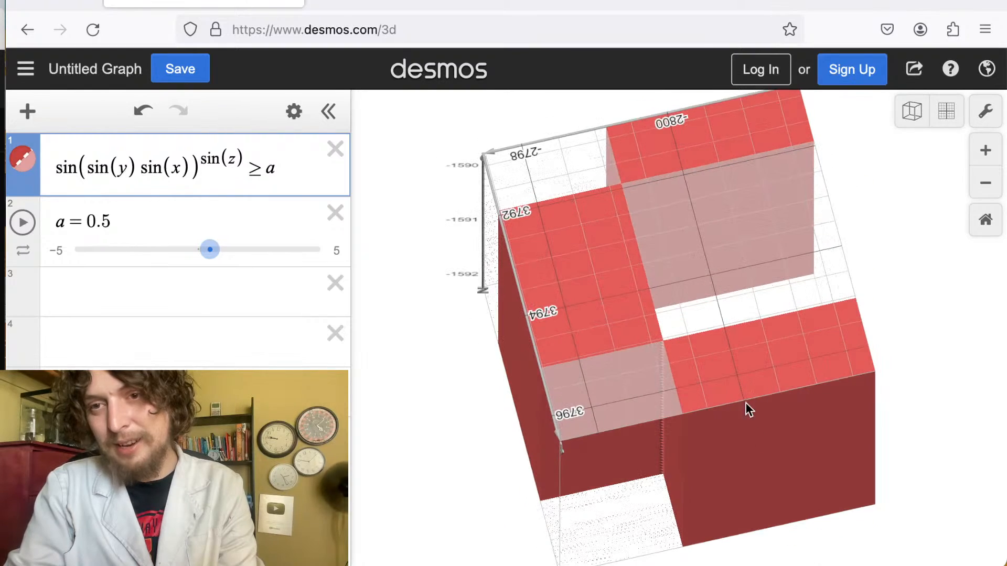
scroll(744, 439, "down", 7)
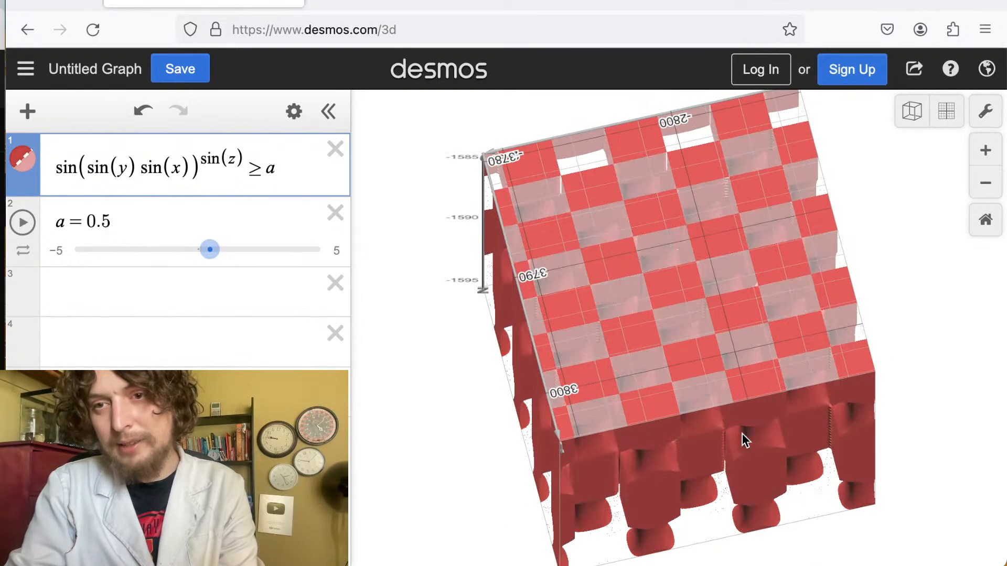
left_click_drag(743, 375, 969, 264)
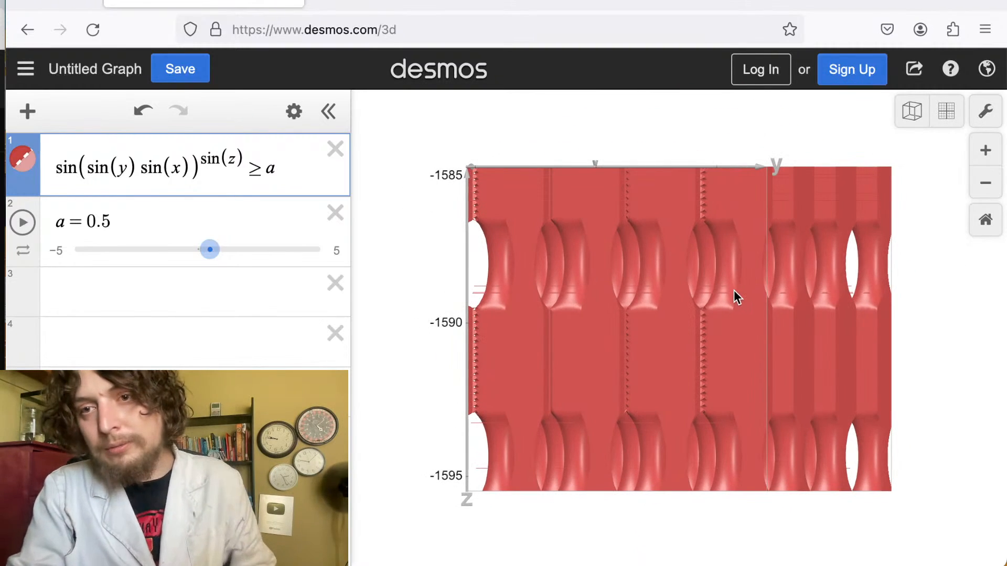
scroll(693, 277, "down", 3)
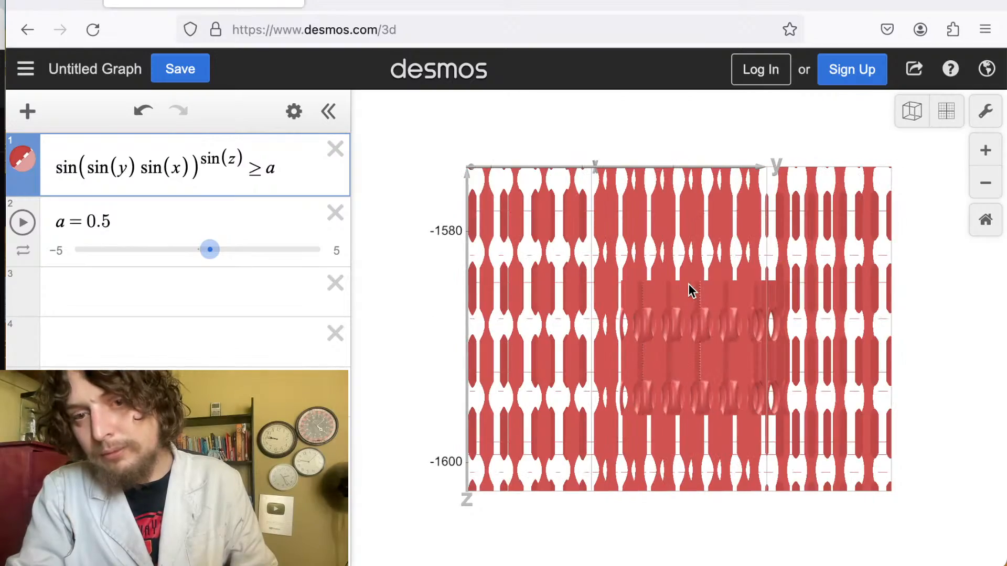
scroll(688, 284, "down", 3)
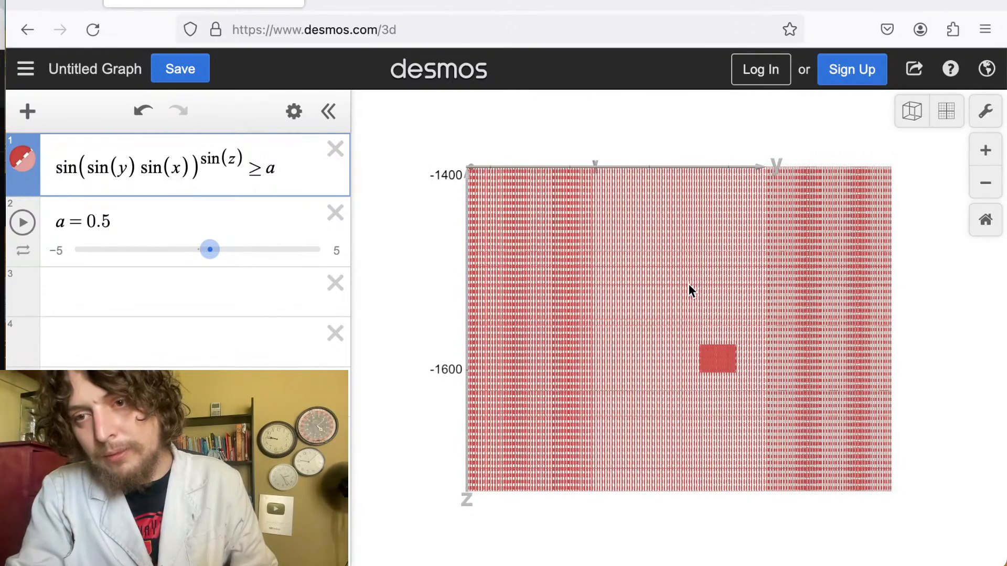
left_click_drag(691, 289, 896, 226)
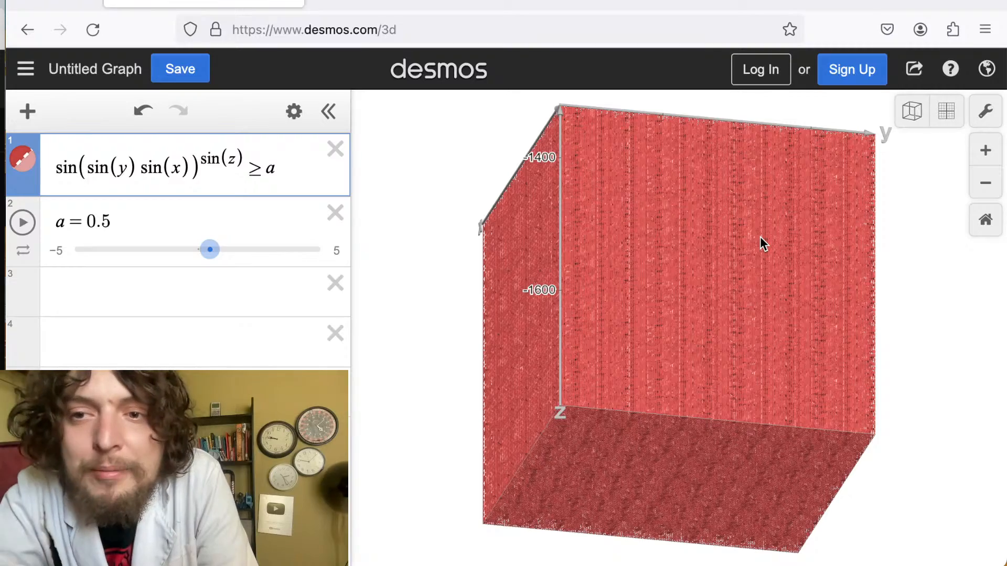
left_click_drag(760, 237, 711, 299)
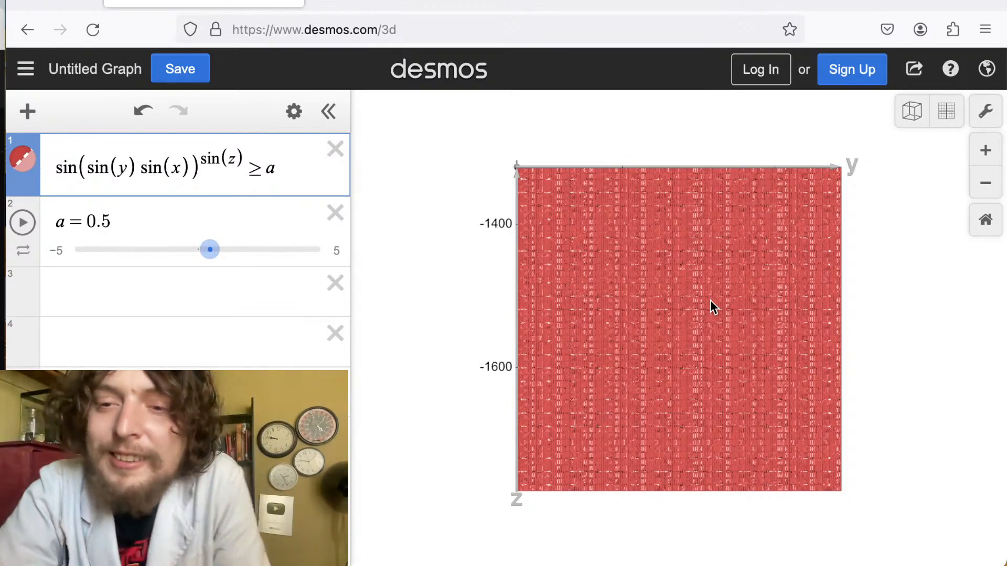
left_click_drag(710, 300, 796, 321)
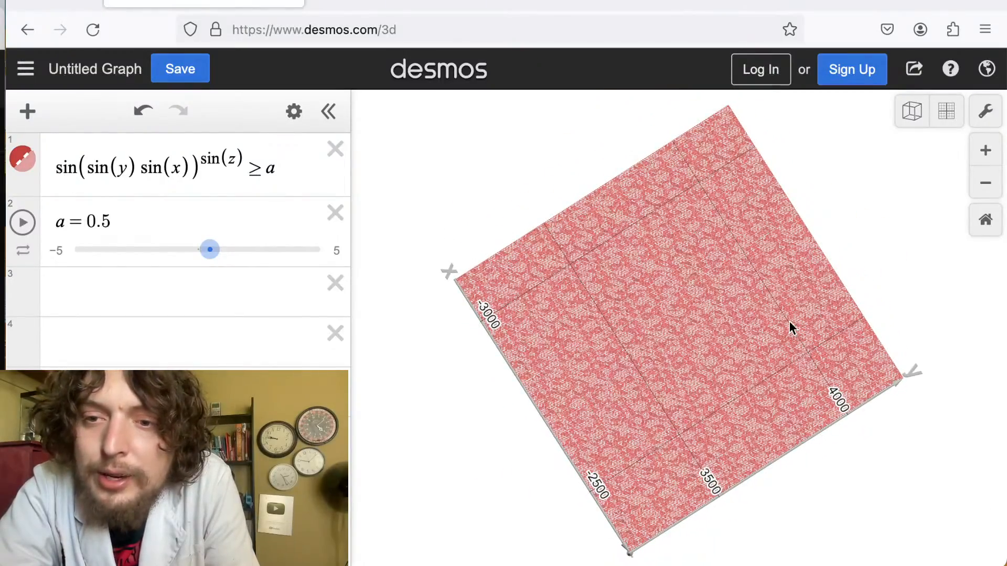
scroll(789, 321, "up", 5)
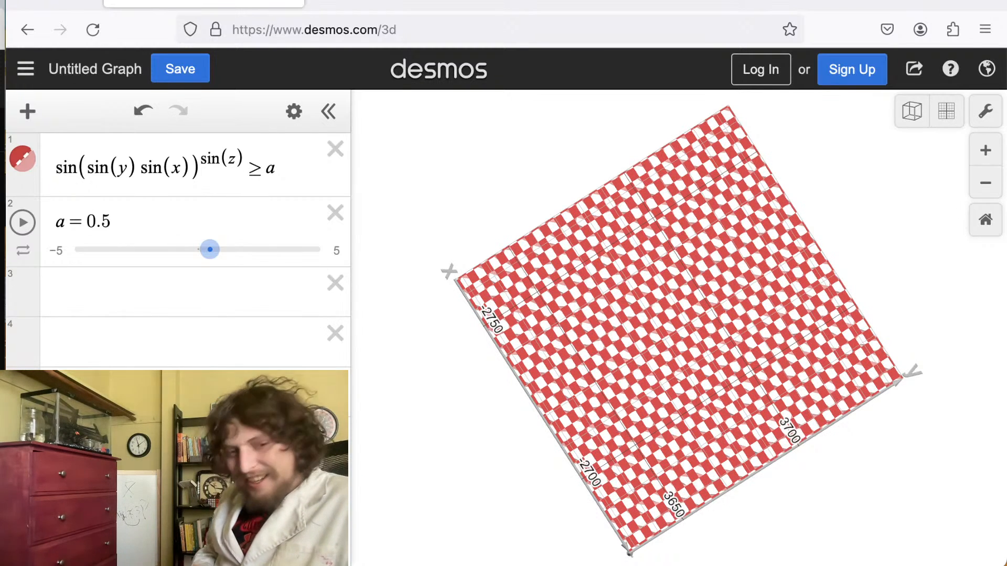
key("super+Tab")
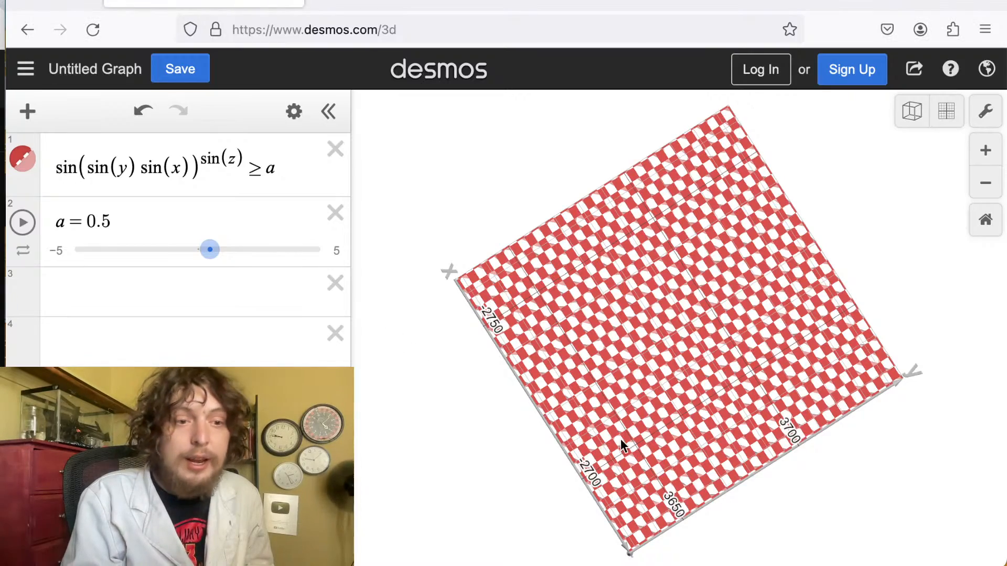
left_click_drag(621, 439, 843, 386)
scroll(722, 420, "down", 3)
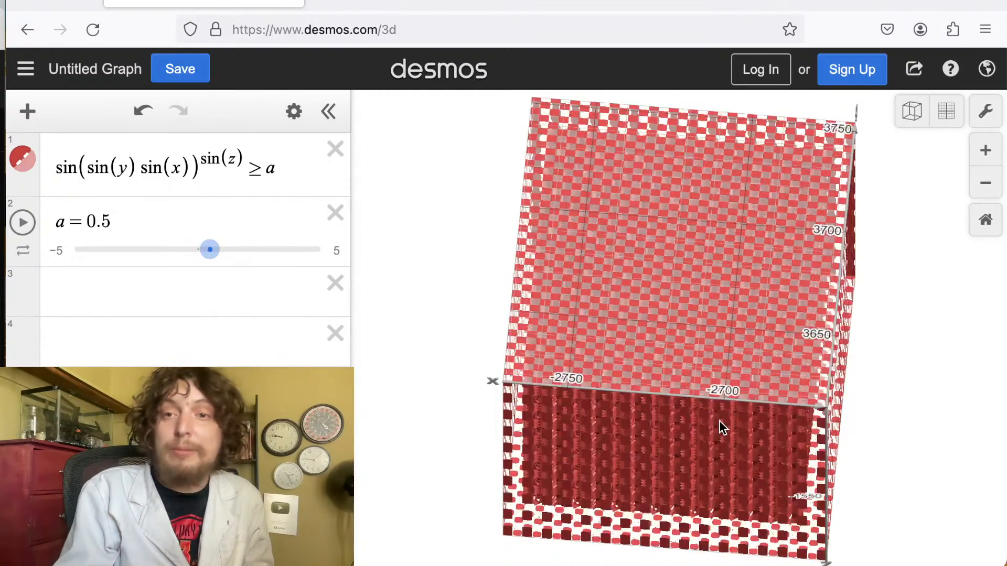
scroll(719, 421, "up", 1)
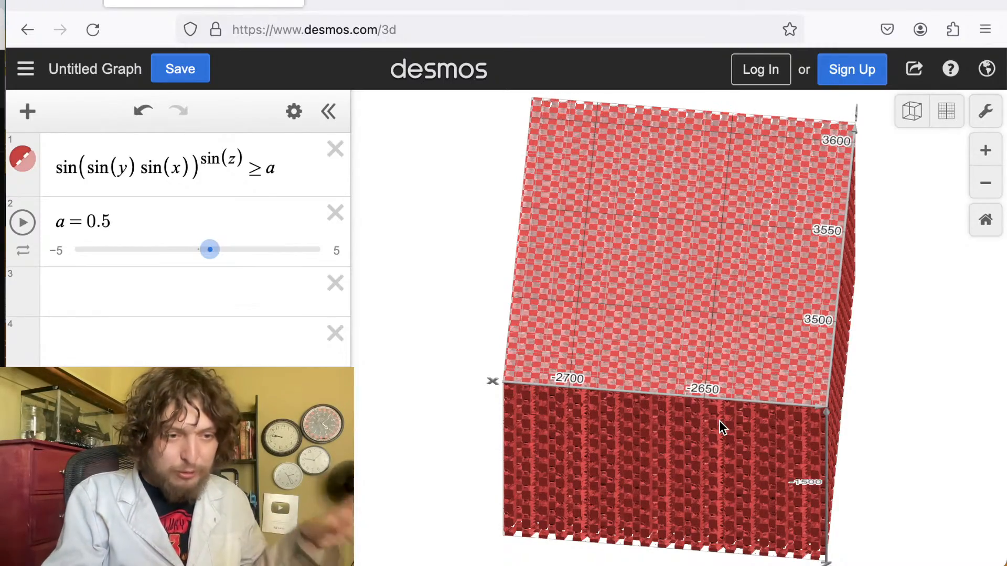
scroll(802, 374, "down", 2)
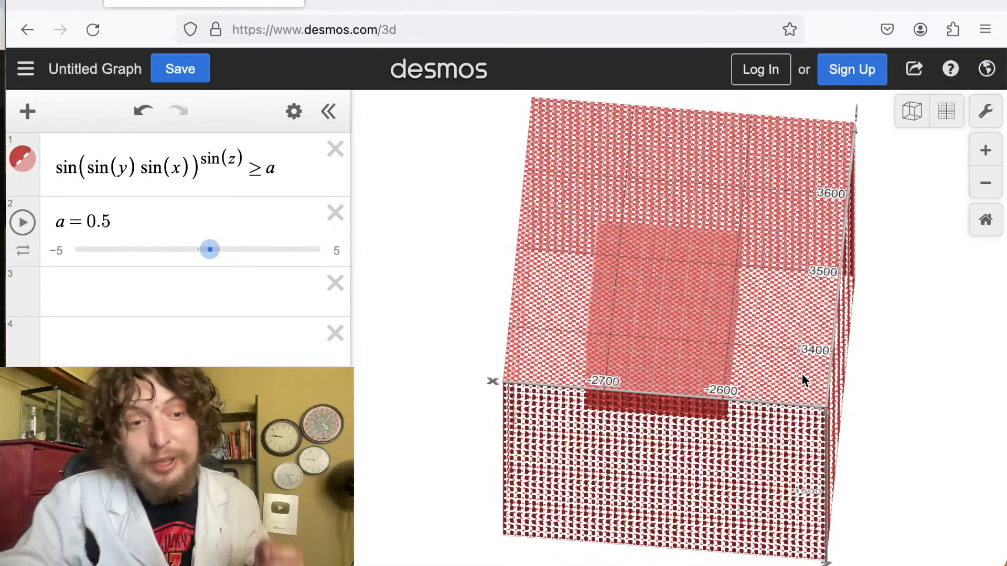
scroll(801, 374, "down", 2)
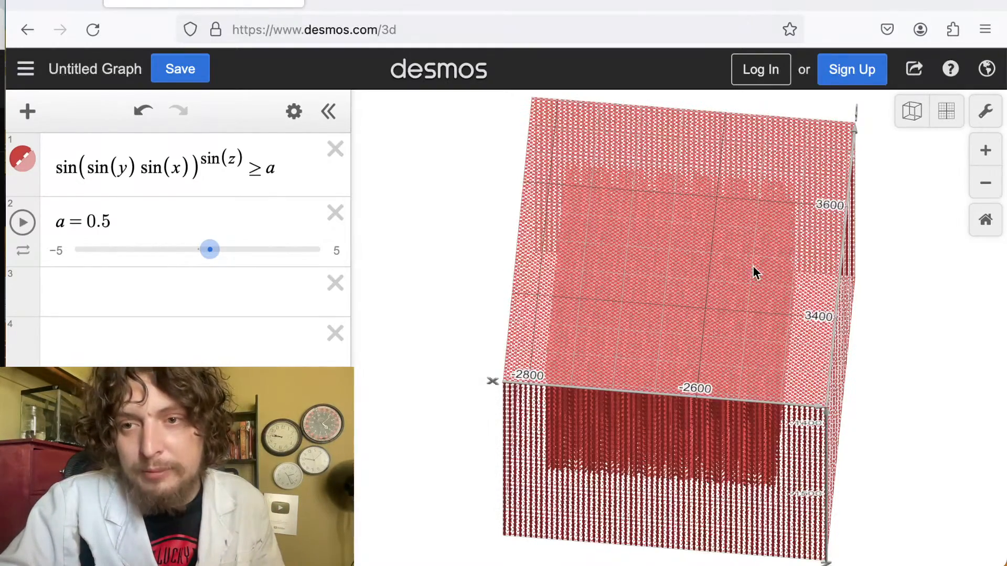
scroll(750, 310, "up", 10)
scroll(750, 310, "up", 5)
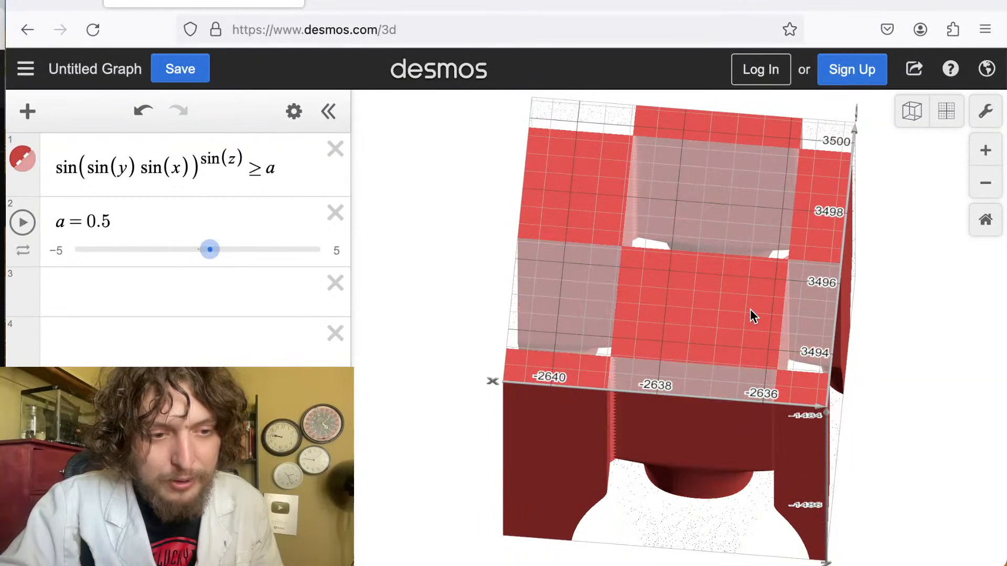
left_click_drag(750, 309, 806, 90)
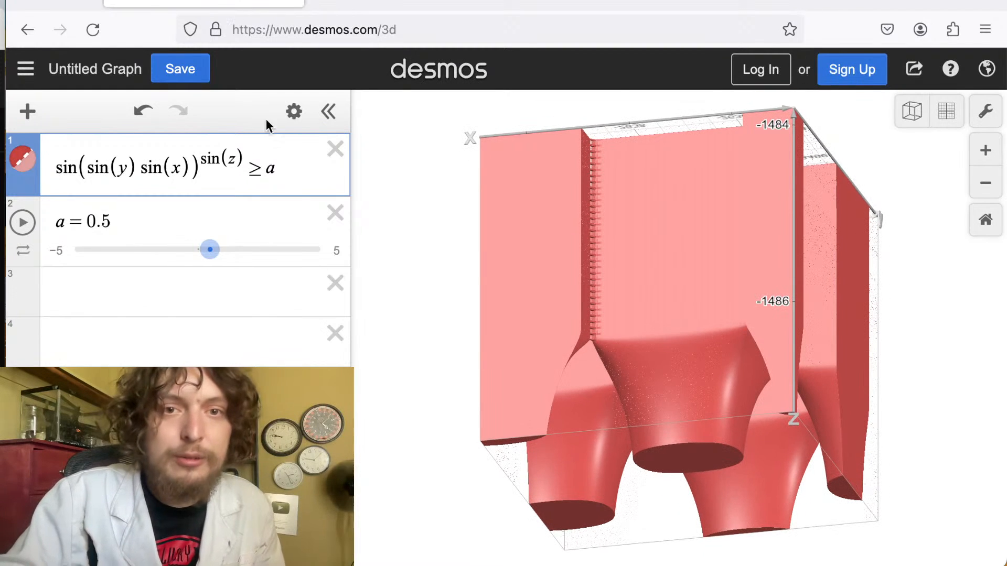
left_click_drag(243, 172, 24, 143)
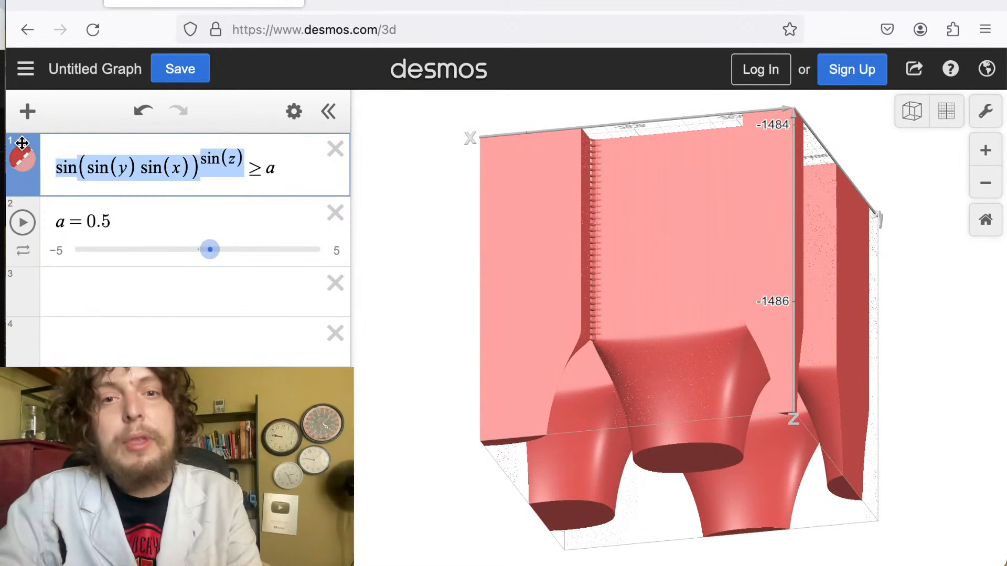
left_click(672, 314)
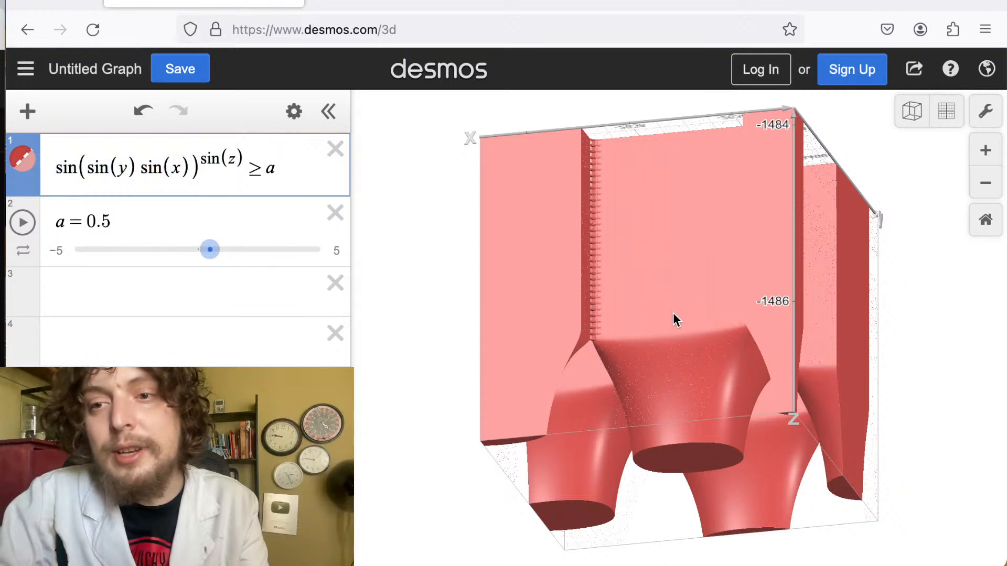
scroll(673, 315, "down", 2)
scroll(673, 316, "down", 3)
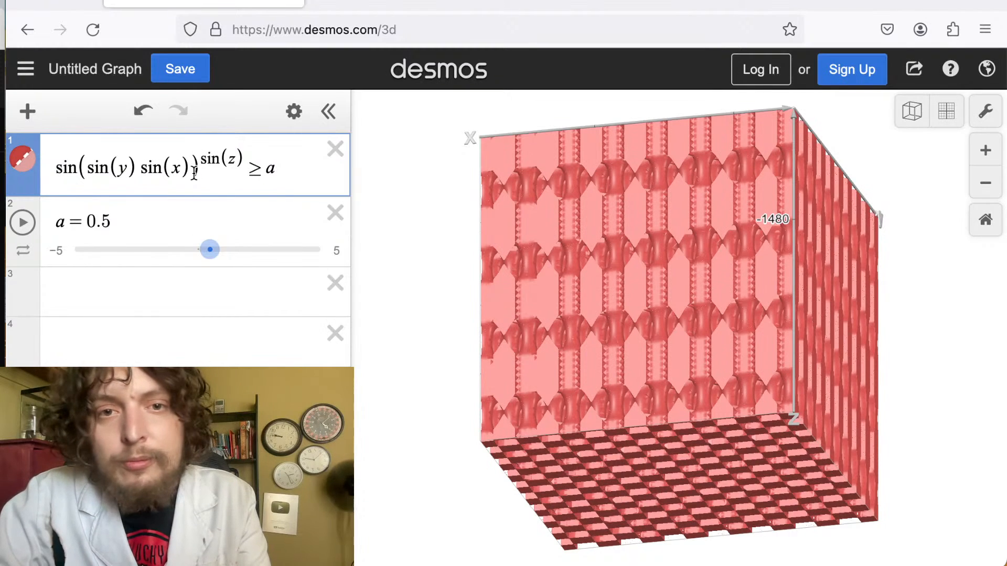
Replace the left side with sin(x^y / z) so the inequality reads sin(x^y / z) ≥ a.
left_click_drag(247, 168, 34, 171)
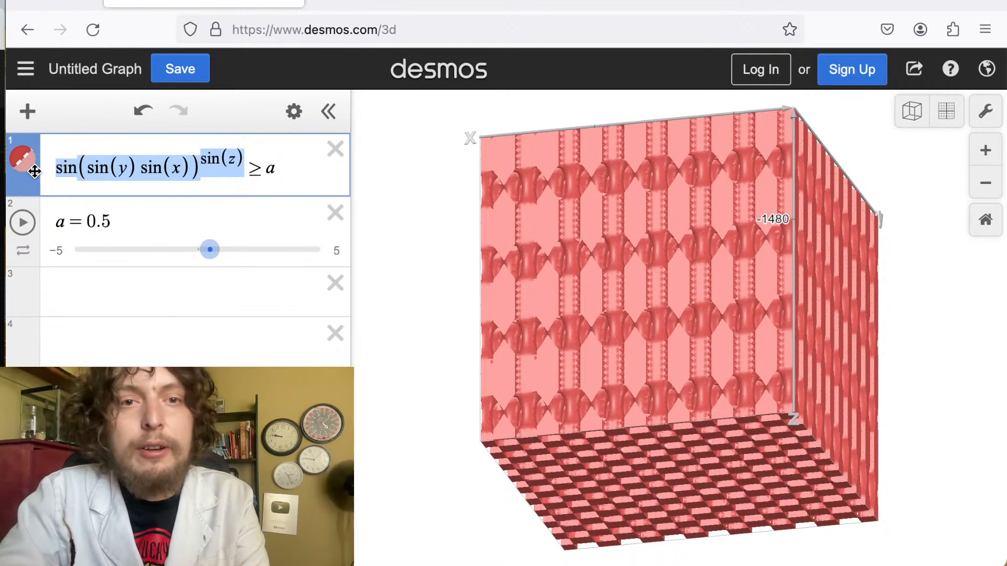
type("sin(")
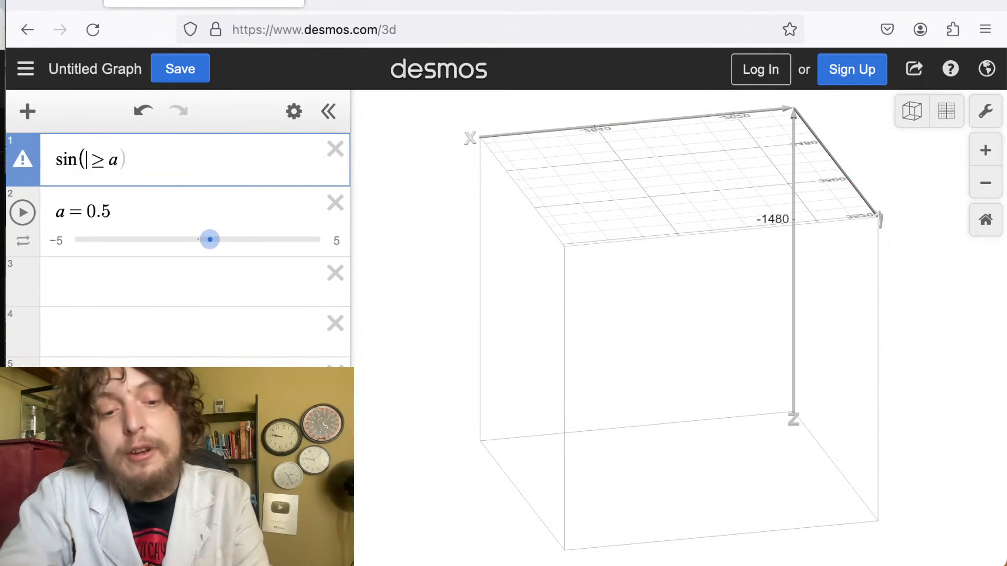
type("x^y")
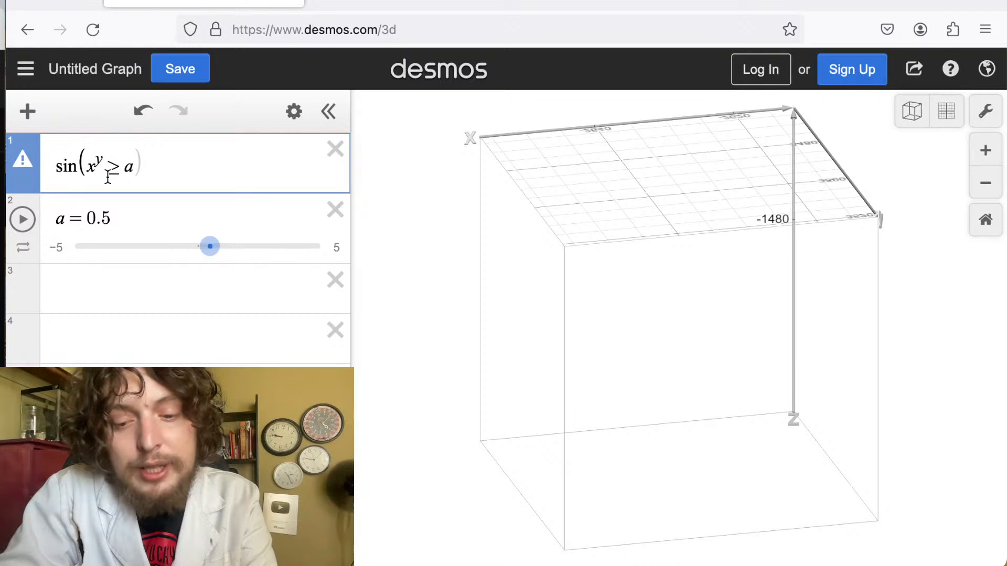
type("/z")
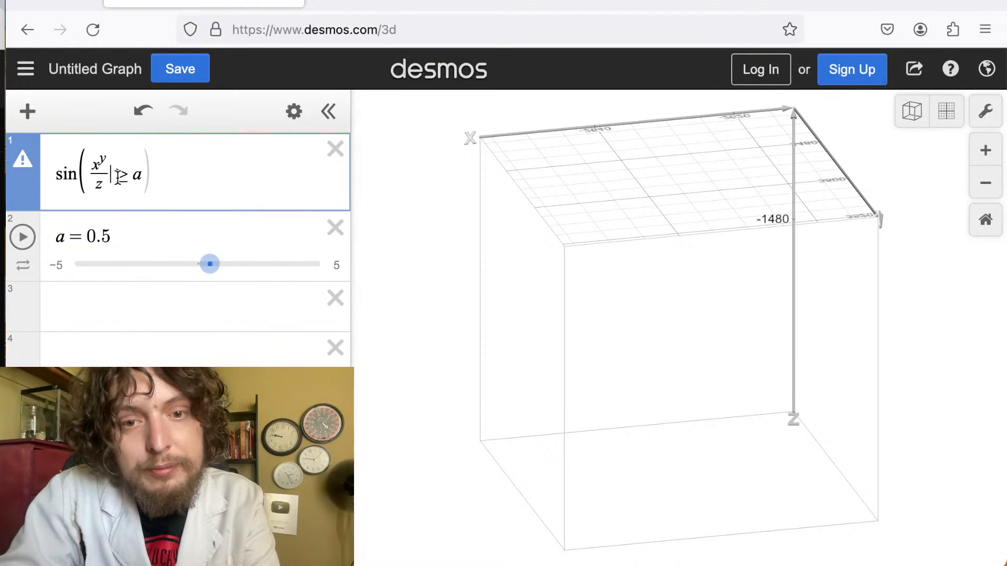
type(")")
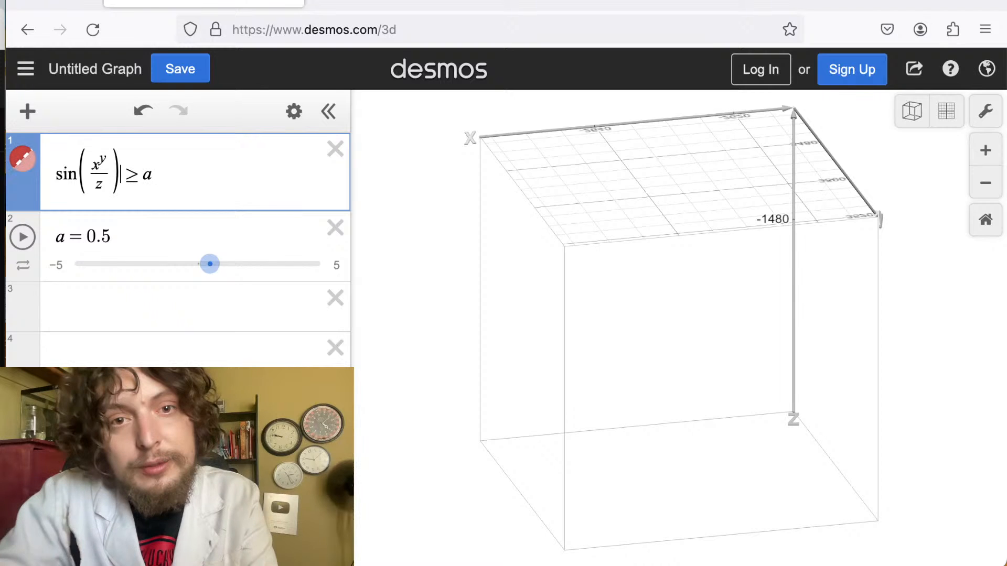
Set the slider a to -2.1.
left_click_drag(210, 264, 195, 264)
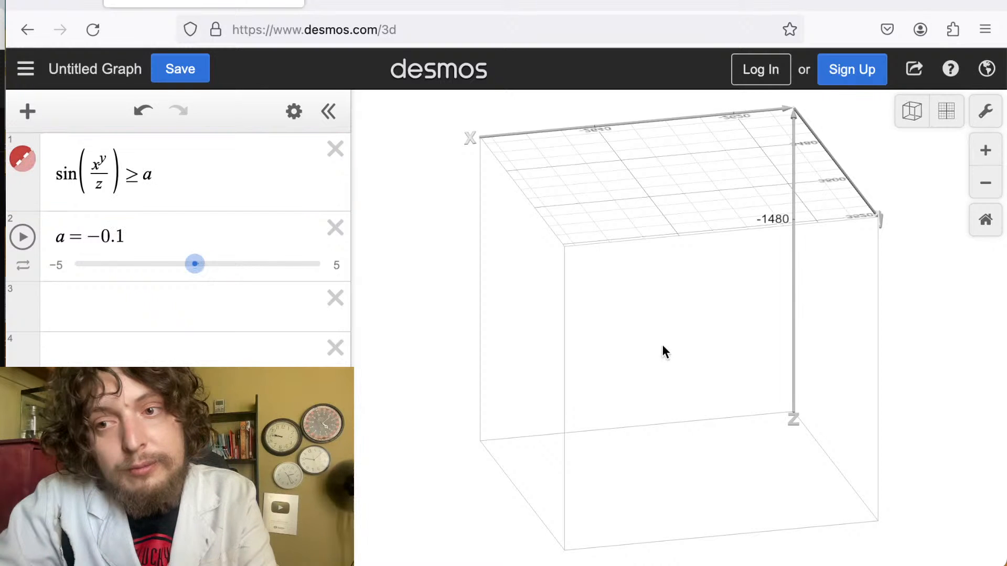
left_click_drag(662, 345, 722, 480)
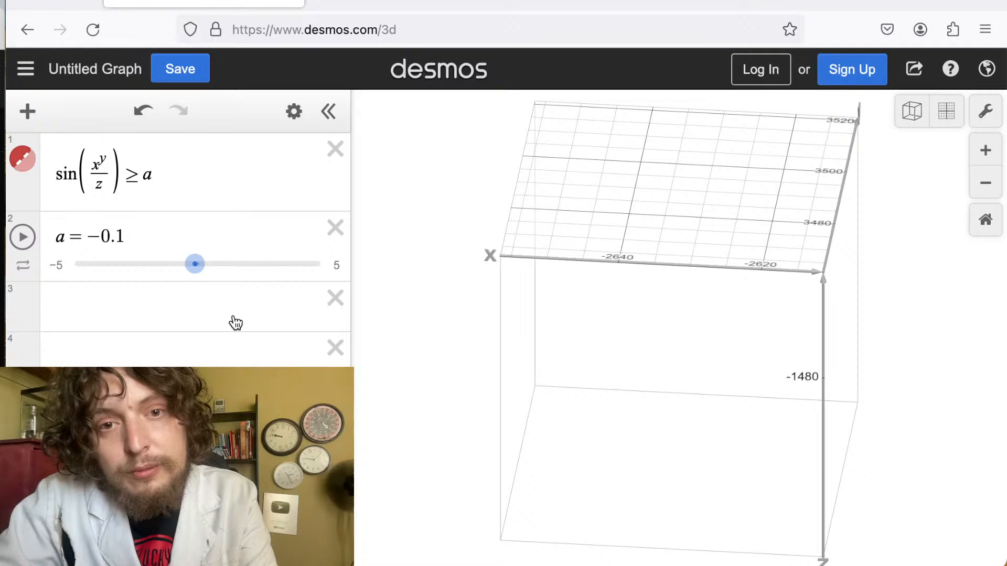
left_click_drag(205, 265, 153, 285)
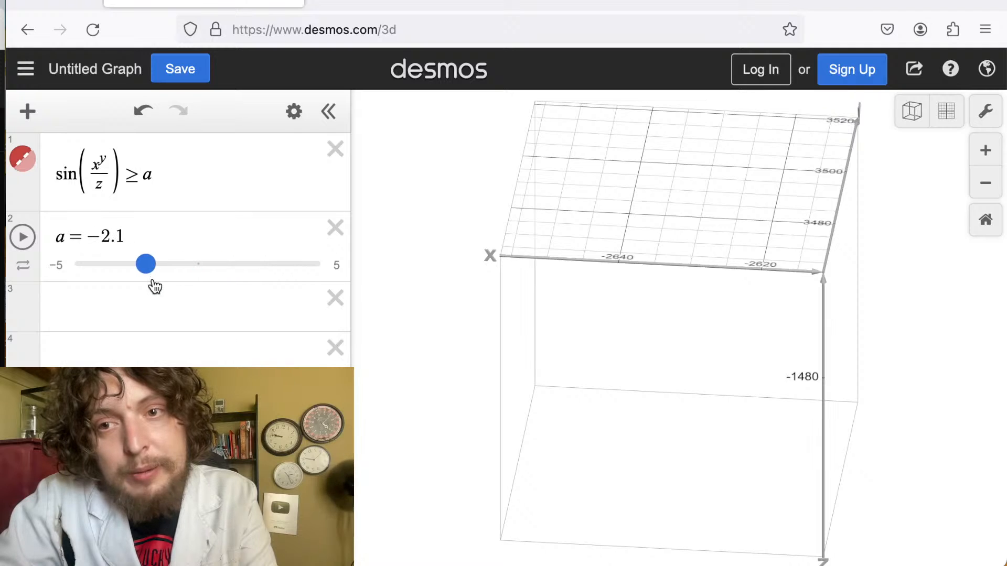
Rotate and zoom to examine the sin(x^y / z) ≥ a region.
left_click_drag(744, 325, 817, 336)
scroll(822, 338, "down", 10)
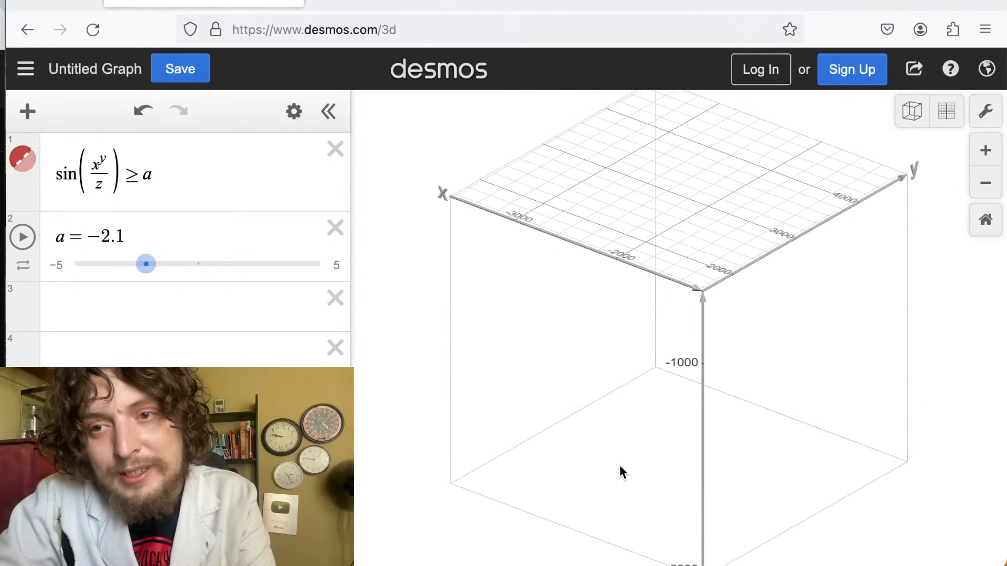
left_click_drag(619, 466, 861, 267)
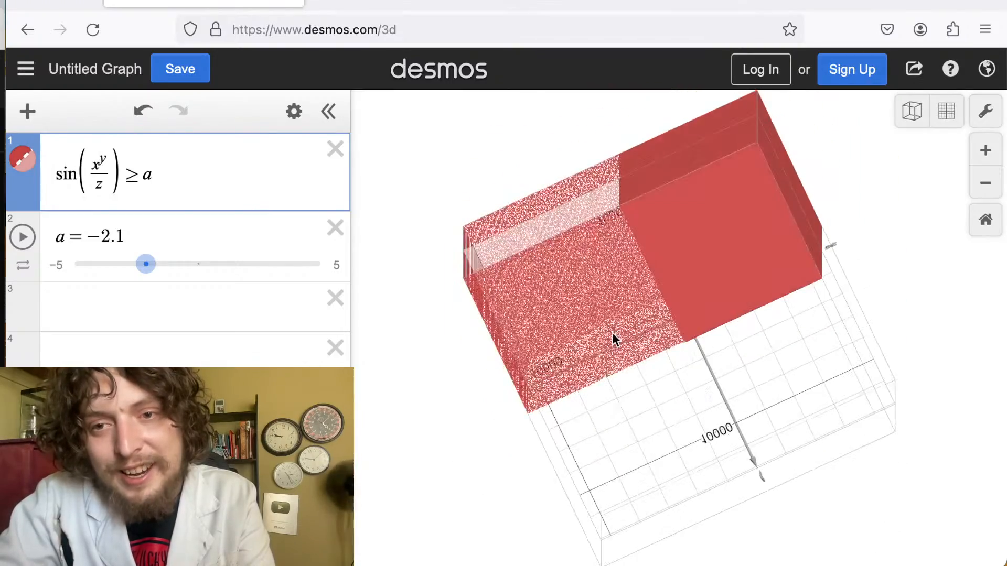
left_click_drag(612, 335, 641, 322)
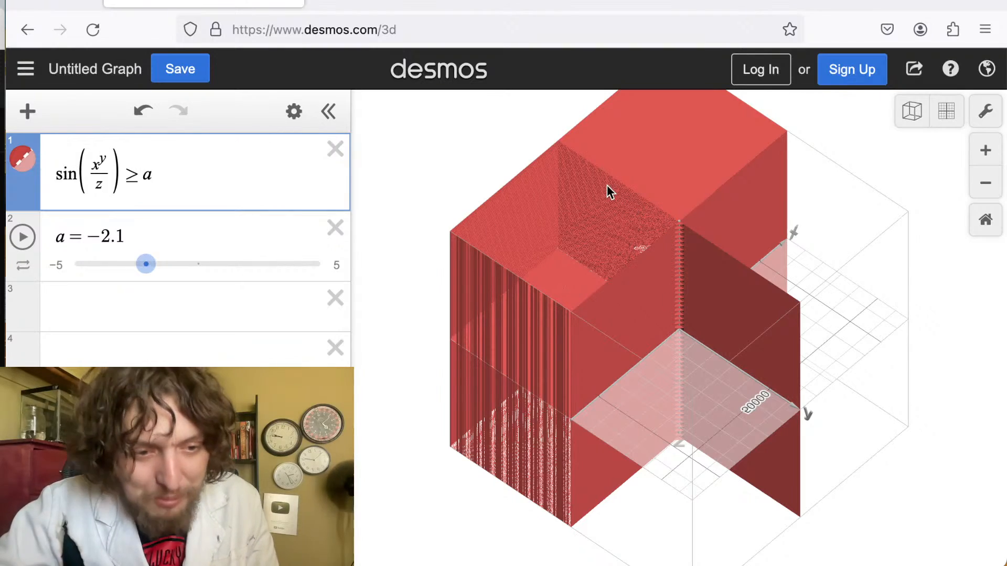
left_click_drag(606, 184, 533, 308)
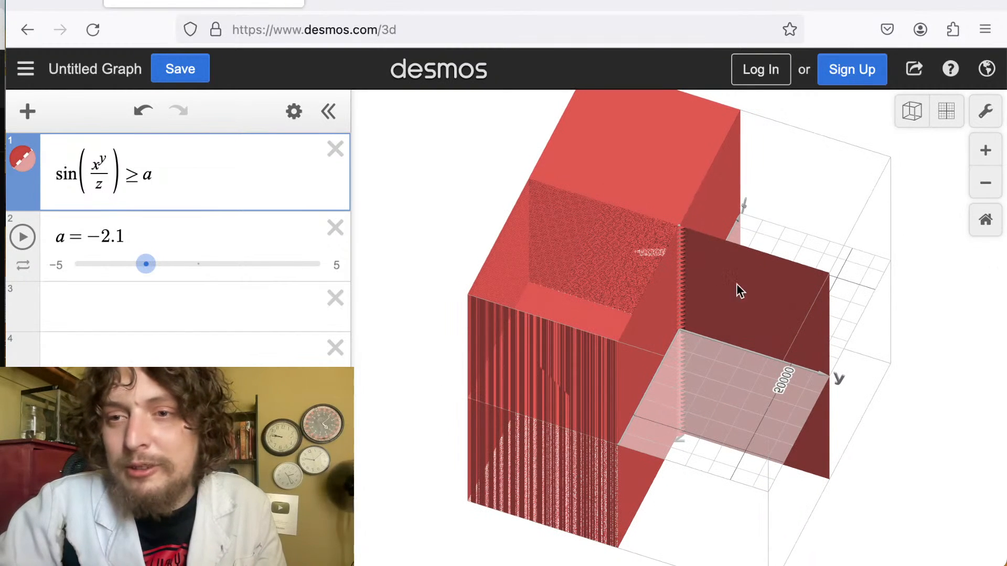
left_click_drag(99, 161, 103, 162)
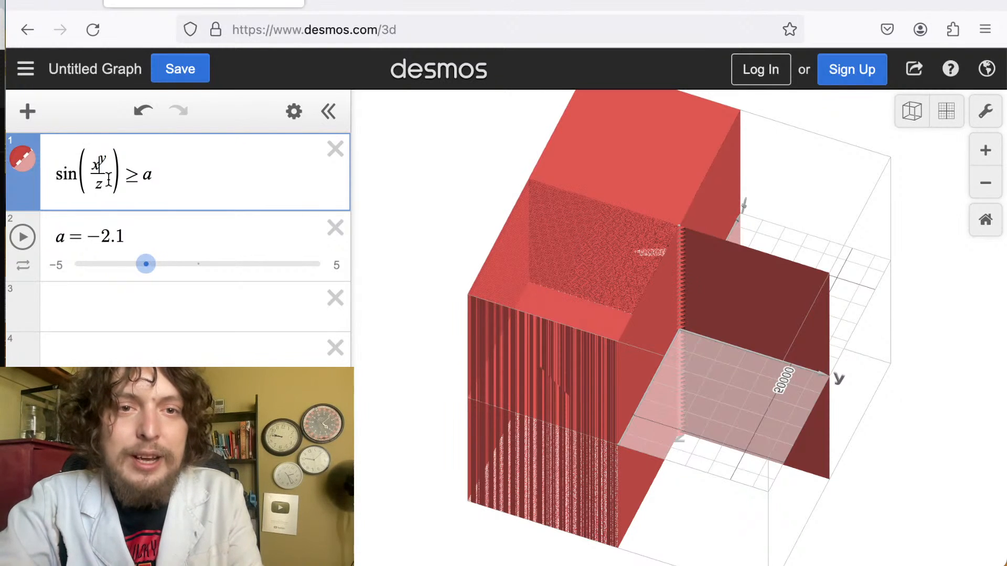
Change the inequality's left side to sin((x + y)^sin(z)) so it reads sin((x + y)^sin(z)) ≥ a.
left_click_drag(99, 171, 90, 166)
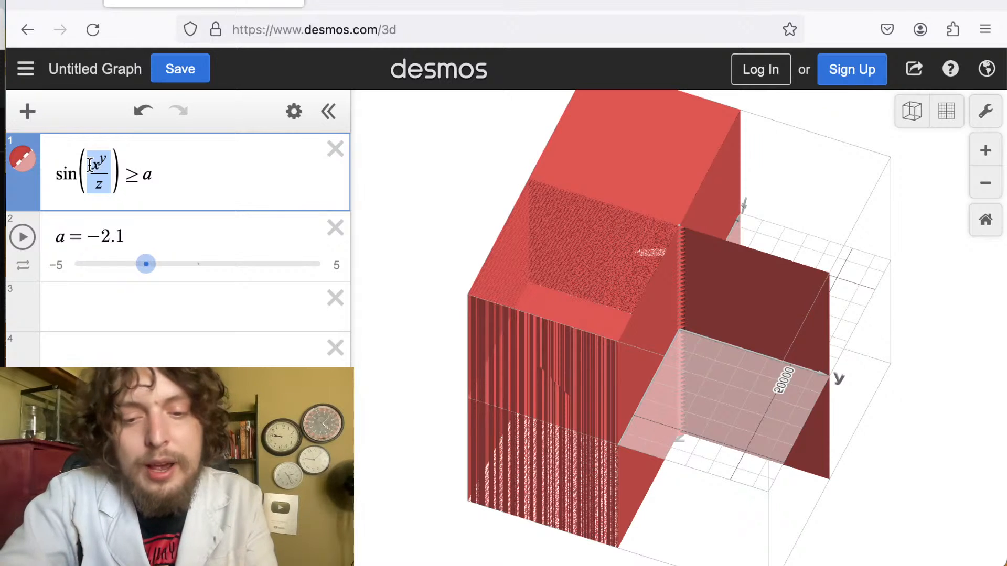
type("(")
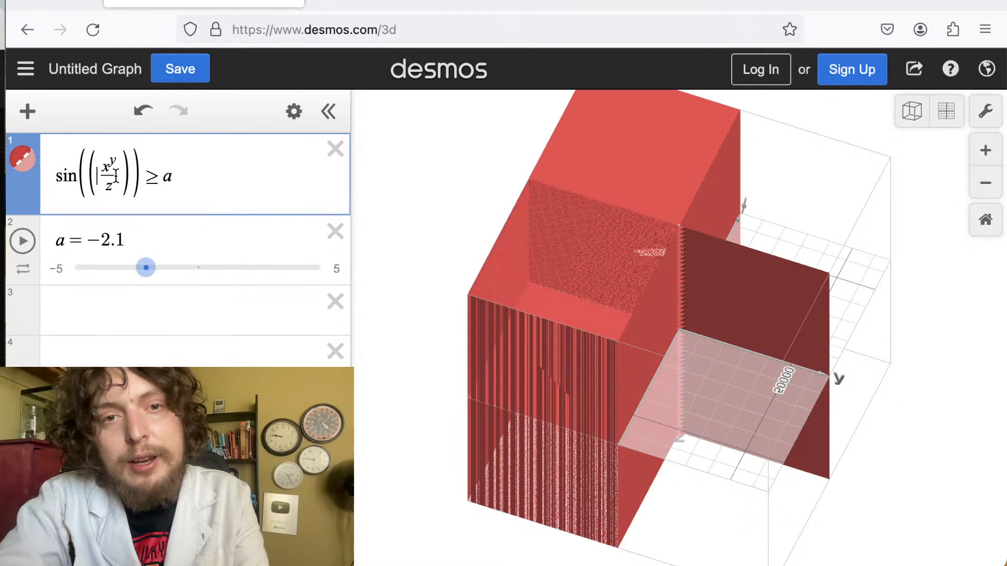
left_click_drag(115, 175, 102, 176)
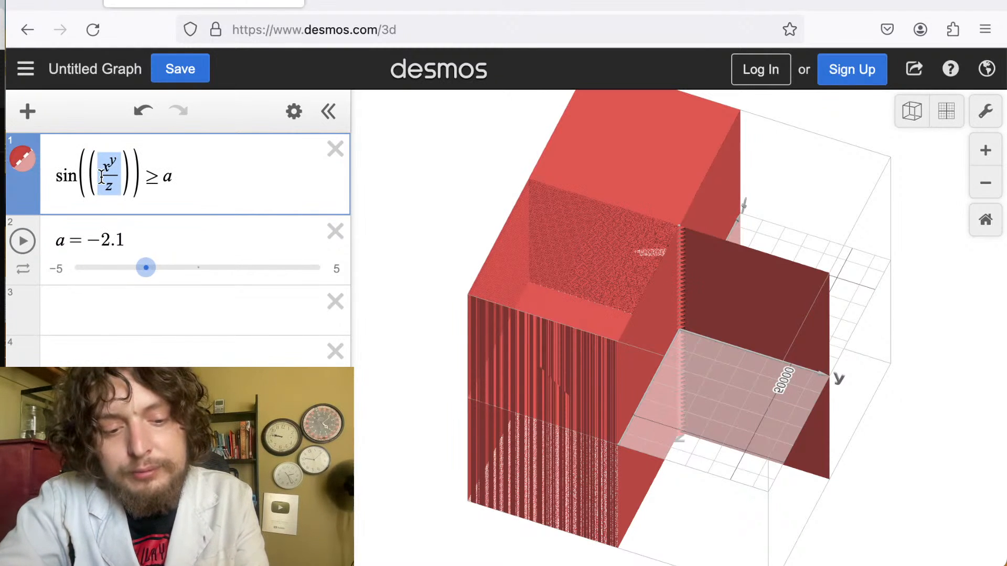
type("x ")
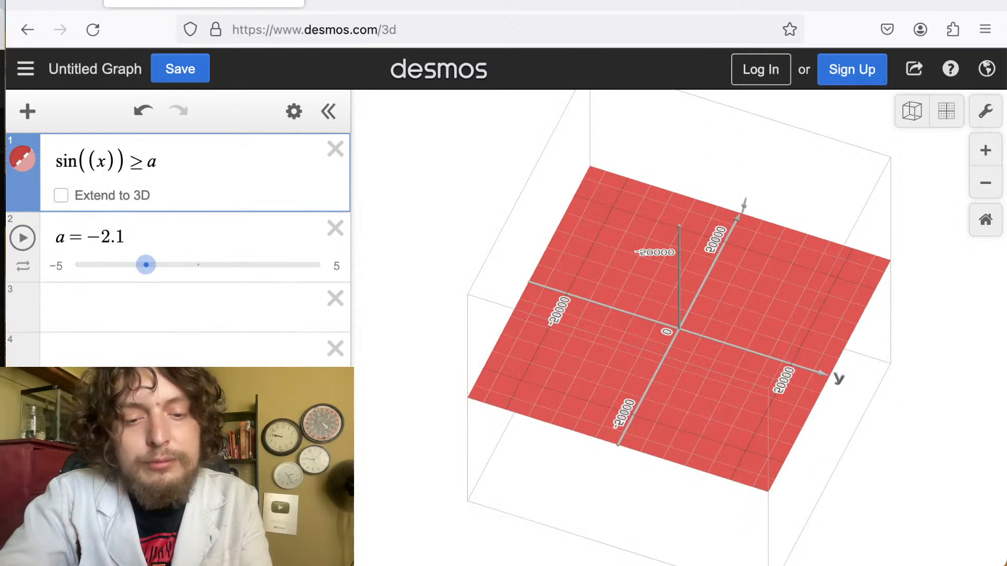
type("+ y")
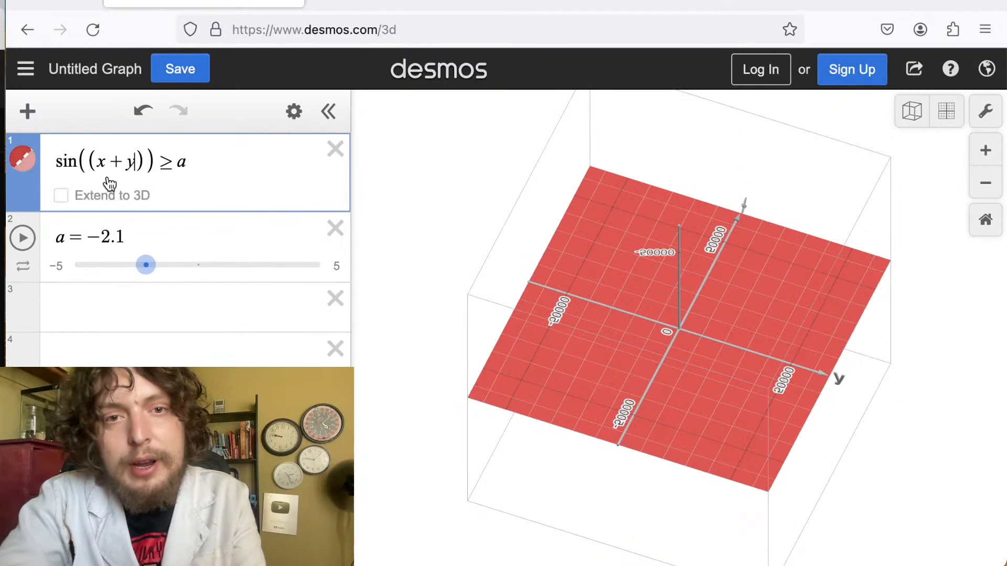
left_click(142, 162)
type("^")
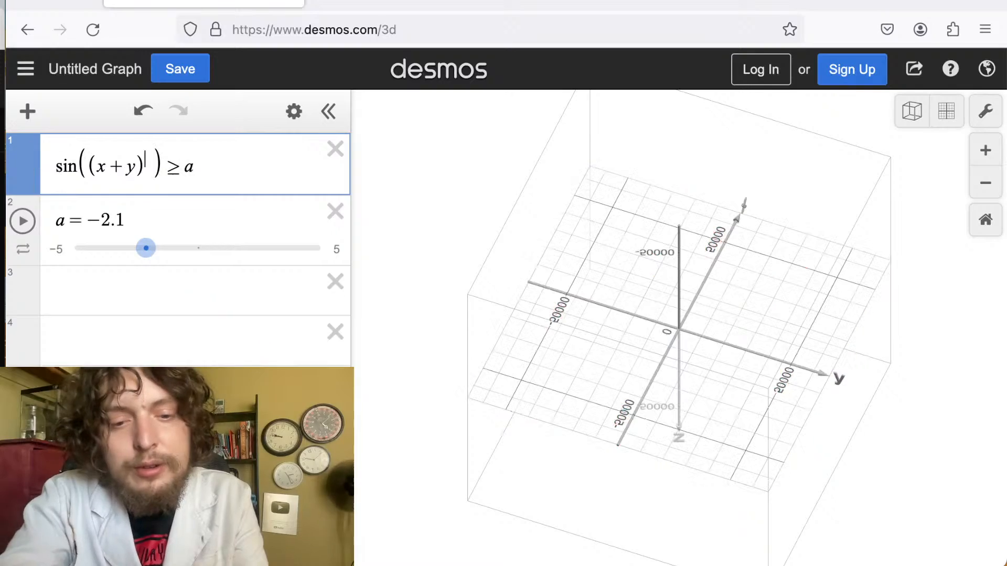
type("sin(x")
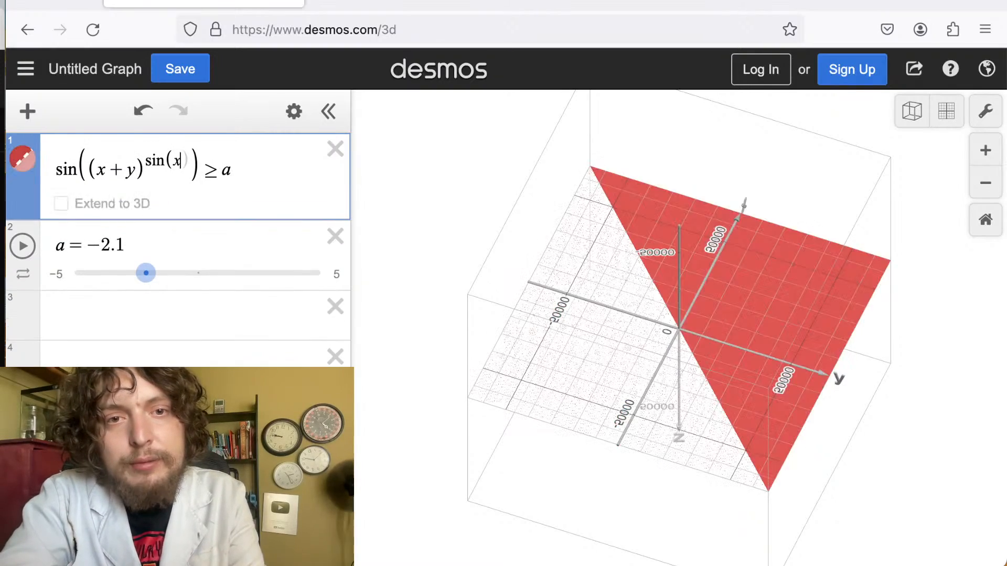
key("BackSpace")
type("z)")
Rotate and zoom to examine the sin((x + y)^sin(z)) ≥ a region from several angles.
left_click_drag(458, 211, 415, 270)
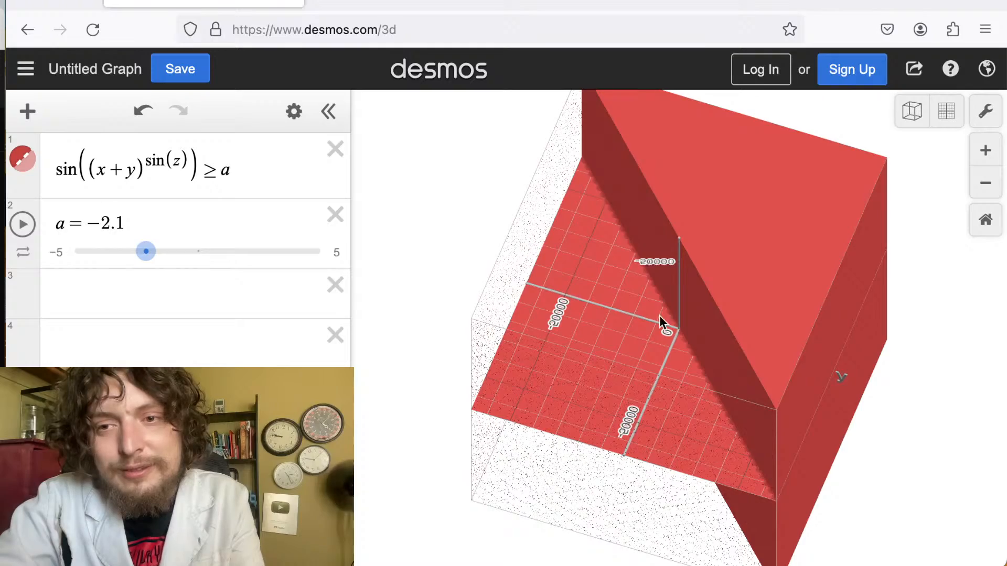
left_click_drag(709, 285, 730, 264)
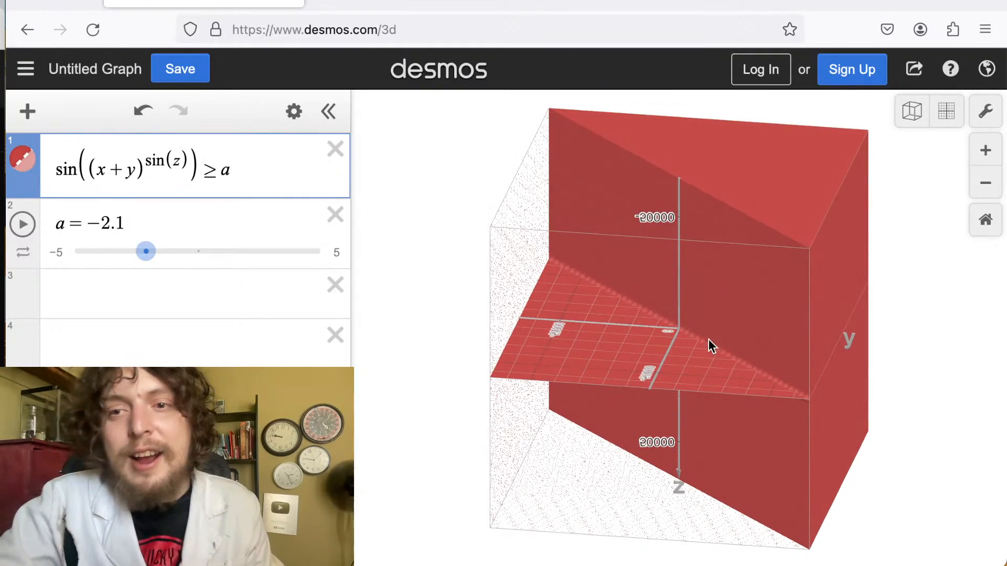
left_click_drag(708, 339, 662, 310)
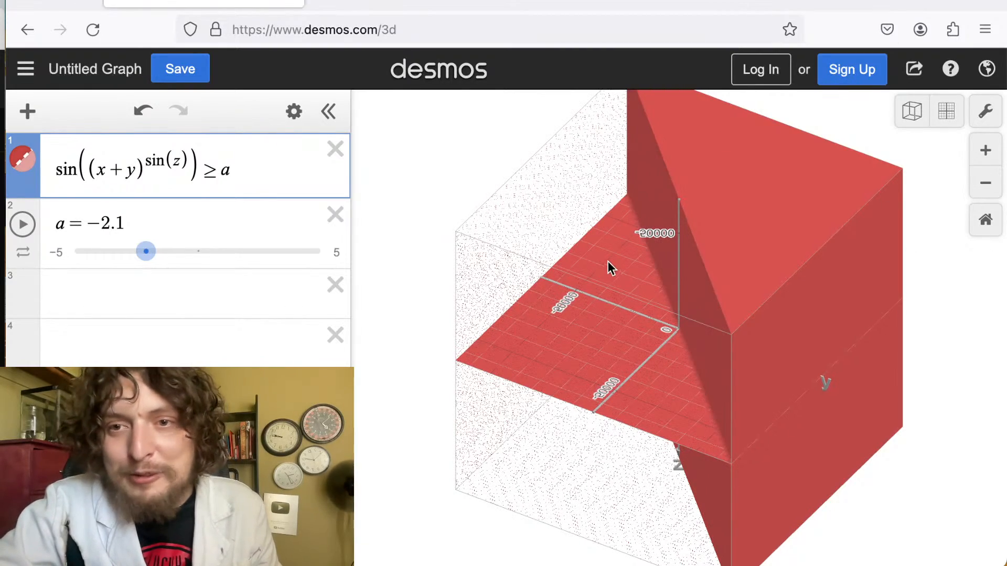
scroll(694, 338, "up", 10)
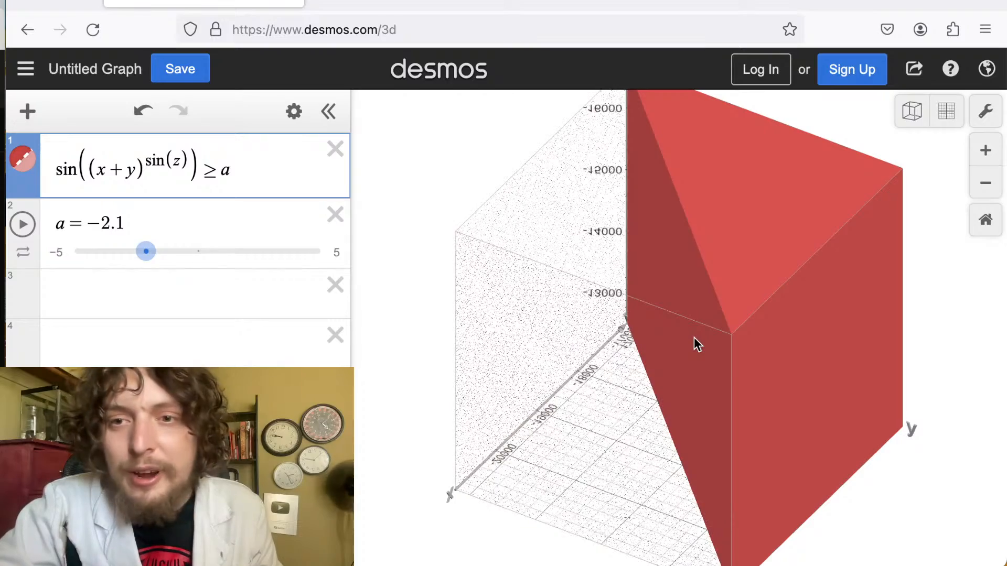
scroll(694, 338, "up", 3)
scroll(677, 366, "up", 3)
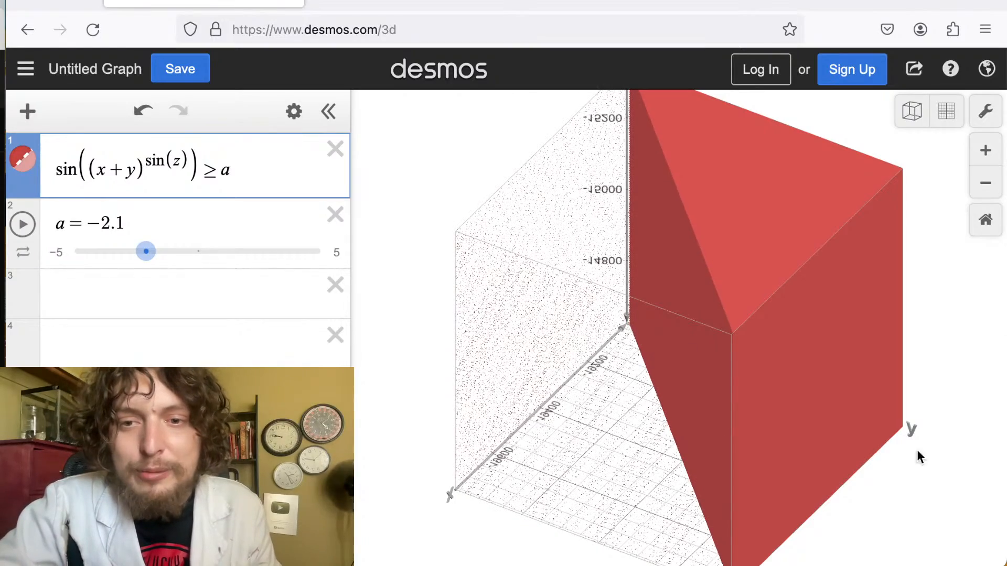
left_click_drag(446, 496, 421, 512)
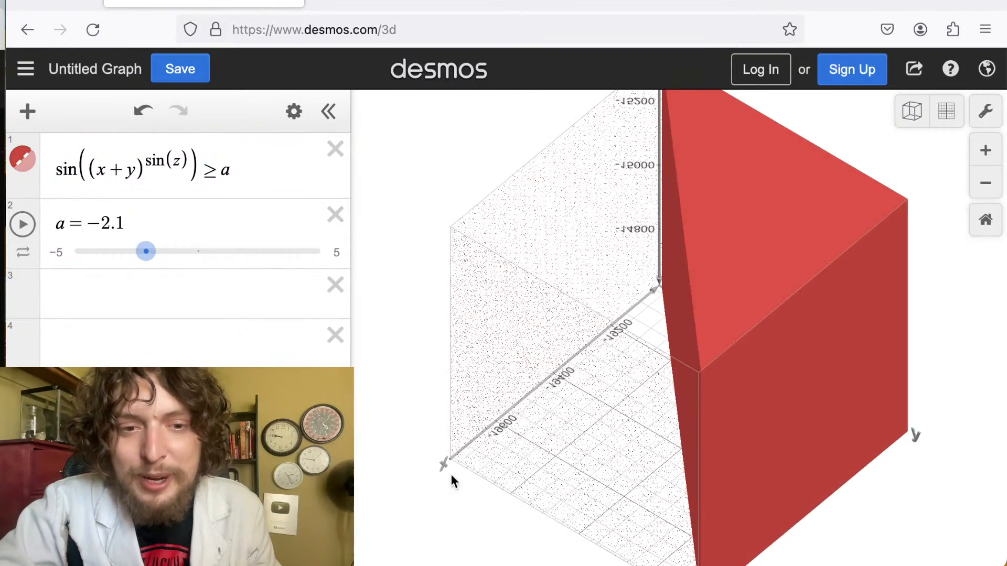
left_click_drag(451, 474, 672, 348)
left_click(672, 349)
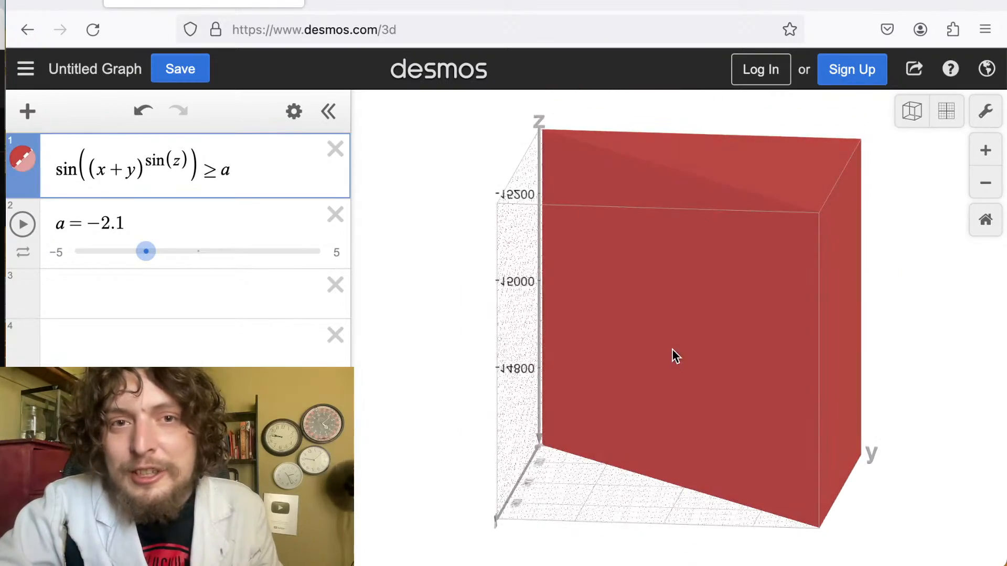
scroll(672, 376, "down", 5)
scroll(671, 379, "down", 5)
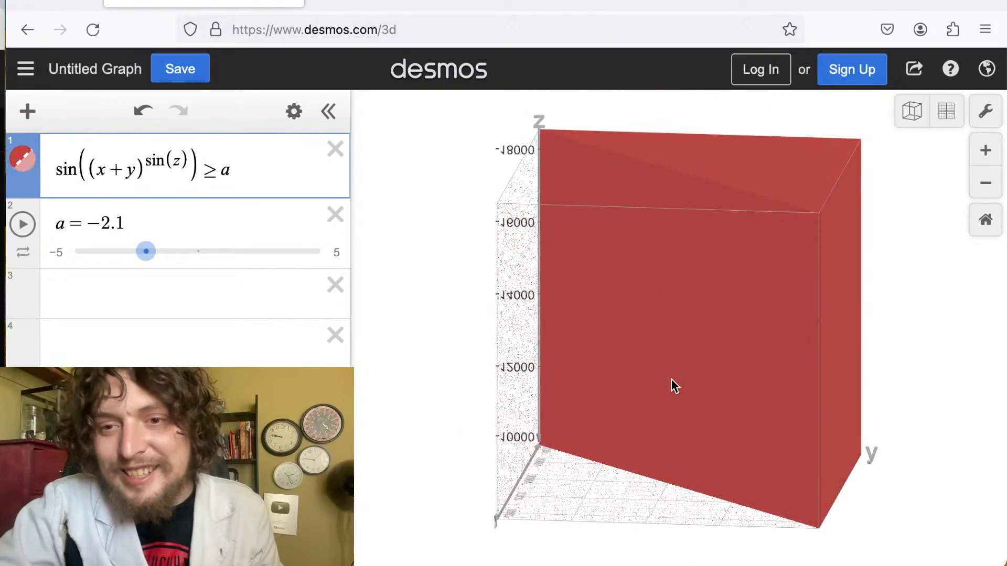
left_click_drag(671, 404, 712, 278)
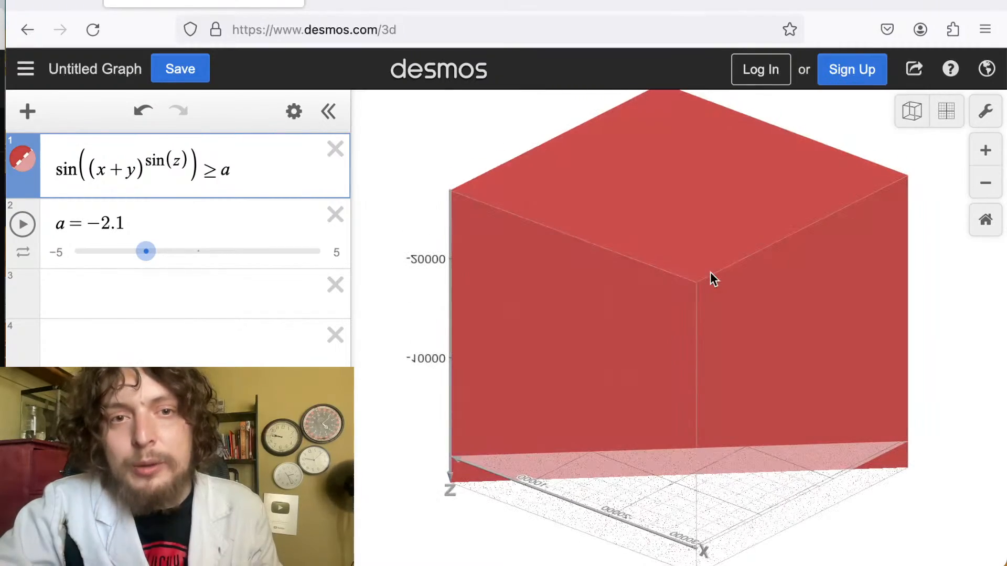
Replace the whole inequality with the equation y = x! + z!
left_click_drag(199, 173, 36, 175)
left_click_drag(255, 168, 7, 159)
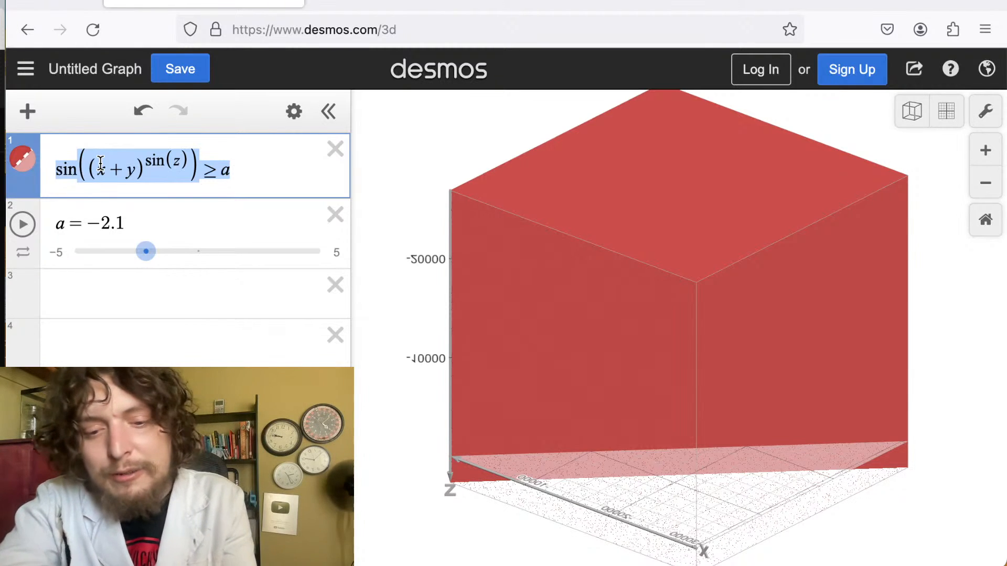
type("y=")
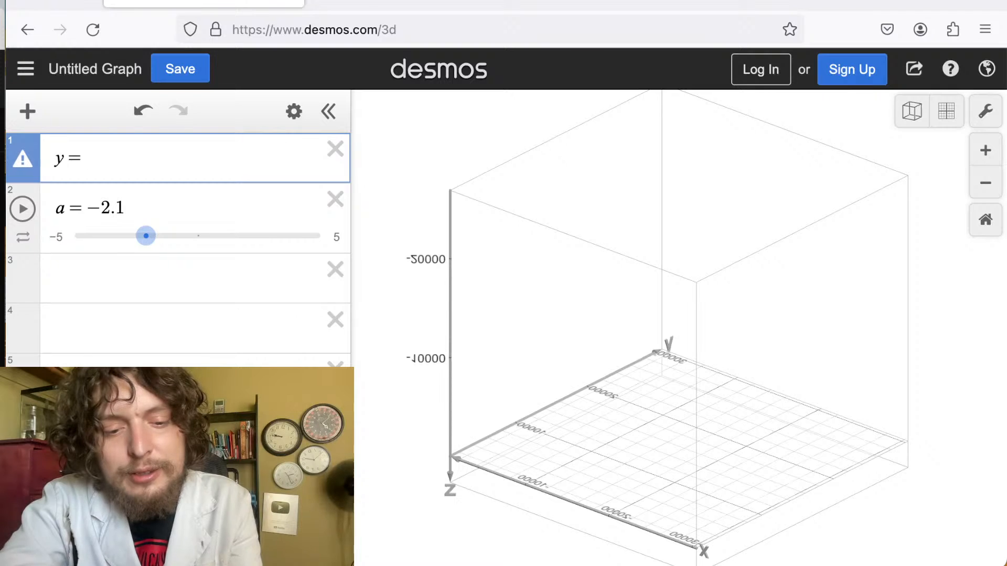
type("x")
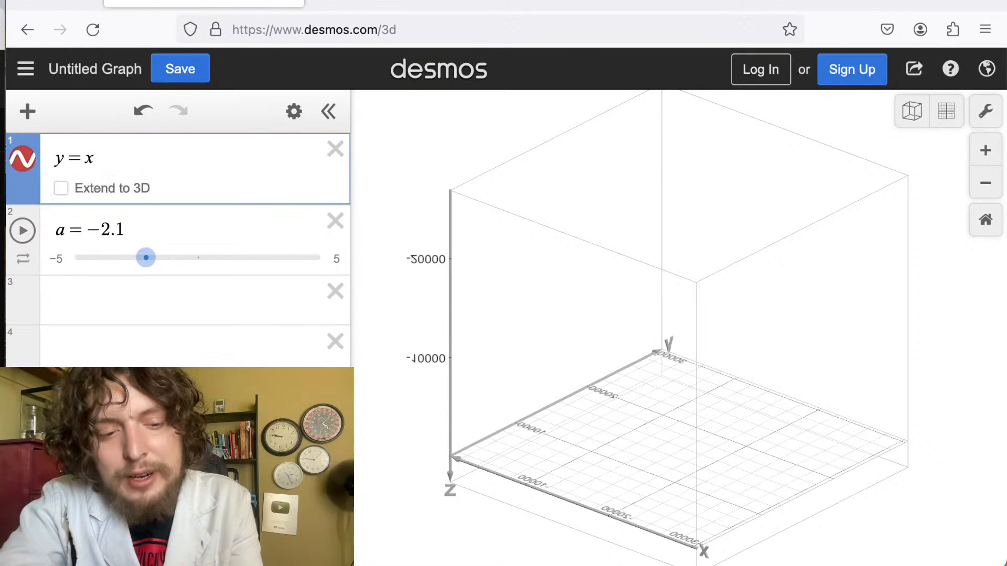
type("!")
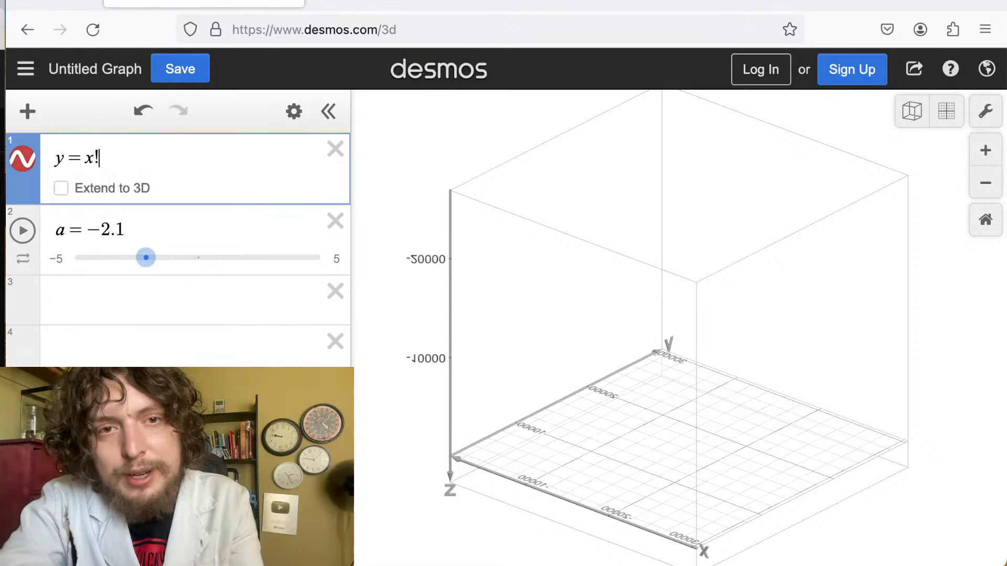
type("+z!")
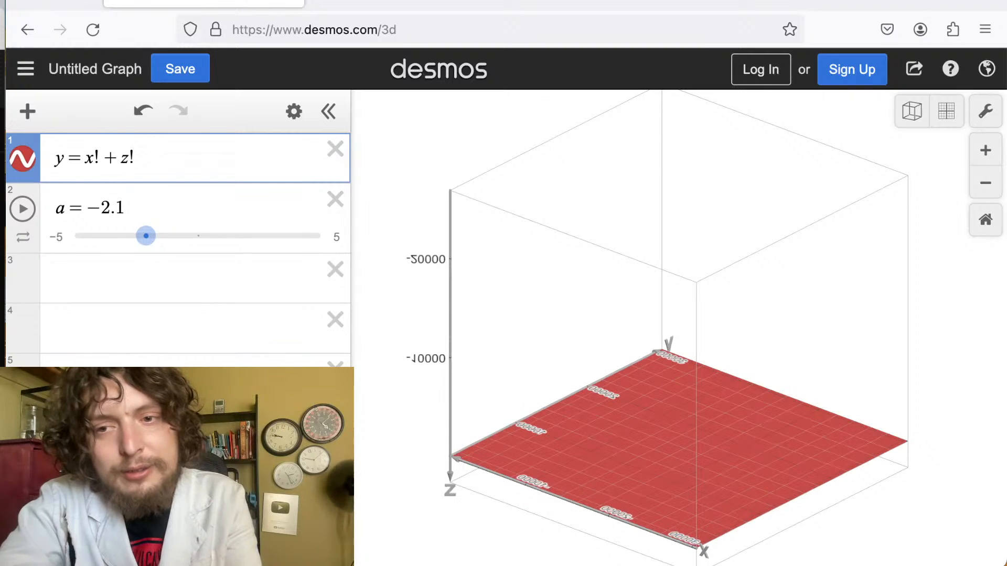
Rotate the view to examine the y = x! + z! surface.
left_click_drag(445, 306, 713, 357)
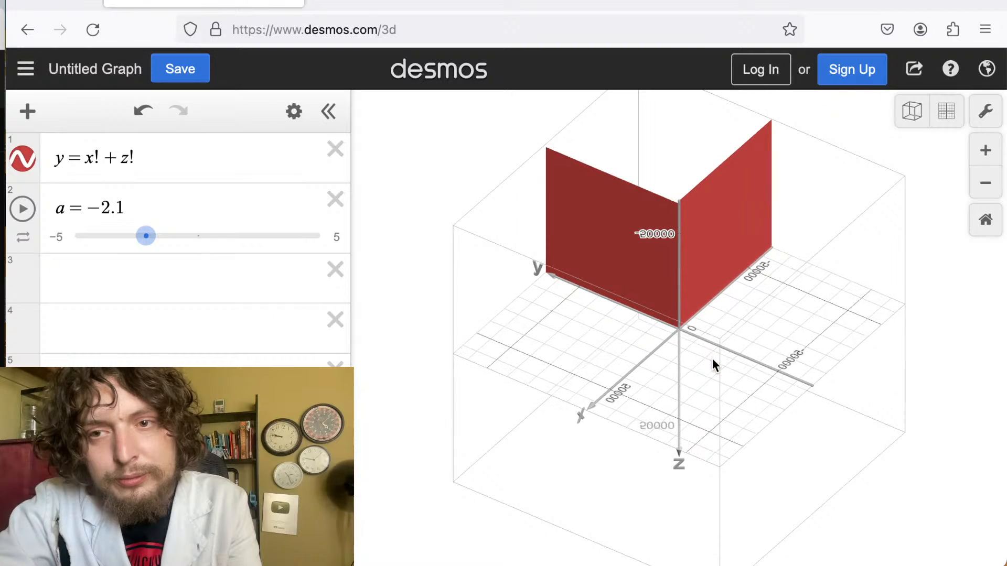
left_click_drag(631, 315, 851, 371)
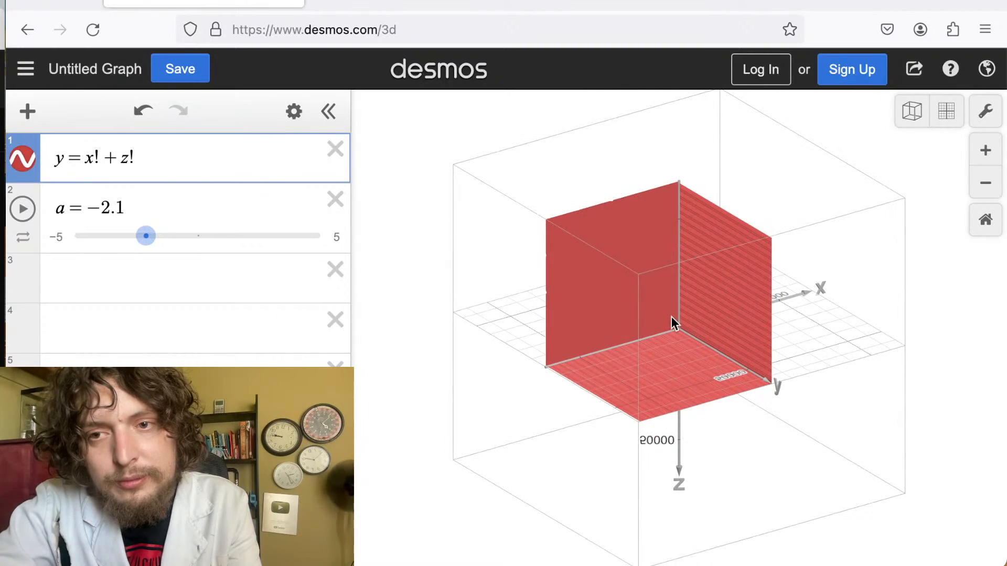
left_click_drag(671, 316, 996, 331)
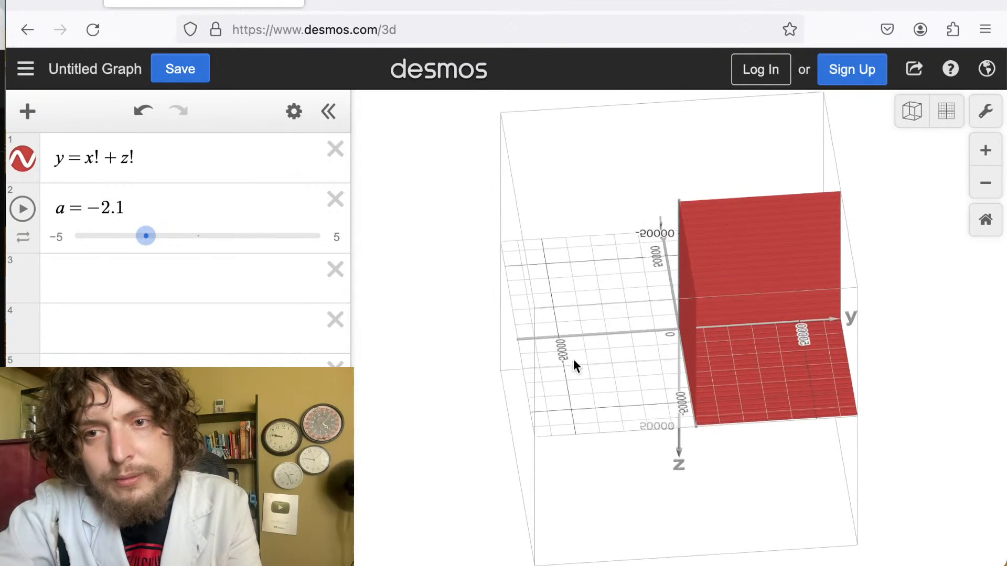
left_click_drag(573, 364, 458, 348)
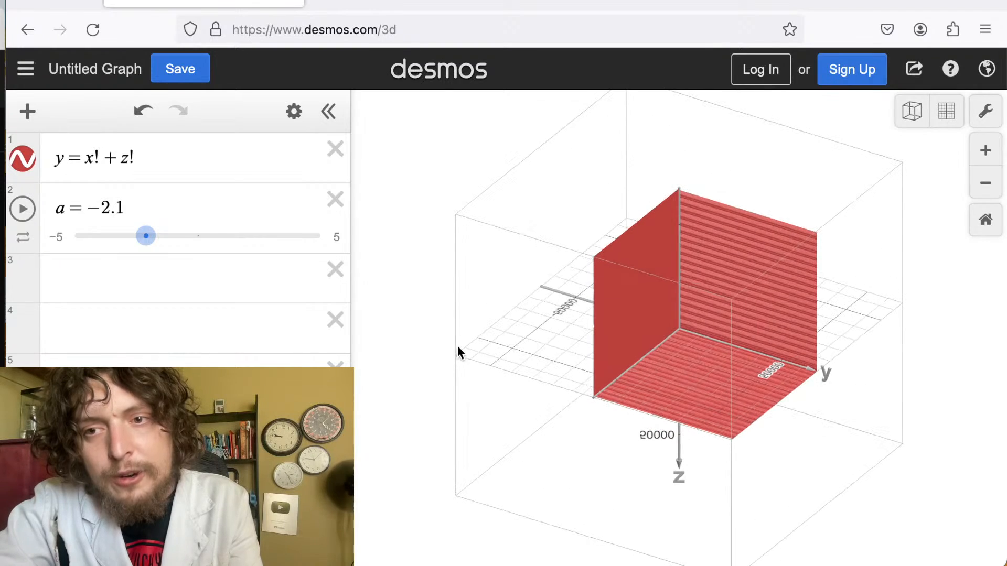
Remove the plus sign so the equation becomes y = x!z!
left_click(99, 157)
key("shift+Right")
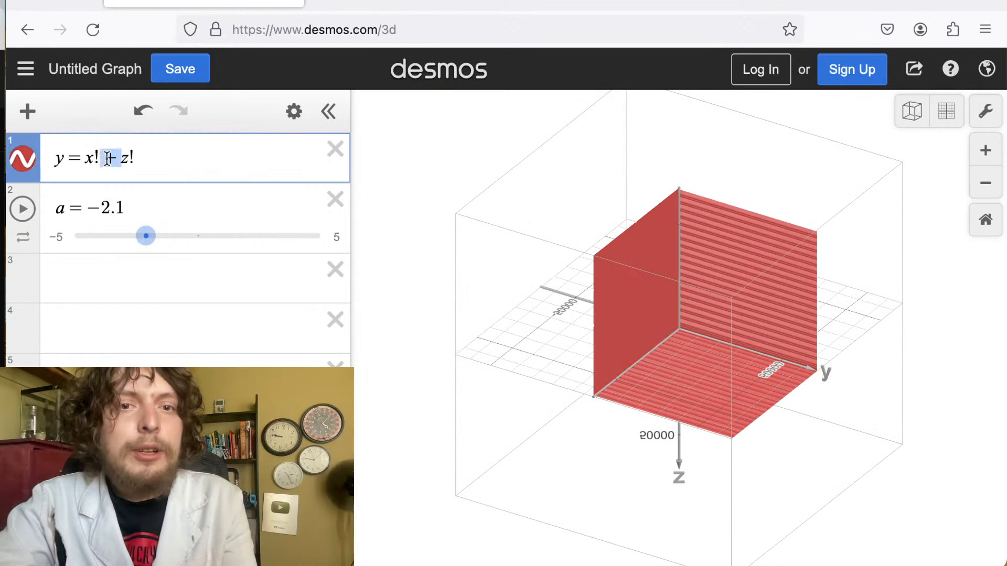
key("BackSpace")
left_click_drag(526, 229, 745, 237)
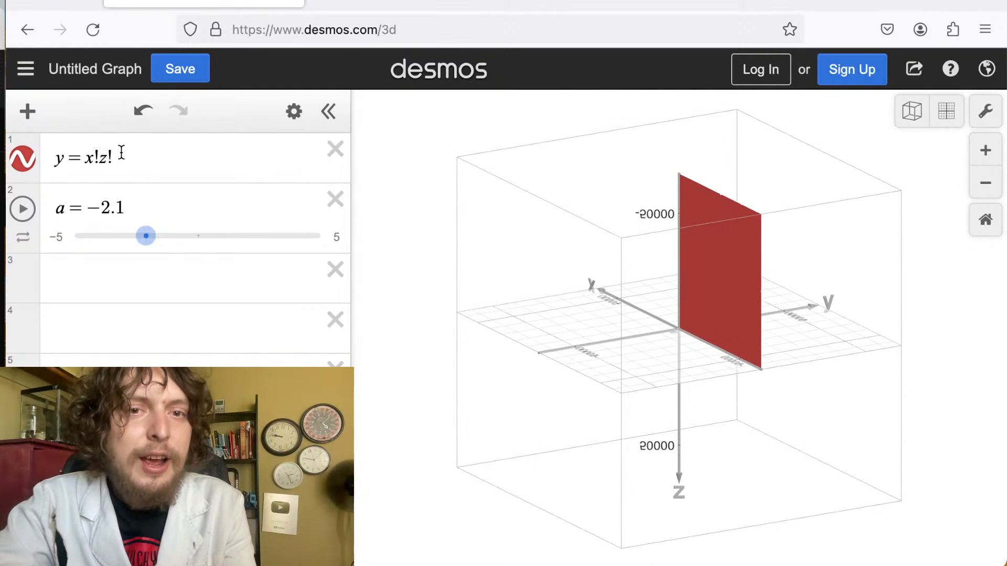
Rotate the view to examine the y = x!z! surface.
left_click_drag(125, 155, 49, 163)
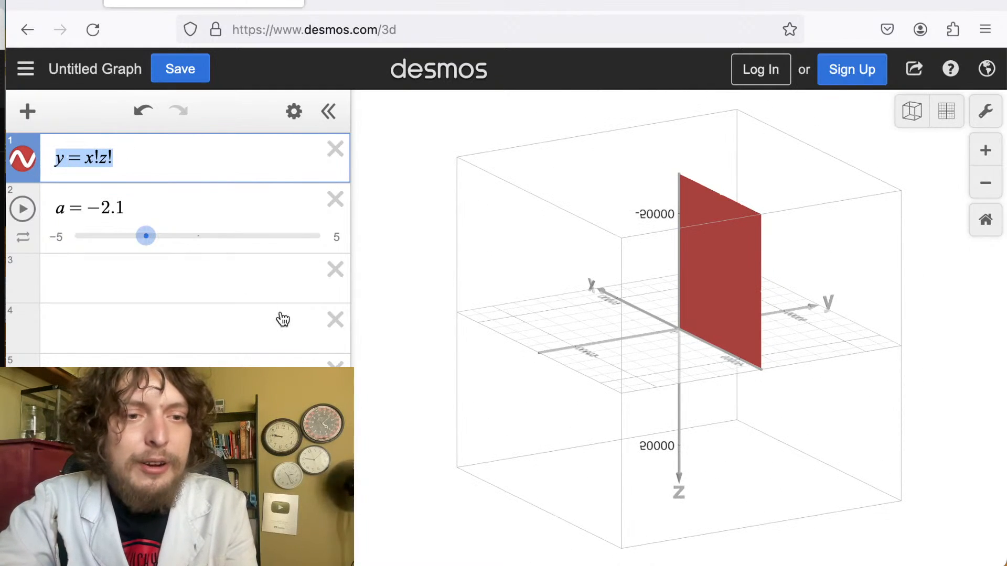
left_click(184, 553)
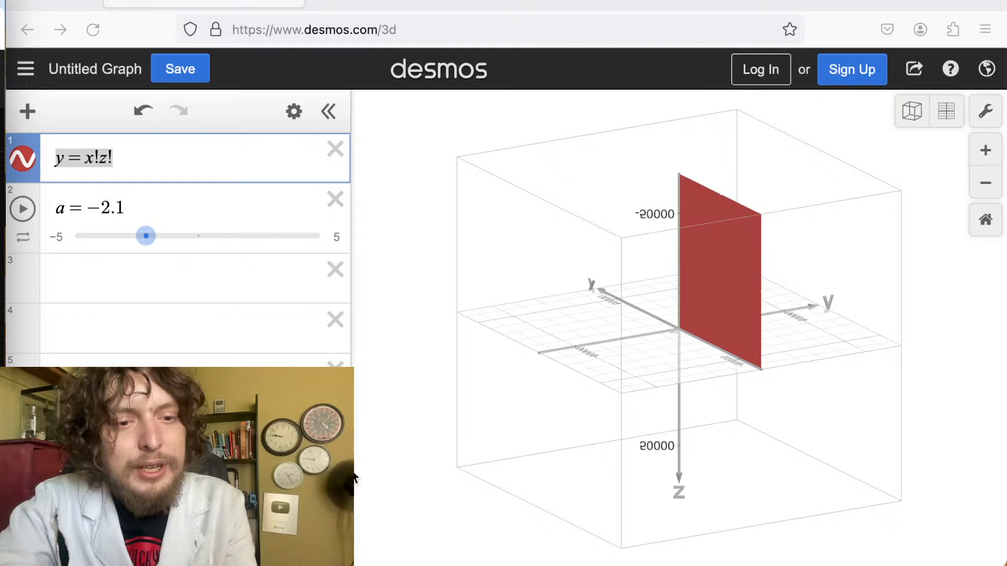
left_click(583, 459)
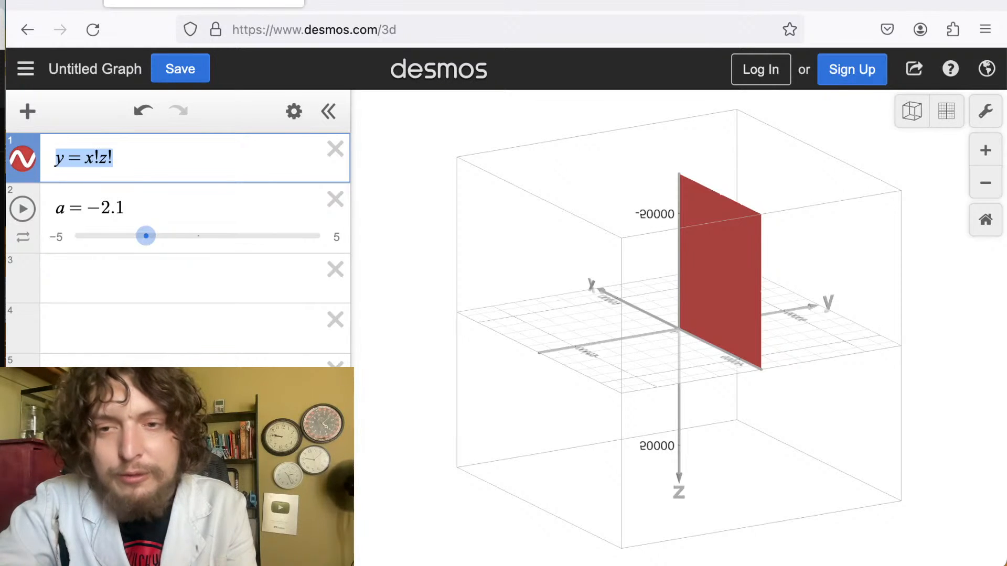
left_click_drag(586, 387, 805, 464)
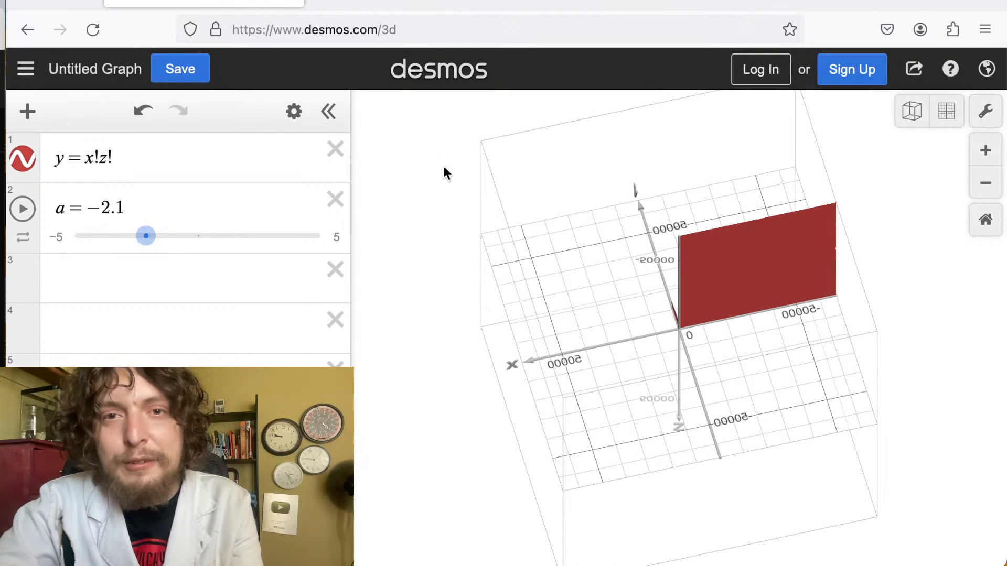
left_click(293, 111)
left_click(298, 119)
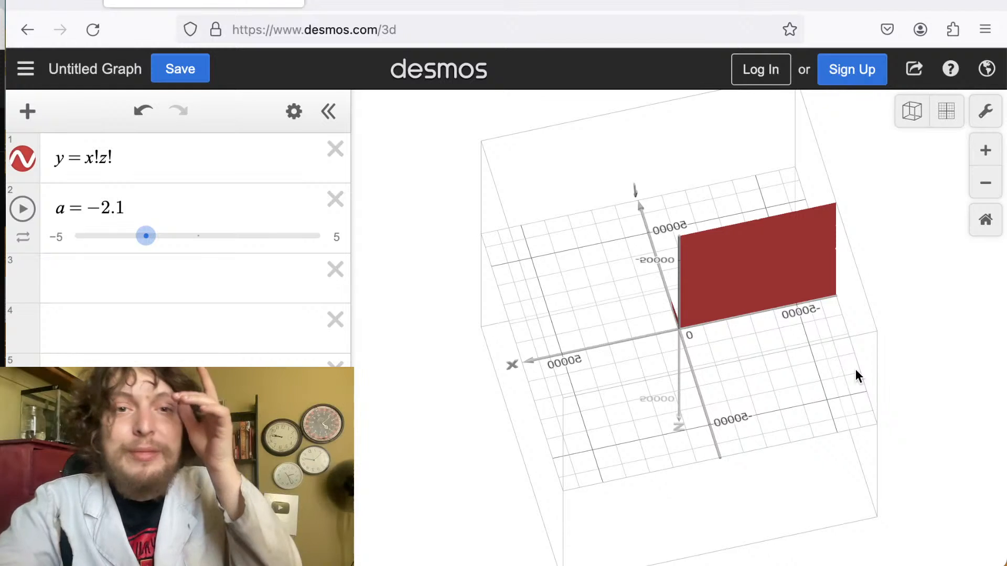
left_click_drag(855, 369, 868, 238)
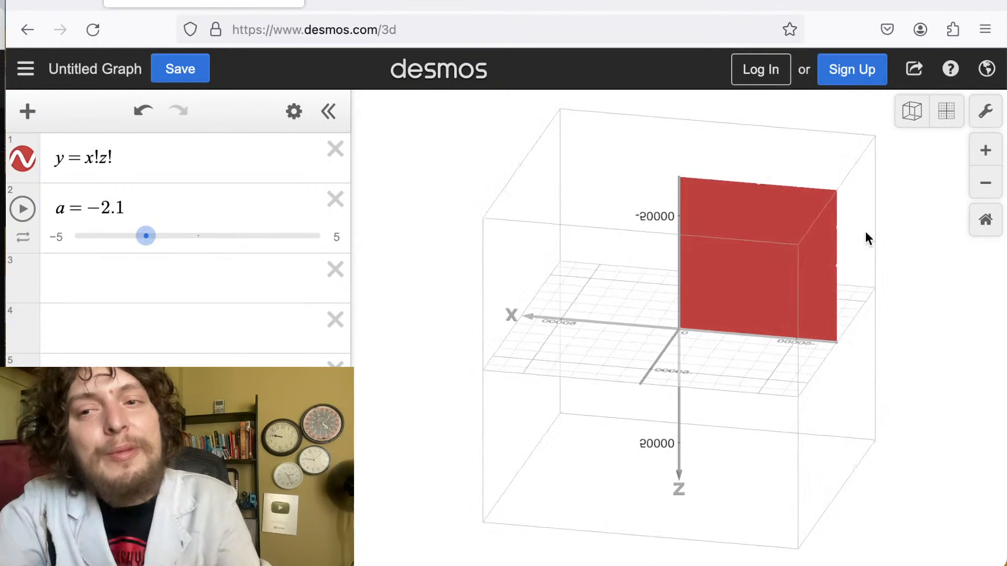
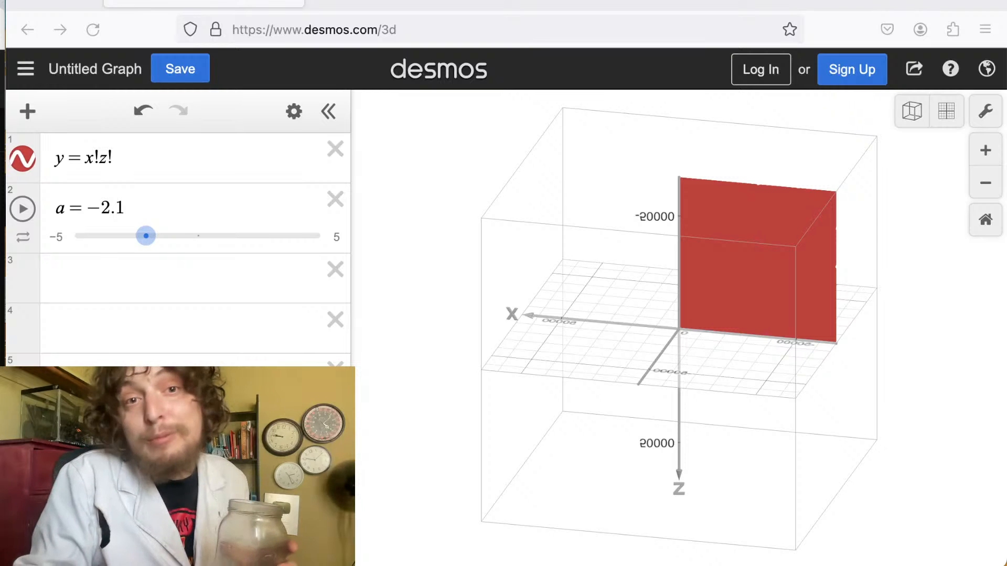
Replace the whole equation with sec(x^2)+sec(y^2)=sec(z^2).
left_click(112, 159)
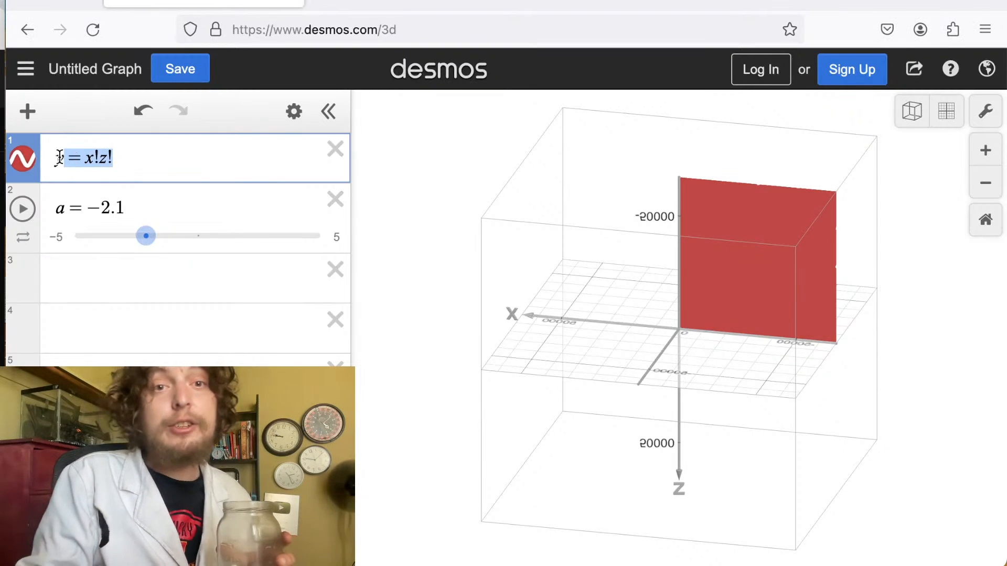
type("se")
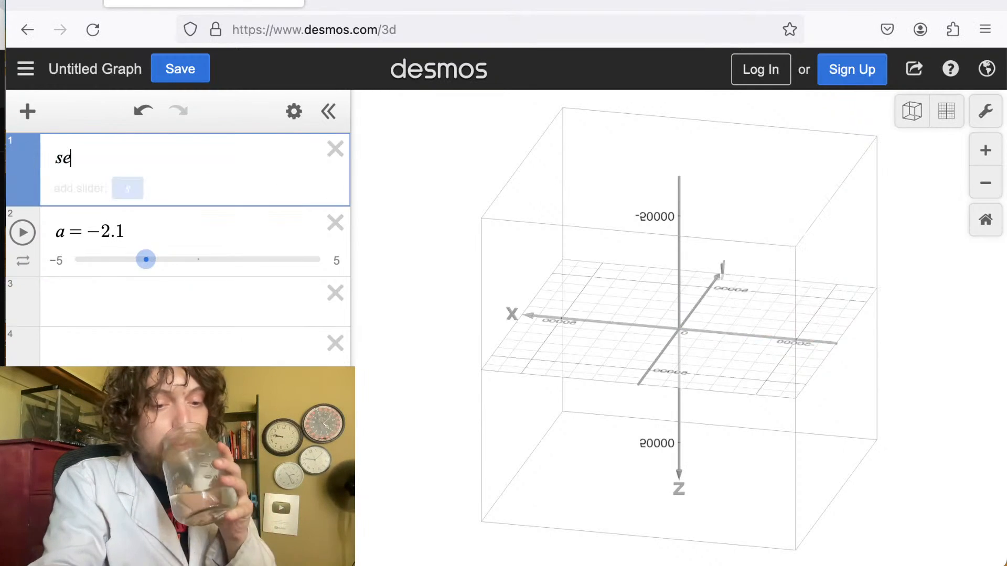
type("c(")
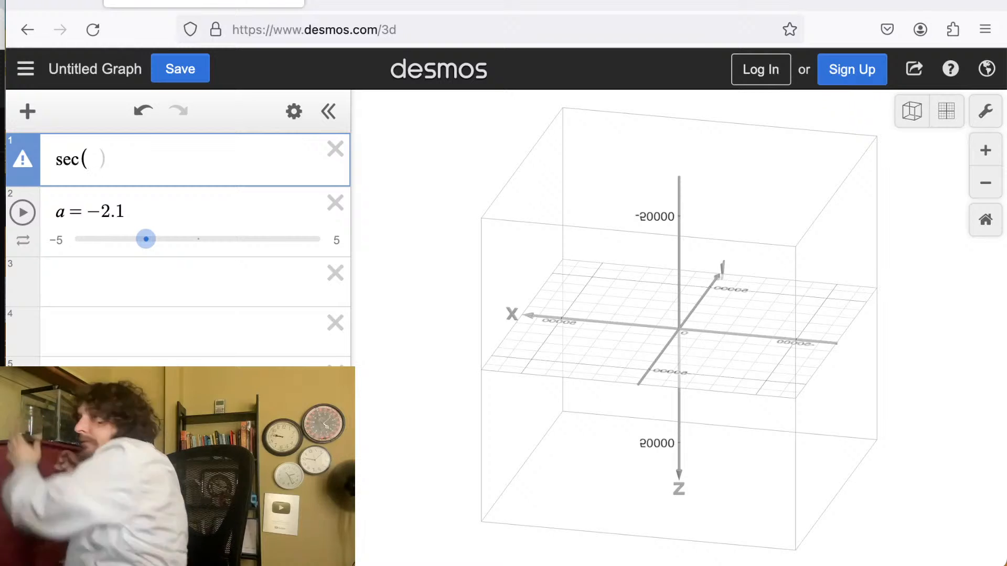
type("x")
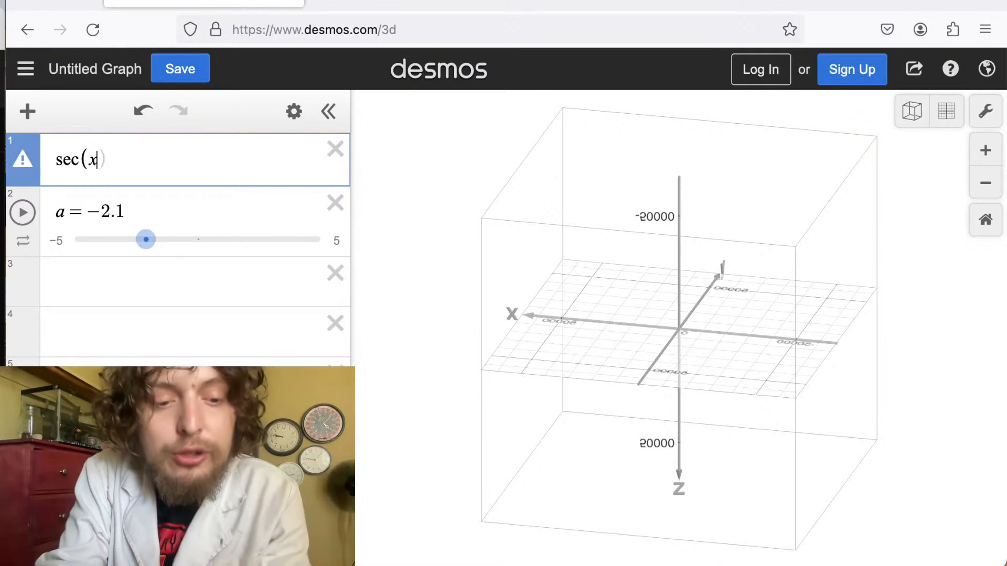
type("^2")
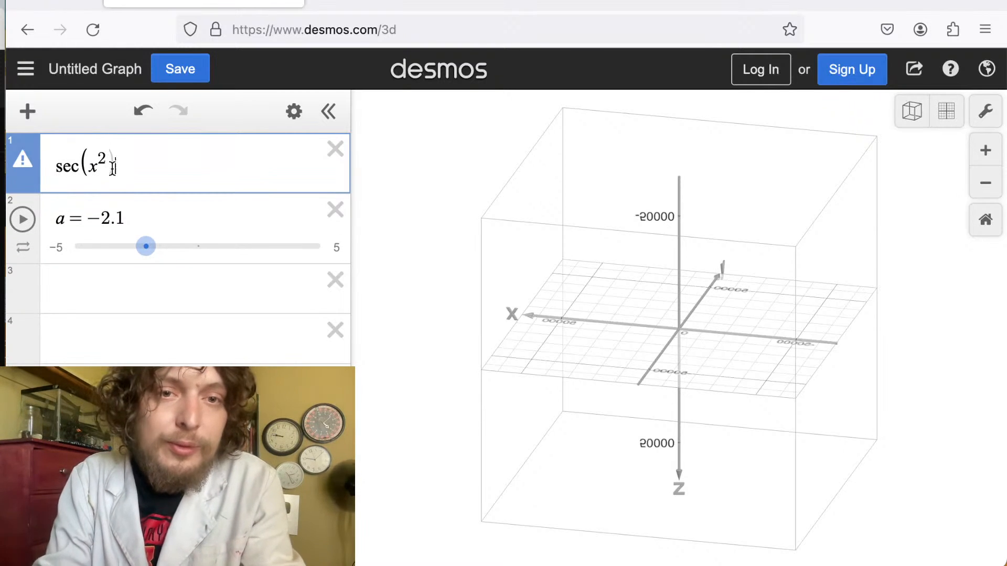
type(")+")
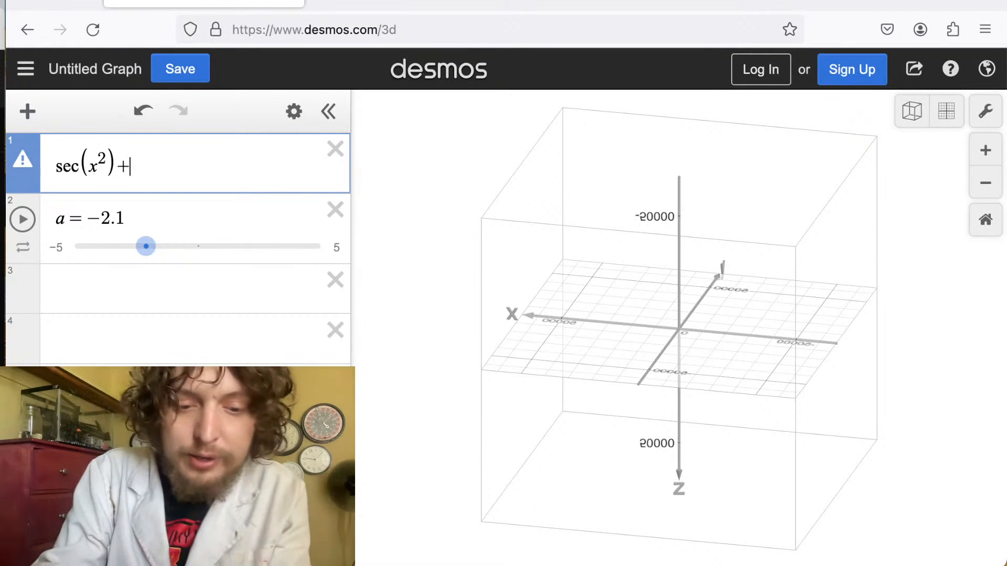
type("sec")
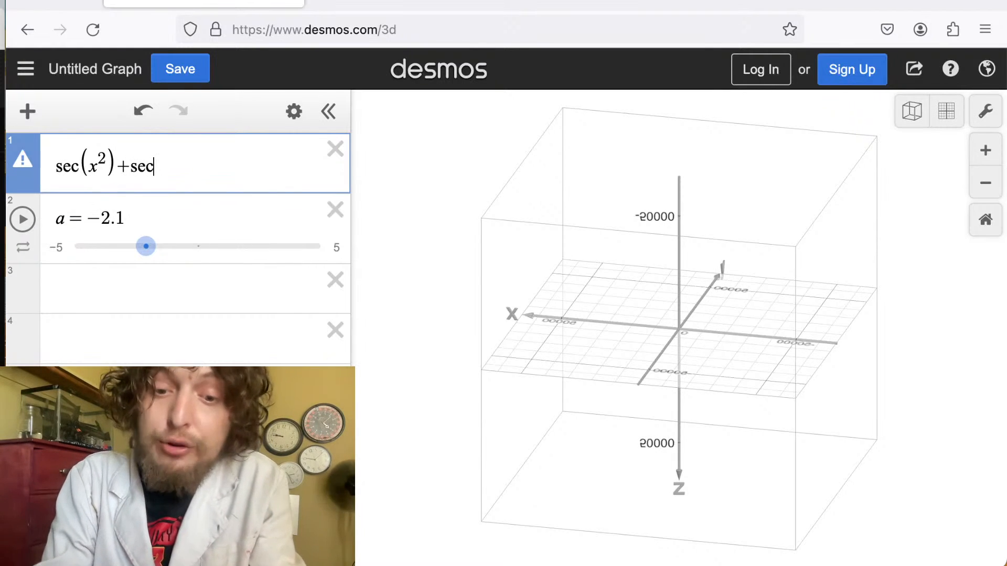
type("(y^2)")
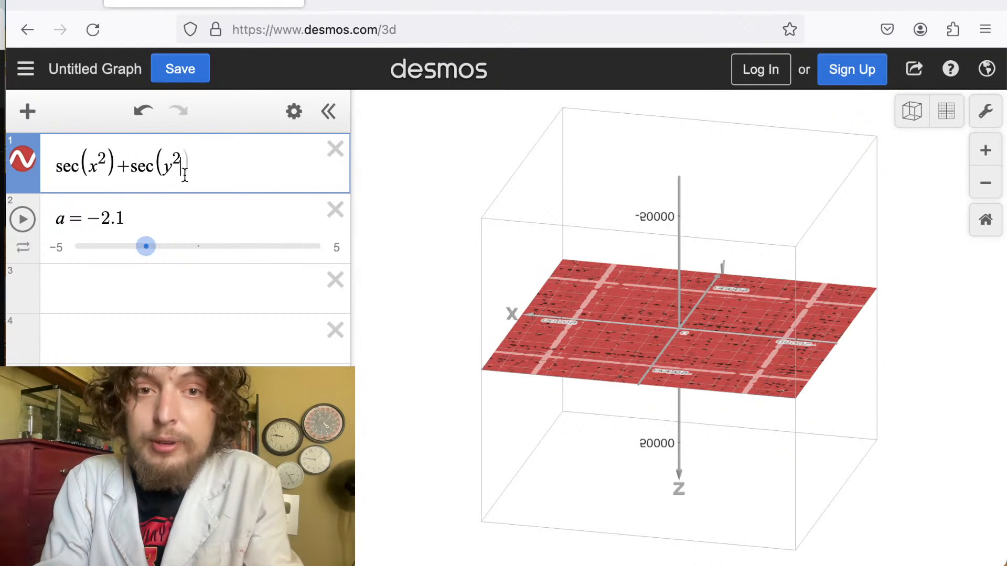
type("=")
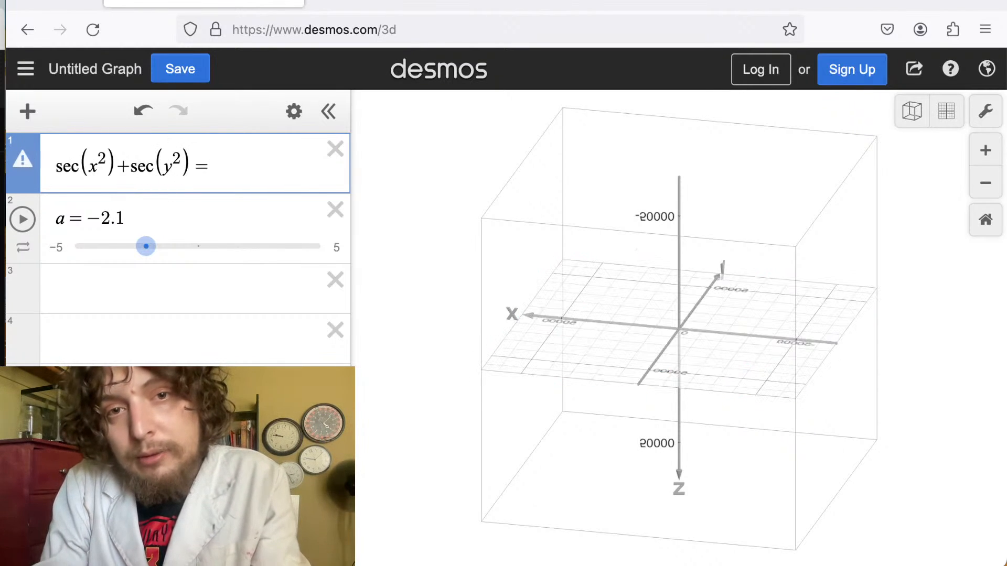
type("sec(z")
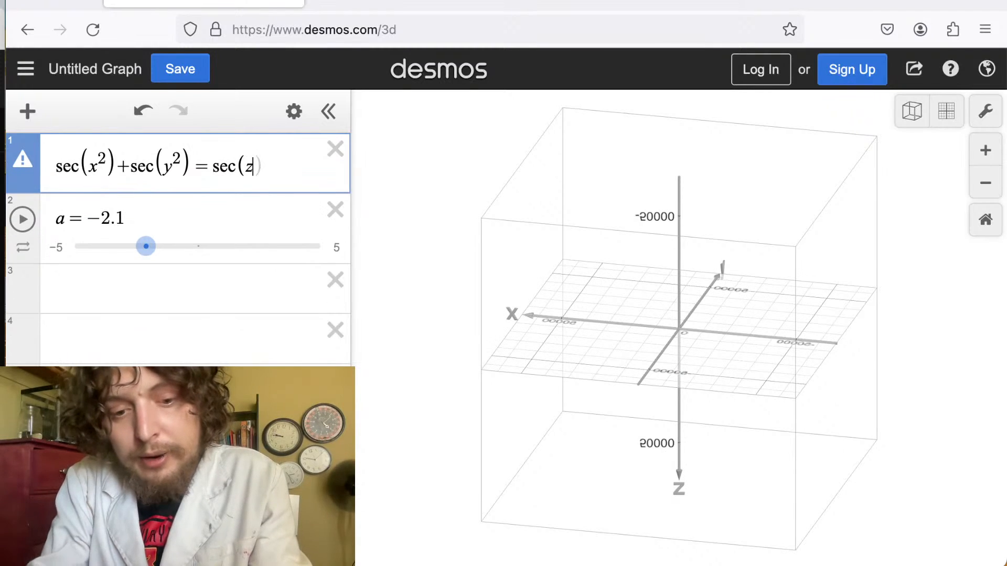
type("^2")
key("Right")
key("Right")
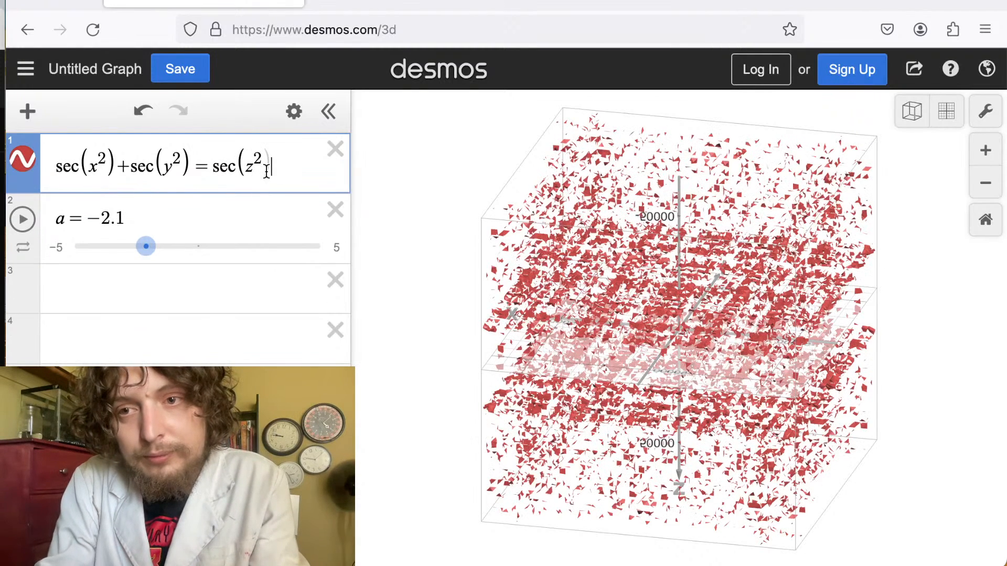
Rotate and zoom the view to examine the sec(x^2)+sec(y^2)=sec(z^2) surface.
left_click_drag(613, 267, 912, 380)
left_click_drag(599, 293, 704, 210)
left_click(760, 276)
left_click_drag(760, 276, 691, 285)
scroll(691, 285, "up", 5)
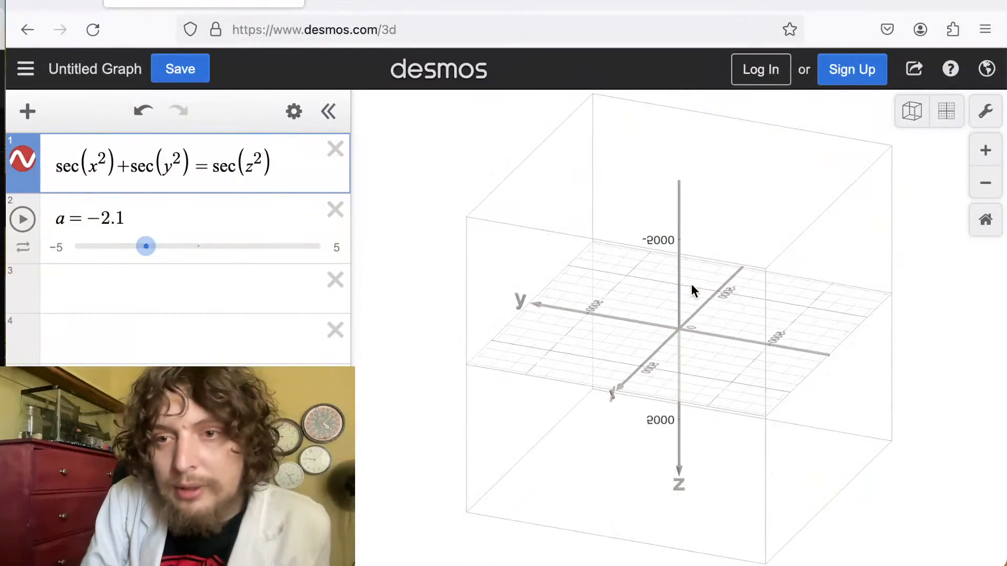
scroll(691, 284, "down", 5)
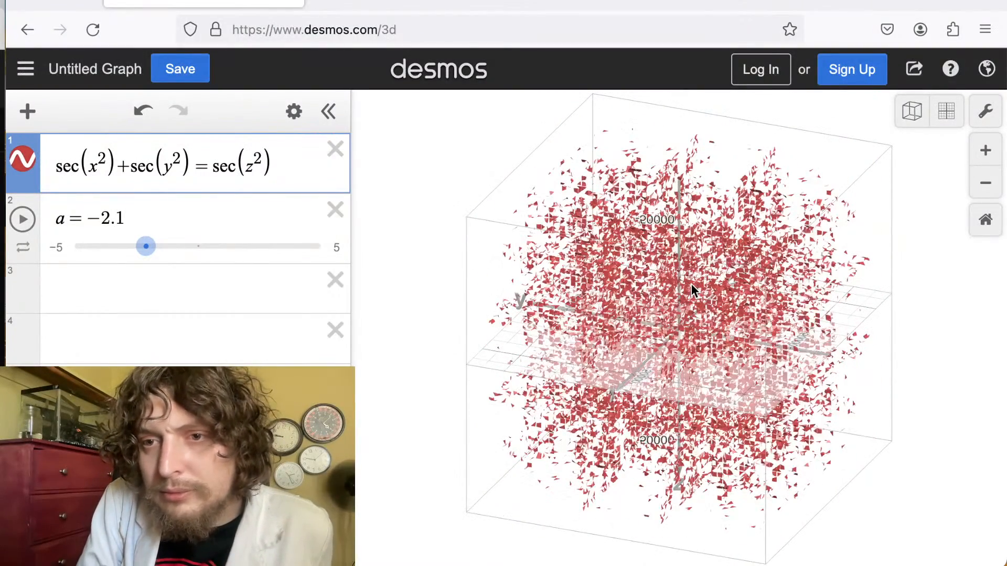
left_click_drag(685, 301, 743, 269)
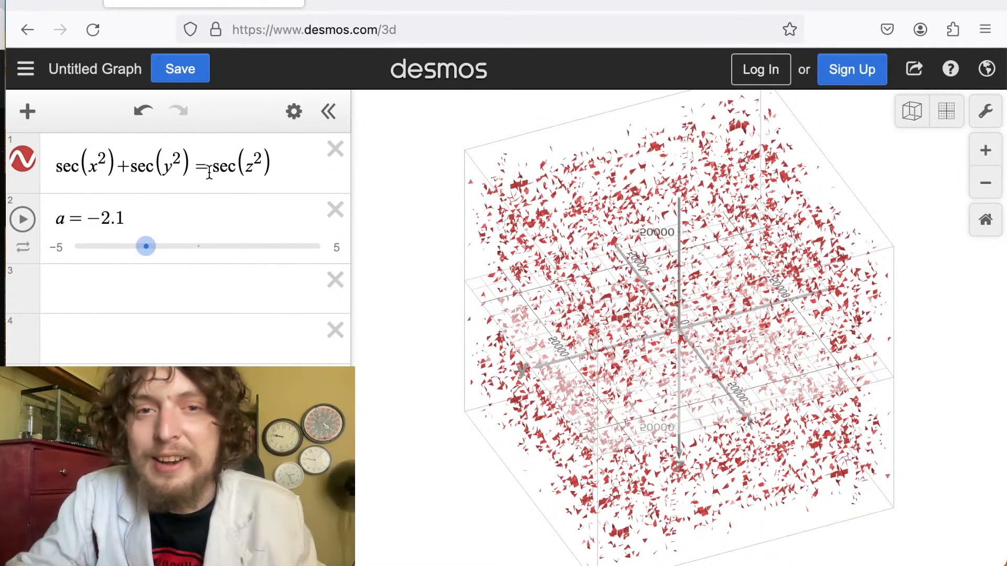
Remove the plus sign so the equation becomes sec(x^2)sec(y^2)=sec(z^2).
left_click(129, 168)
key("BackSpace")
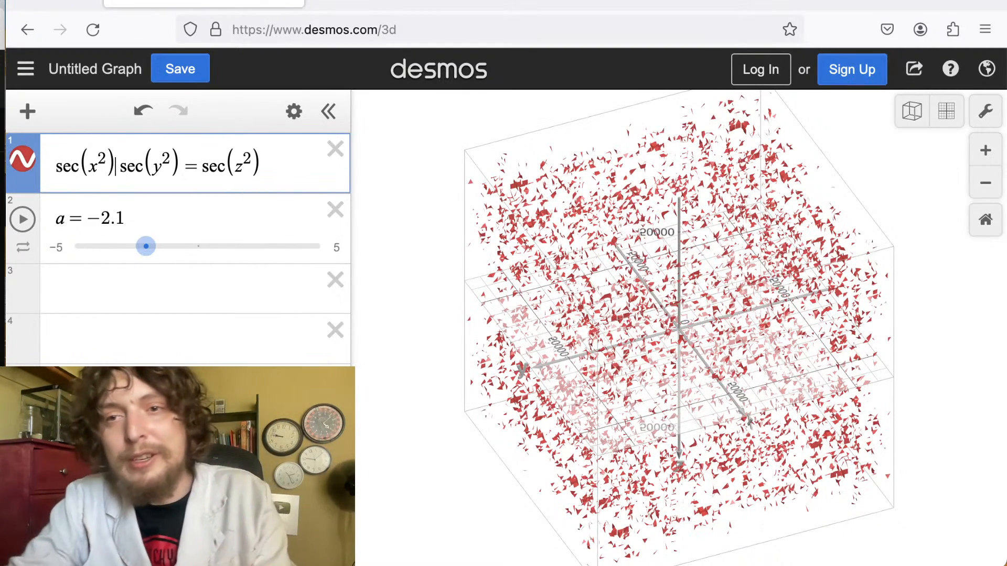
Rotate and zoom the view to examine the sec(x^2)sec(y^2)=sec(z^2) surface.
left_click_drag(628, 338, 710, 355)
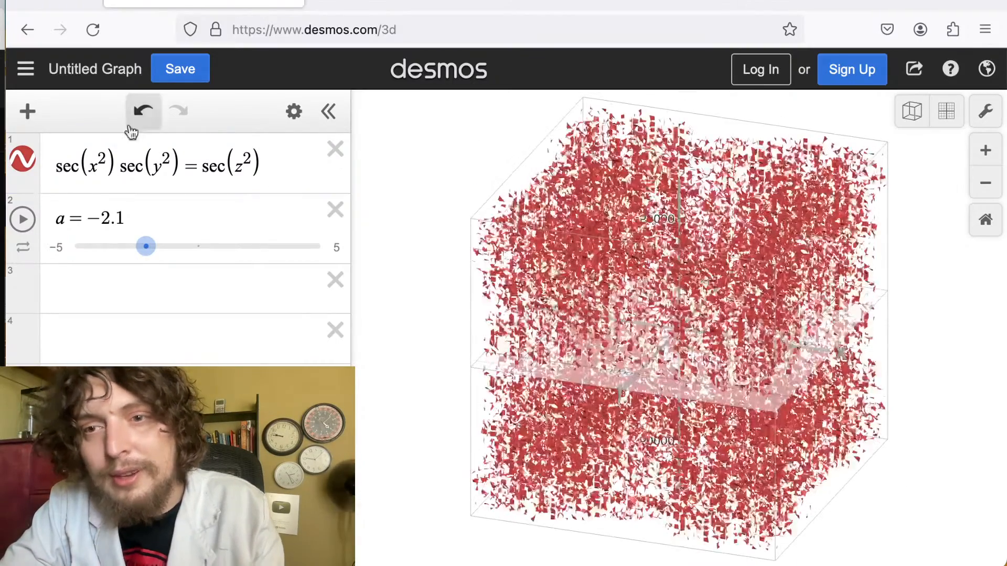
left_click_drag(608, 310, 770, 201)
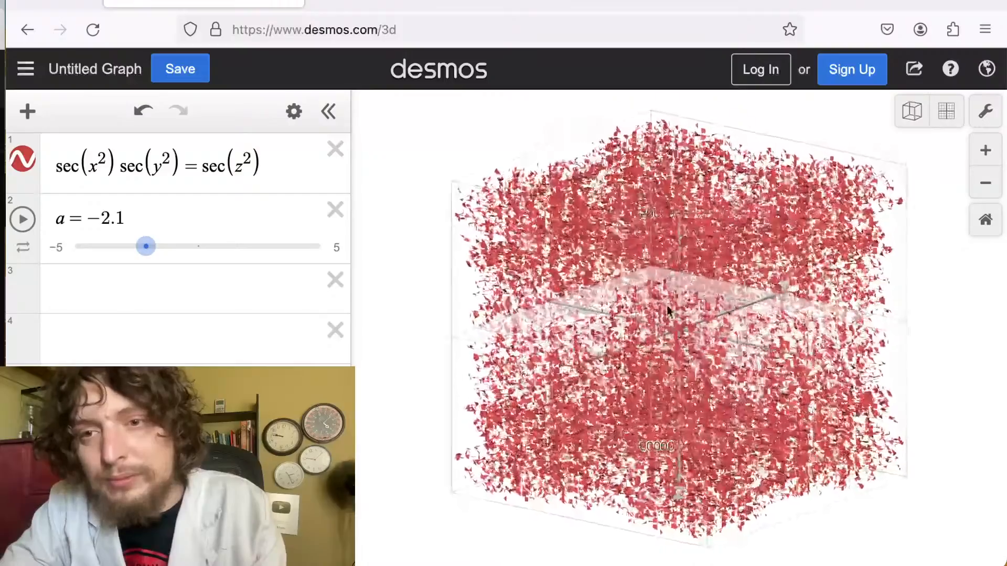
left_click_drag(668, 309, 782, 400)
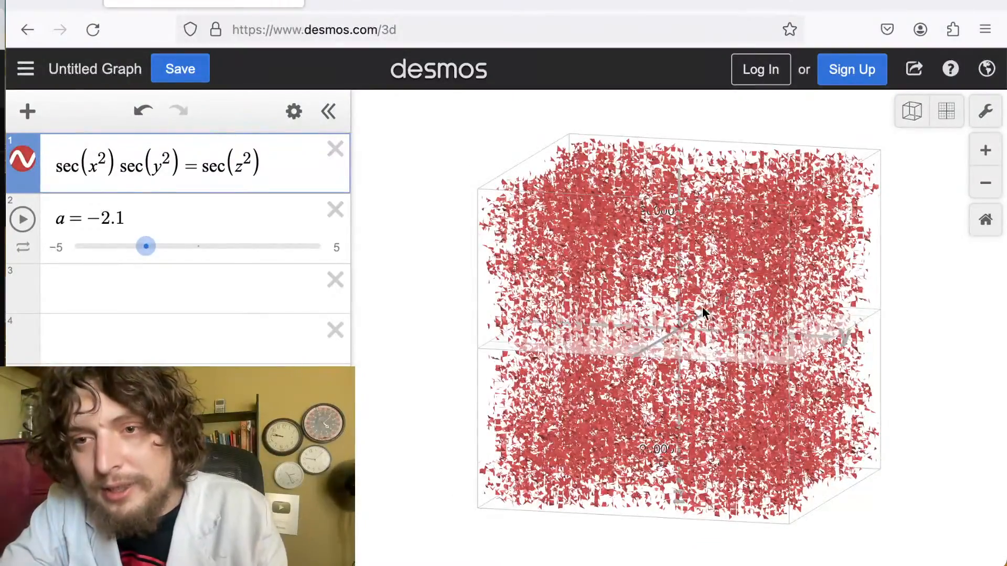
left_click_drag(703, 309, 826, 203)
scroll(826, 203, "up", 10)
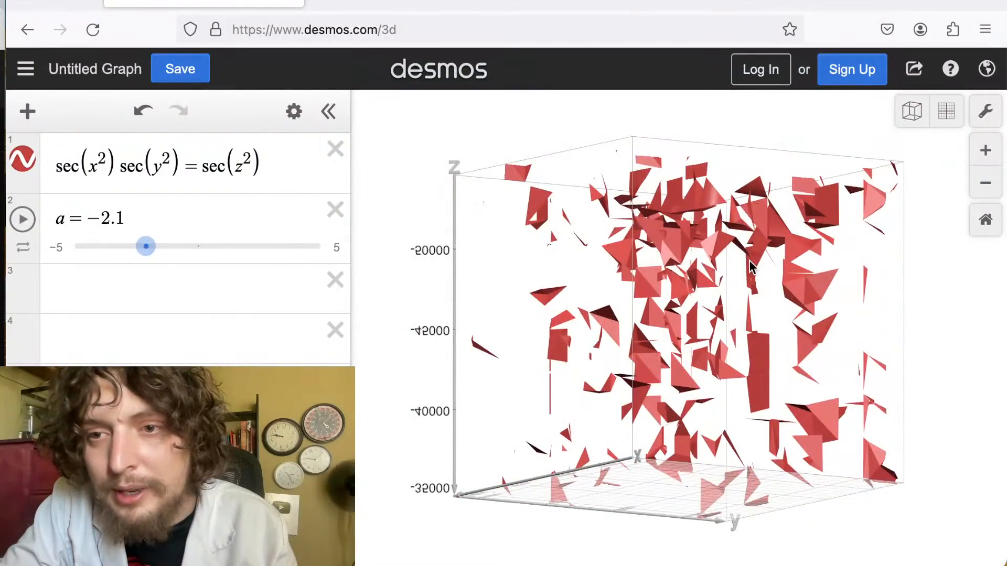
scroll(750, 266, "up", 10)
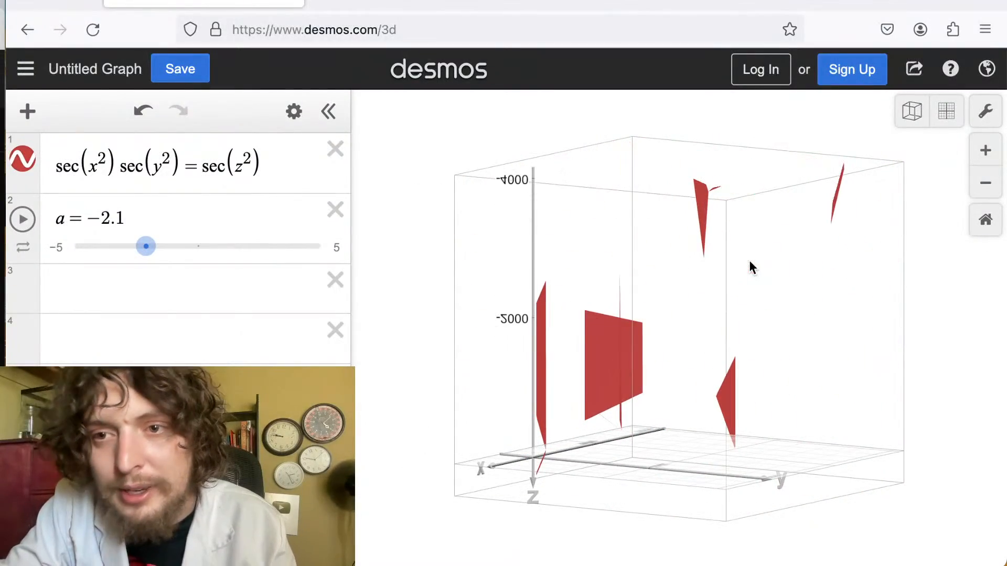
scroll(749, 266, "down", 10)
scroll(749, 266, "up", 10)
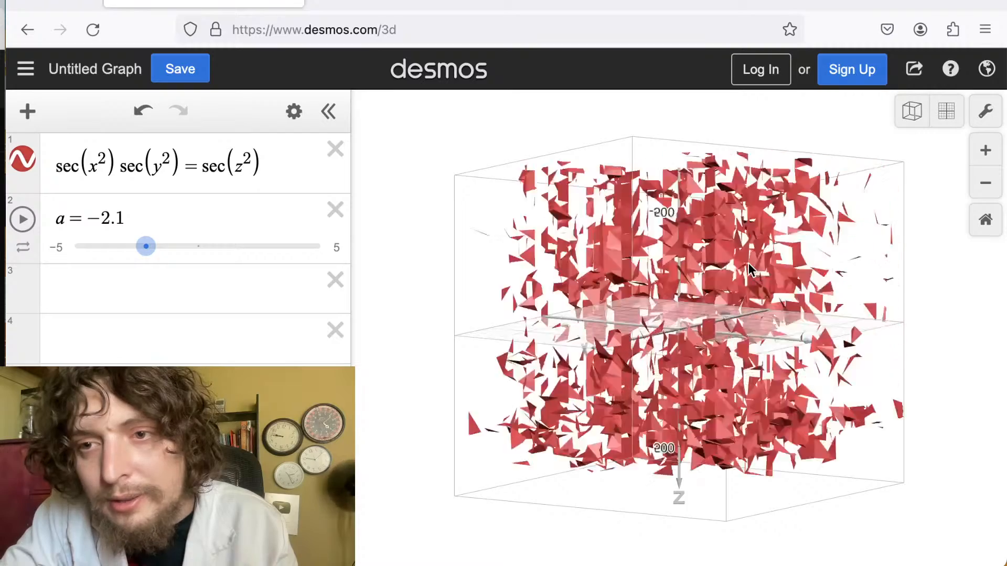
scroll(749, 267, "up", 5)
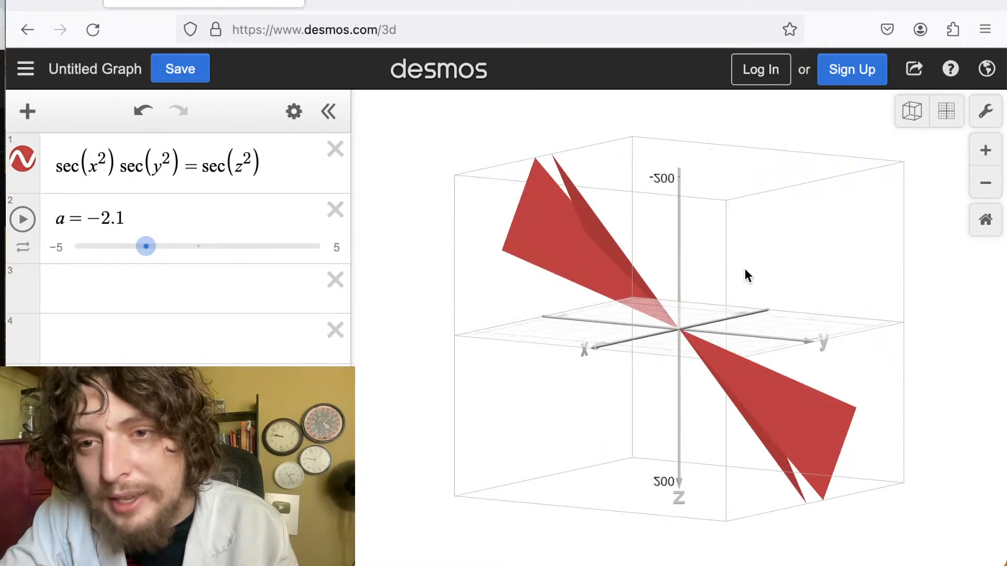
scroll(746, 270, "down", 3)
scroll(745, 269, "up", 5)
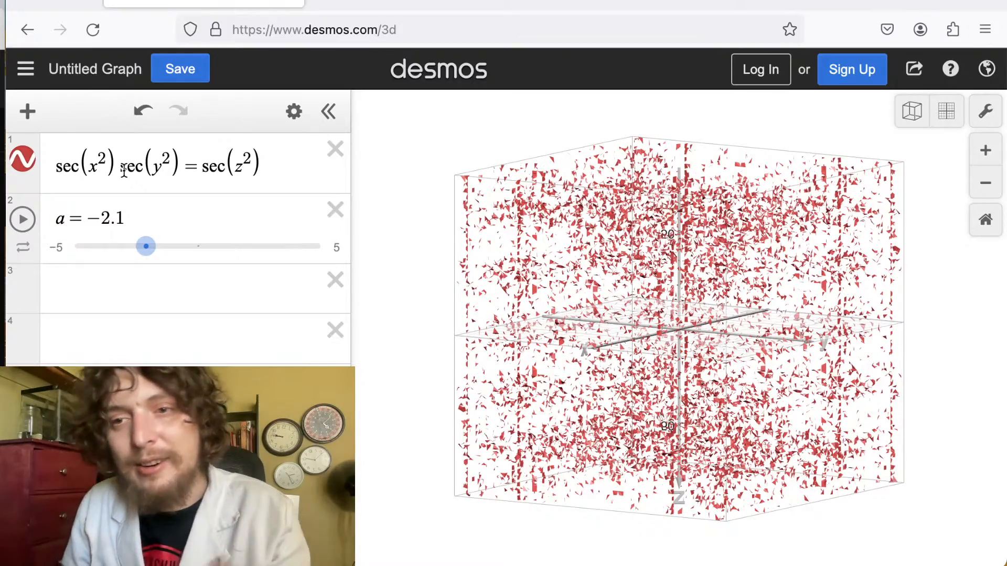
left_click_drag(675, 346, 530, 402)
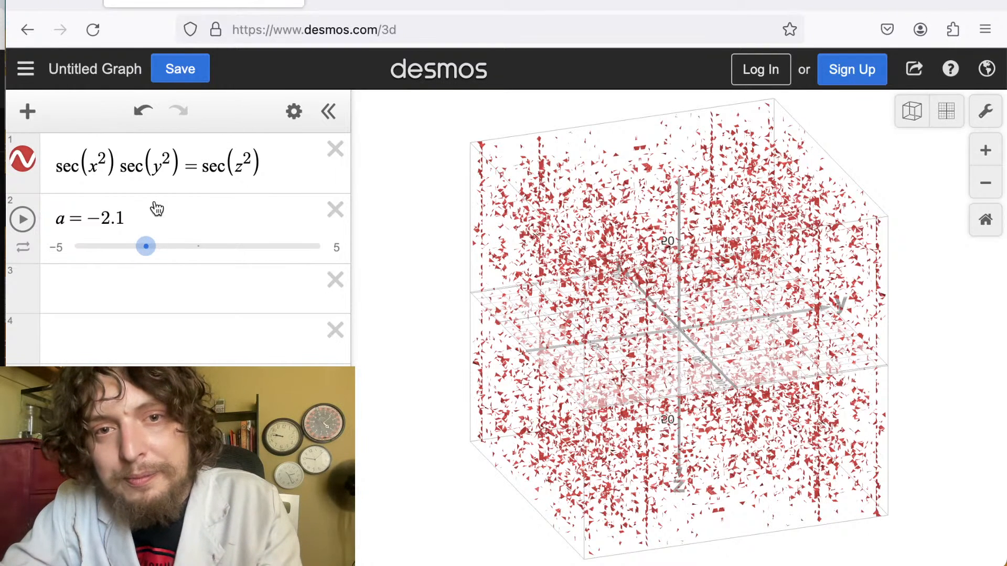
Delete the squares on x, y and z so the equation becomes sec(x)sec(y)=sec(z).
left_click(171, 176)
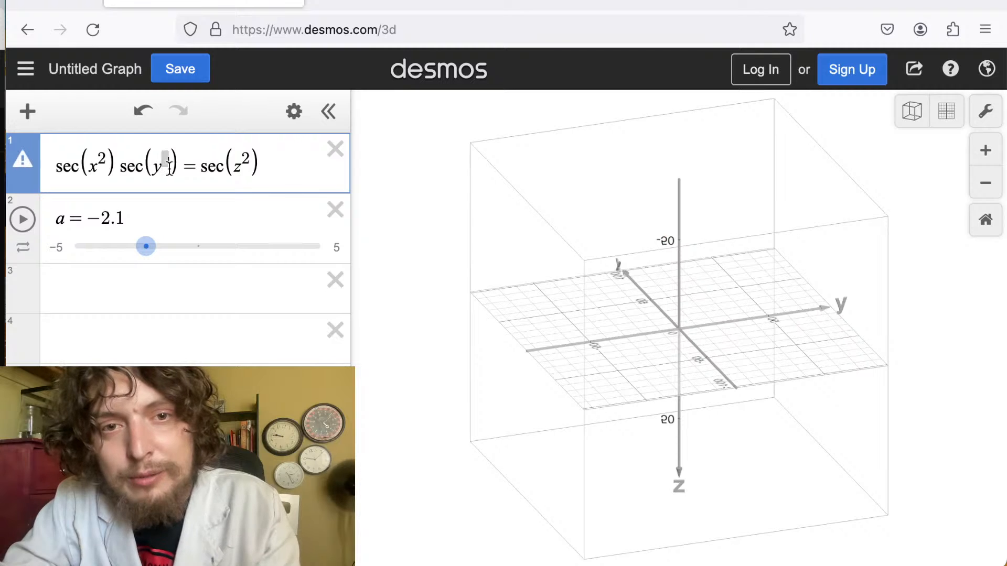
key("BackSpace")
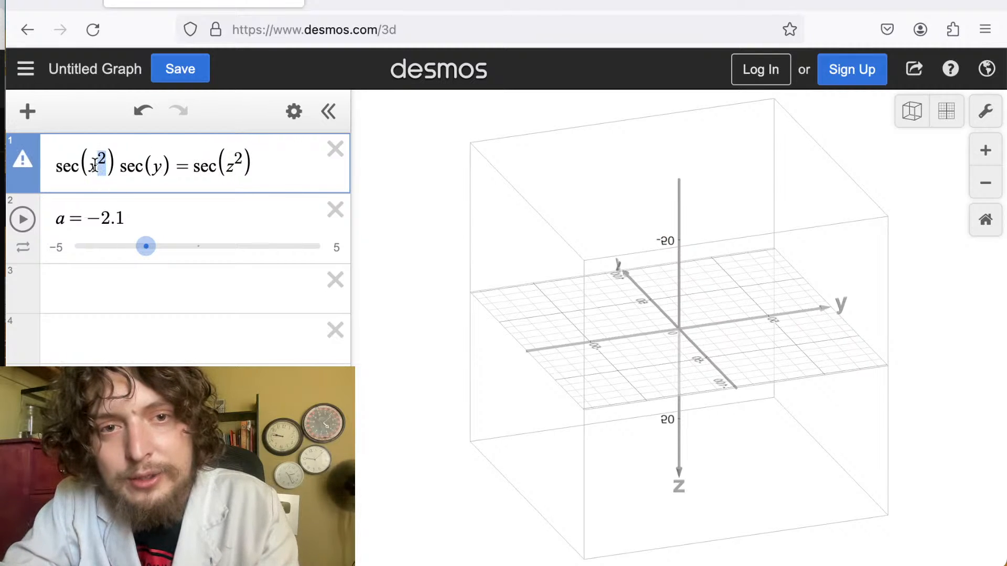
key("BackSpace")
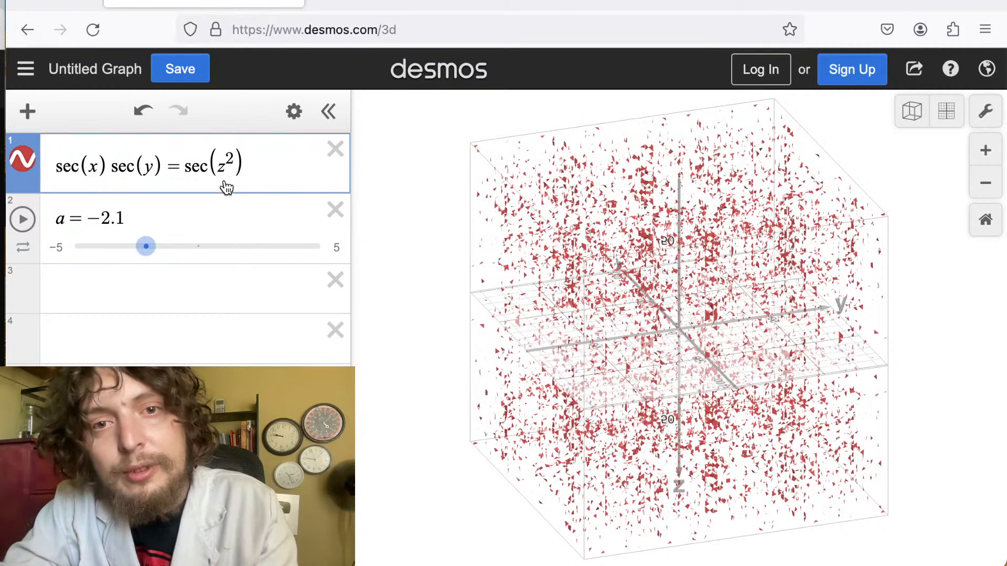
left_click_drag(234, 172, 222, 174)
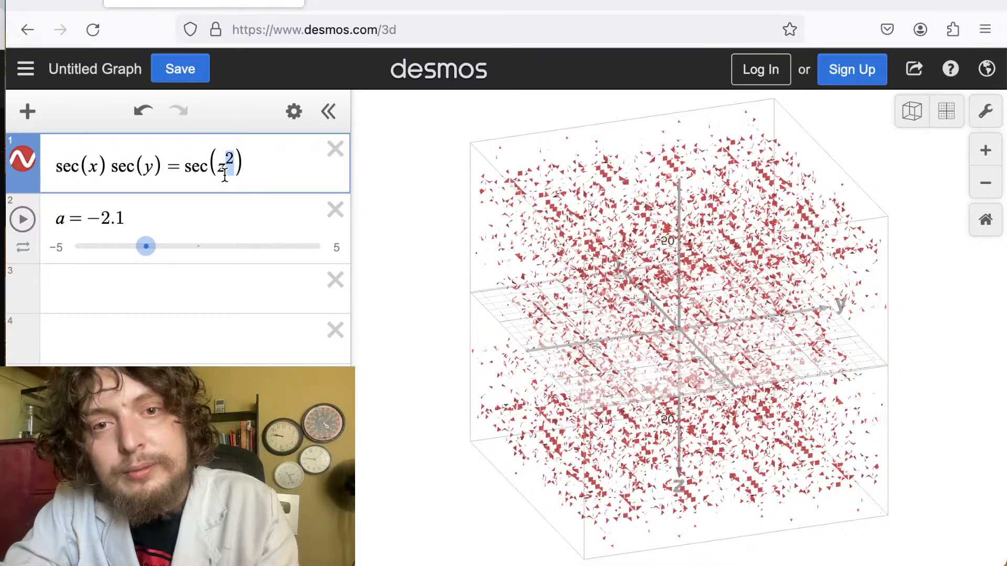
key("BackSpace")
Rotate and zoom the view to examine the sec(x)sec(y)=sec(z) surface.
left_click_drag(605, 407, 741, 449)
scroll(688, 262, "up", 3)
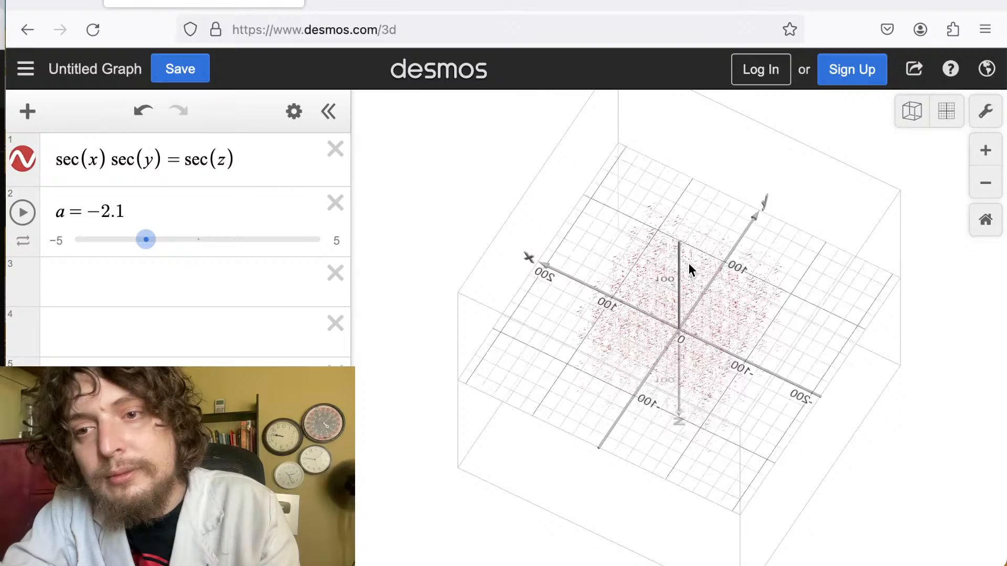
left_click_drag(688, 280, 794, 371)
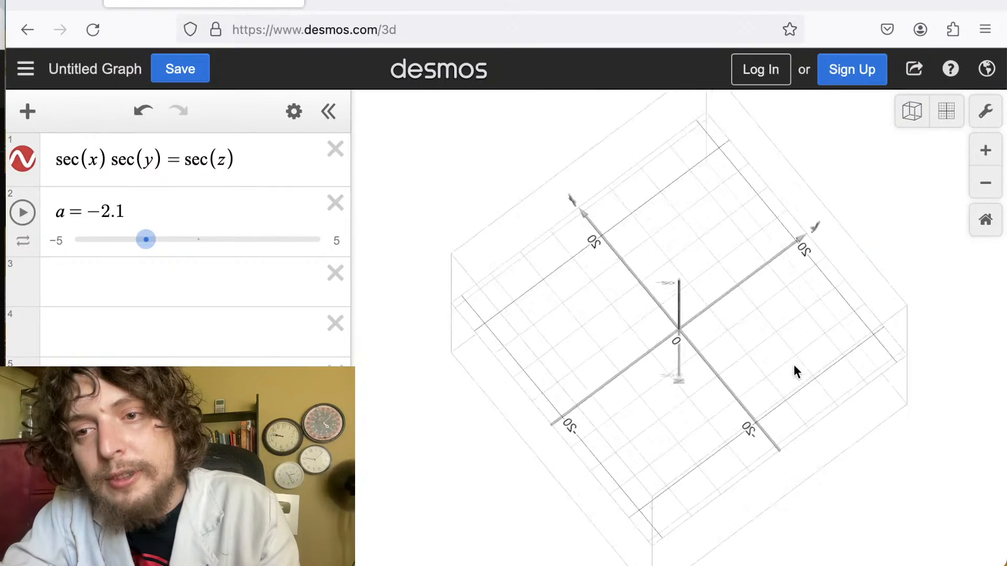
left_click_drag(749, 344, 784, 252)
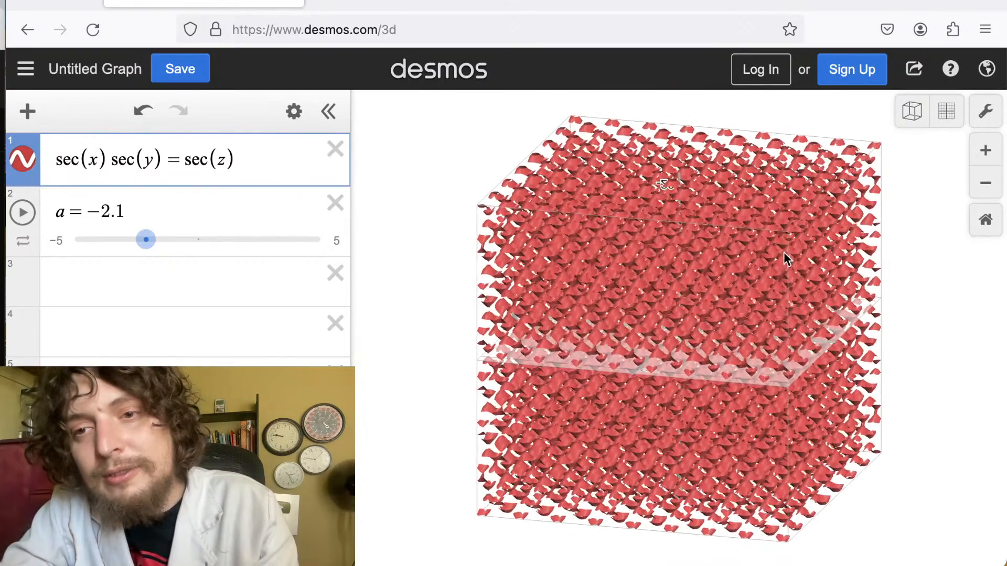
scroll(712, 357, "up", 5)
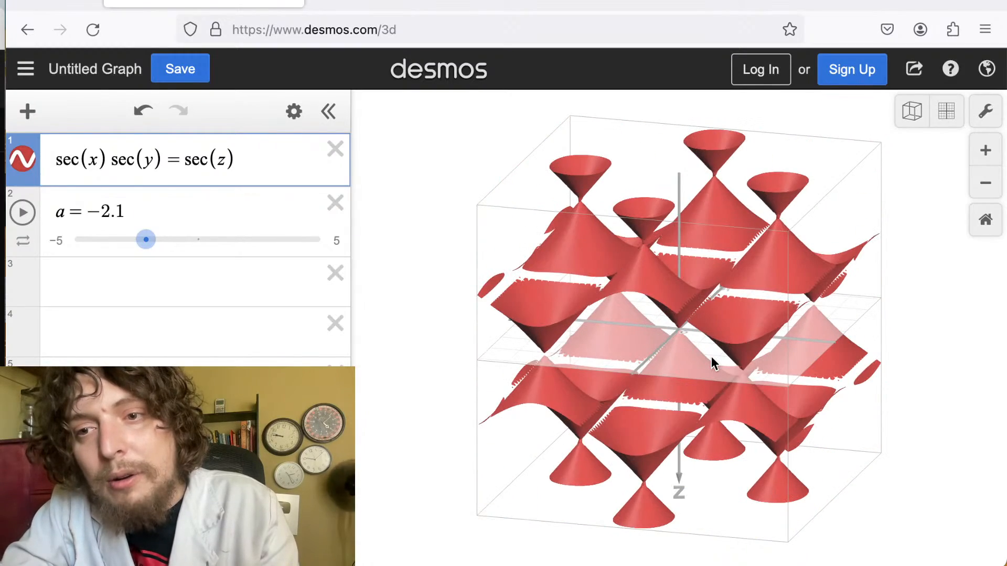
left_click_drag(712, 356, 784, 111)
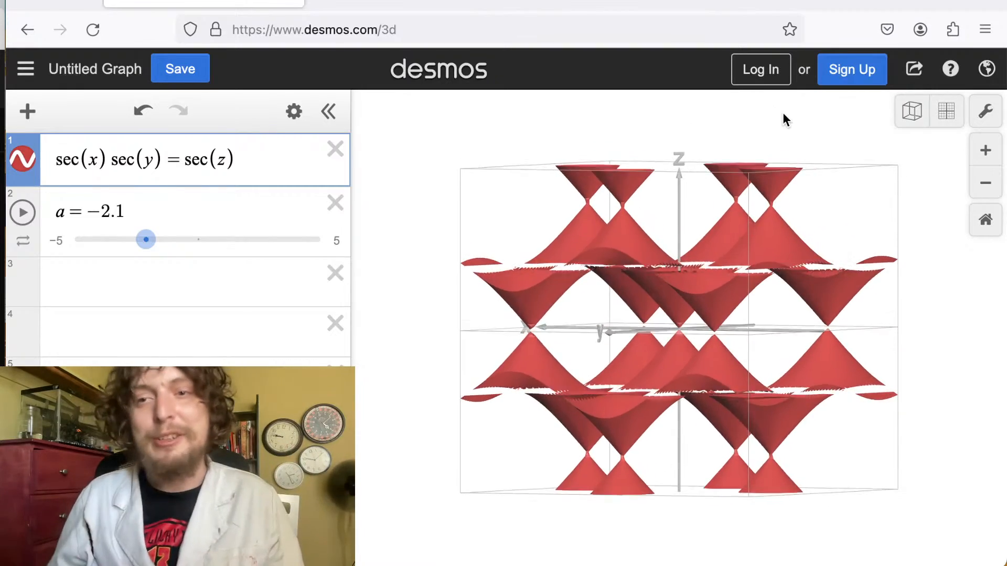
left_click_drag(876, 259, 859, 295)
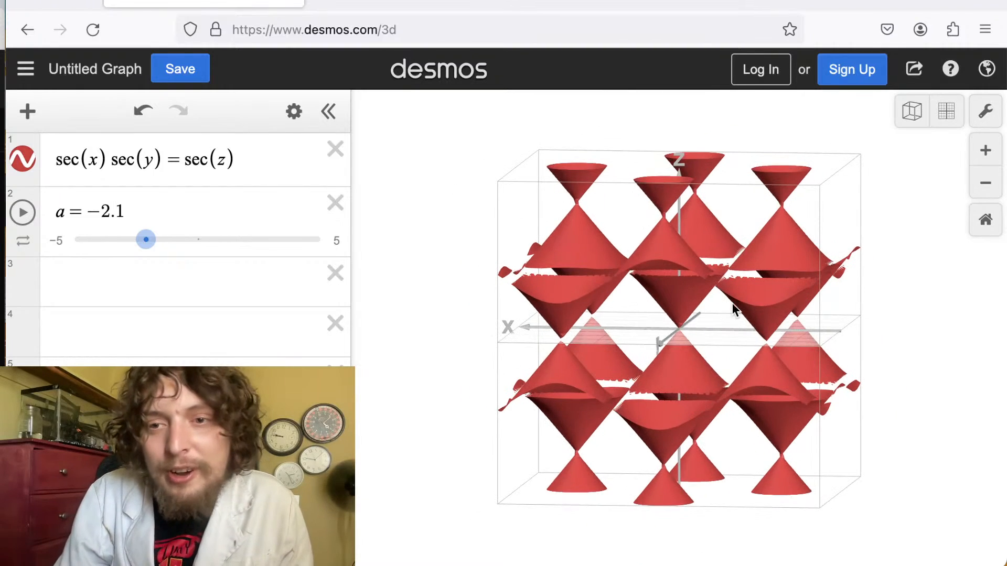
left_click(750, 304)
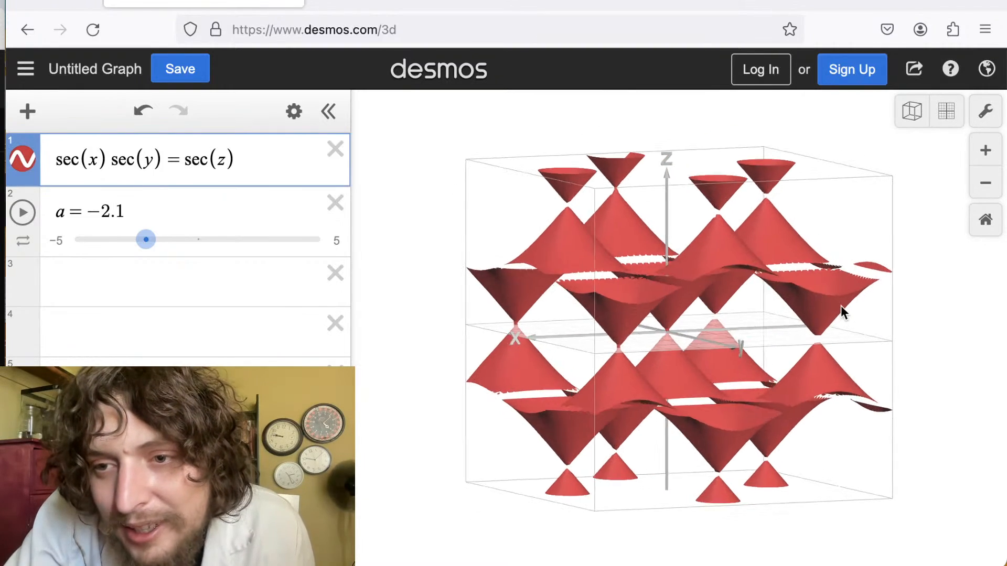
Multiply x and y by the slider a so the equation becomes sec(ax)sec(ay)=sec(z), and set a to -1.95.
scroll(826, 312, "down", 3)
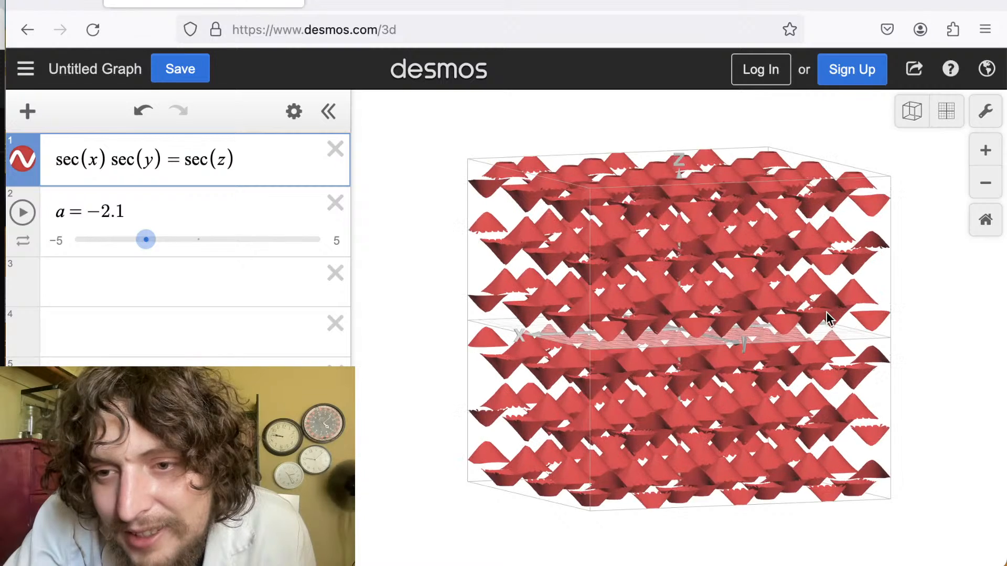
scroll(826, 312, "up", 3)
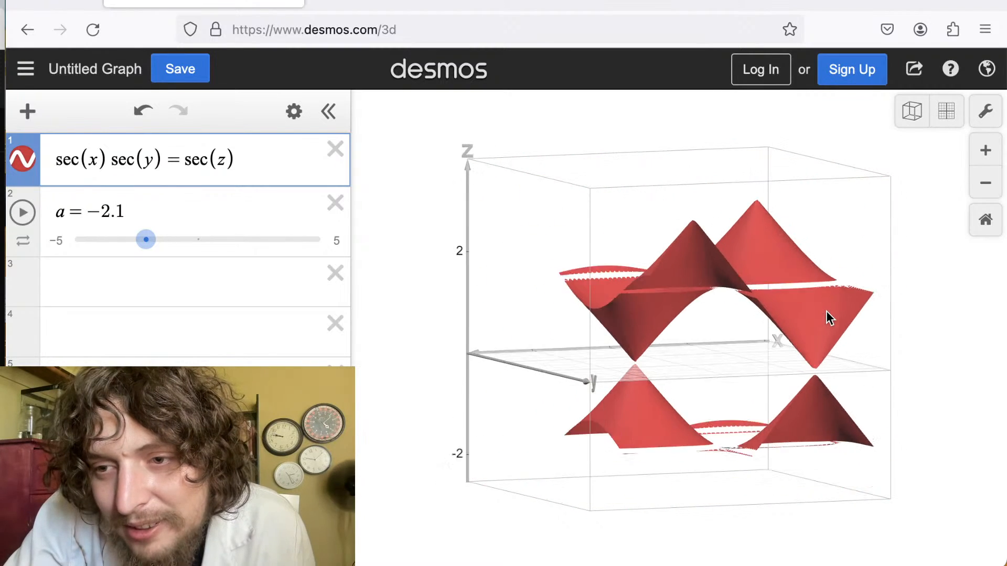
scroll(827, 311, "down", 3)
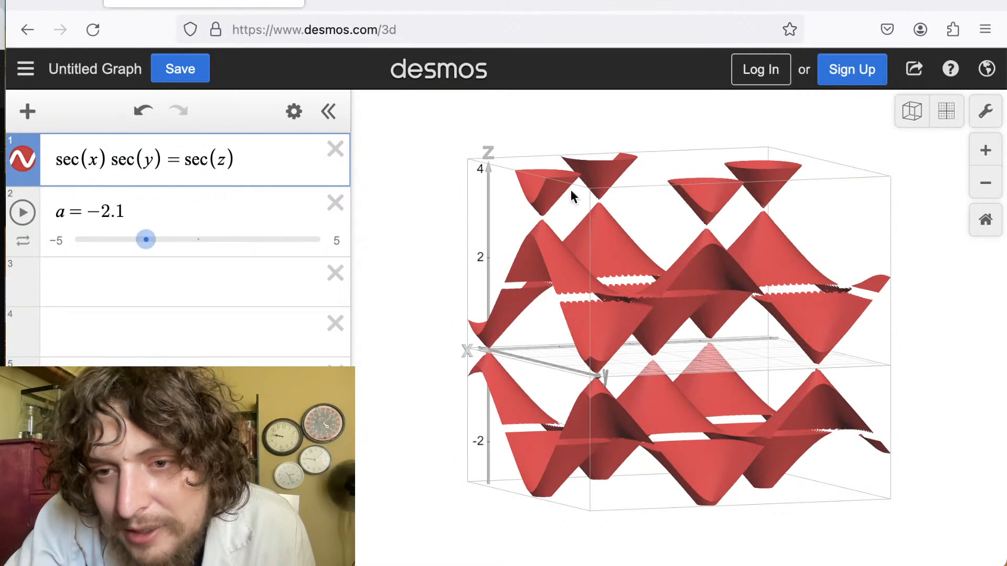
left_click_drag(649, 332, 817, 319)
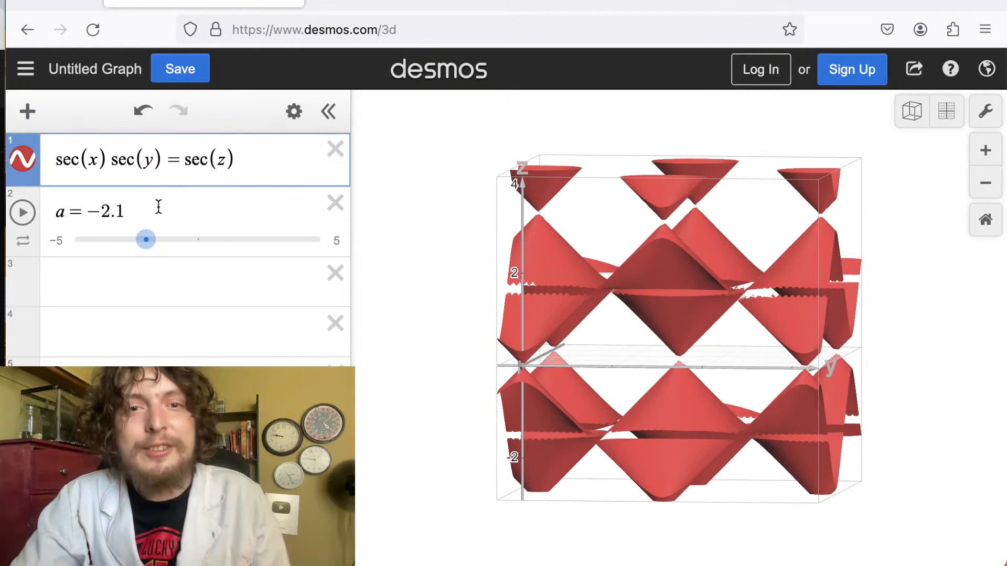
left_click(147, 240)
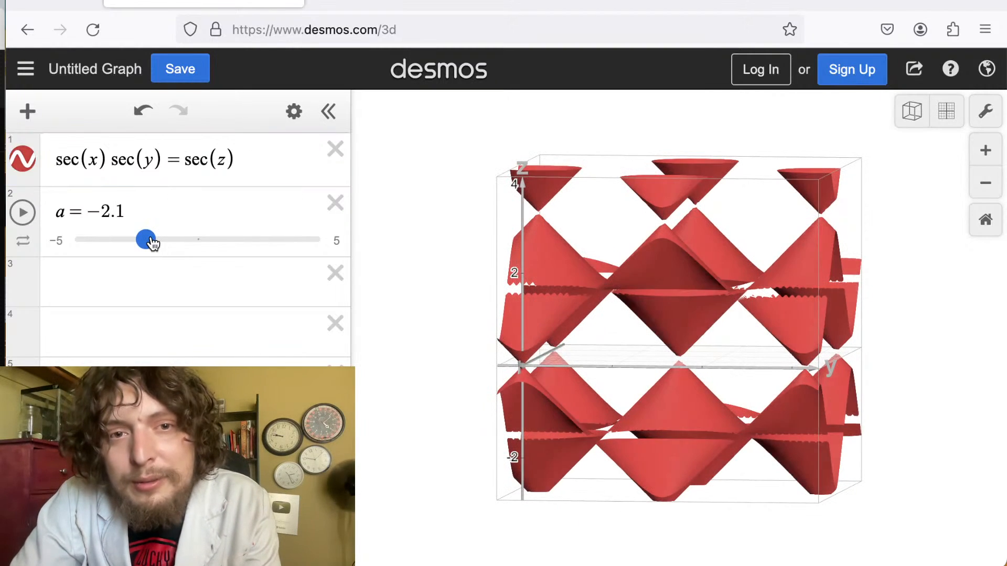
left_click(87, 160)
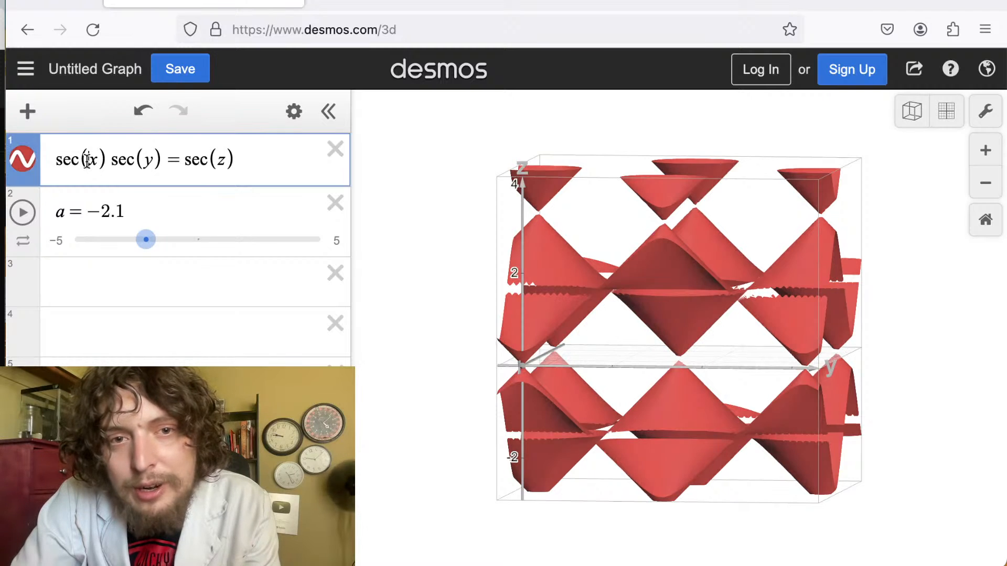
type("a")
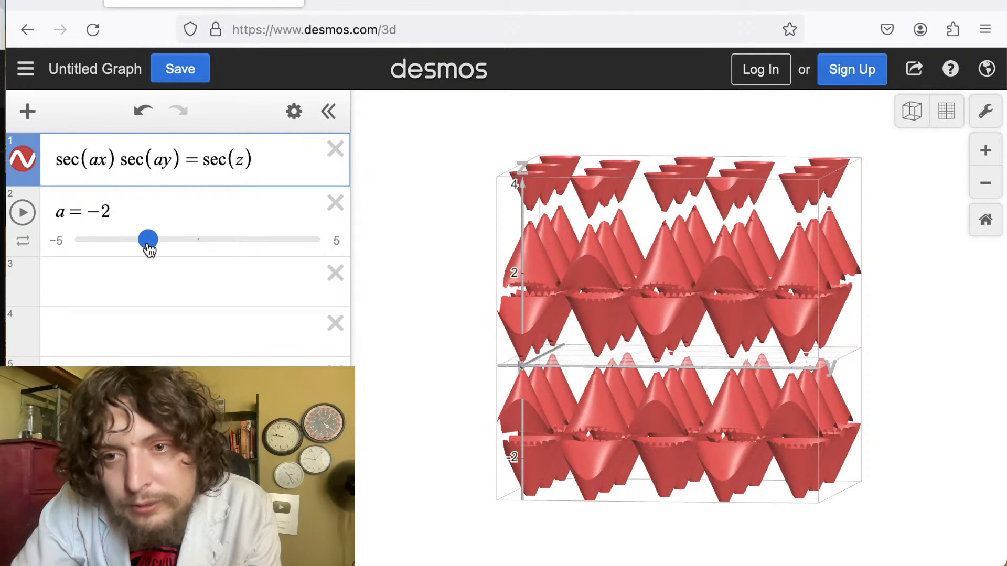
mouse_move(148, 244)
left_mouse_down()
mouse_move(190, 242)
mouse_move(151, 240)
left_mouse_up()
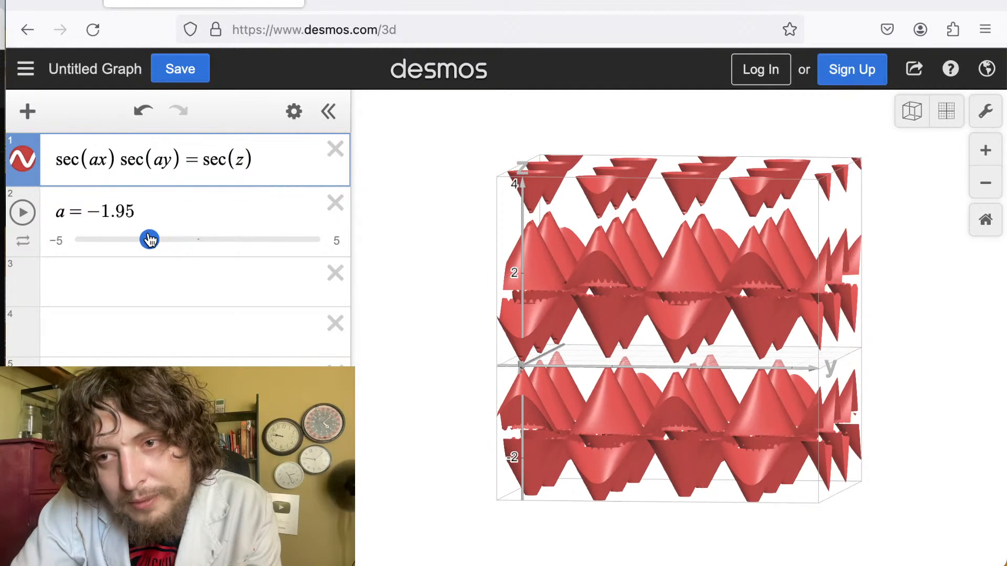
Multiply z by a as well, making sec(ax)sec(ay)=sec(az), and set a to -2.8.
left_click(233, 161)
type("a")
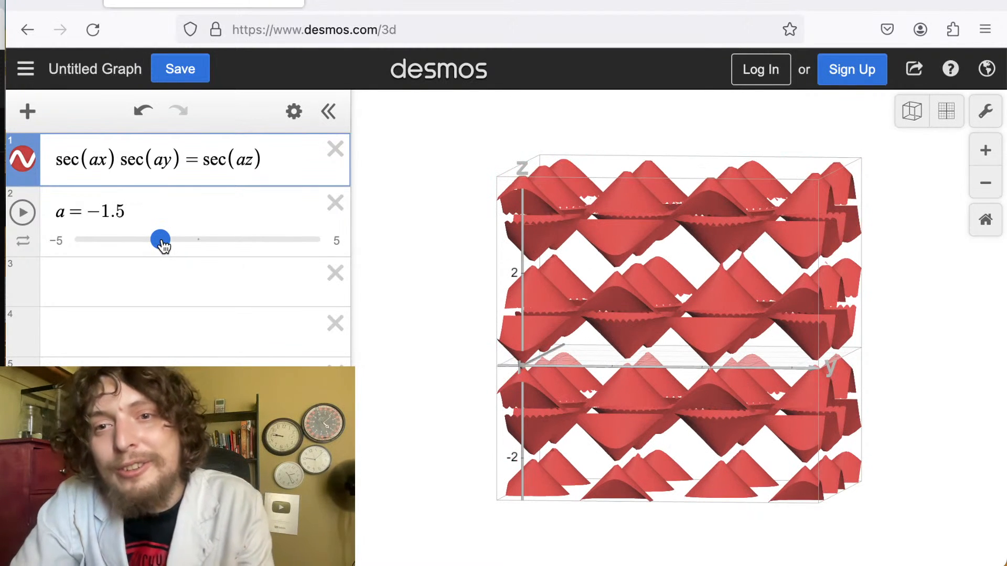
left_click_drag(169, 244, 132, 249)
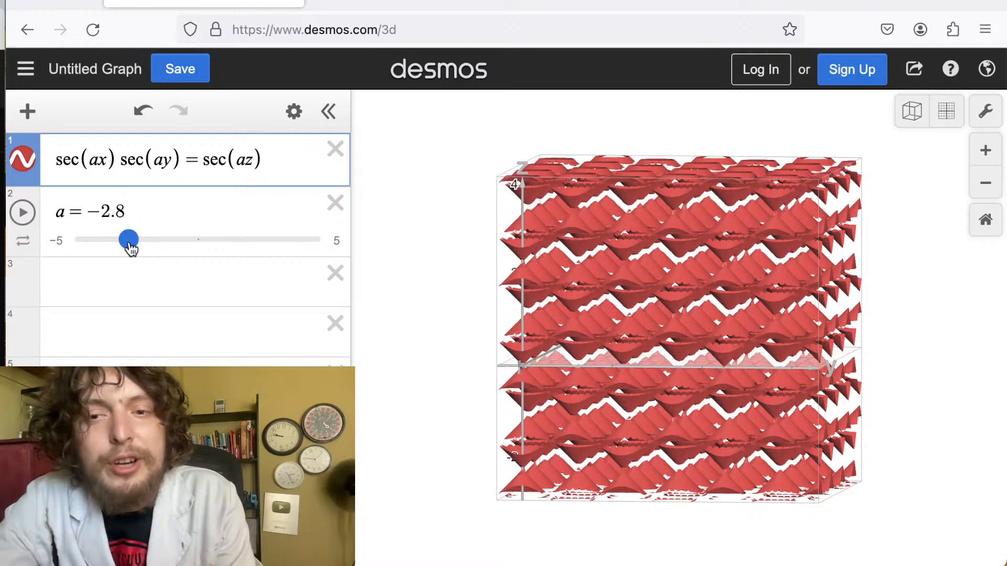
Remove a from x and y so the equation becomes sec(x)sec(y)=sec(az), and set a to -1.55.
left_click(168, 165)
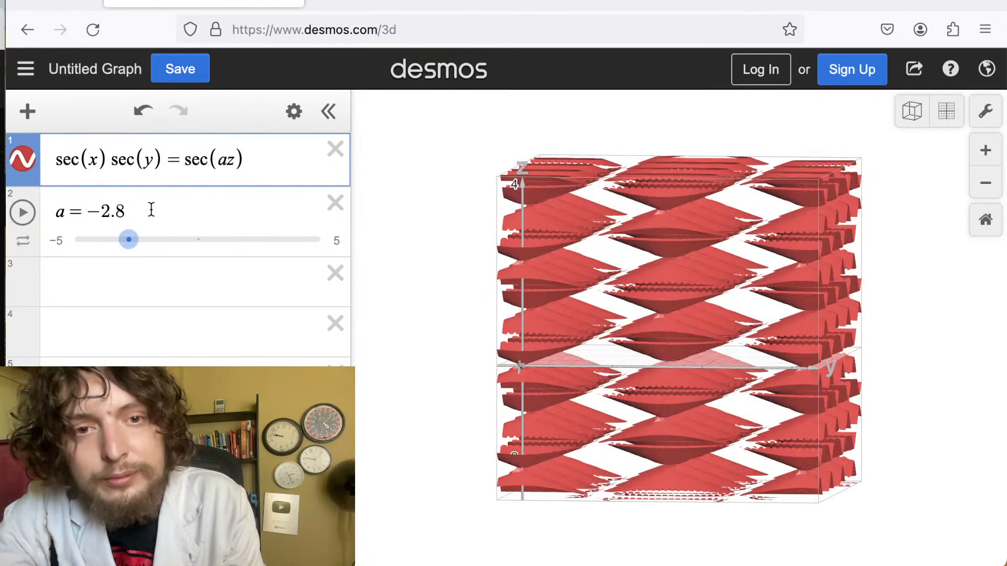
left_click_drag(142, 242, 165, 242)
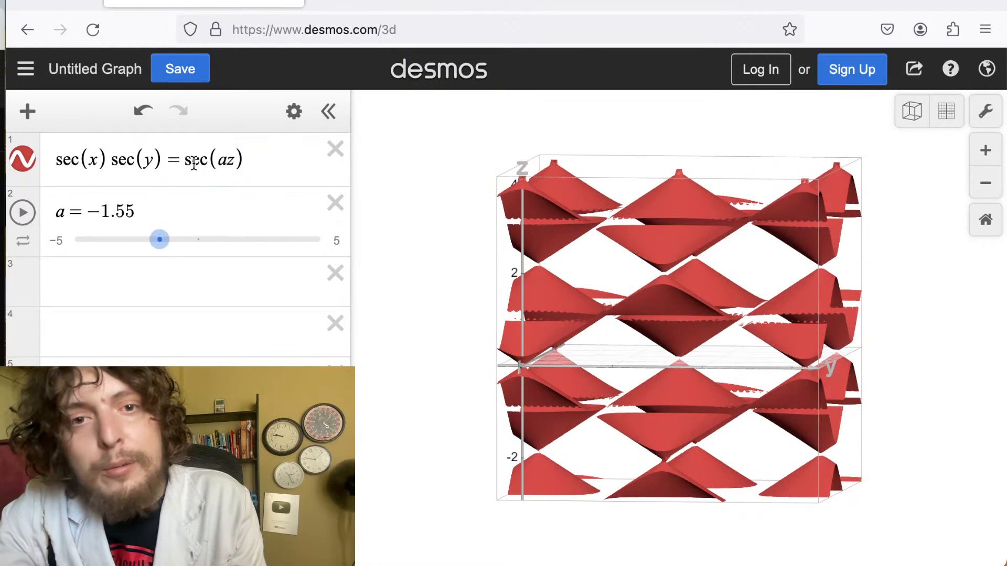
Replace the right side so the equation becomes sec(x)sec(y)sec(z)=a, rotate the view, and set a to -2.
left_click_drag(183, 165, 262, 164)
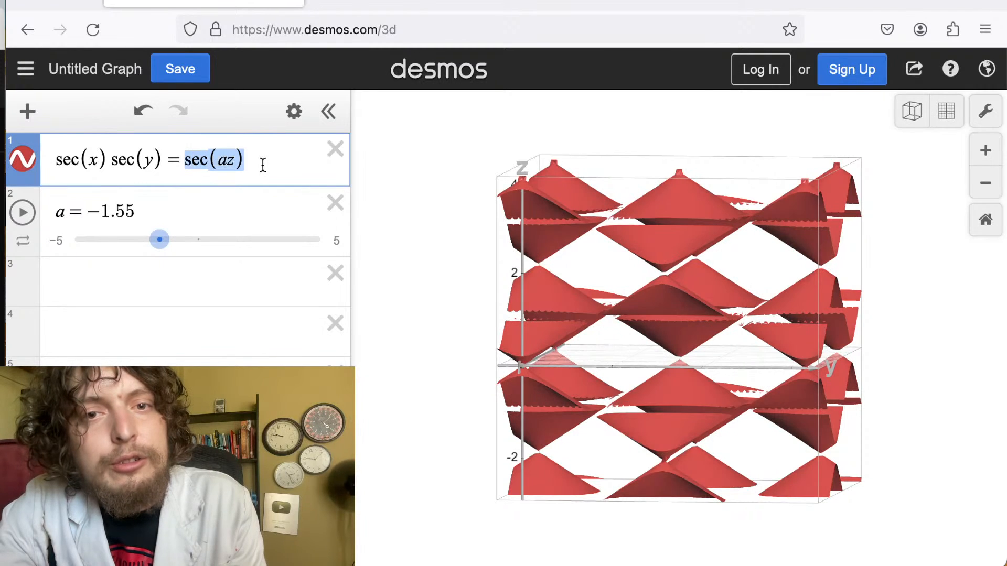
key("BackSpace")
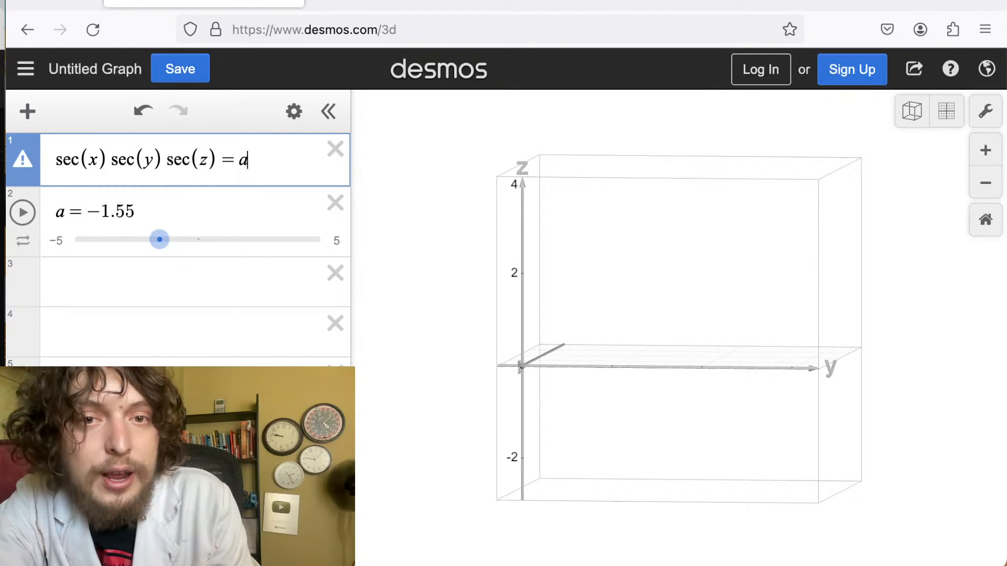
left_click_drag(608, 322, 508, 315)
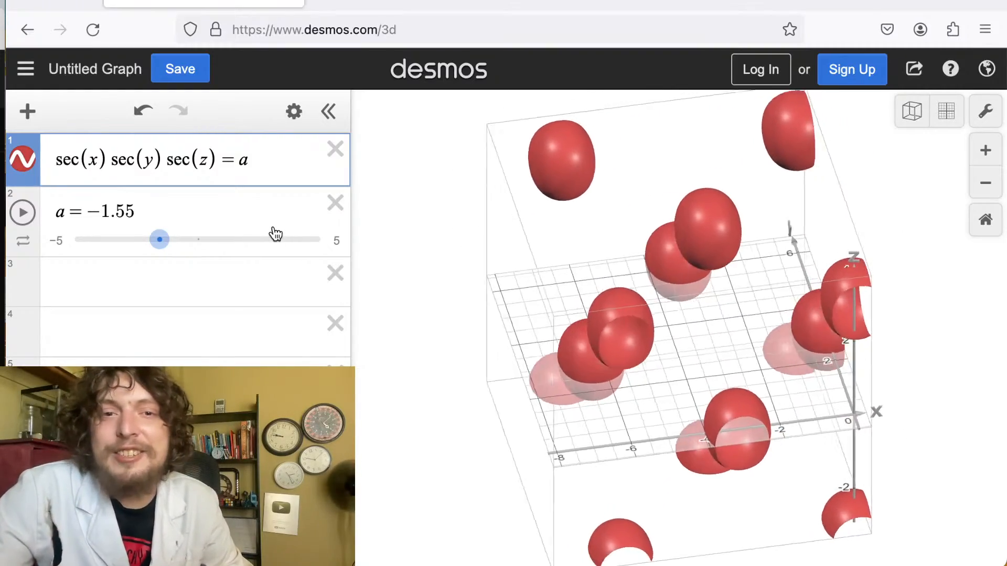
mouse_move(157, 238)
left_mouse_down()
mouse_move(172, 240)
mouse_move(106, 251)
mouse_move(165, 239)
left_mouse_up()
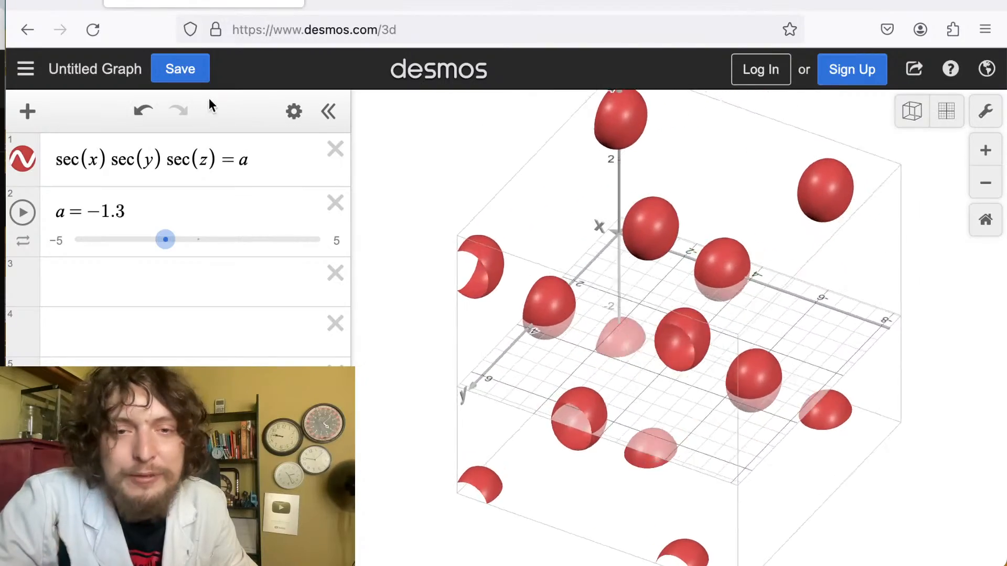
mouse_move(174, 240)
left_mouse_down()
mouse_move(191, 241)
mouse_move(157, 250)
left_mouse_up()
Insert a plus sign before sec(z), making sec(x)sec(y)+sec(z)=a, and set a to -1.9.
left_click(164, 161)
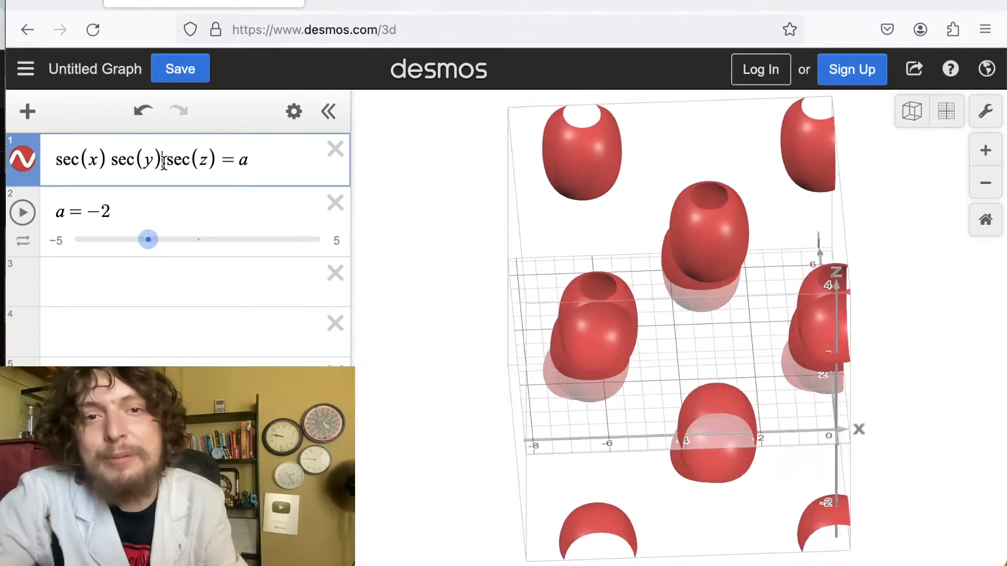
type("+")
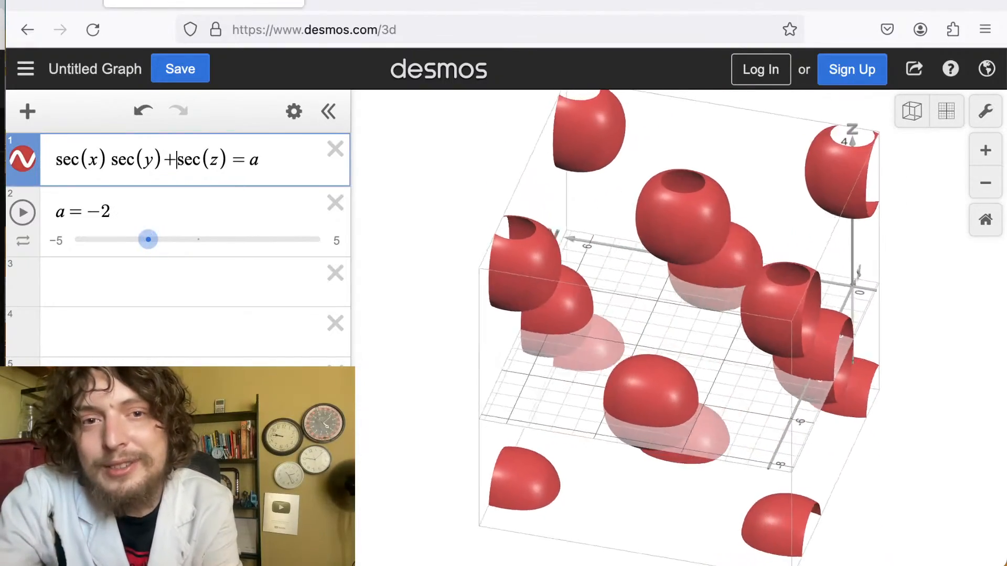
left_click_drag(153, 241, 146, 242)
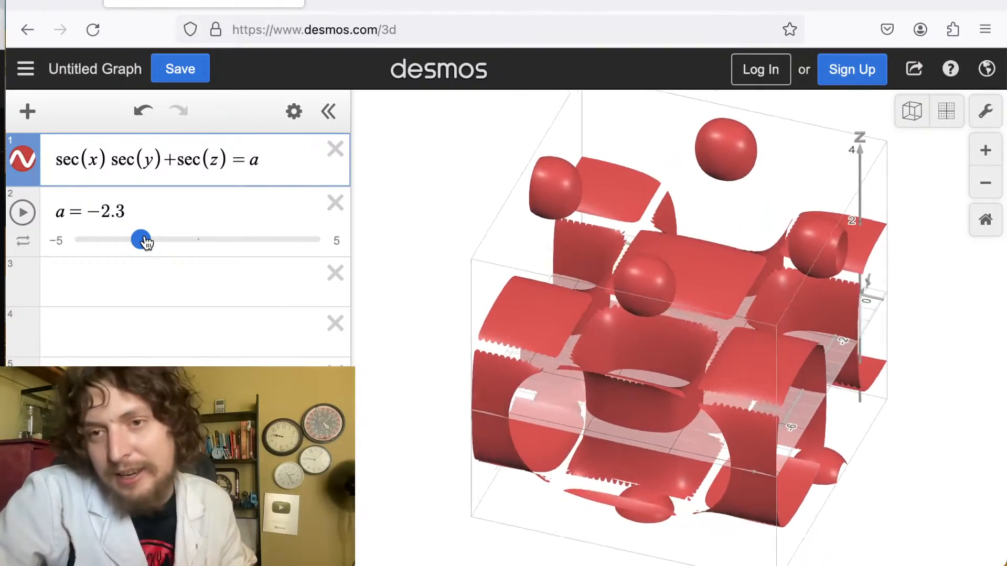
mouse_move(146, 242)
left_mouse_down()
mouse_move(132, 242)
mouse_move(157, 242)
left_mouse_up()
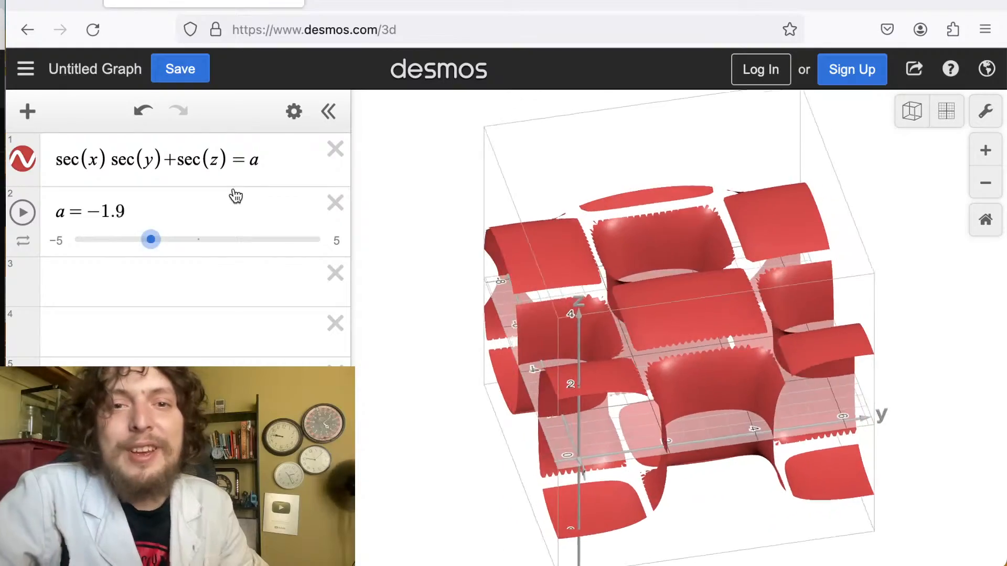
Insert a plus sign after sec(x), making sec(x)+sec(y)+sec(z)=a, and set a to -3.3.
left_click(109, 160)
type("+")
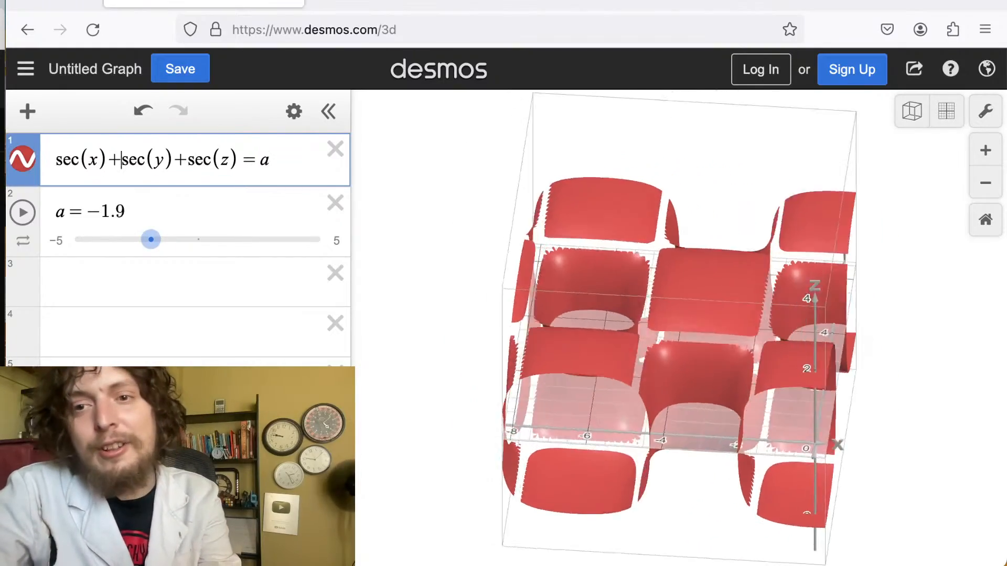
left_click_drag(151, 240, 119, 242)
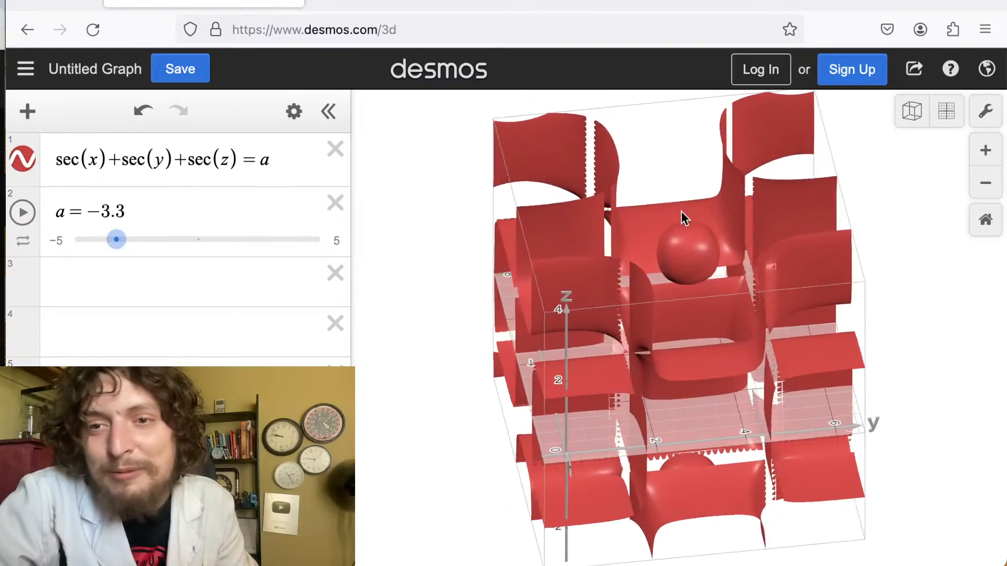
Rotate and zoom around the sec(x)+sec(y)+sec(z)=a surface and set a to -0.1.
left_click_drag(681, 212, 635, 244)
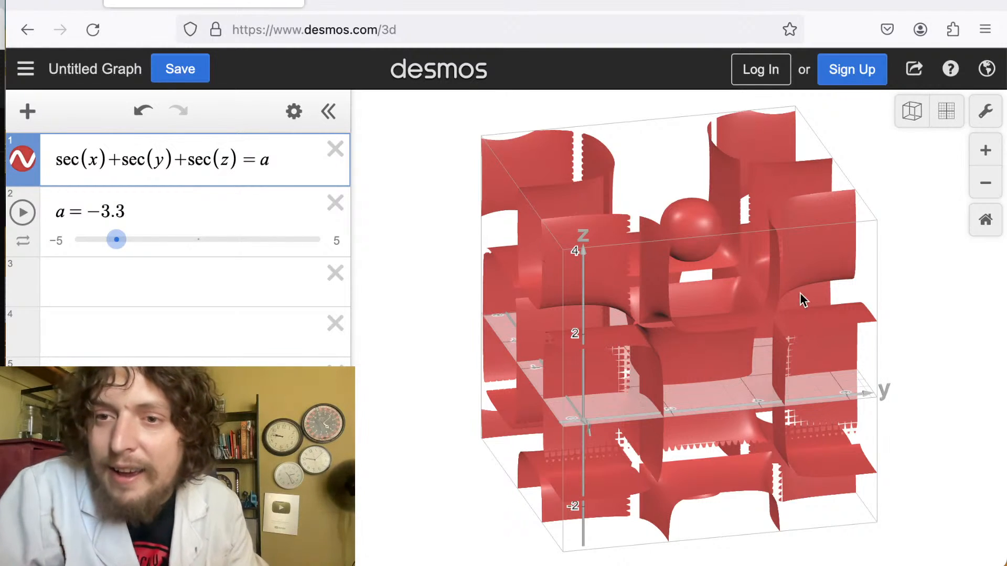
left_click_drag(640, 283, 816, 357)
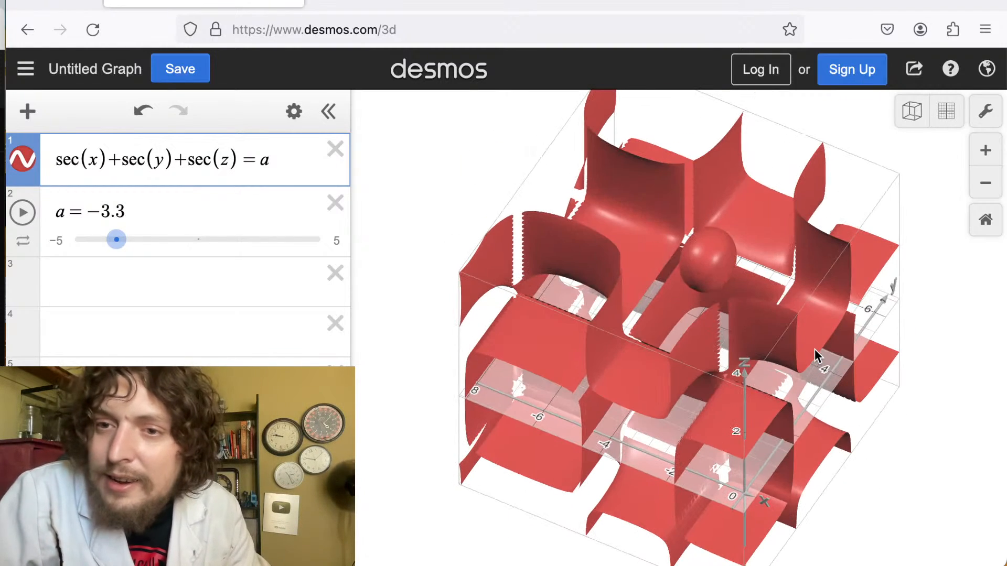
scroll(814, 351, "down", 5)
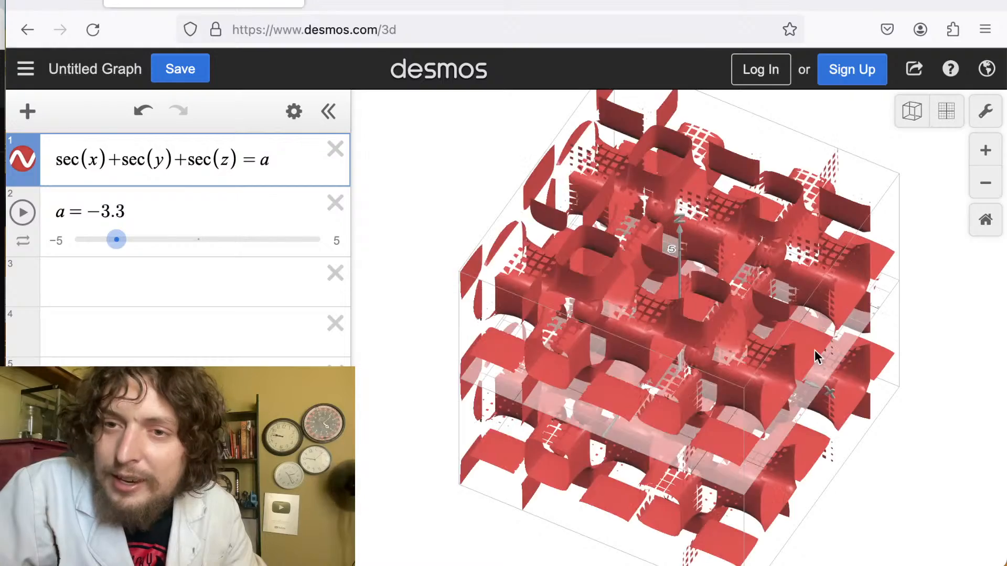
left_click_drag(660, 294, 834, 367)
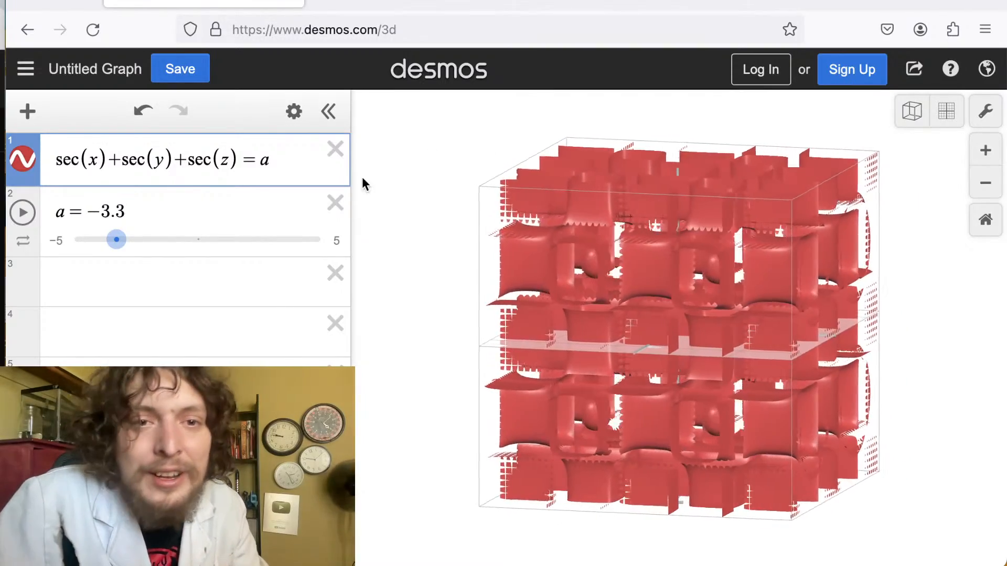
left_click_drag(117, 239, 162, 232)
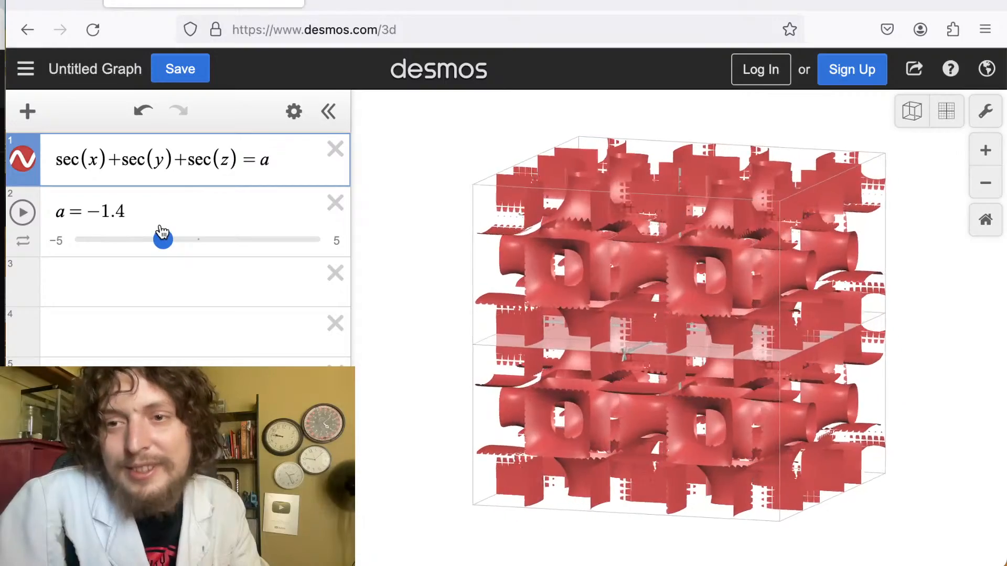
left_click_drag(162, 232, 192, 222)
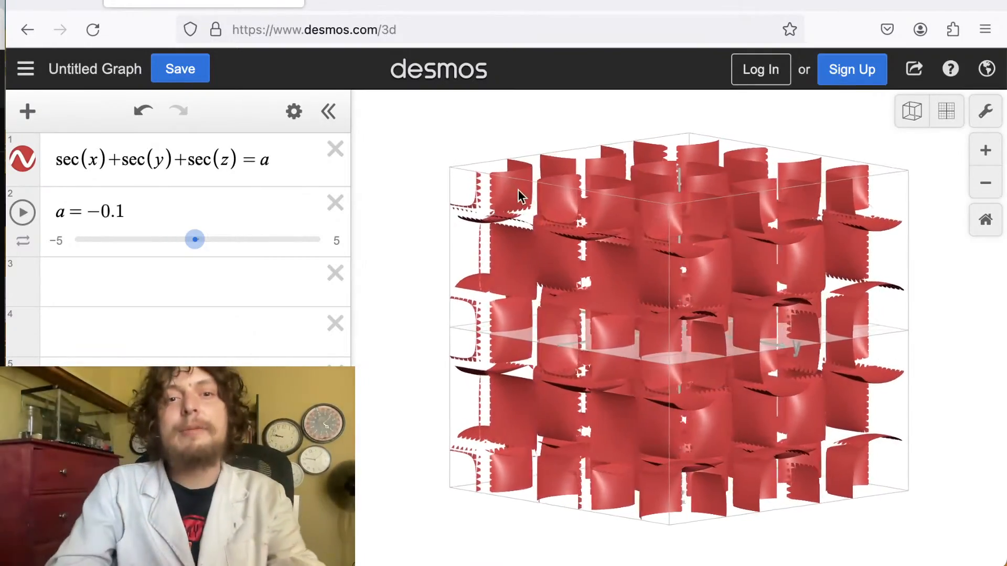
Square x inside the first secant, making sec(x^2)+sec(y)+sec(z)=a, and set a to 0.1.
left_click(94, 159)
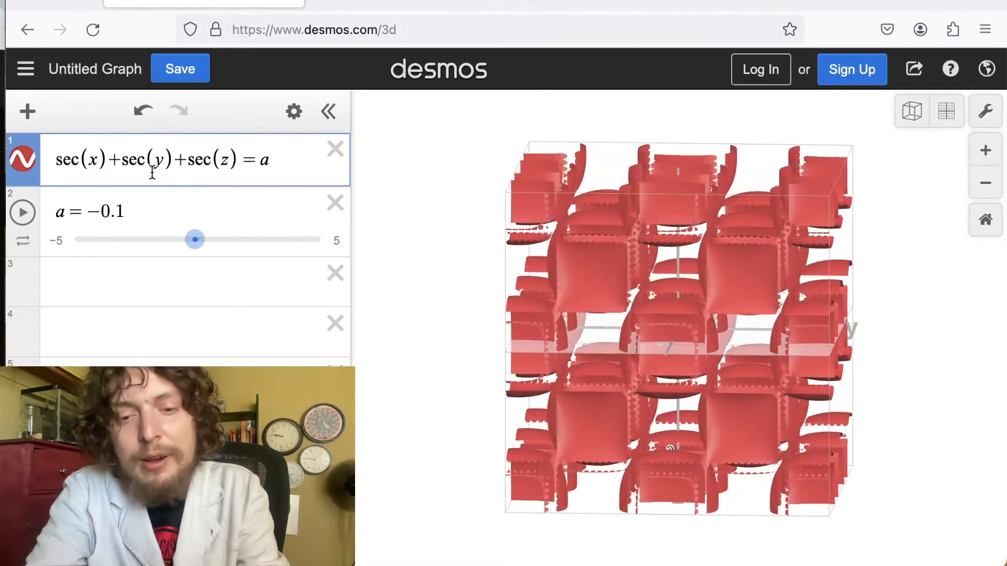
type("^2")
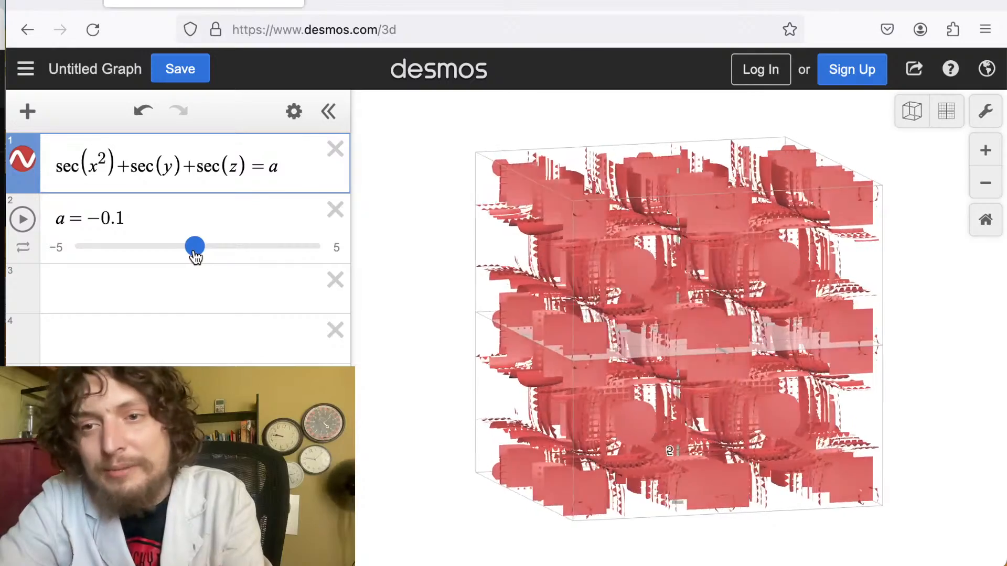
mouse_move(195, 254)
left_mouse_down()
mouse_move(205, 253)
mouse_move(185, 262)
left_mouse_up()
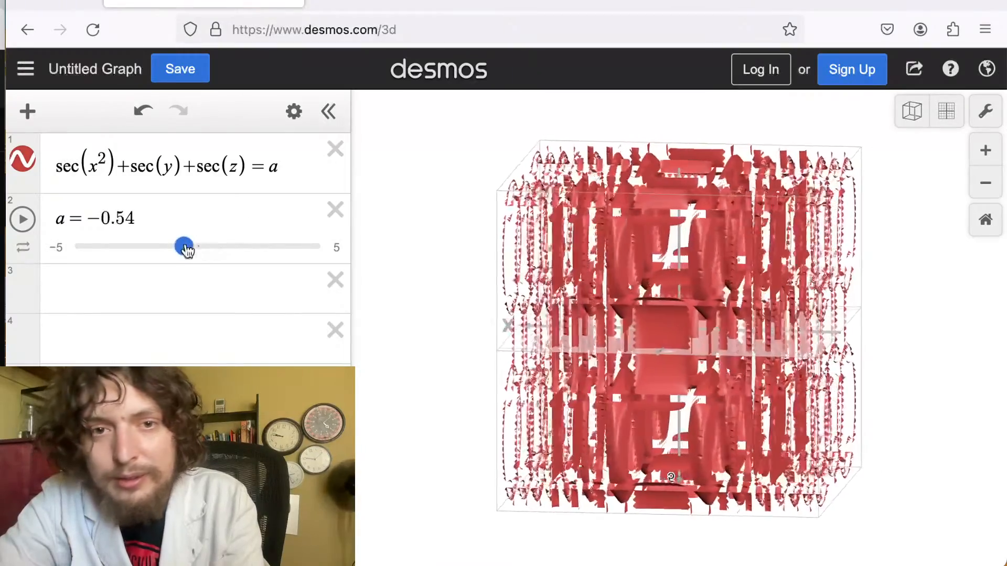
mouse_move(186, 250)
left_mouse_down()
mouse_move(133, 251)
mouse_move(204, 243)
left_mouse_up()
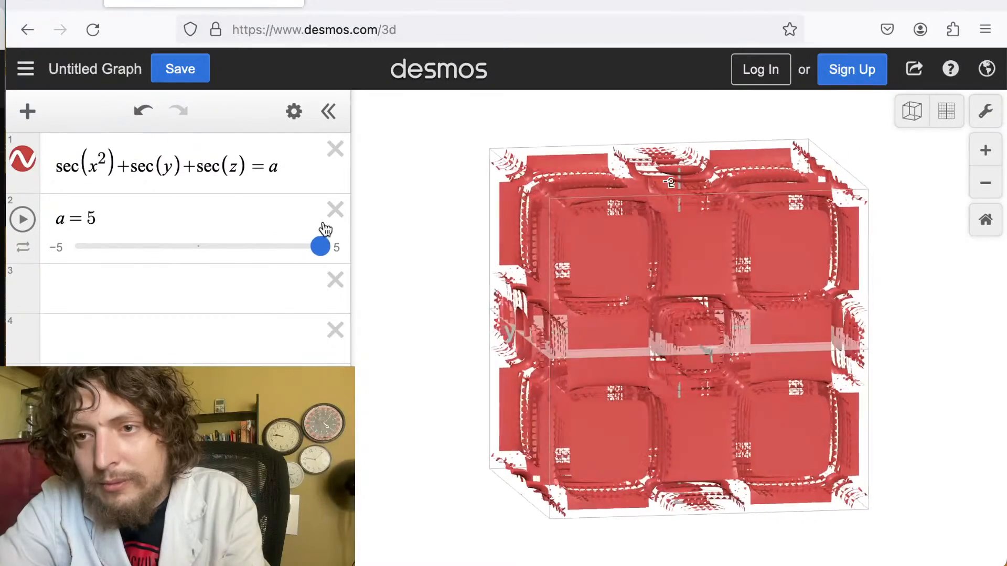
left_click_drag(320, 246, 302, 244)
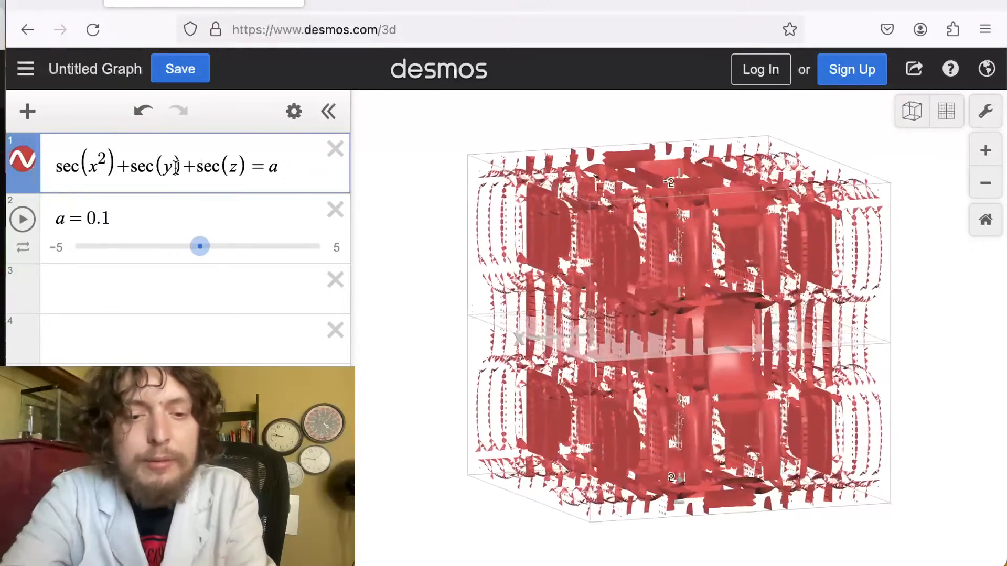
Square y inside the second secant, making sec(x^2)+sec(y^2)+sec(z)=a, and set a to 1.
type("^2")
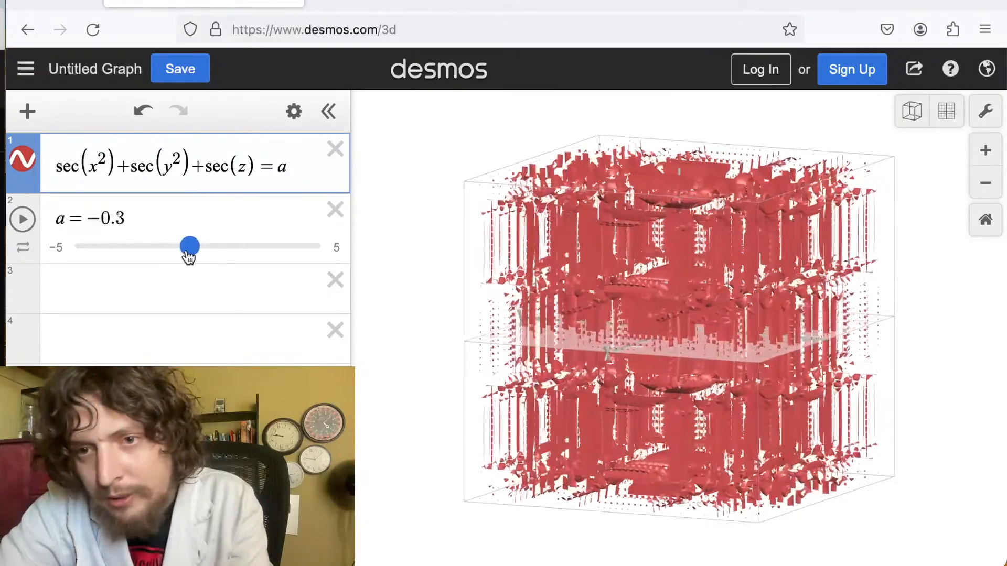
left_click_drag(189, 256, 221, 248)
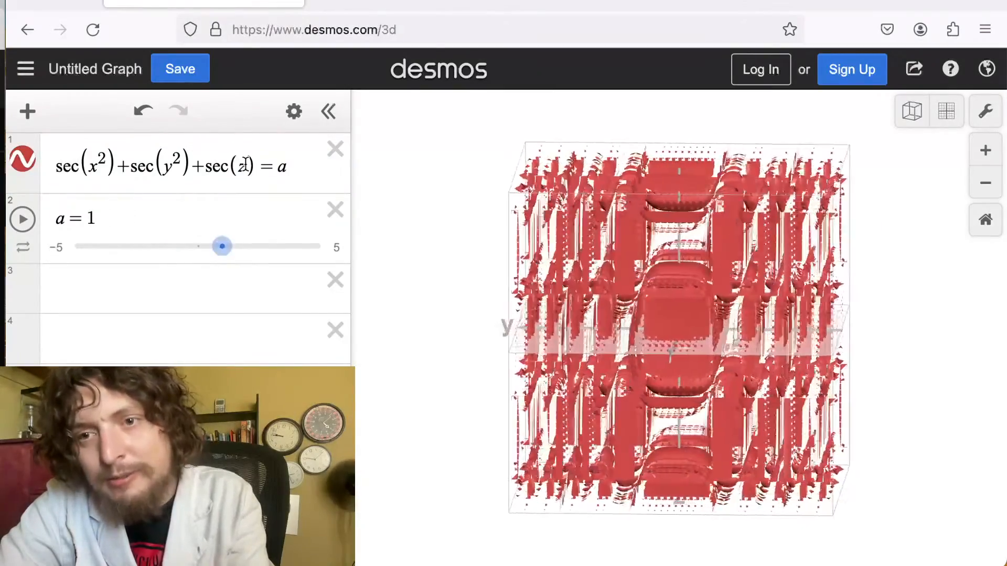
Remove the squares from x and y, restoring sec(x)+sec(y)+sec(z)=a.
left_click(246, 163)
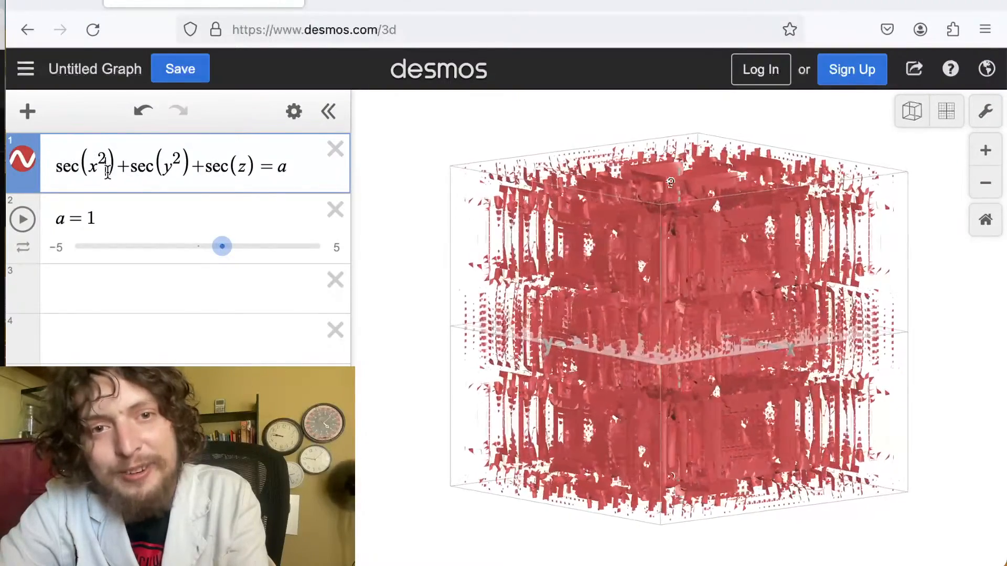
key("BackSpace")
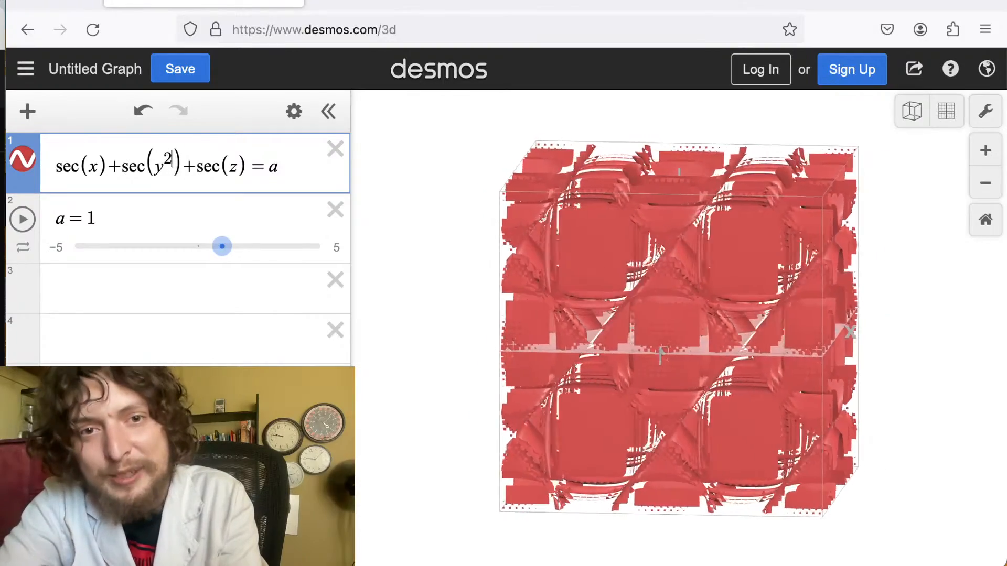
key("BackSpace")
key("BackSpace")
Rewrite the equation as sec(x)/(sec(y)+sec(z))=a and set a to 0.4.
left_click(120, 156)
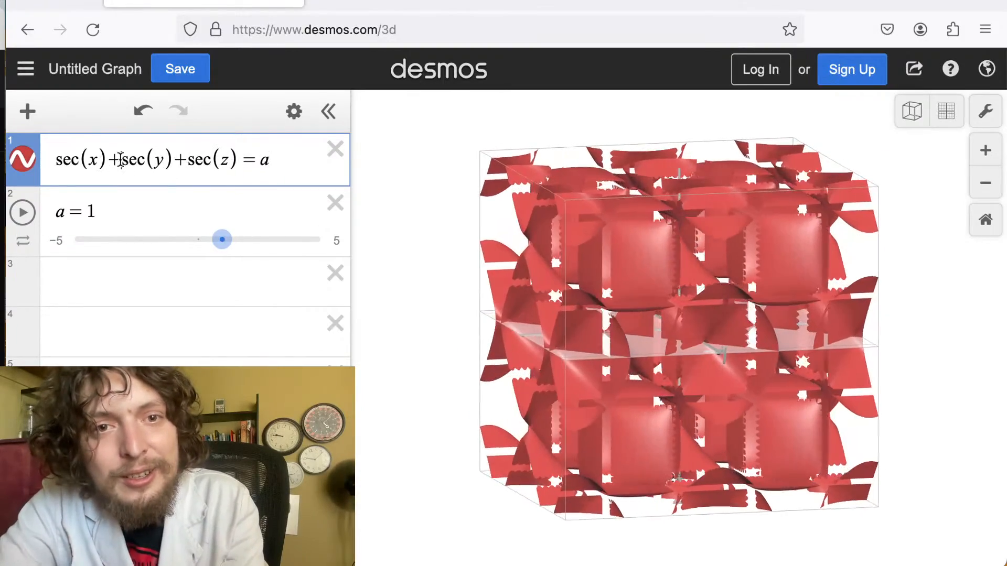
key("BackSpace")
type("/")
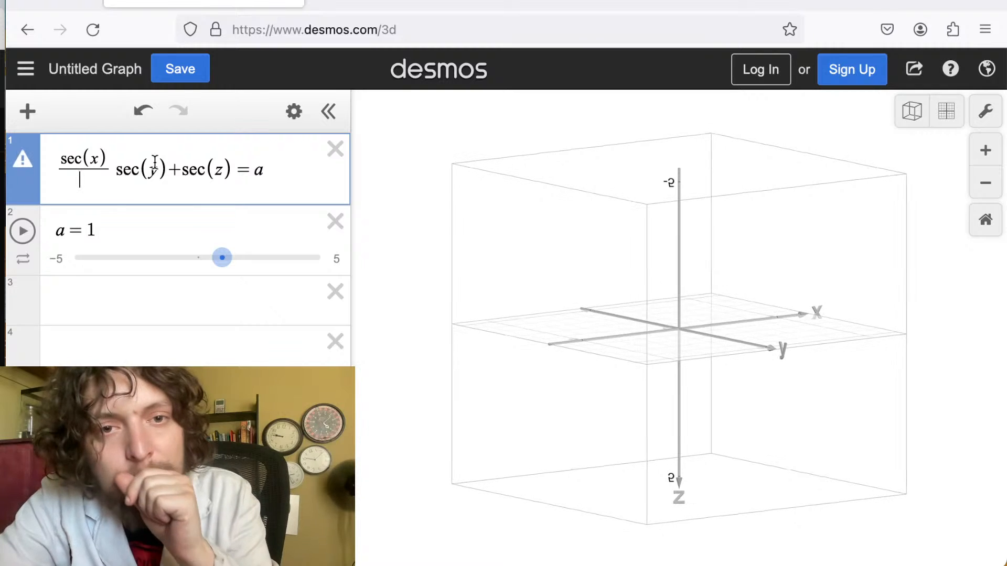
key("BackSpace")
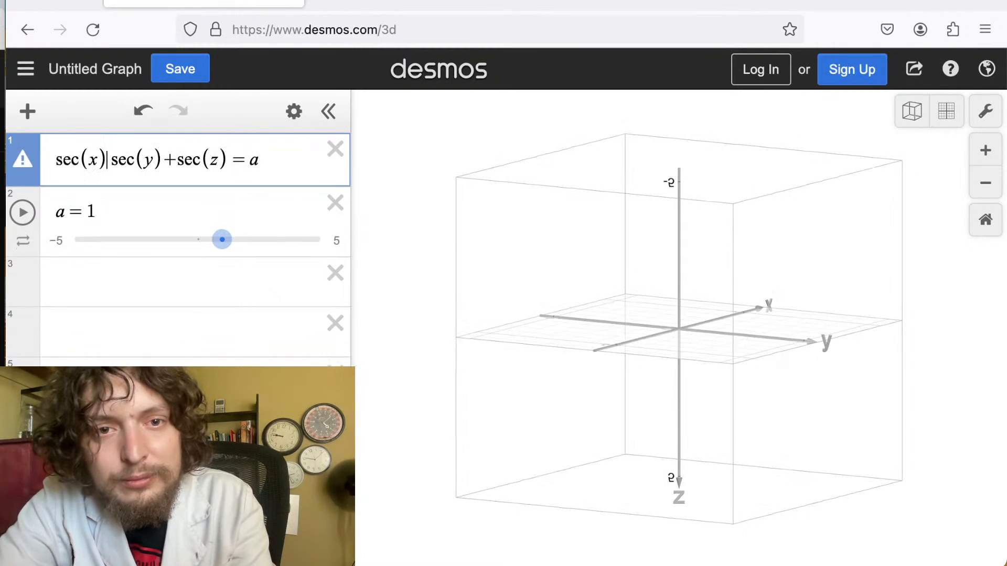
key("BackSpace")
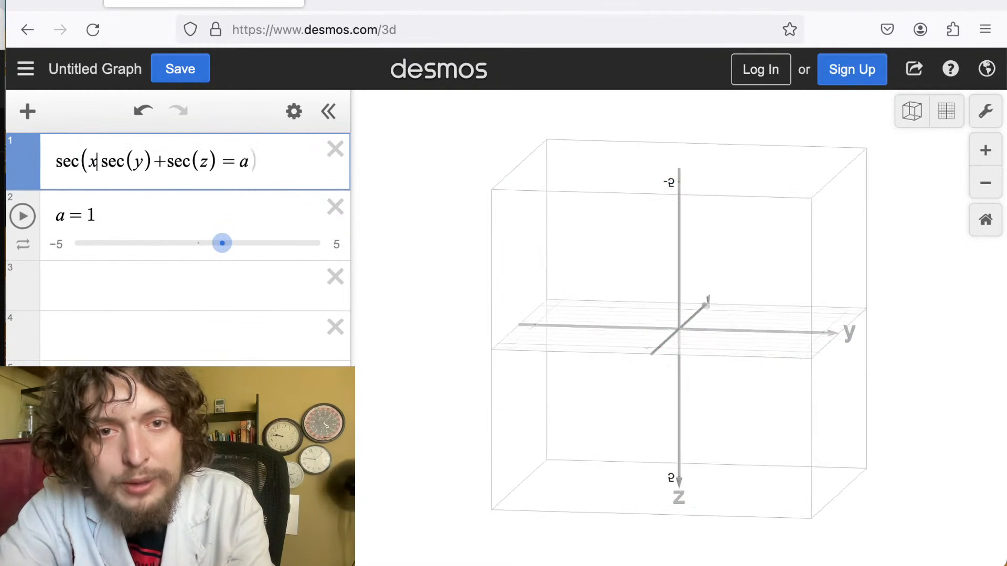
type(")/")
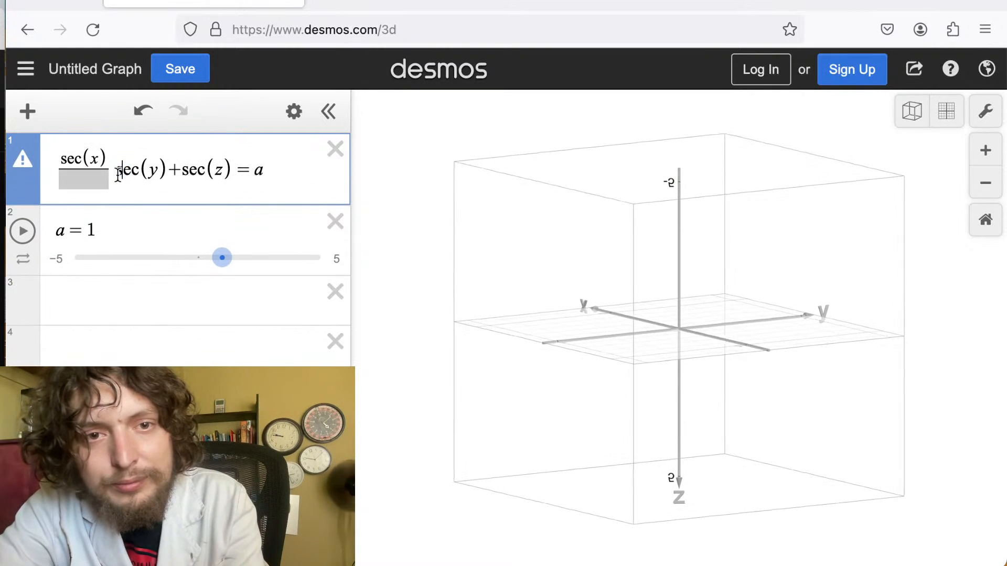
left_click(86, 176)
type("sec(y)+sec(z)")
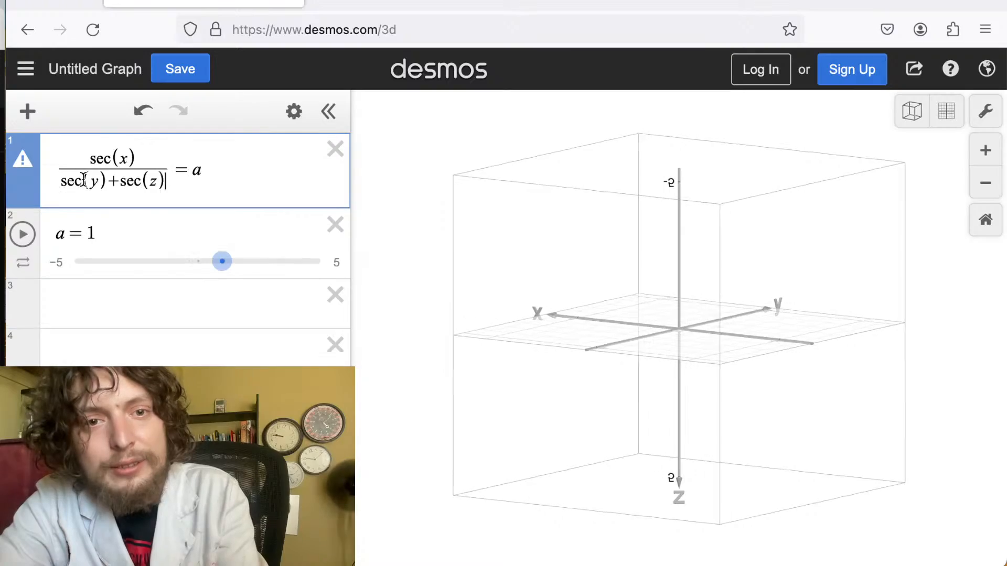
left_click(489, 293)
left_click_drag(488, 293, 607, 353)
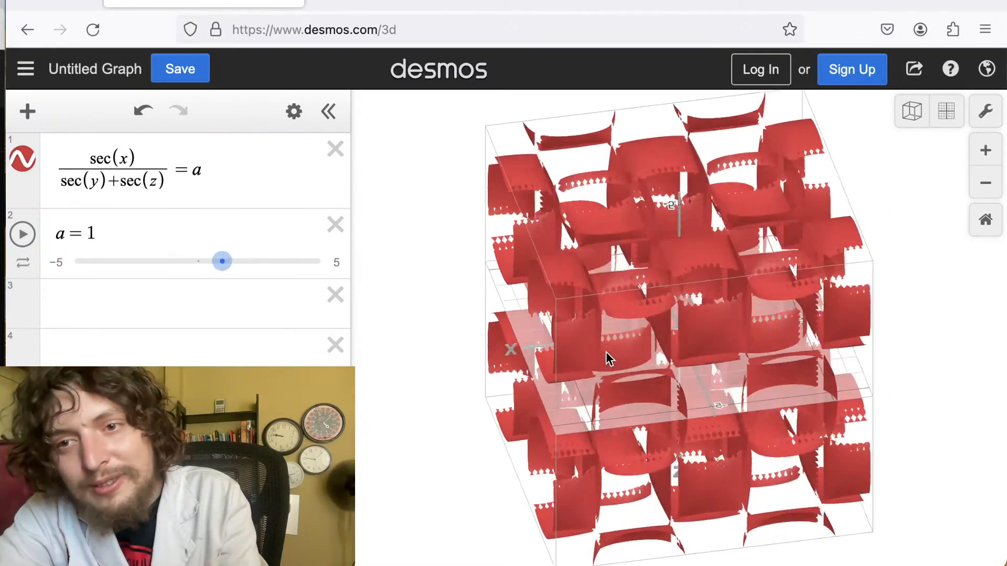
left_click_drag(222, 261, 211, 286)
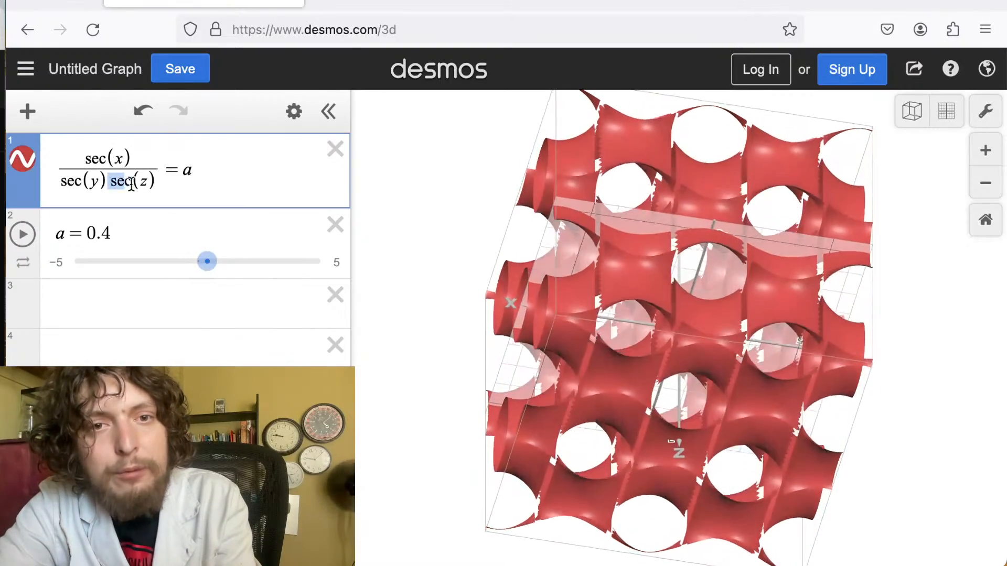
Move sec(z) into the numerator, making sec(x)sec(z)/sec(y)=a, and set a to -2.65.
key("BackSpace")
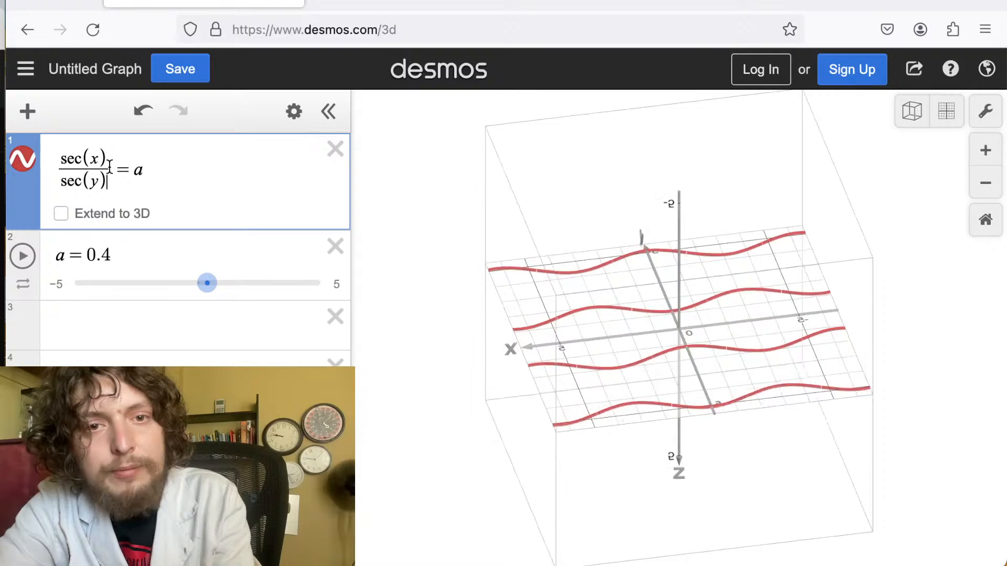
type("sec(z)")
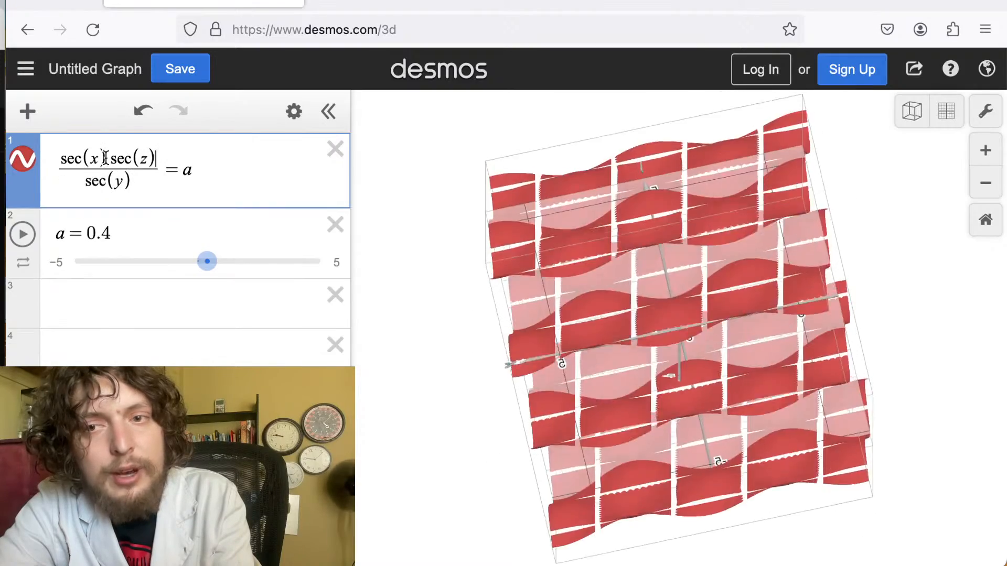
left_click_drag(206, 261, 137, 292)
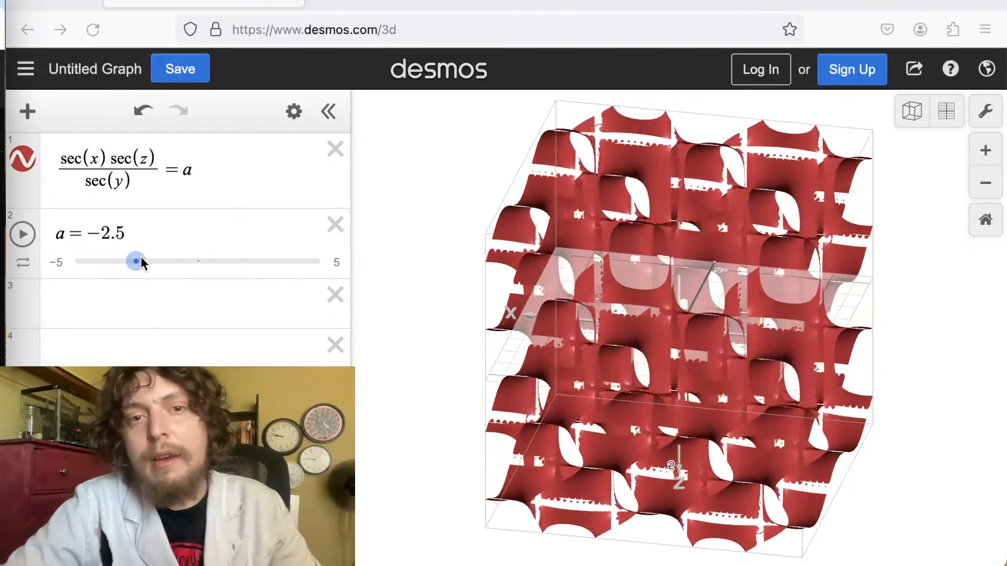
mouse_move(137, 265)
left_mouse_down()
mouse_move(173, 263)
mouse_move(205, 243)
mouse_move(167, 241)
mouse_move(153, 260)
mouse_move(132, 262)
left_mouse_up()
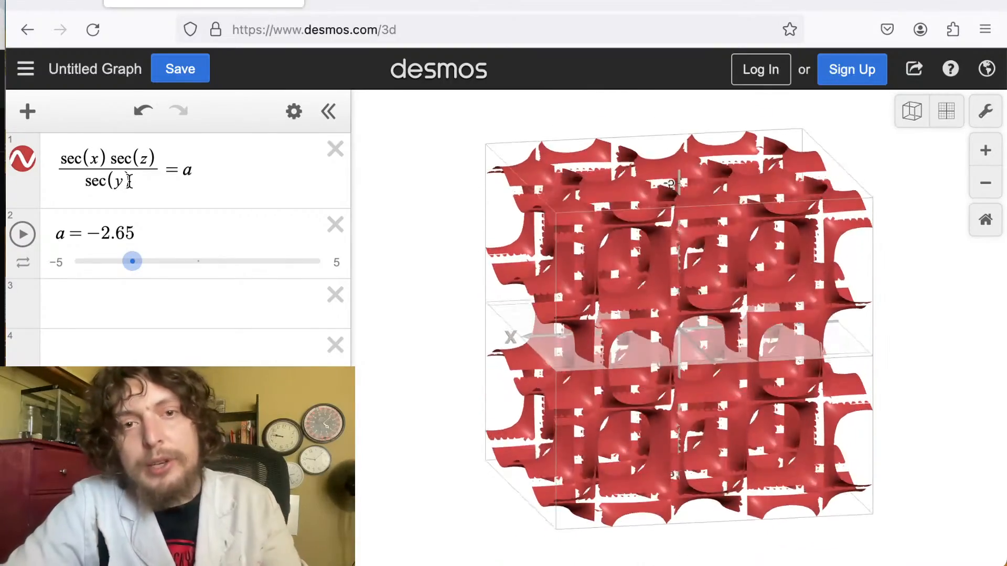
Rebuild the equation as sec(x)/sec(y)+sec(z)/sin(y)=a and vary a, ending at 0.
left_click_drag(106, 159, 156, 159)
key("BackSpace")
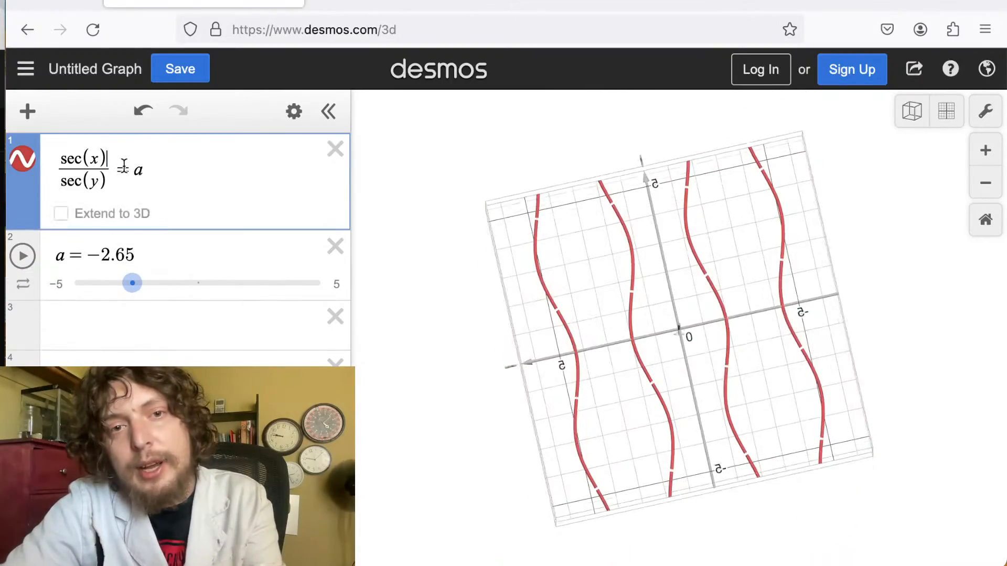
type("+")
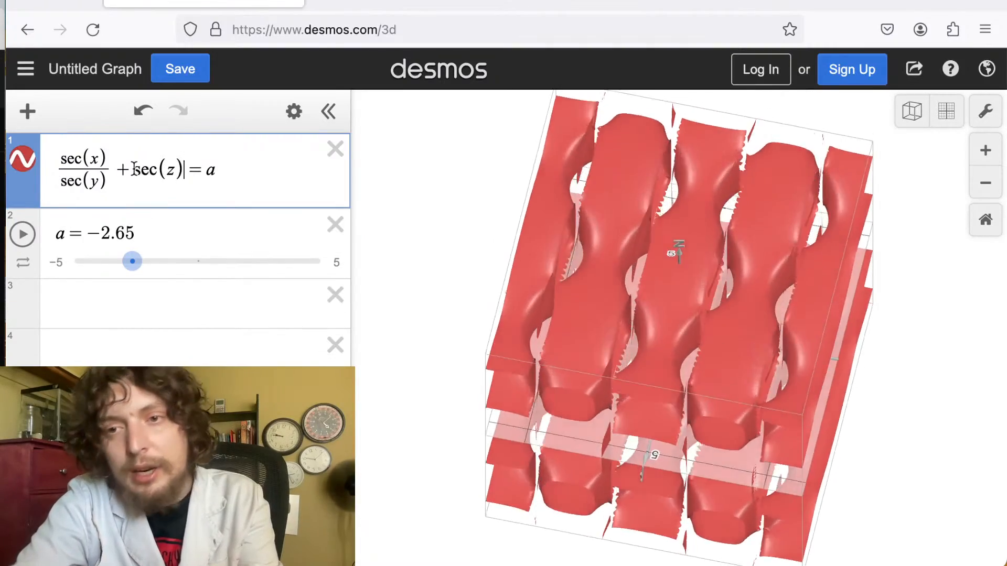
type("sec(z)")
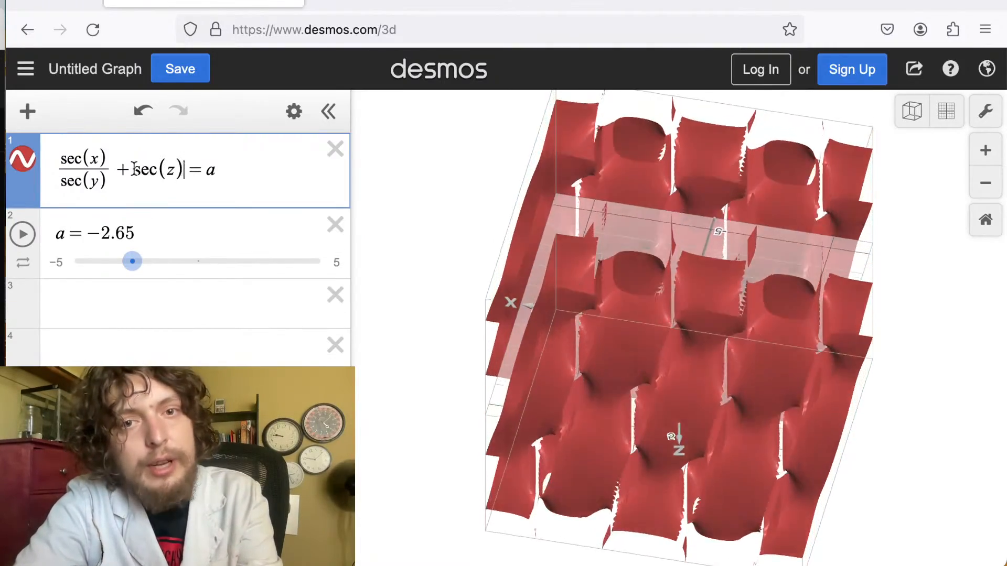
type("/sin")
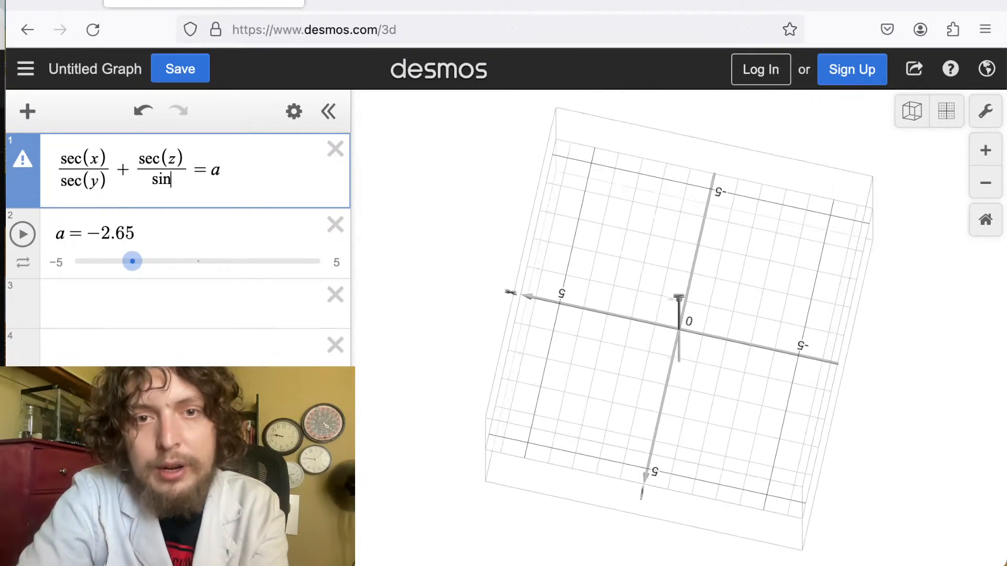
type(")")
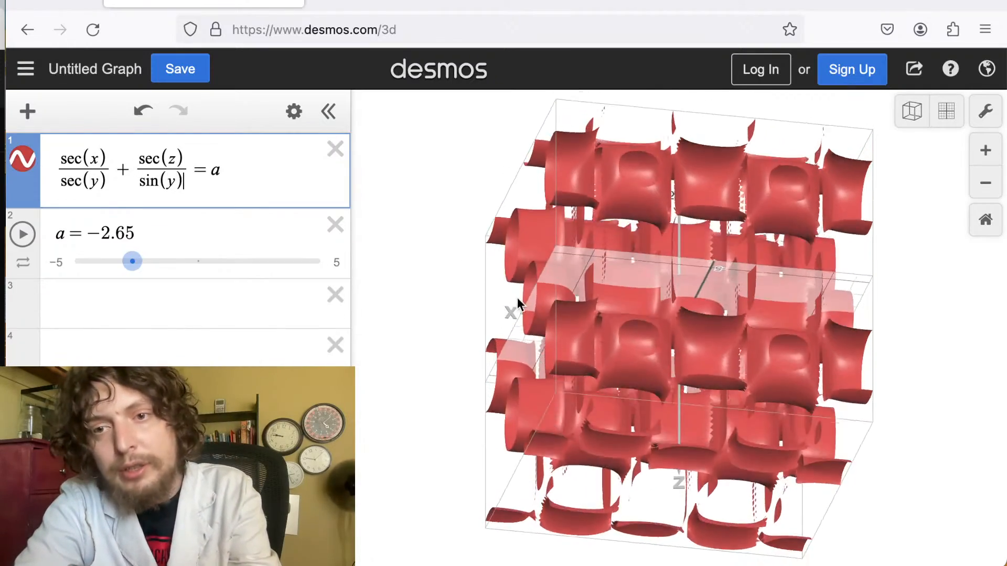
left_click_drag(114, 265, 210, 260)
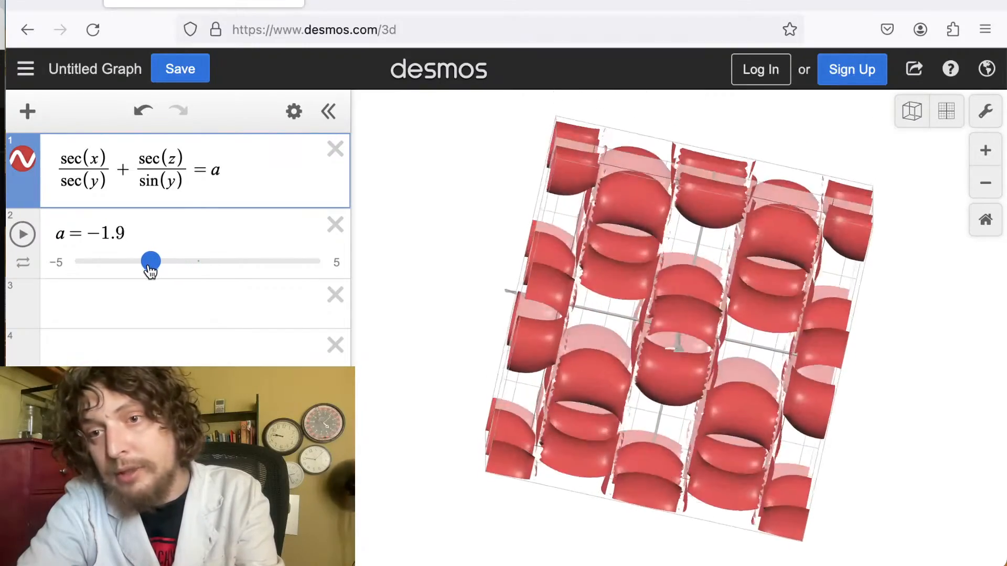
left_click_drag(150, 269, 195, 271)
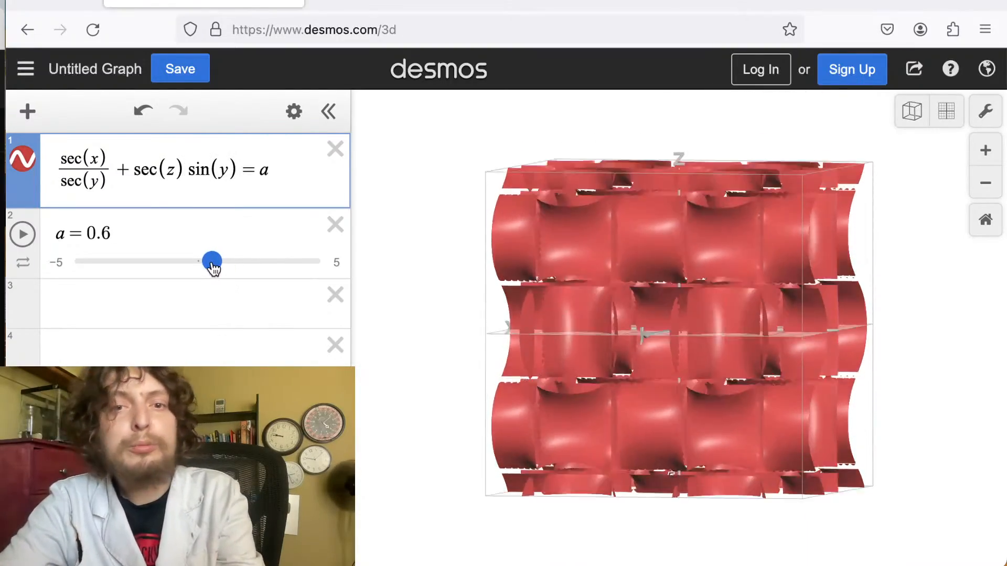
mouse_move(178, 266)
left_mouse_down()
mouse_move(136, 266)
mouse_move(220, 259)
mouse_move(266, 238)
mouse_move(125, 271)
mouse_move(198, 263)
left_mouse_up()
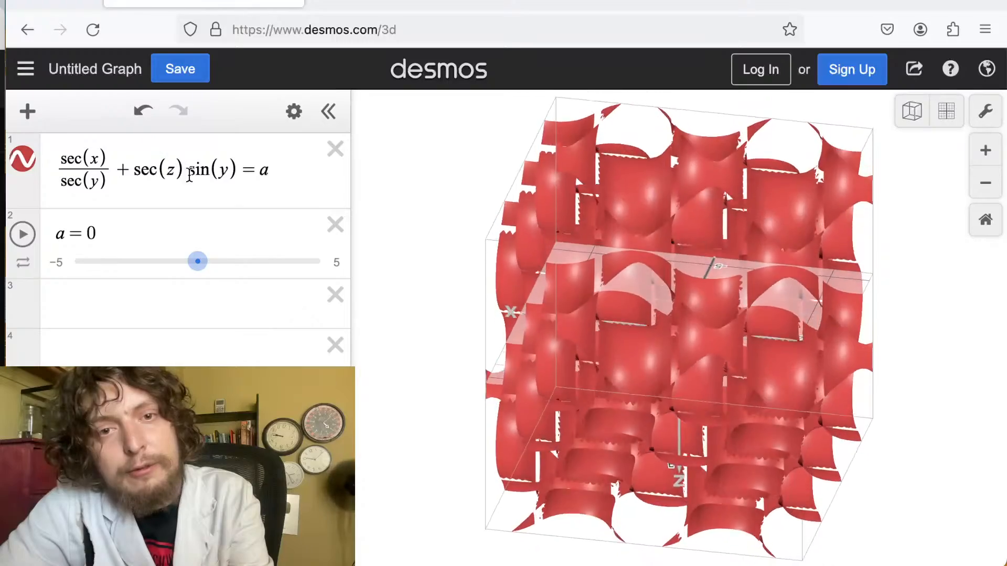
Replace the denominator sec(y) with tan(y), making sec(x)/tan(y)+sec(z)sin(y)=a, and set a to -1.9.
left_click_drag(82, 182, 60, 181)
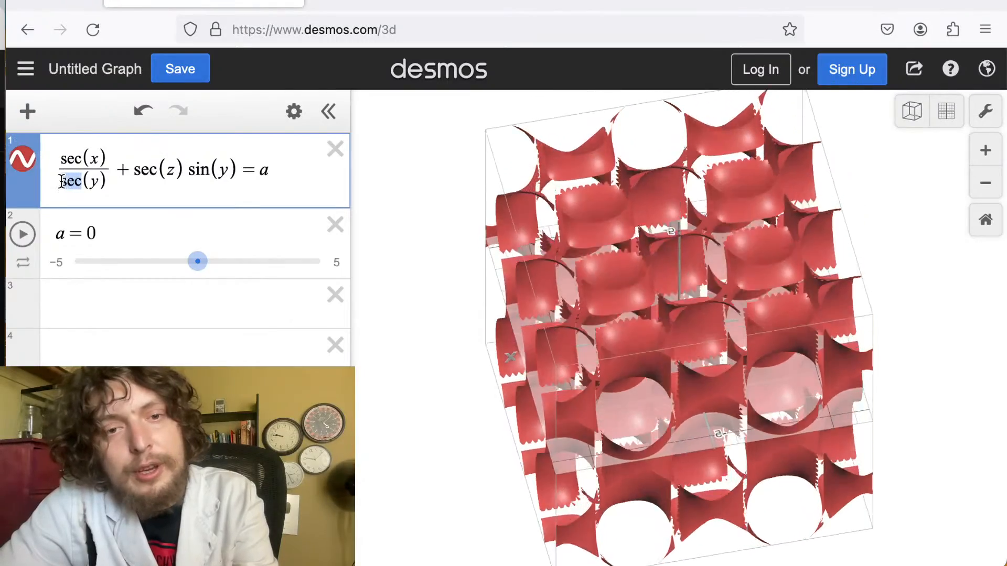
type("tan")
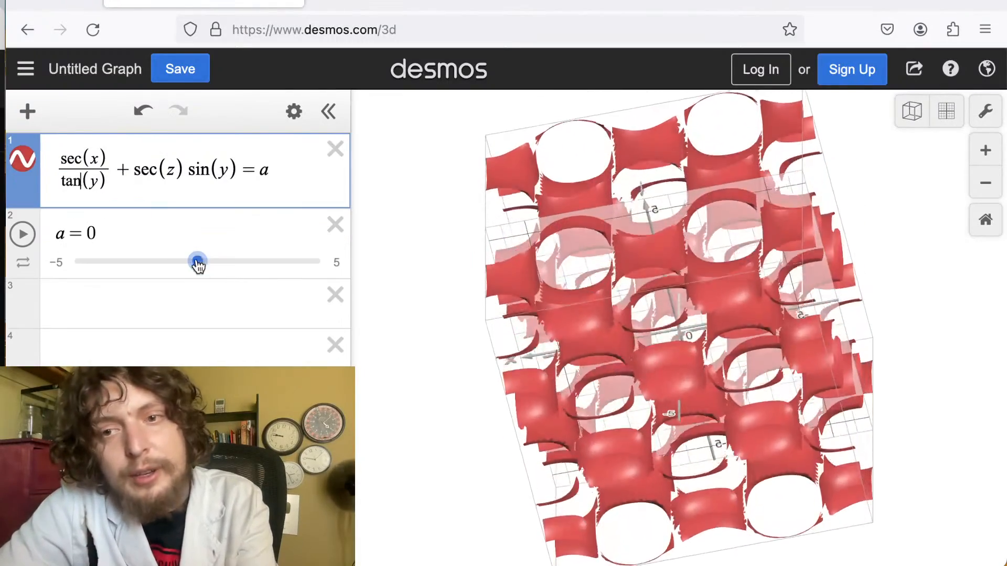
left_click_drag(197, 265, 150, 274)
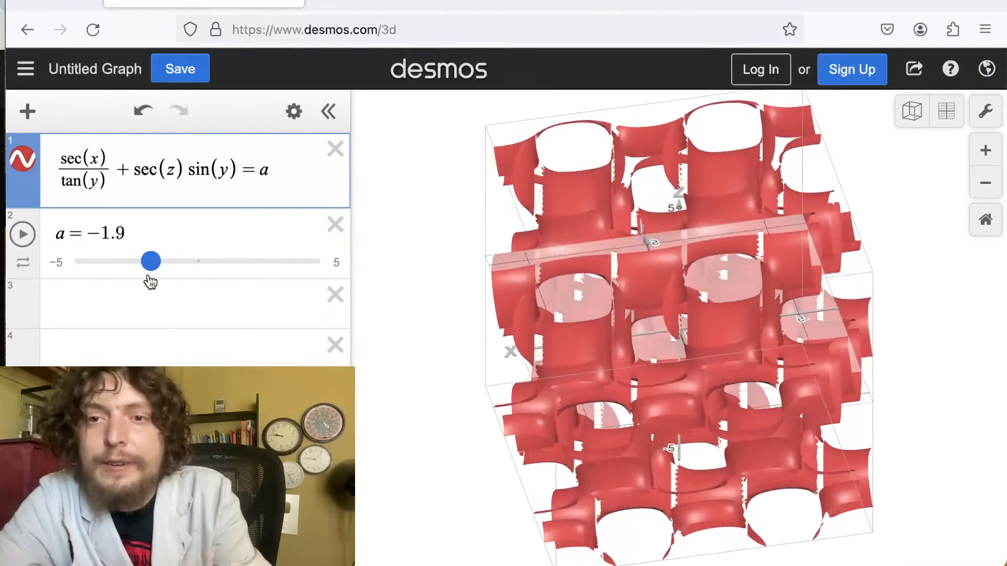
Rotate and zoom around the sec(x)/tan(y)+sec(z)sin(y)=a surface and set a to 0.
left_click_drag(697, 226, 698, 327)
scroll(699, 326, "down", 8)
left_click_drag(662, 176, 516, 324)
scroll(701, 295, "up", 15)
scroll(699, 316, "down", 8)
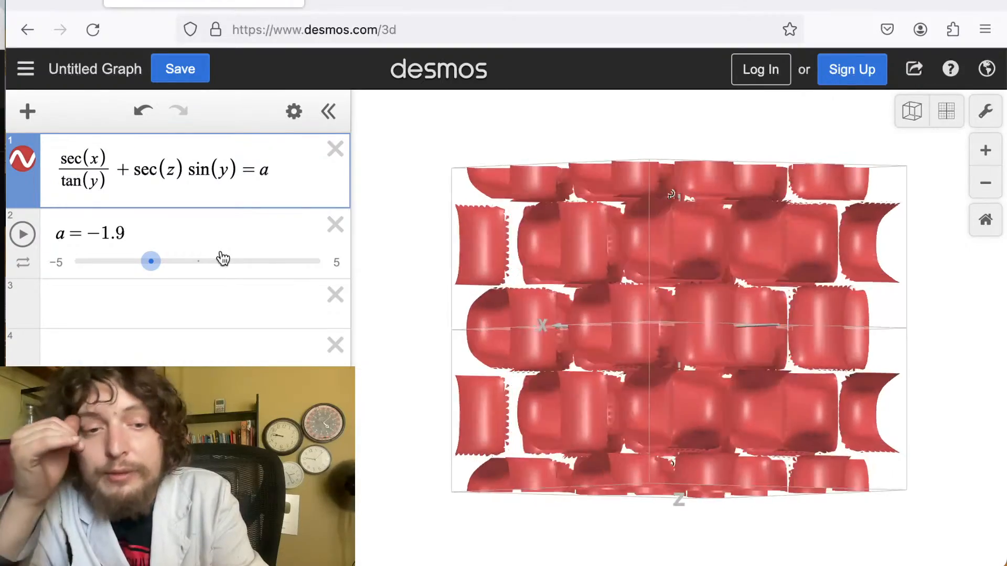
left_click_drag(585, 257, 703, 362)
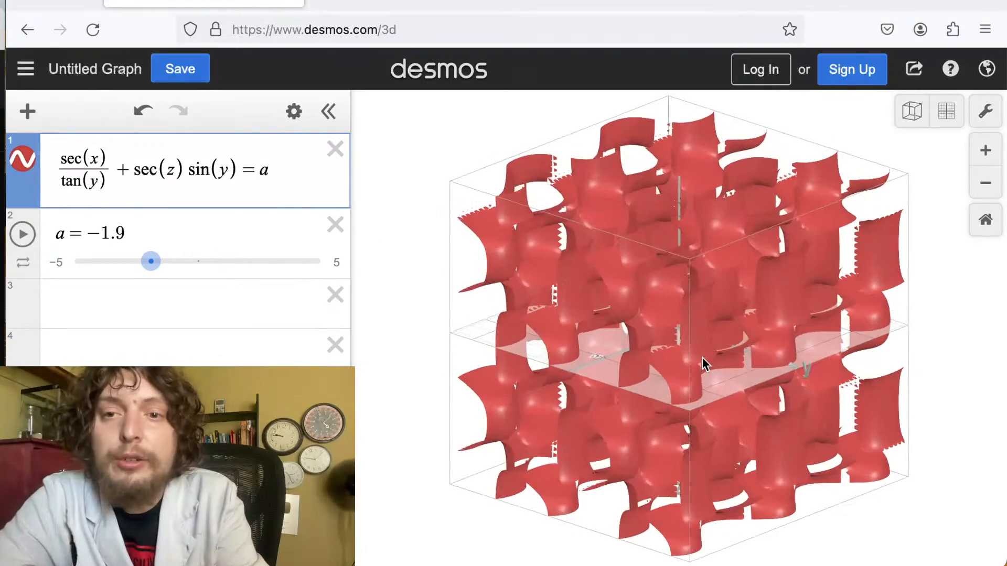
left_click_drag(150, 262, 197, 261)
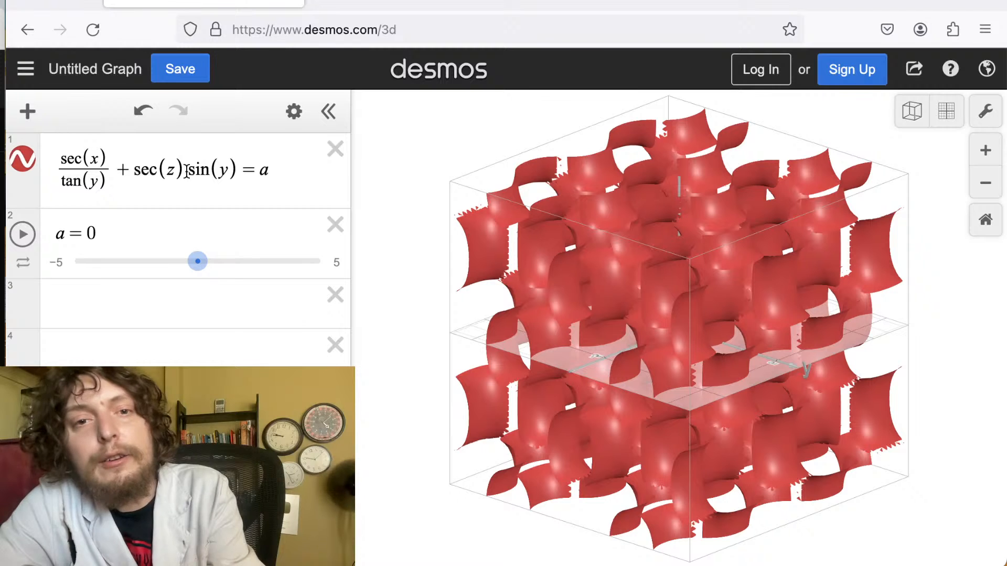
mouse_move(198, 262)
left_mouse_down()
mouse_move(220, 264)
mouse_move(147, 282)
mouse_move(232, 268)
mouse_move(202, 273)
left_mouse_up()
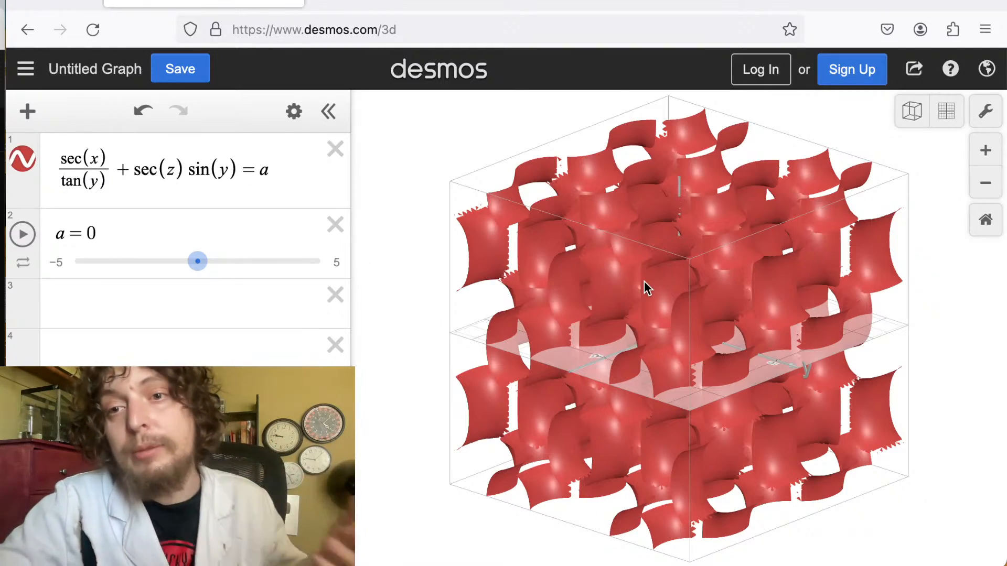
Vary a for the sec(x)/tan(y)+sec(z)sin(y)=a surface, ending at 1.
left_click_drag(646, 286, 585, 341)
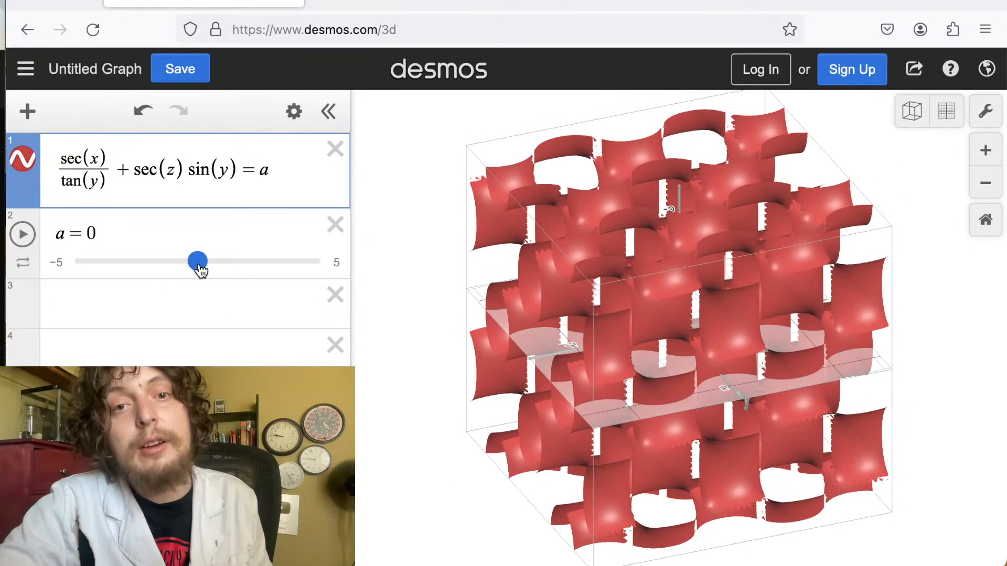
mouse_move(198, 262)
left_mouse_down()
mouse_move(170, 271)
mouse_move(184, 267)
left_mouse_up()
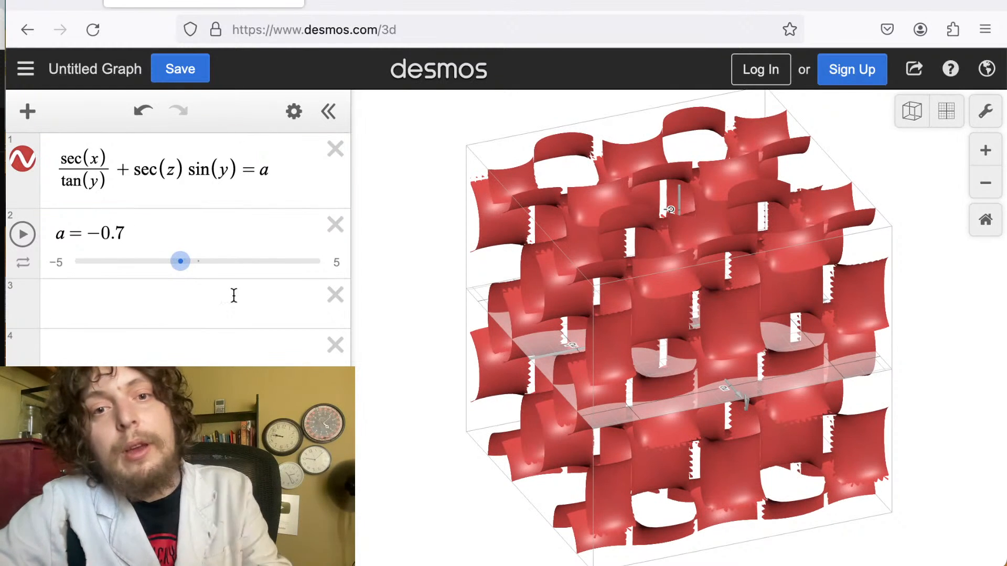
left_click_drag(180, 261, 221, 261)
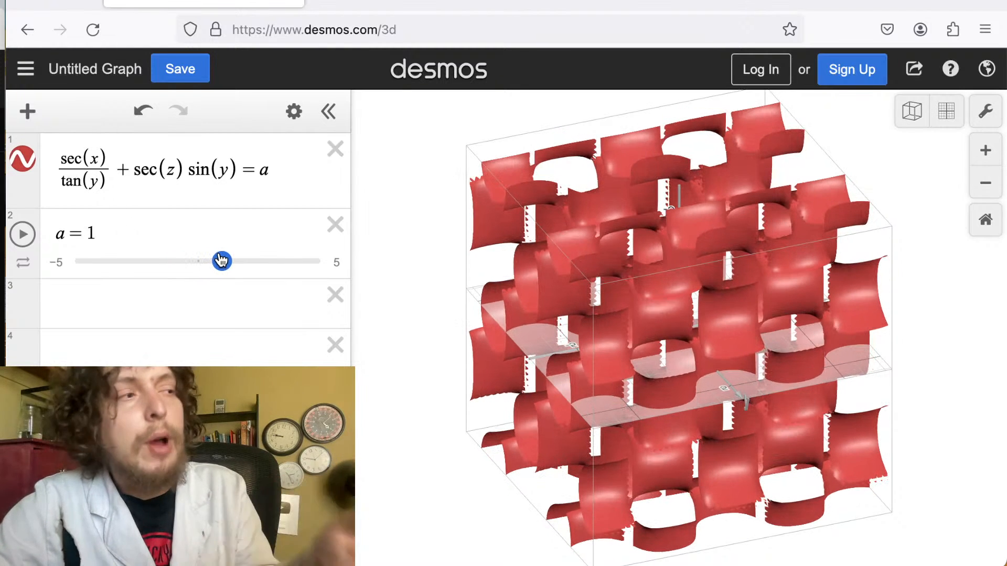
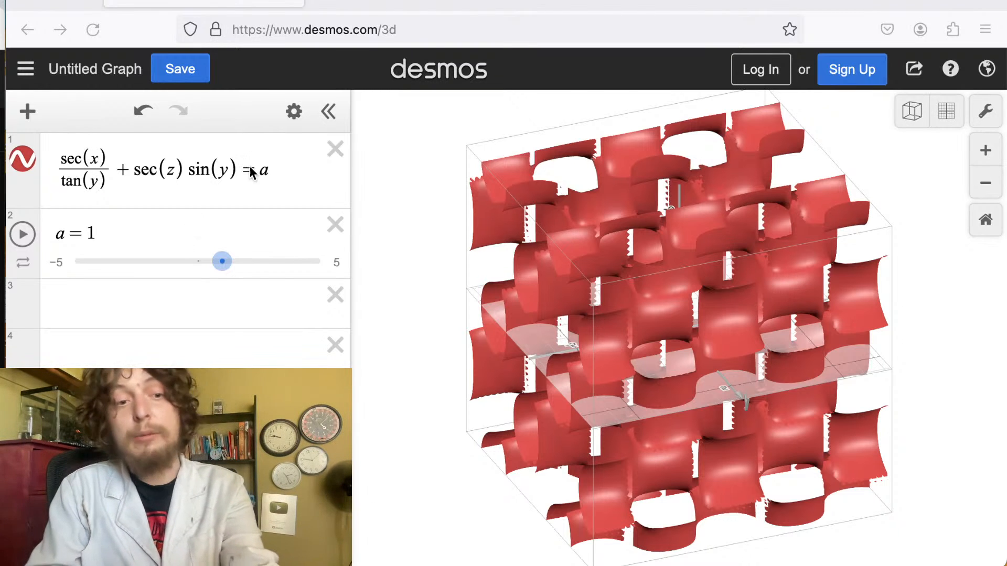
Move sin(y) under sec(z) as its denominator, forming sec(x)/tan(y)+sec(z)/sin(y)=a, and set a to -3.6.
left_click(184, 171)
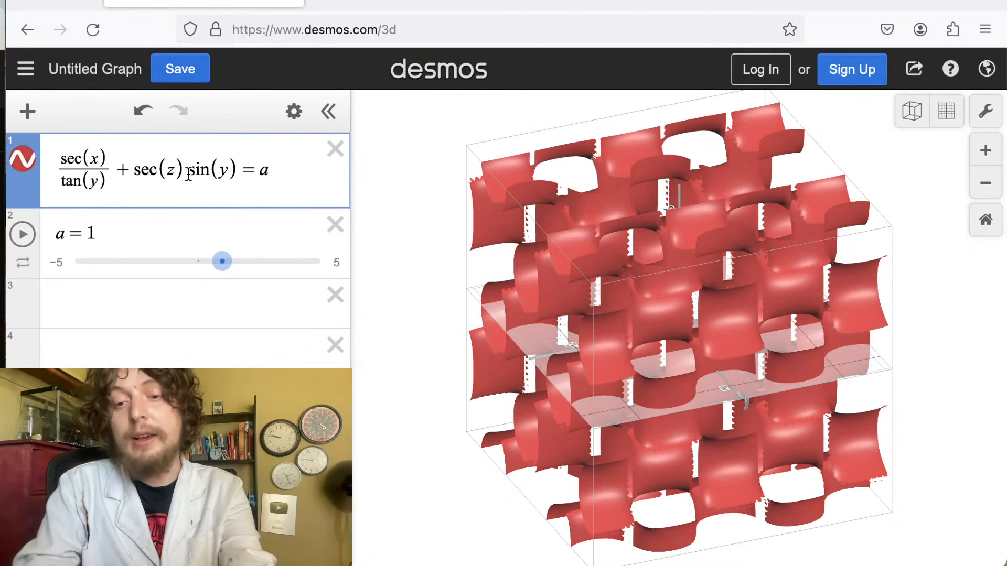
type("/")
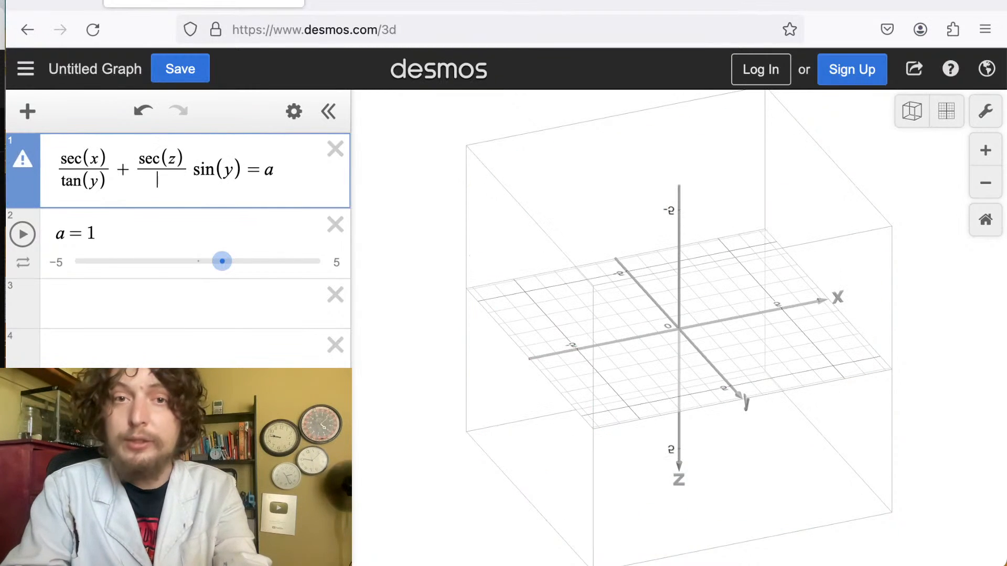
left_click_drag(193, 173, 231, 173)
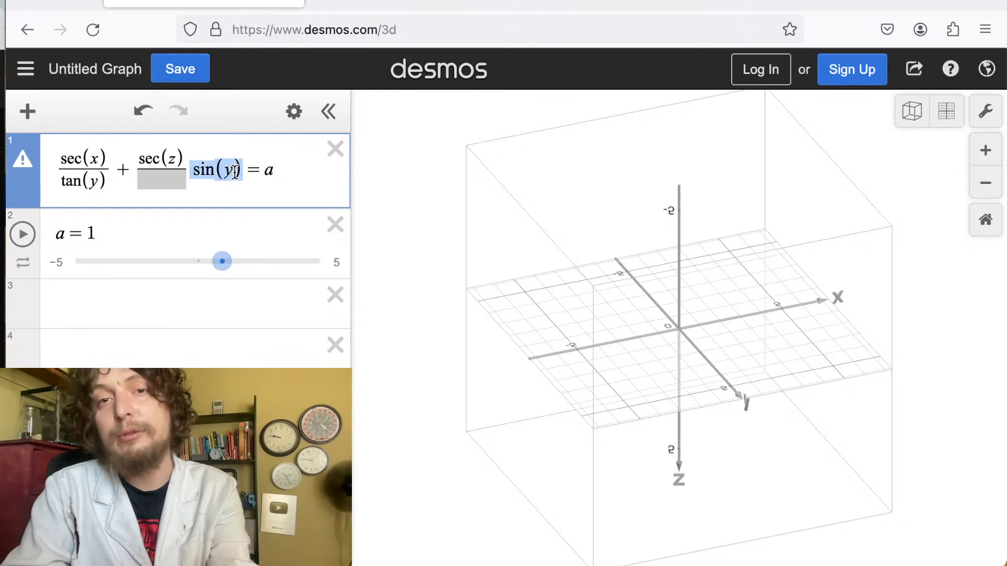
key("ctrl+x")
left_click(162, 182)
key("ctrl+v")
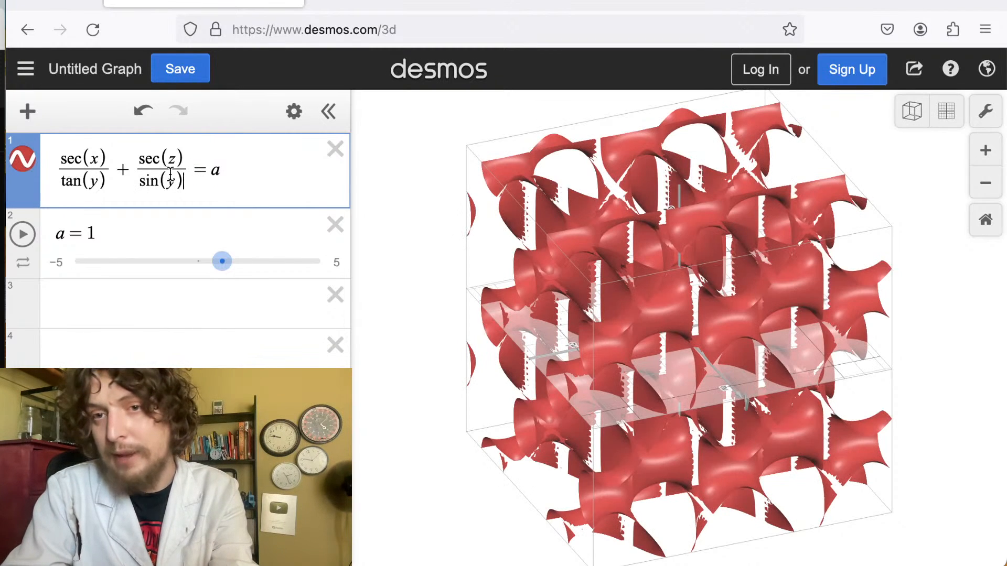
left_click_drag(236, 262, 119, 283)
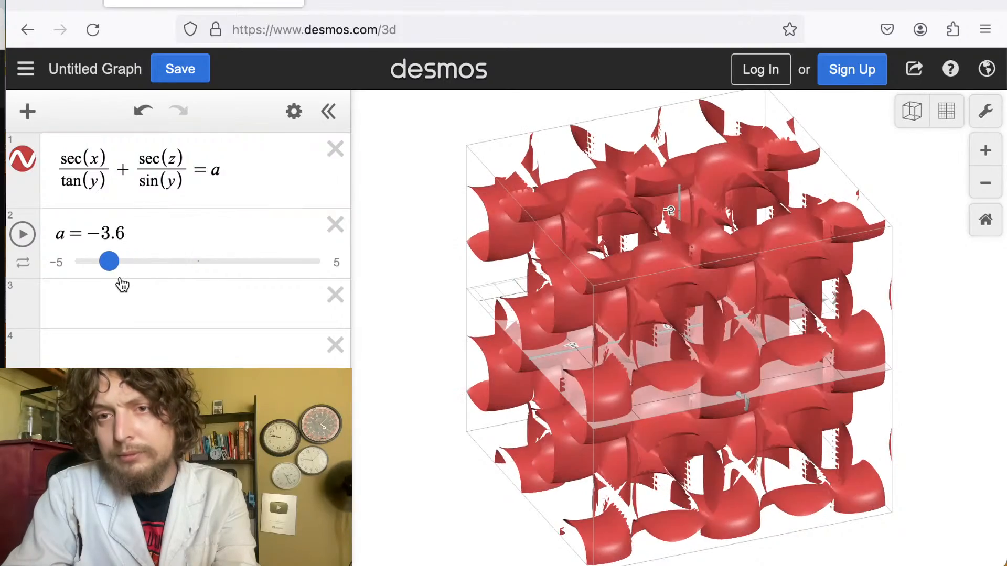
Remove the plus sign so the two fractions multiply, and replace the denominator sin(y) with y.
left_click_drag(573, 341, 837, 285)
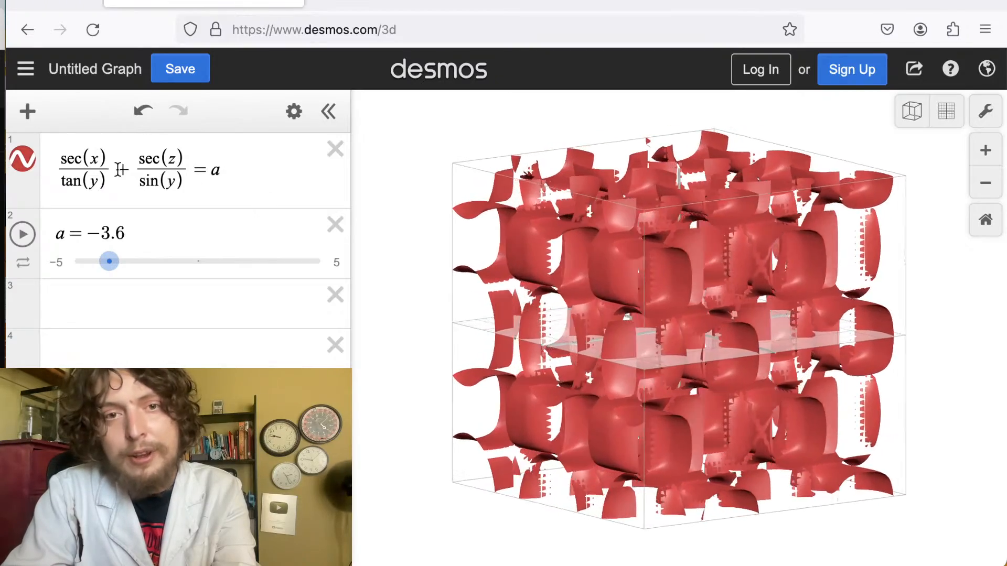
left_click(134, 170)
key("BackSpace")
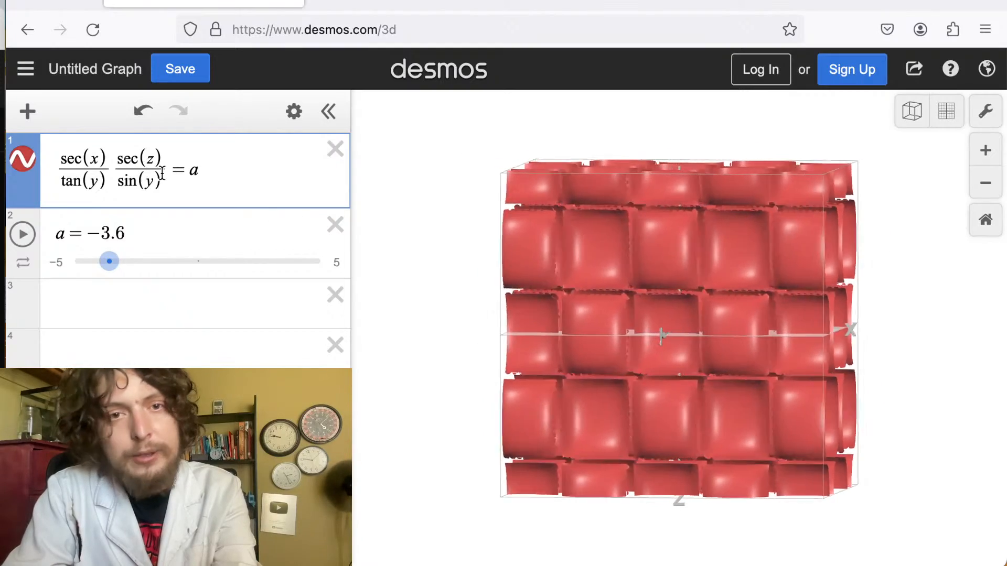
left_click_drag(162, 182, 119, 184)
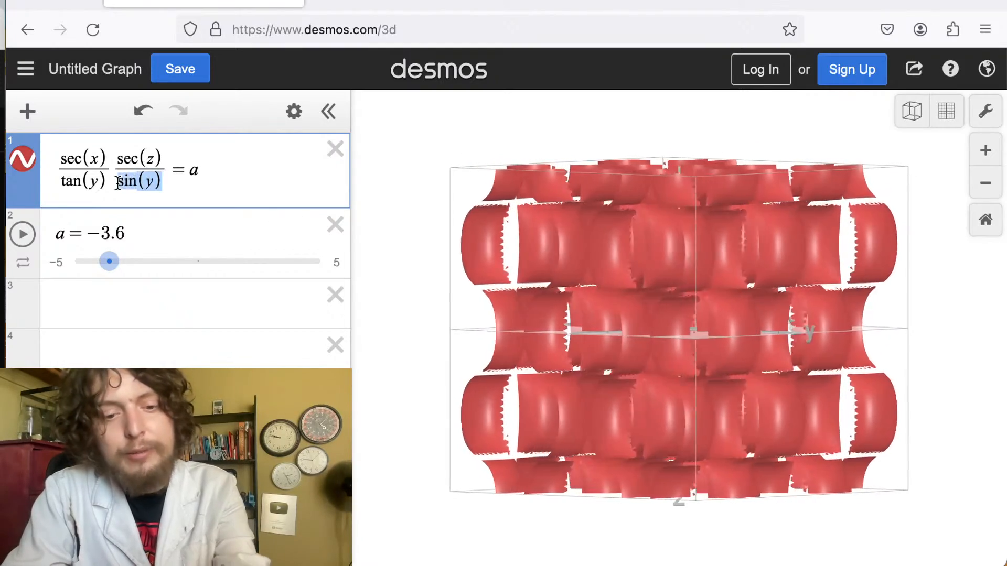
type("y")
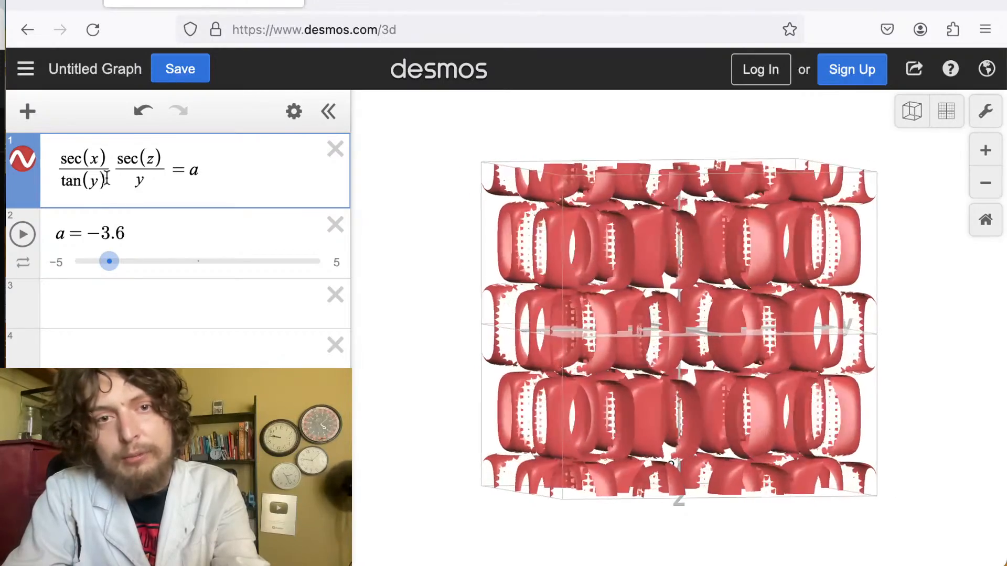
Rearrange the equation into sec(x)sec(z)/y=a and set a to -0.24.
left_click_drag(109, 182, 58, 181)
left_click(58, 182)
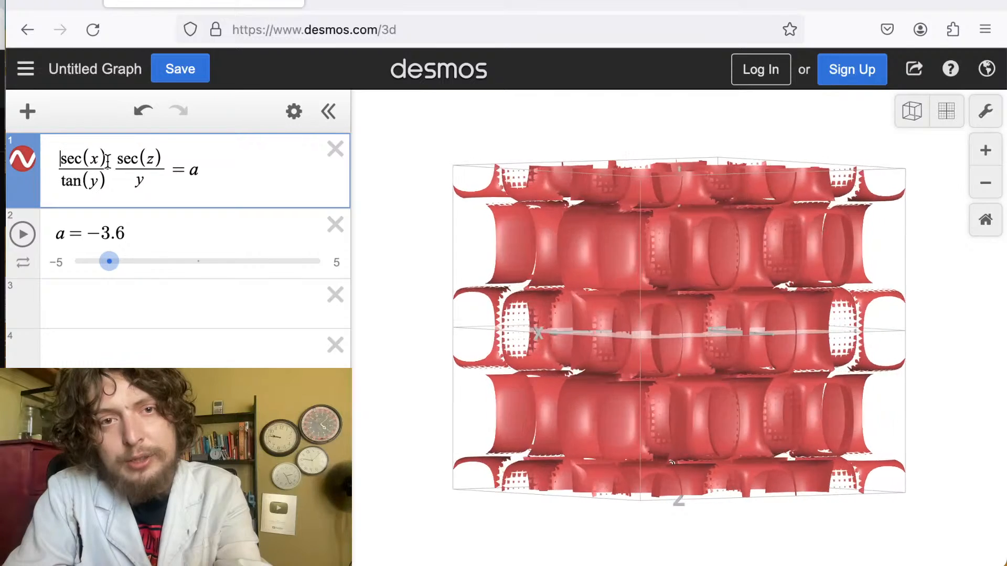
left_click_drag(118, 159, 162, 159)
key("ctrl+c")
key("BackSpace")
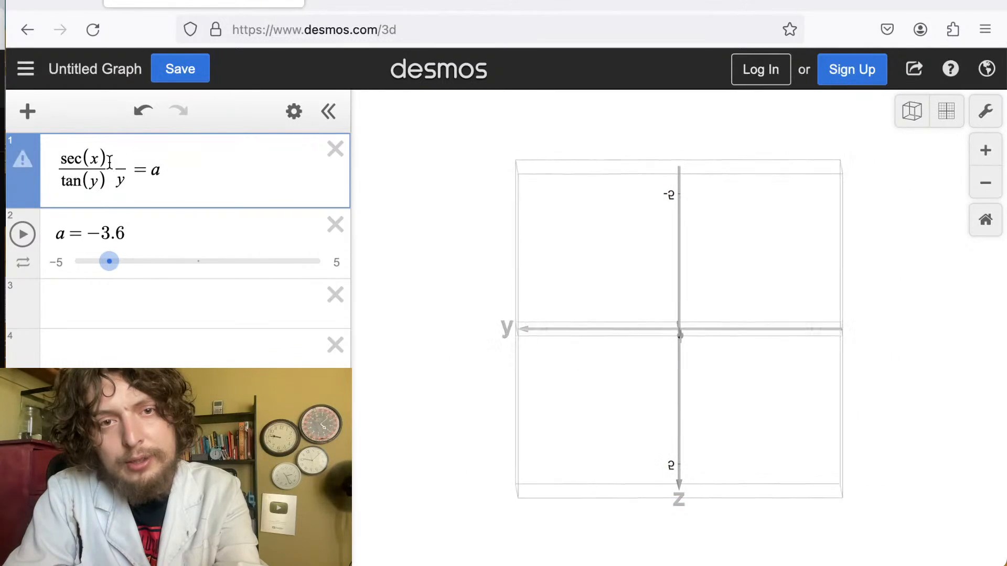
left_click(108, 158)
key("ctrl+v")
left_click_drag(163, 182, 82, 181)
key("BackSpace")
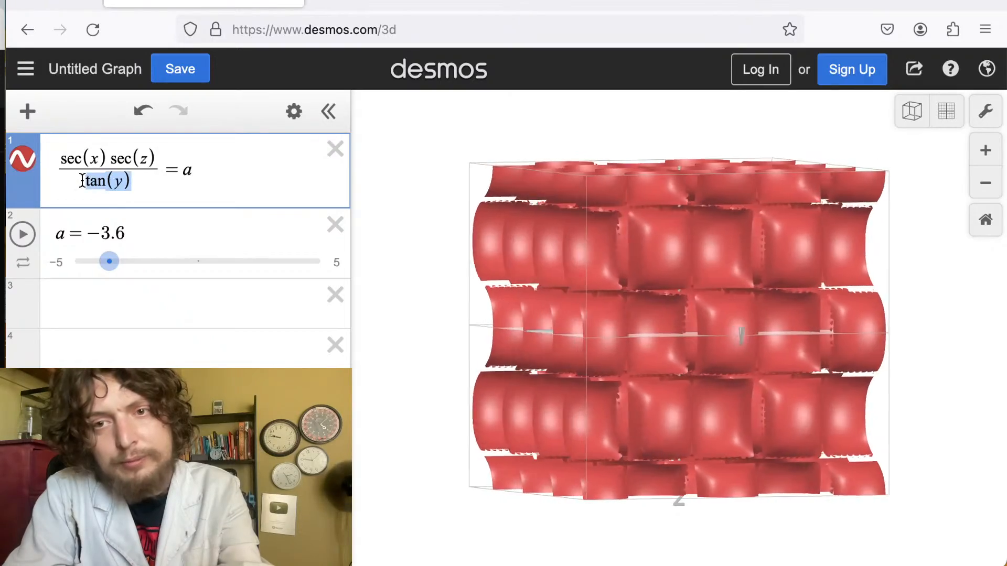
type("y")
left_click_drag(477, 313, 585, 271)
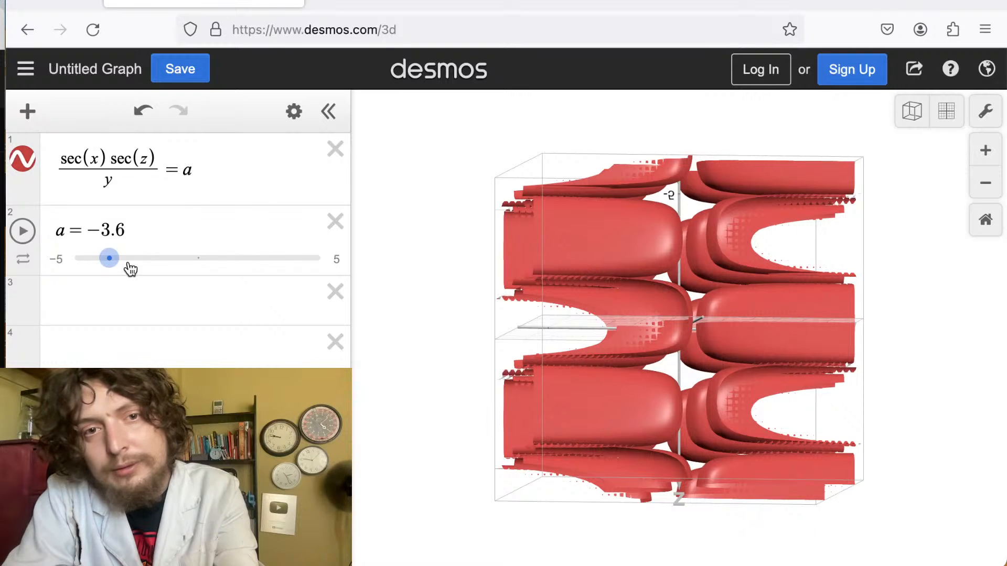
left_click_drag(109, 258, 195, 252)
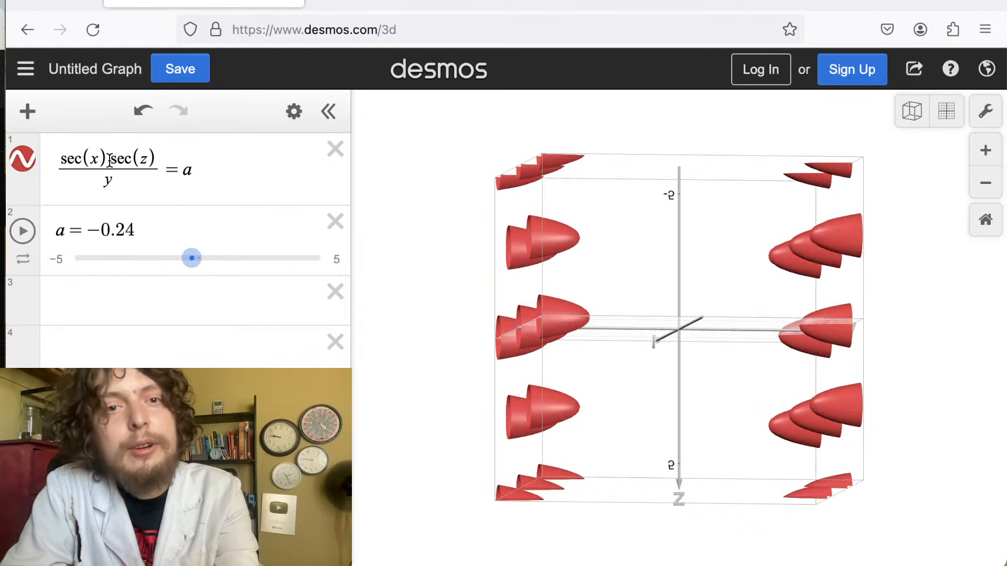
Insert a plus between sec(x) and sec(z), making (sec(x)+sec(z))/y=a, and set a to -0.8.
left_click(110, 159)
type("+")
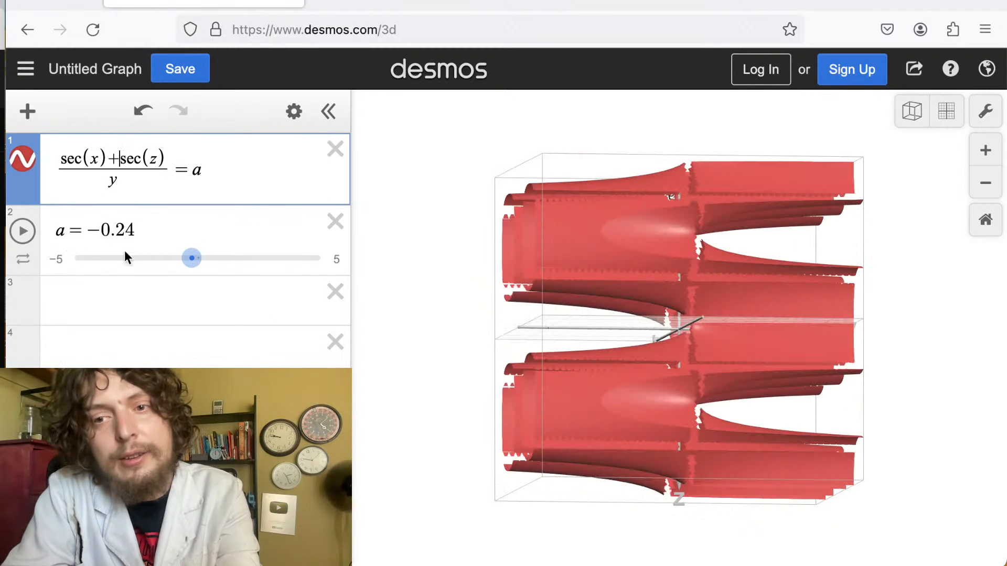
mouse_move(192, 259)
left_mouse_down()
mouse_move(128, 273)
mouse_move(212, 263)
mouse_move(165, 282)
mouse_move(180, 263)
left_mouse_up()
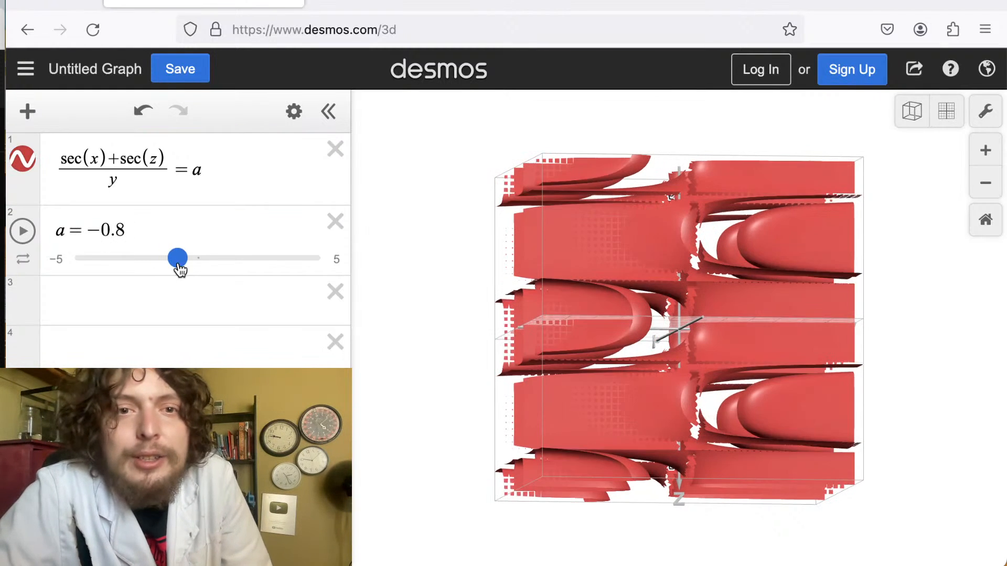
Delete sec(z) and the plus sign from the numerator, leaving sec(x)/y=a.
left_click(118, 177)
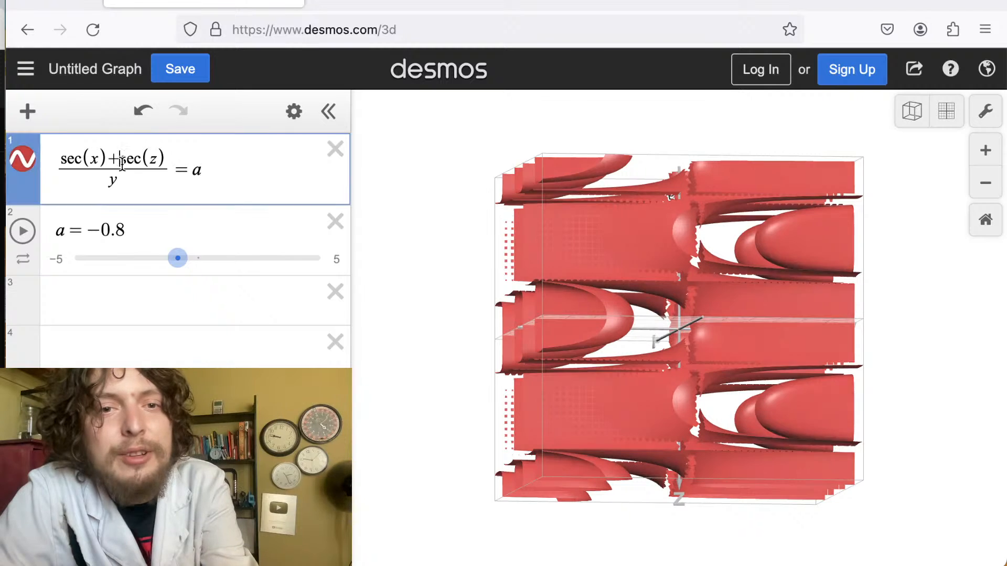
left_click_drag(120, 158, 165, 160)
key("BackSpace")
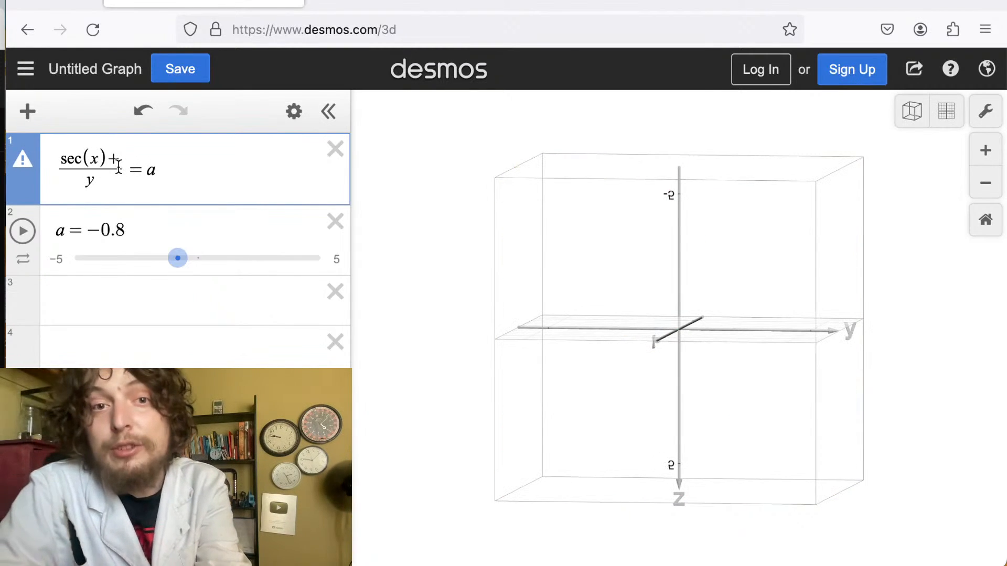
key("BackSpace")
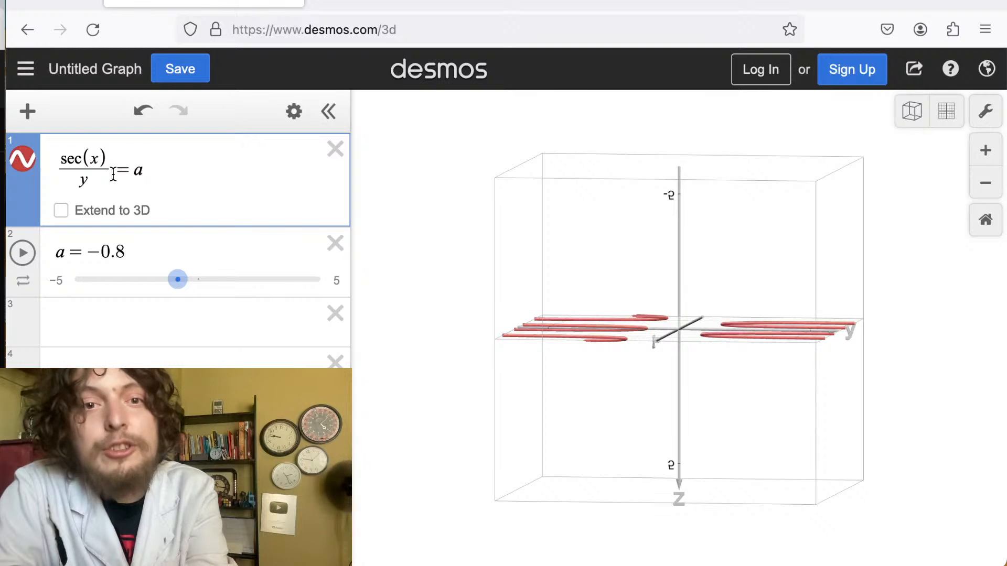
type("y")
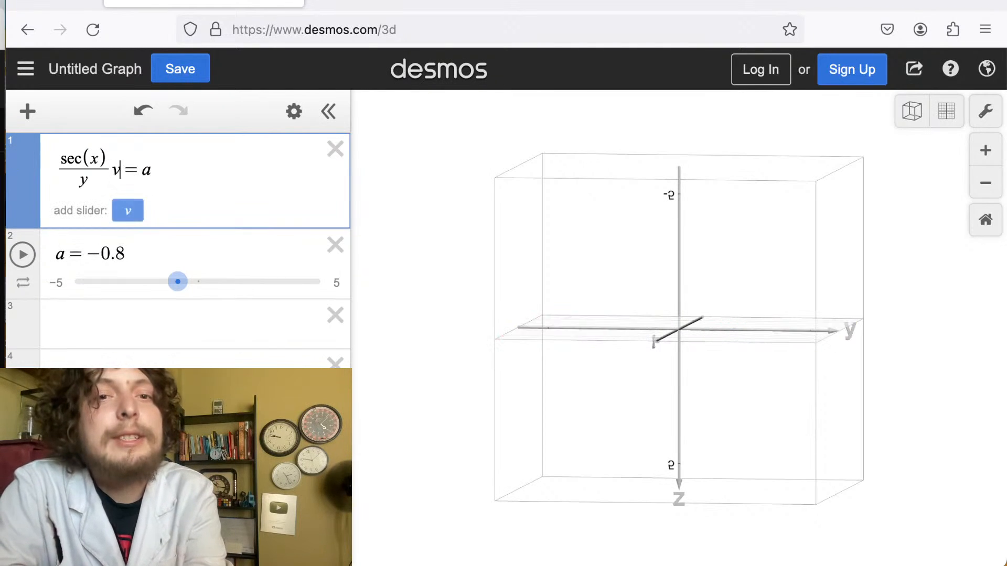
key("BackSpace")
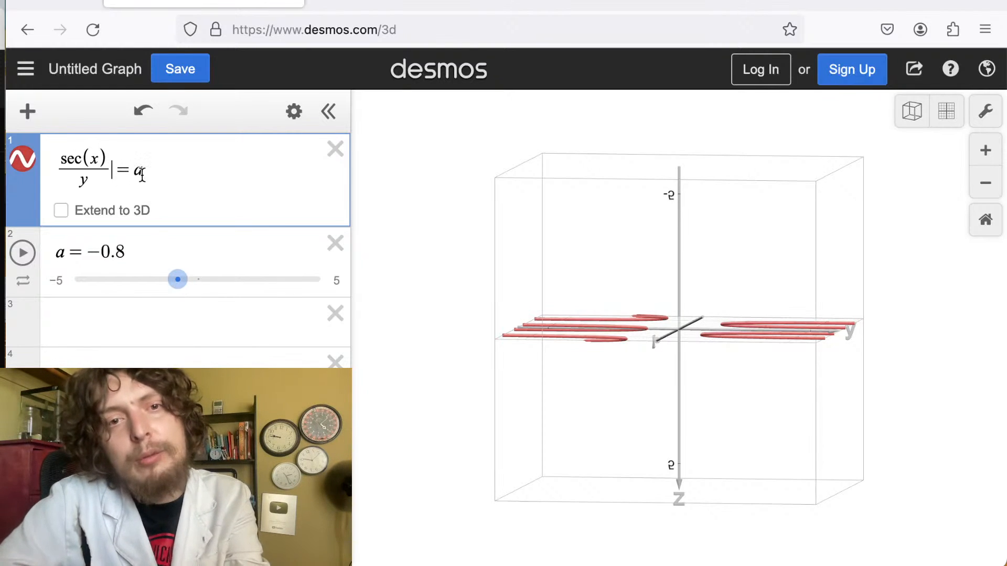
Delete the slider a and replace the whole equation with sin(x^2)+sec(y^2)=tan(z^2).
left_click_drag(142, 174, 68, 173)
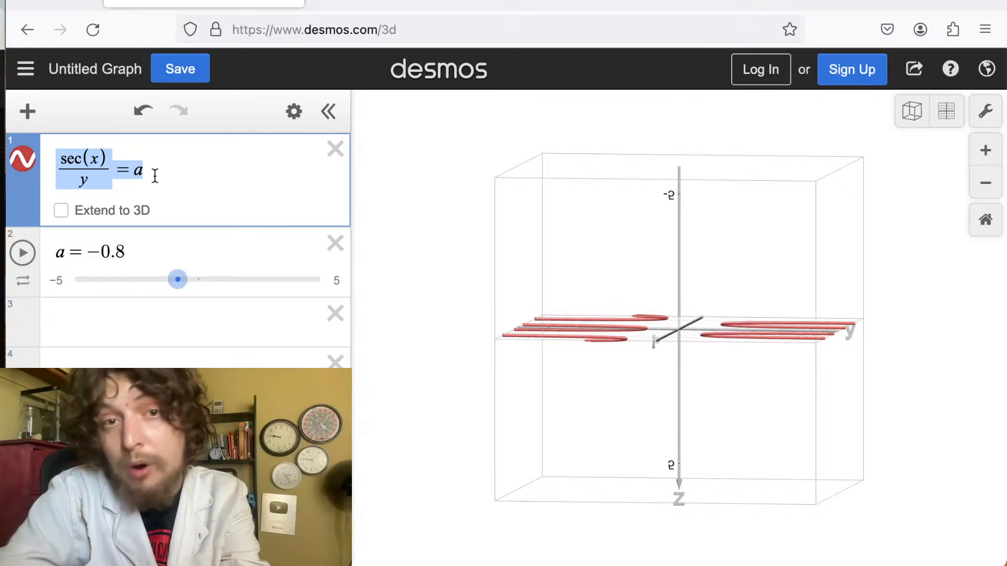
left_click(335, 247)
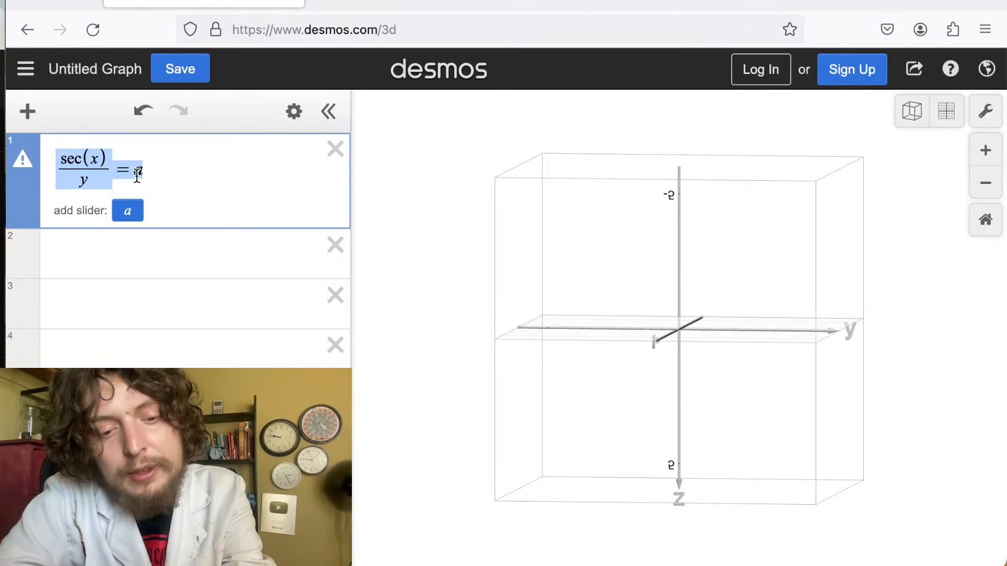
type("sin(x^2)")
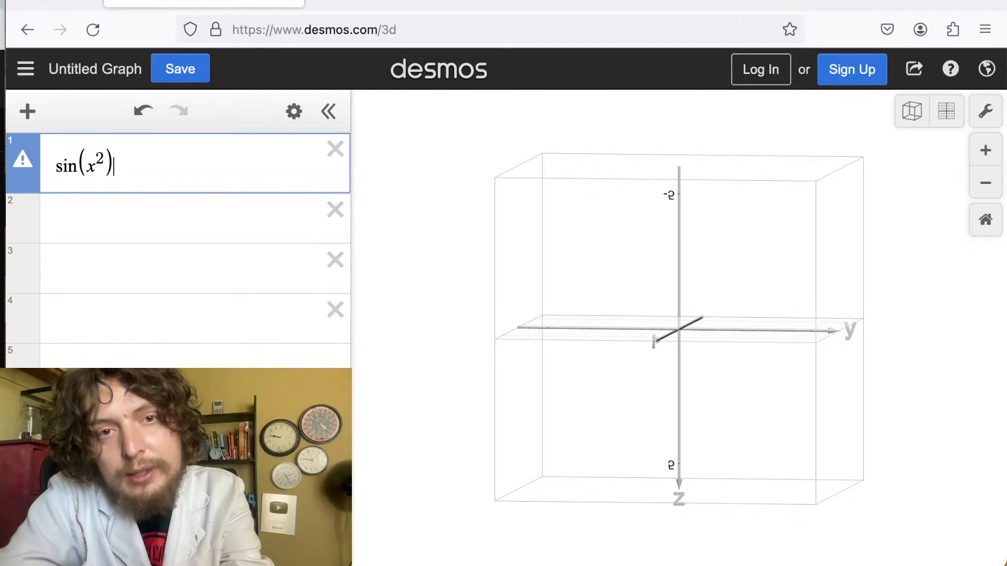
type("+sec(y")
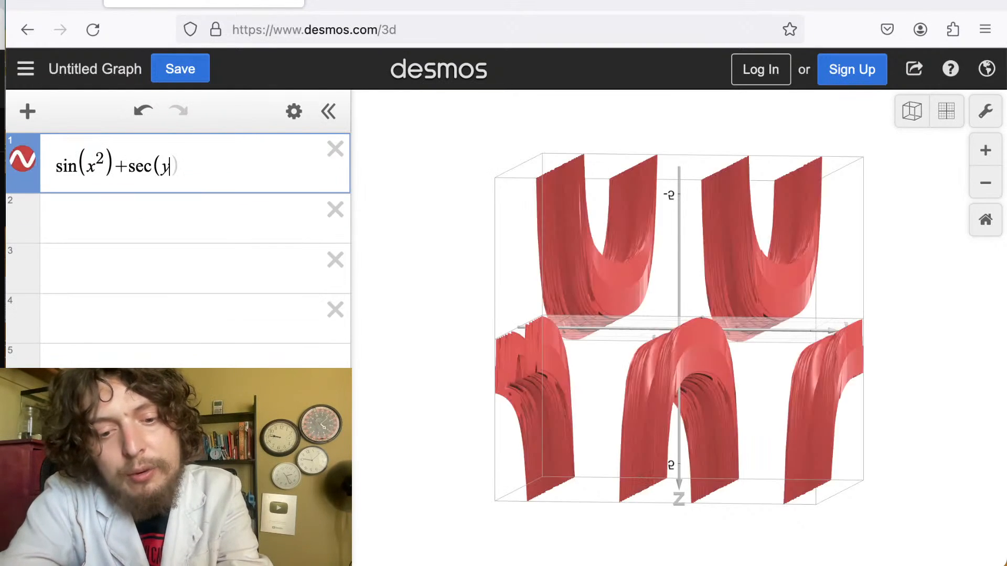
type("^2) ")
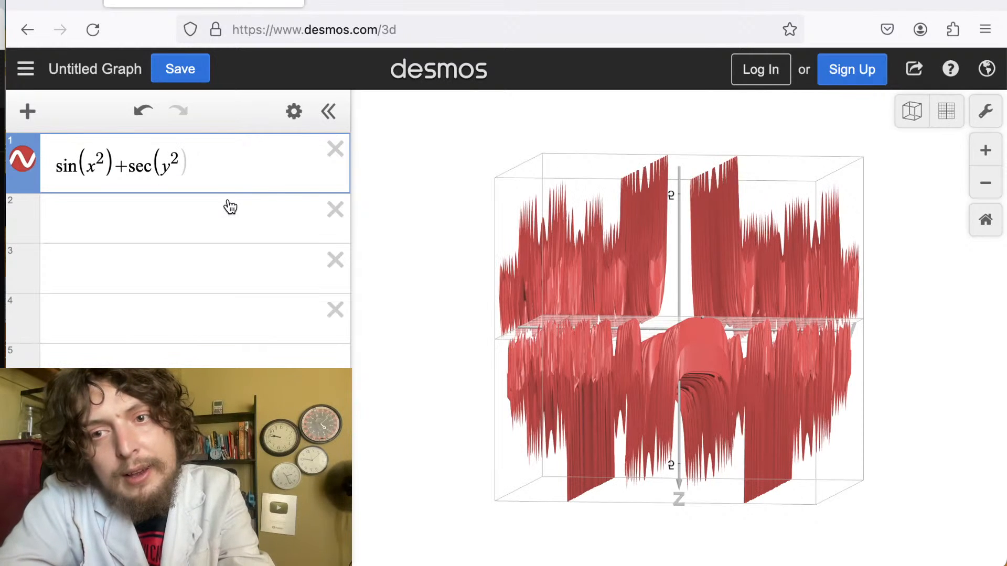
type("= tan(z^2")
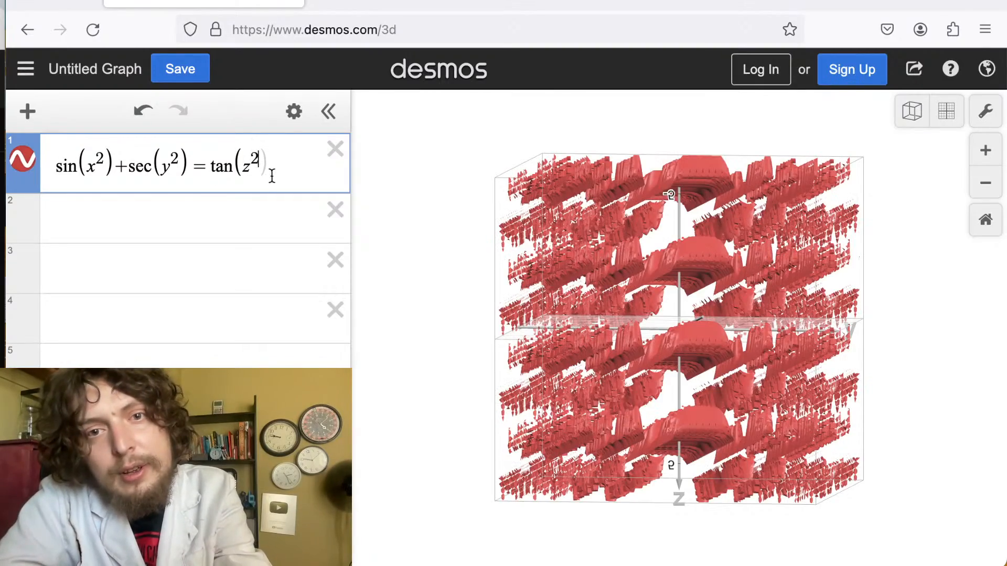
left_click(265, 175)
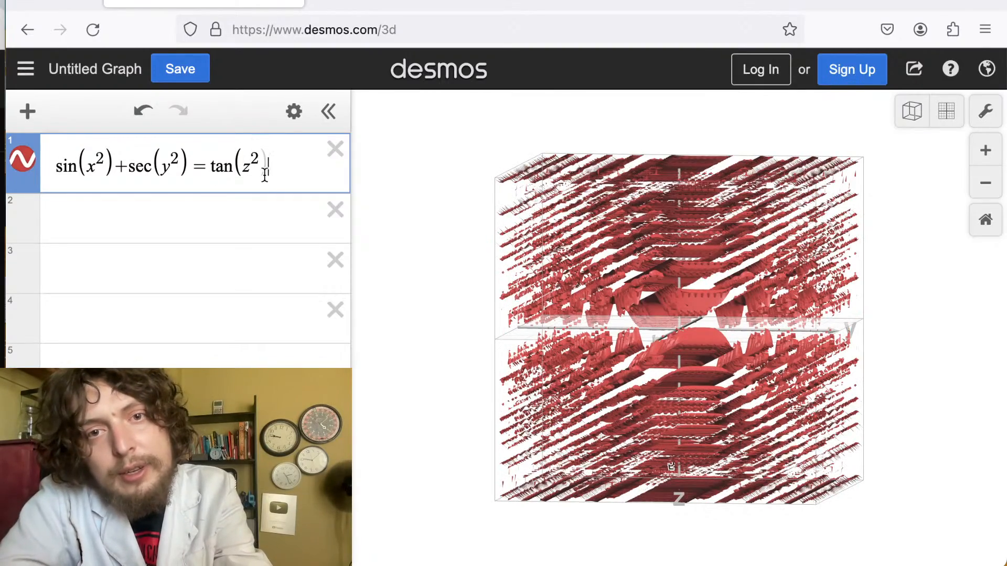
Insert a coefficient a inside both terms, making sin(ax^2)+sec(ay^2)=tan(z^2).
left_click(677, 328)
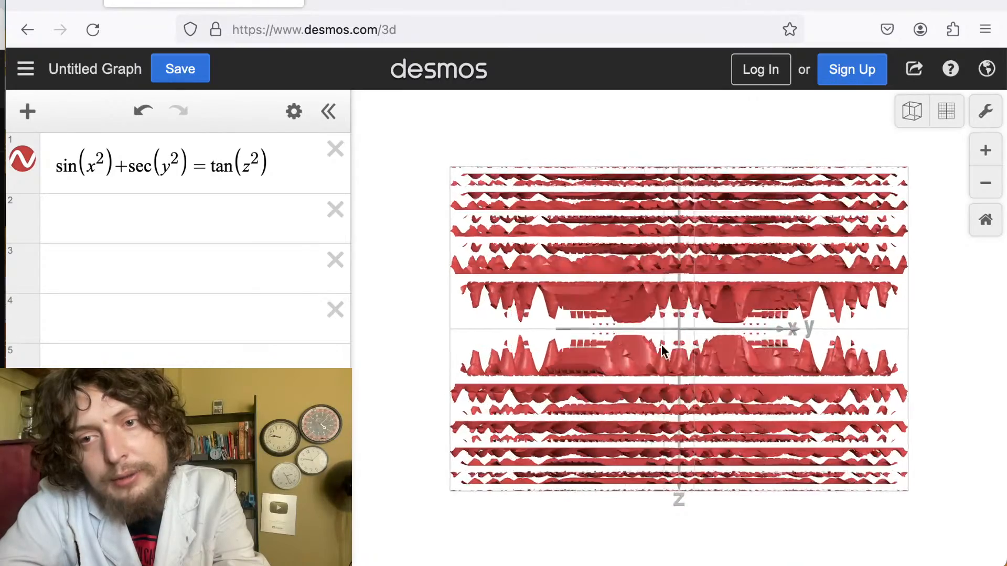
left_click_drag(685, 340, 724, 287)
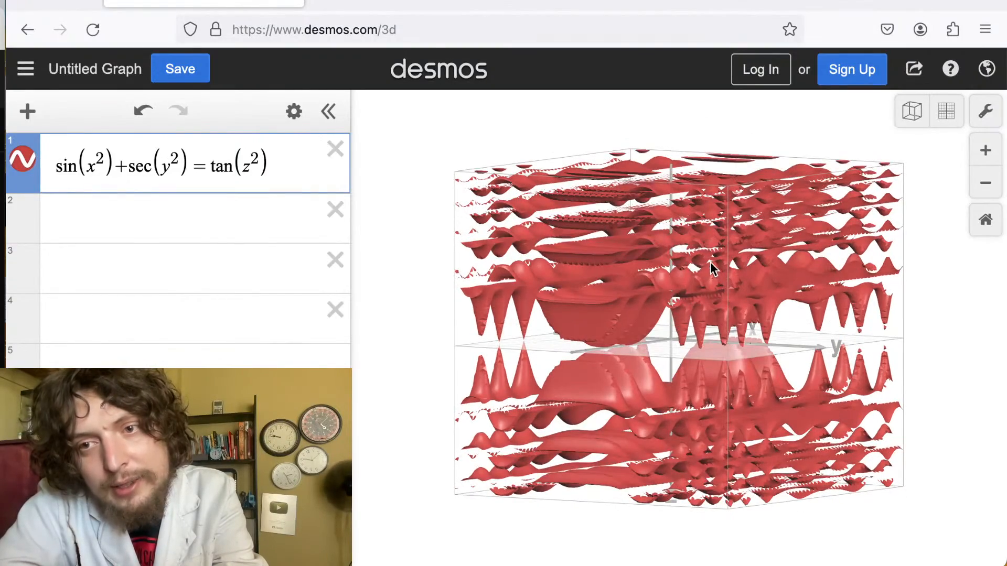
scroll(710, 326, "up", 5)
scroll(709, 325, "down", 5)
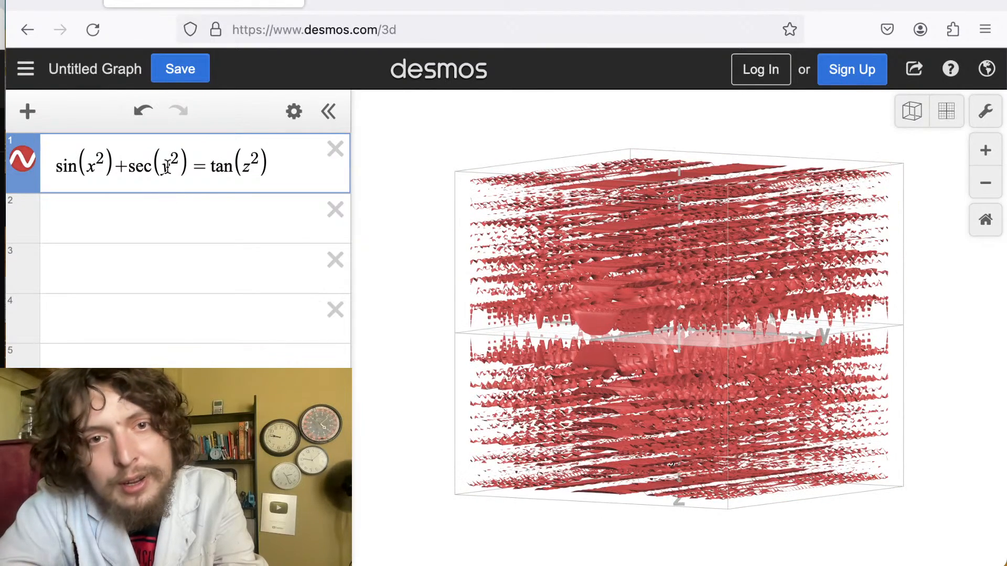
left_click(85, 168)
type("a")
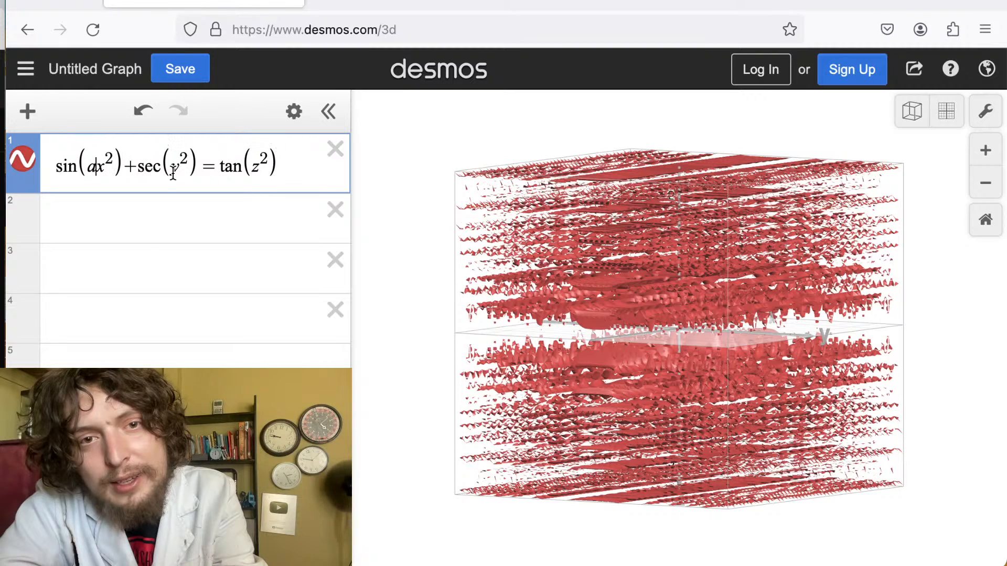
left_click(169, 168)
type("a")
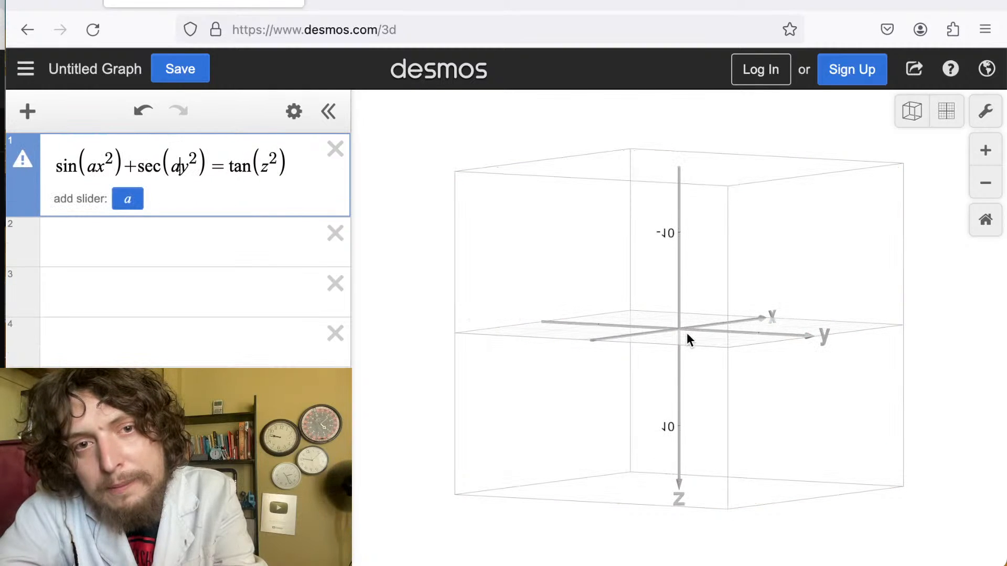
Add a slider for a and set a to 2.3.
left_click(138, 199)
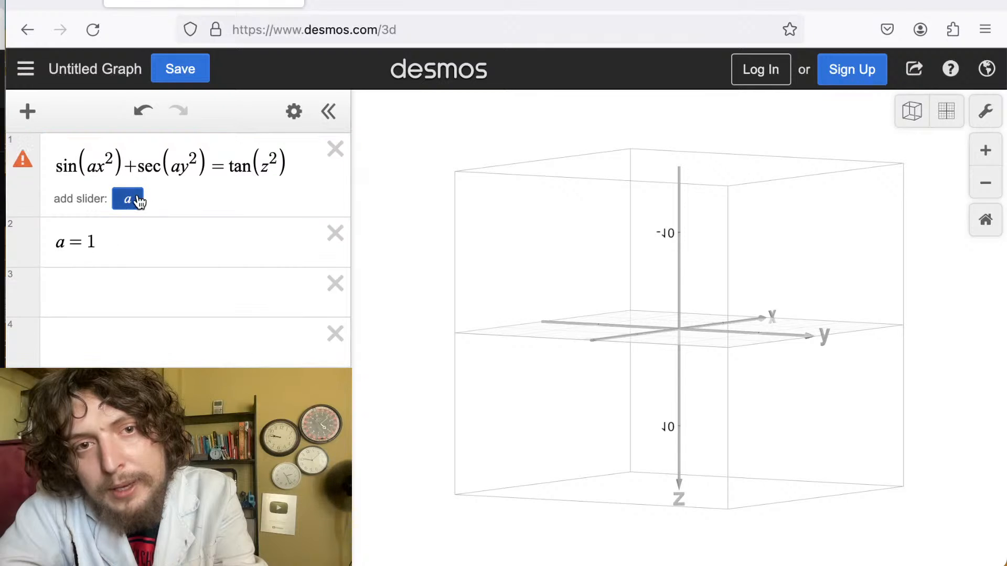
left_click(136, 200)
left_click_drag(222, 252, 258, 255)
left_click(334, 282)
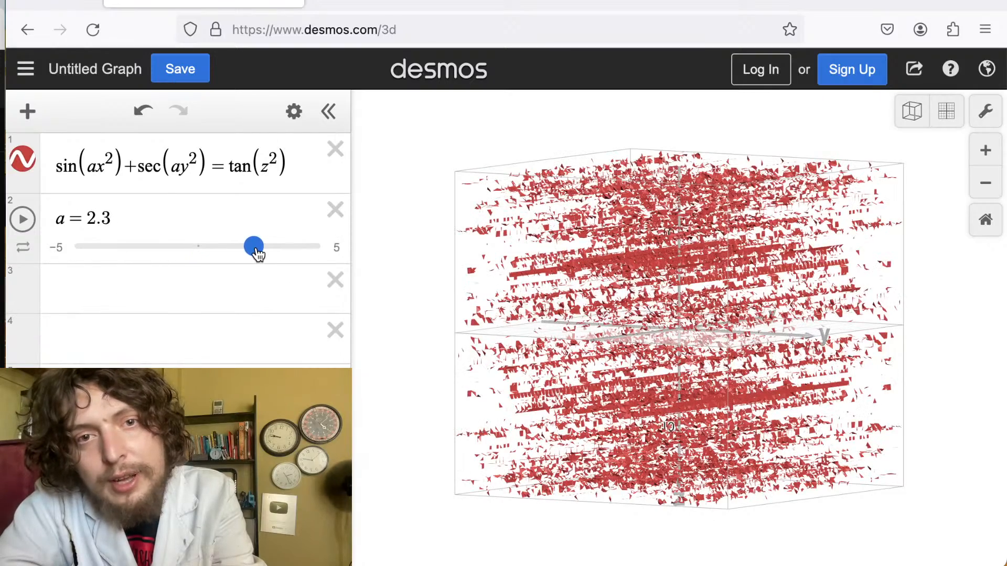
Delete the sec(ay^2) term and its operator, leaving sin(ax^2)=tan(z^2).
left_click_drag(646, 383, 652, 328)
scroll(652, 328, "up", 10)
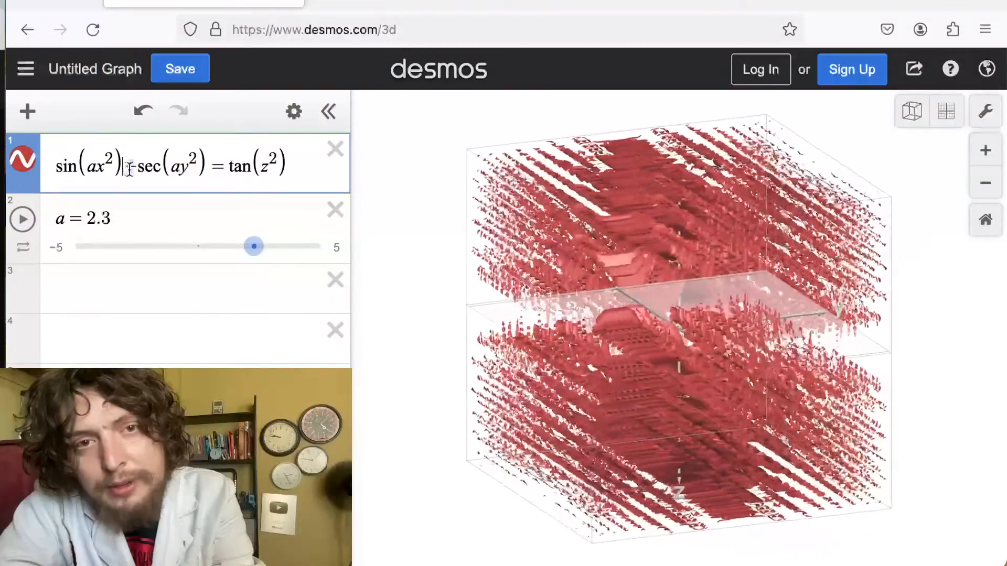
left_click_drag(126, 169, 136, 169)
type("/")
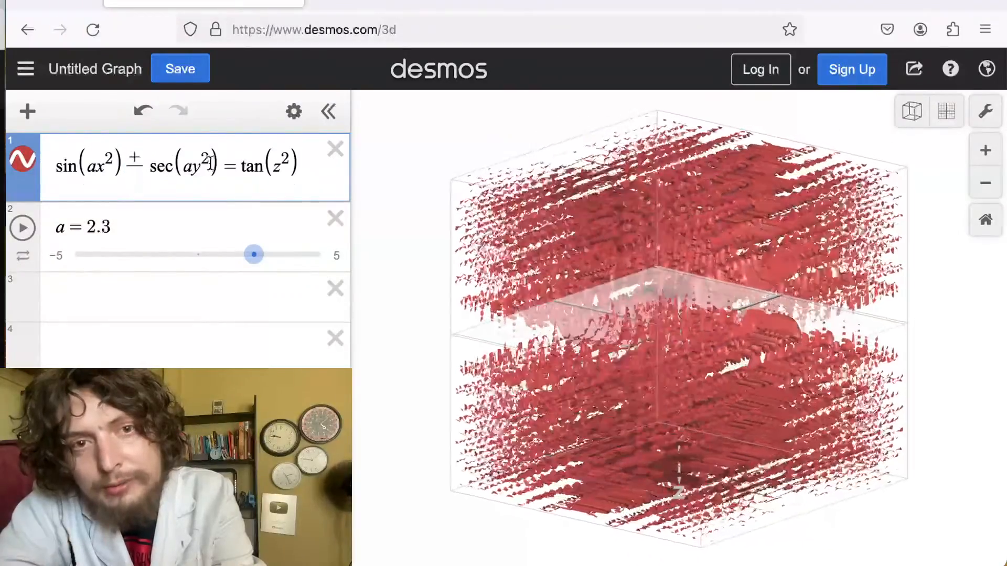
left_click_drag(218, 166, 127, 163)
key("BackSpace")
key("BackSpace")
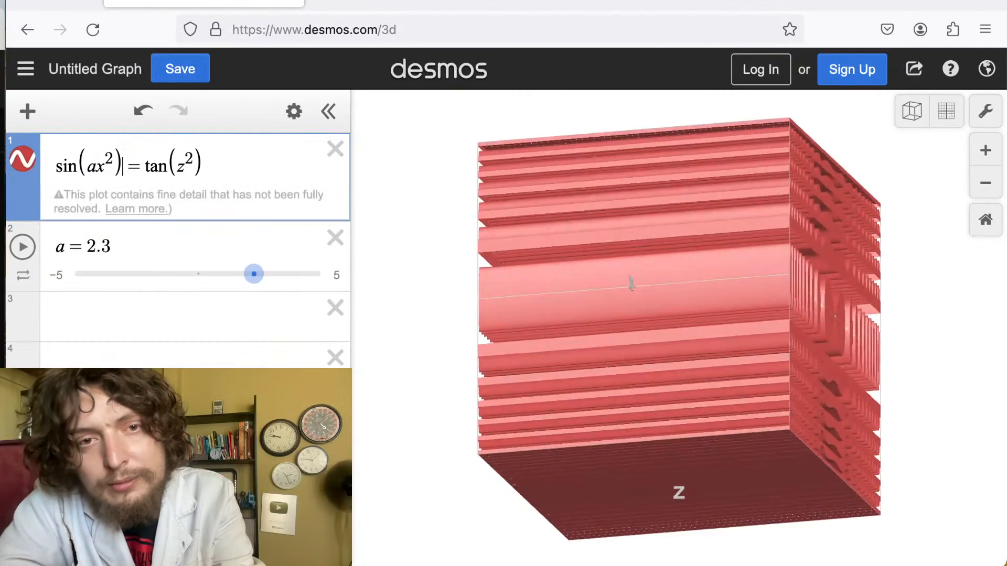
key("Return")
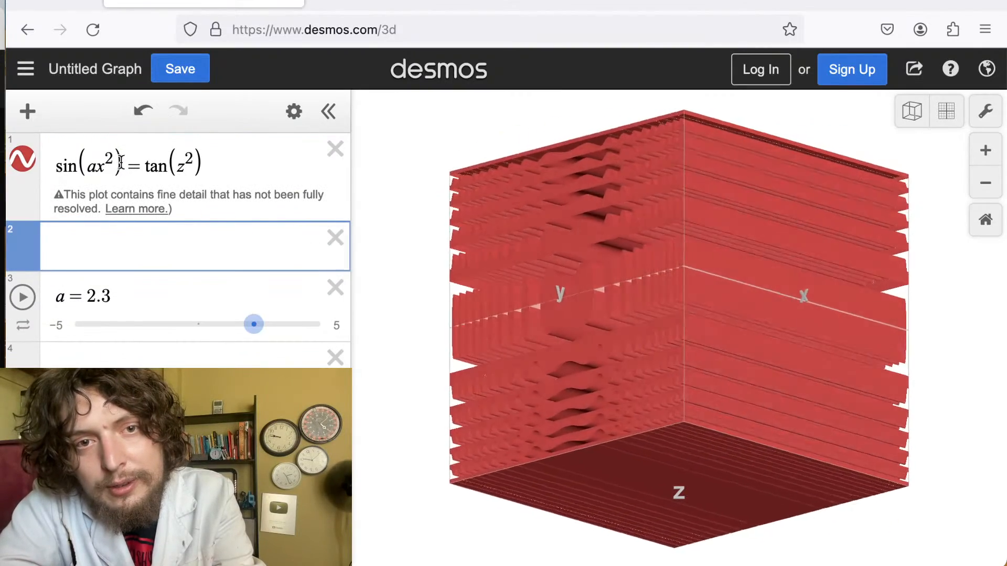
left_click(120, 165)
type("/")
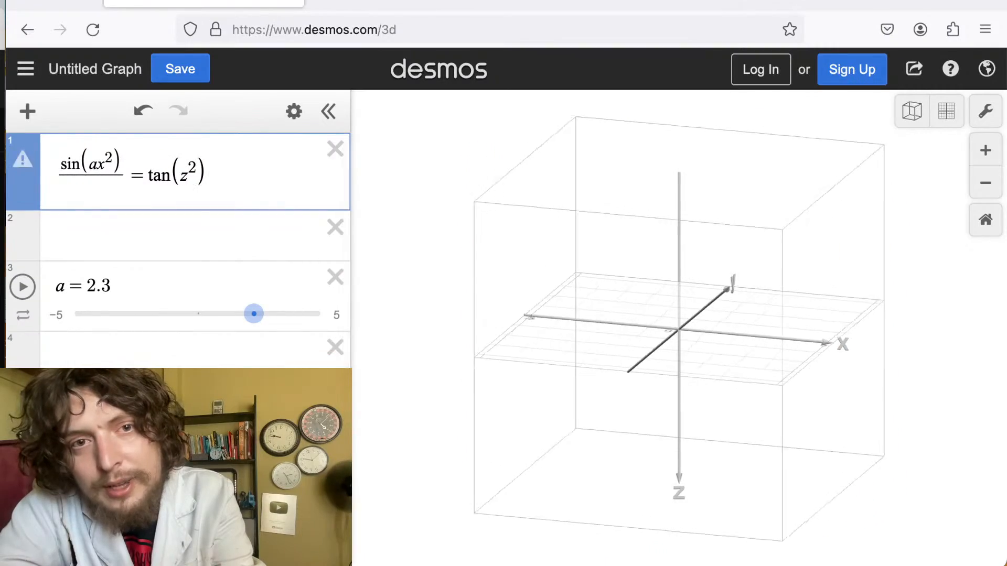
key("BackSpace")
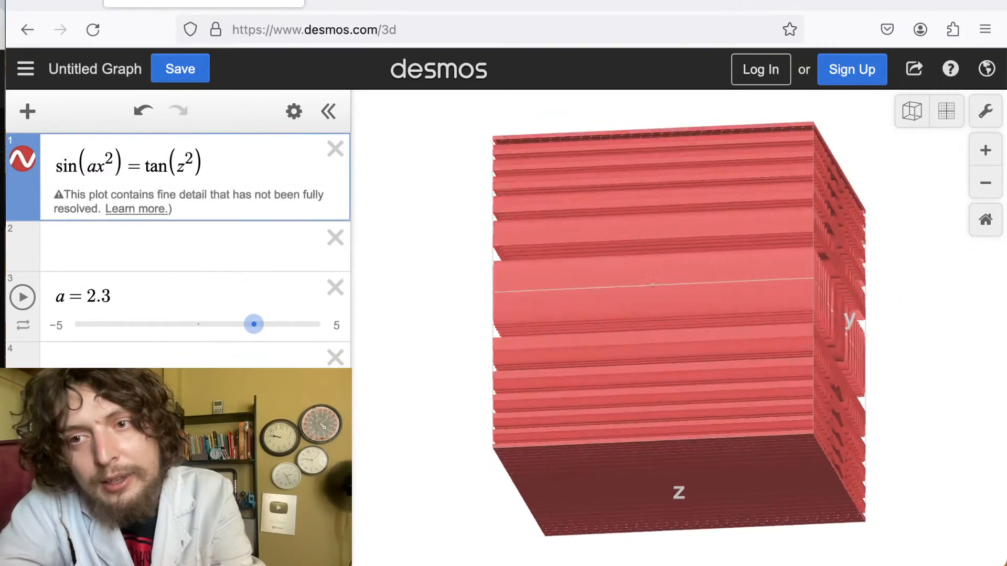
Examine the sin(ax^2)=tan(z^2) surface from several viewing angles.
mouse_move(427, 237)
left_mouse_down()
mouse_move(610, 301)
mouse_move(659, 334)
mouse_move(699, 325)
mouse_move(740, 375)
left_mouse_up()
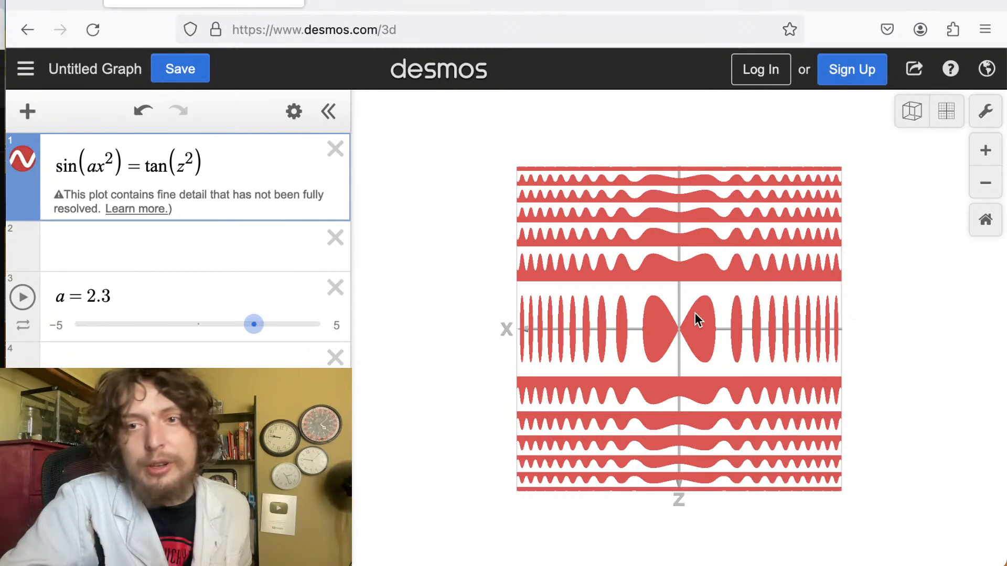
left_click(908, 316)
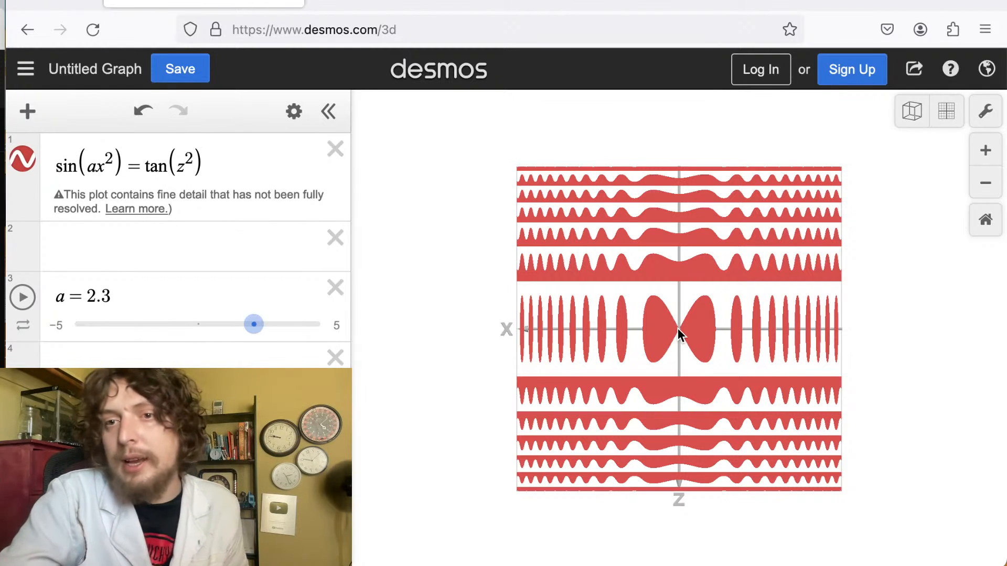
left_click_drag(678, 328, 709, 329)
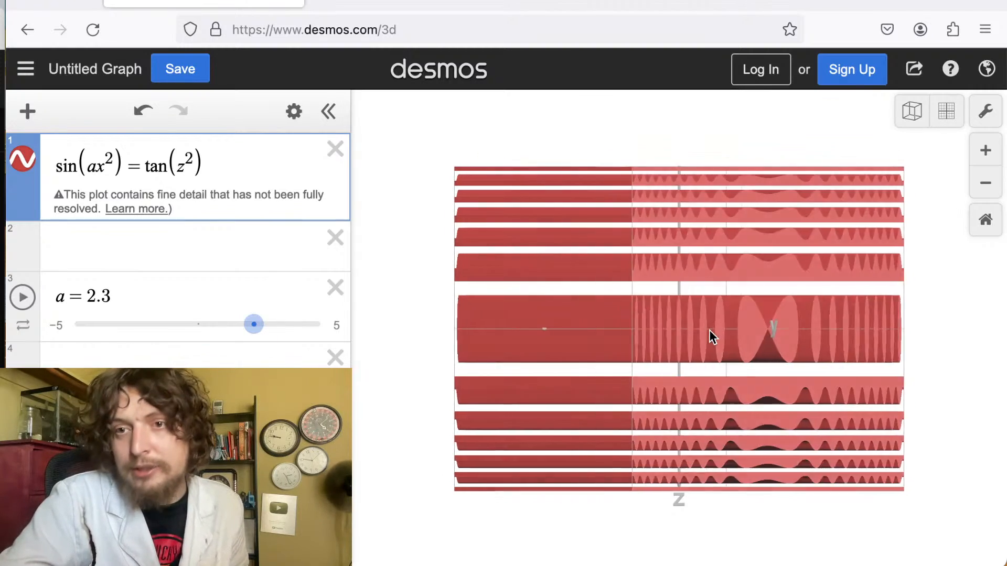
left_click_drag(709, 329, 1006, 357)
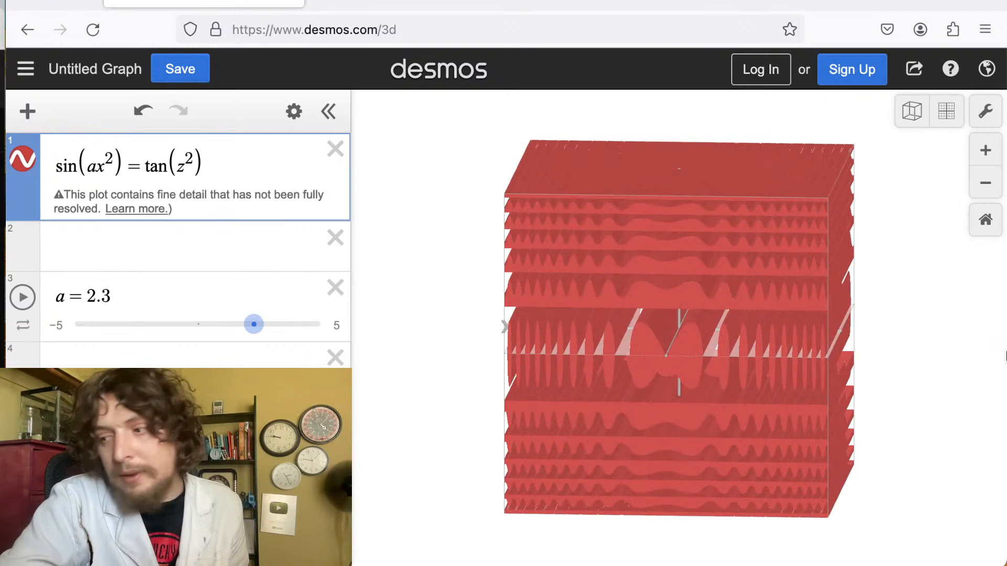